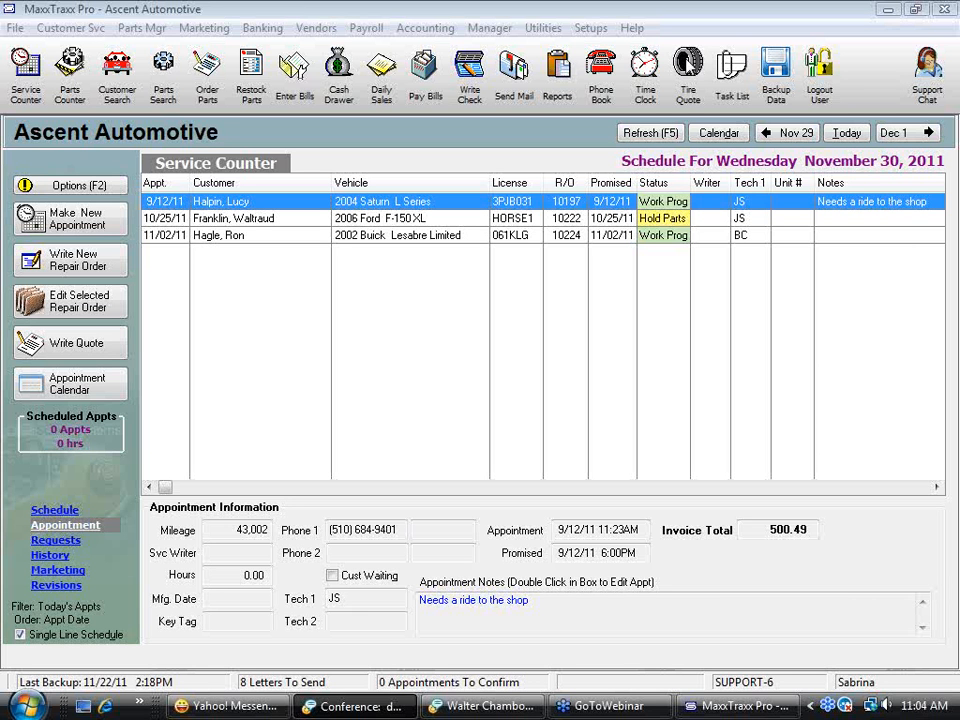
Step: Open repair order 10224 for the 2002 Buick Lesabre Limited from the service counter schedule
{"action": "left_click_drag", "start_coordinate": [685, 44], "coordinate": [932, 36]}
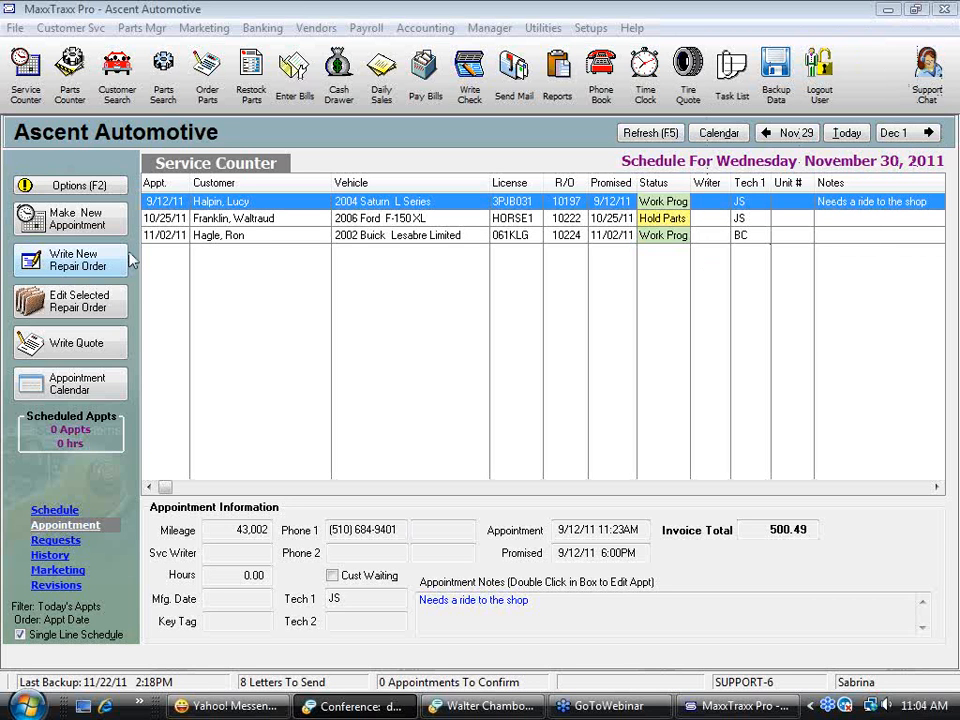
{"action": "left_click", "coordinate": [249, 243]}
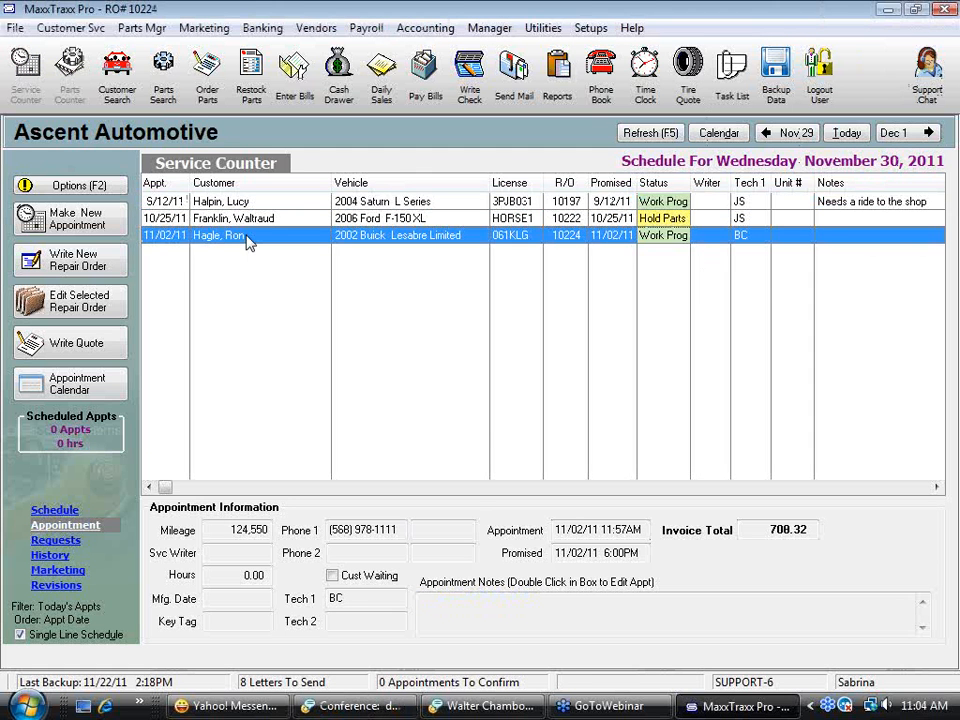
{"action": "double_click", "coordinate": [249, 243]}
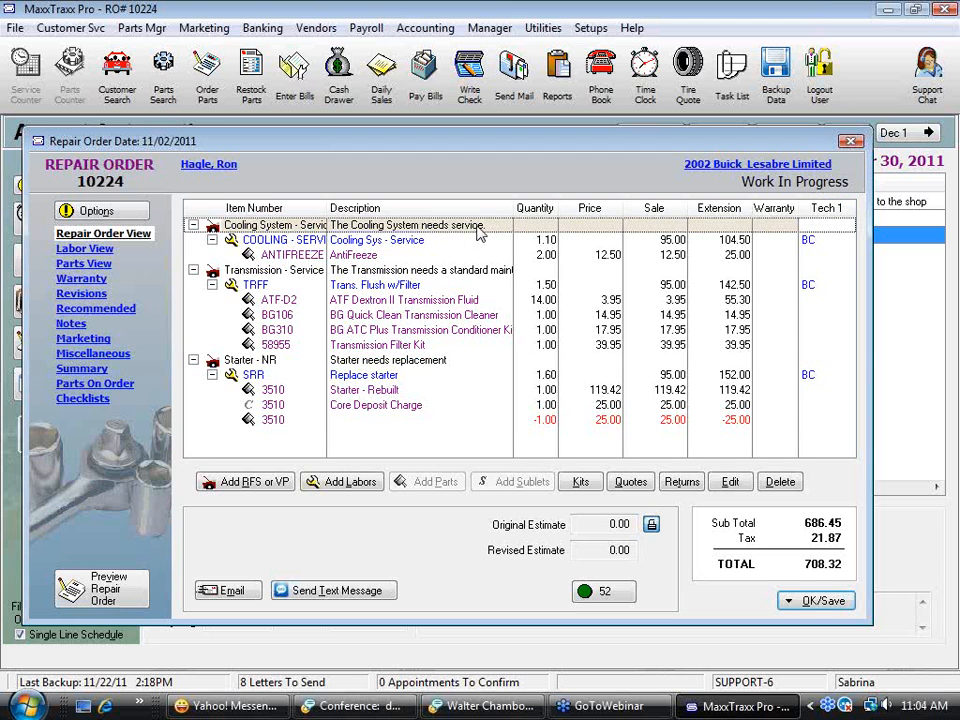
Step: Examine the labor and antifreeze lines under the Cooling System service request
{"action": "left_click", "coordinate": [927, 47]}
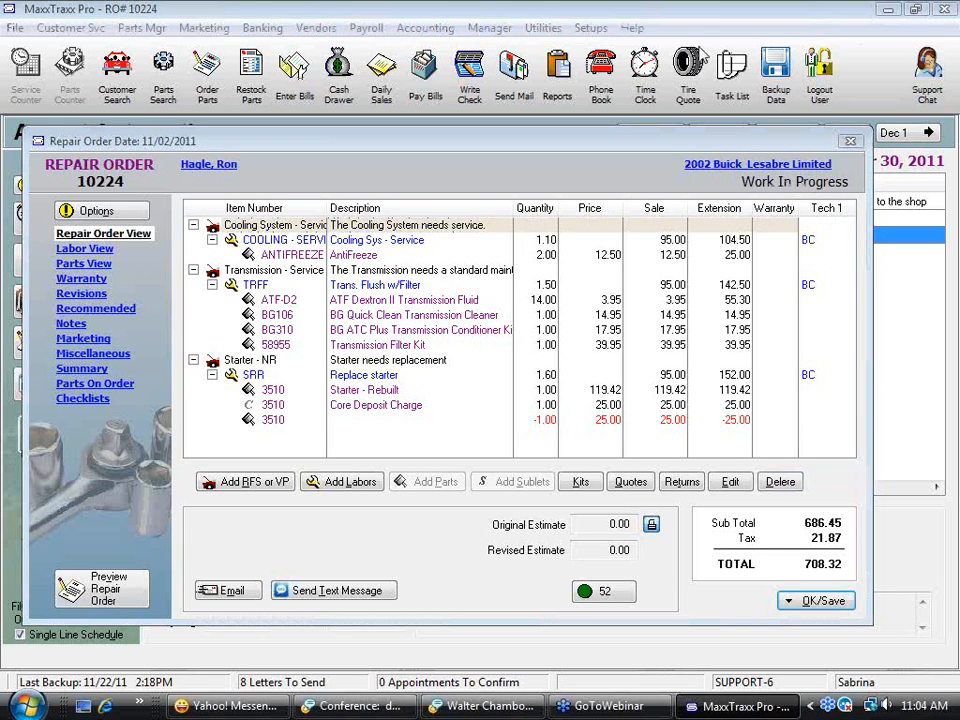
{"action": "left_click", "coordinate": [362, 241]}
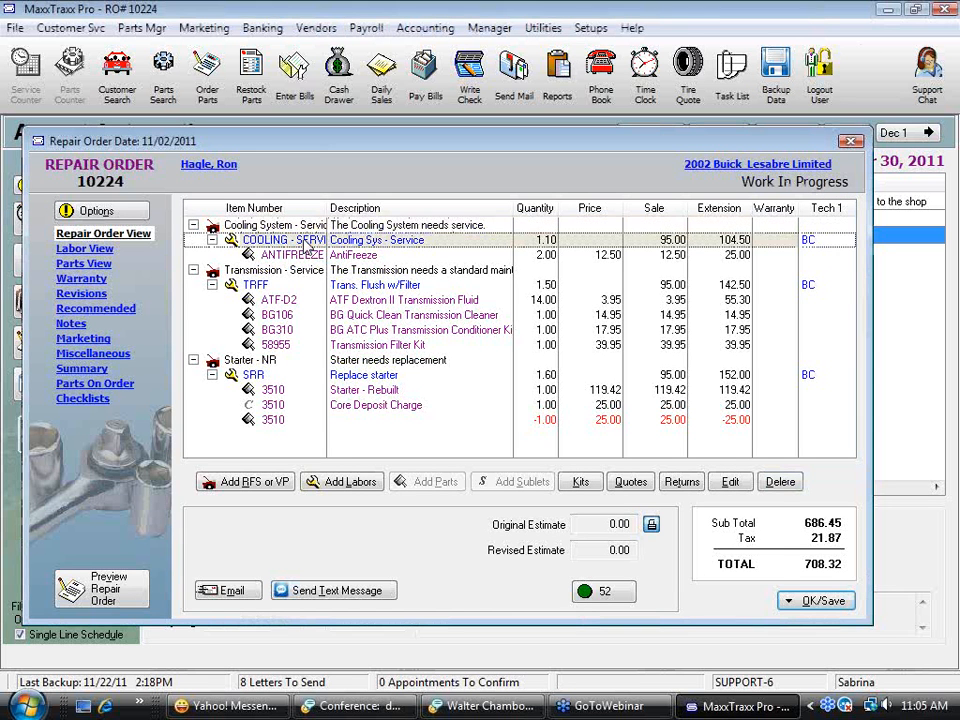
{"action": "left_click", "coordinate": [354, 256]}
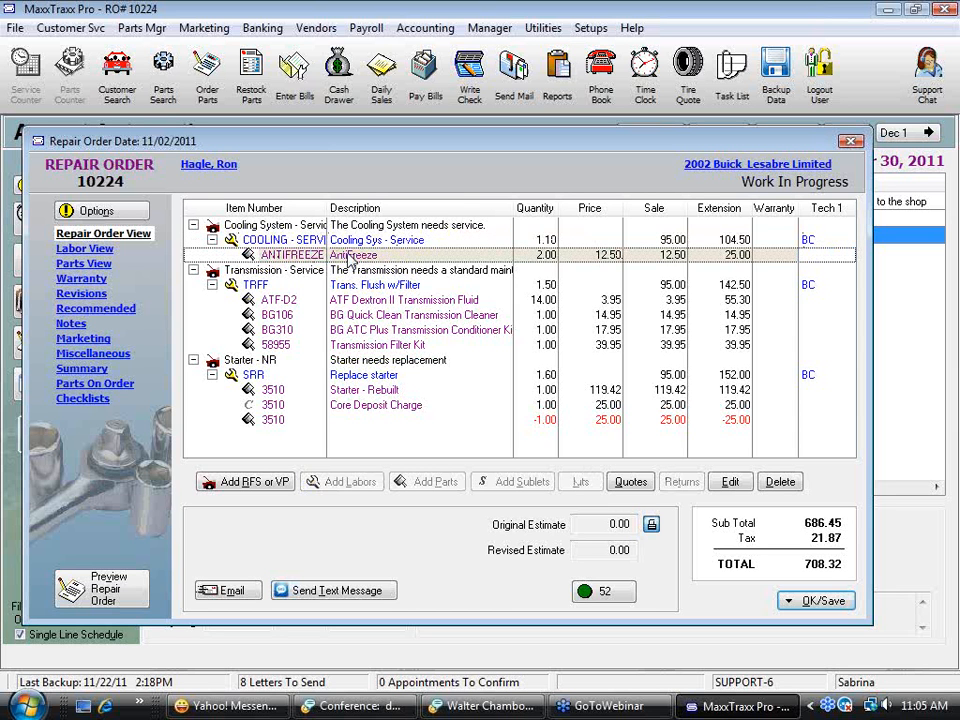
{"action": "left_click", "coordinate": [380, 245]}
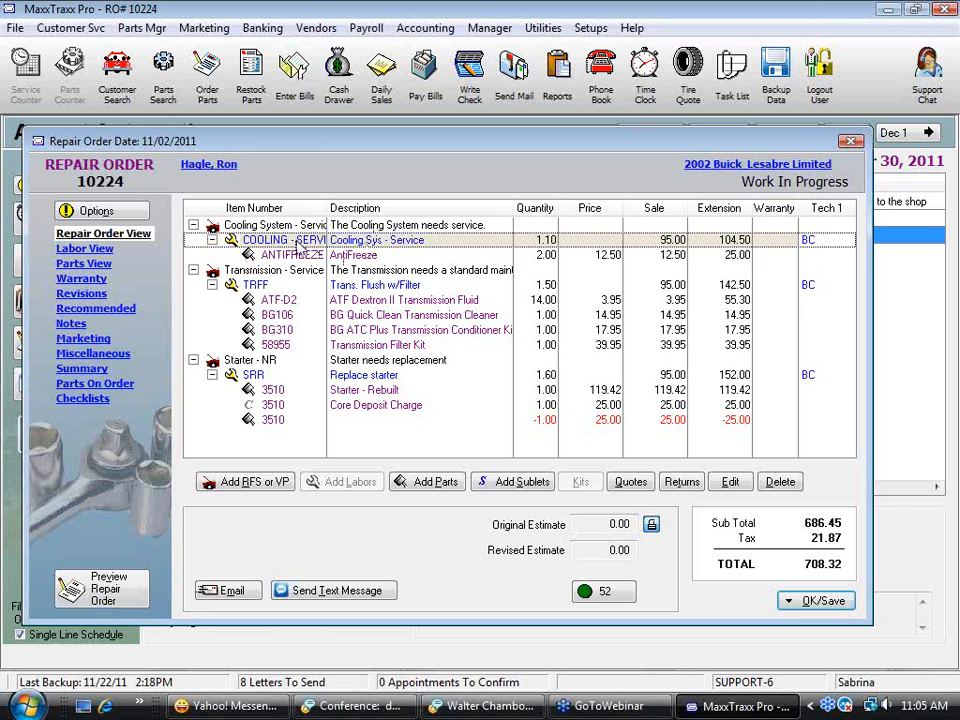
Step: Delete the Cooling System service request, with its labor and parts, from the repair order
{"action": "left_click", "coordinate": [296, 228]}
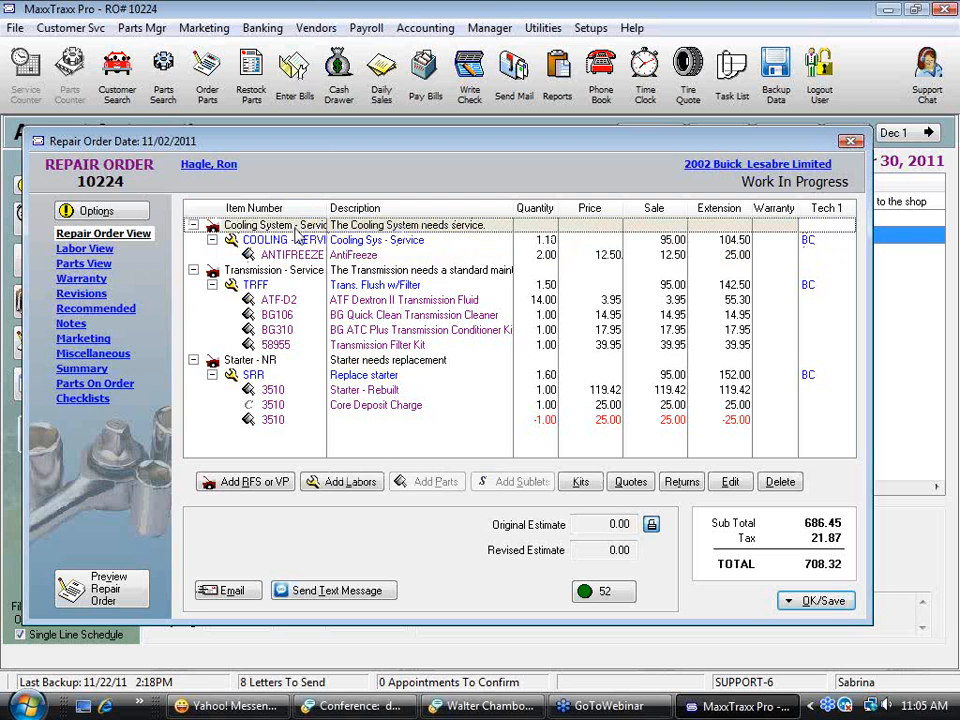
{"action": "right_click", "coordinate": [321, 232]}
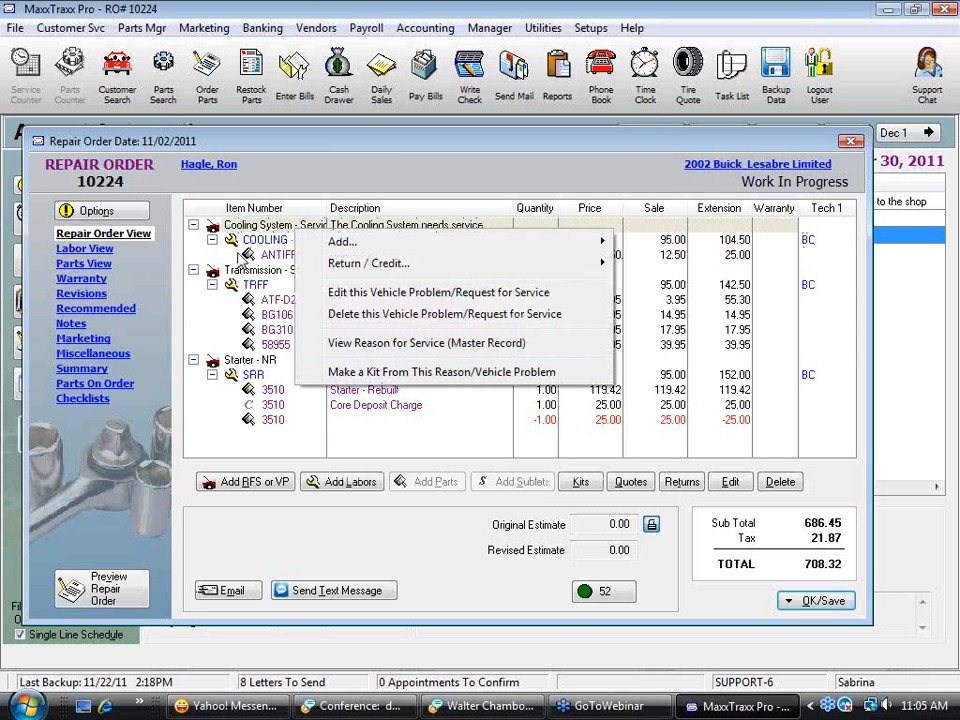
{"action": "left_click", "coordinate": [280, 262]}
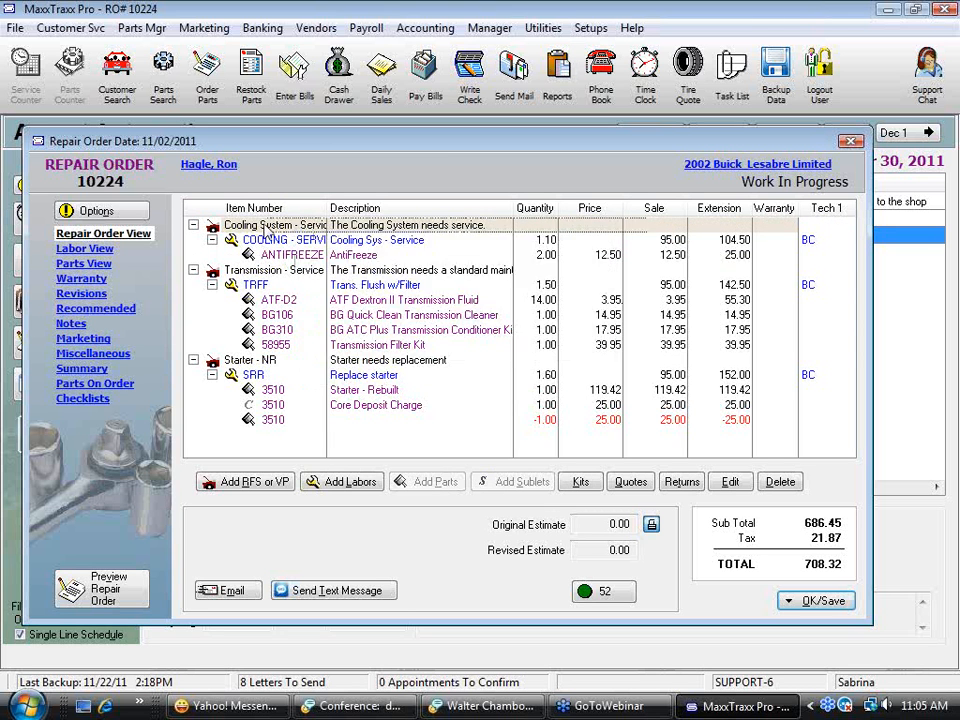
{"action": "left_click", "coordinate": [781, 482]}
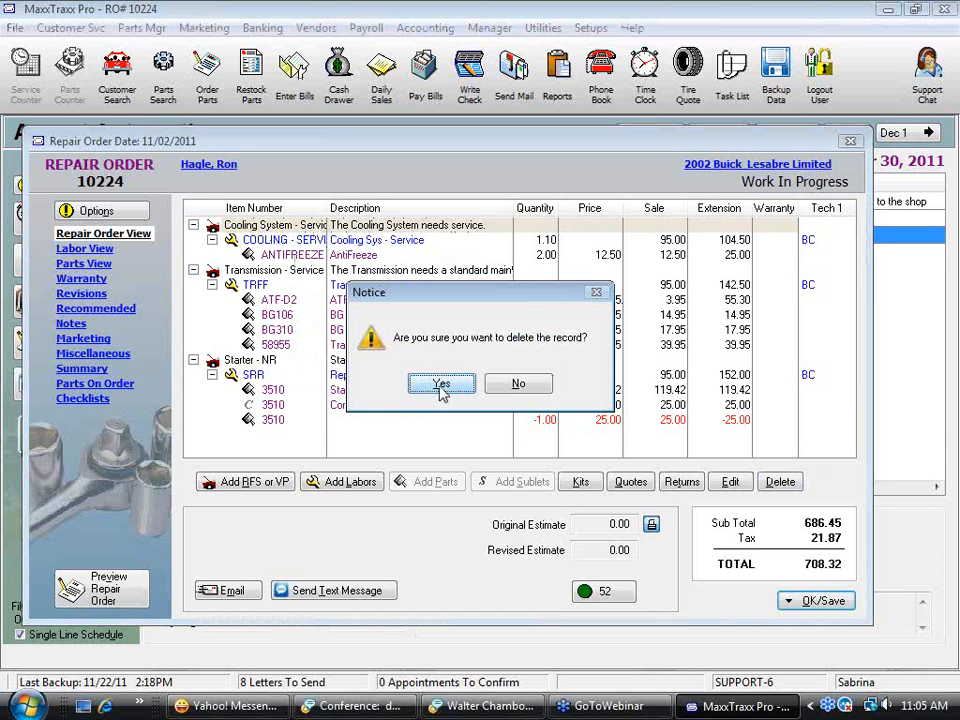
{"action": "left_click", "coordinate": [441, 386]}
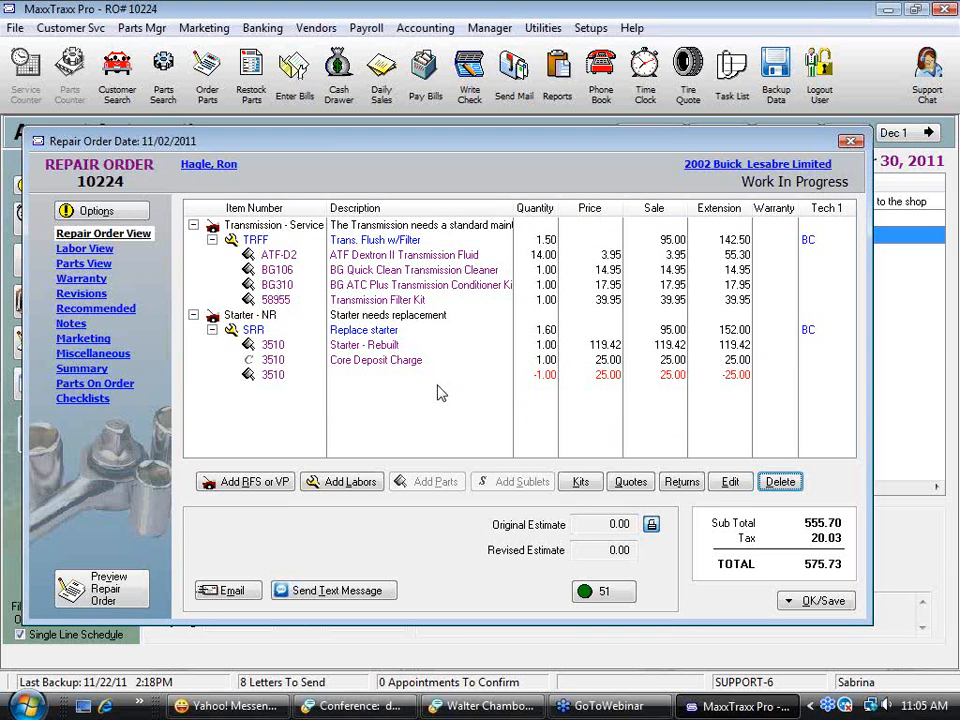
Step: Add the recommended Cooling System service back to the repair order's requests and expand its labor and parts lines
{"action": "left_click", "coordinate": [108, 311]}
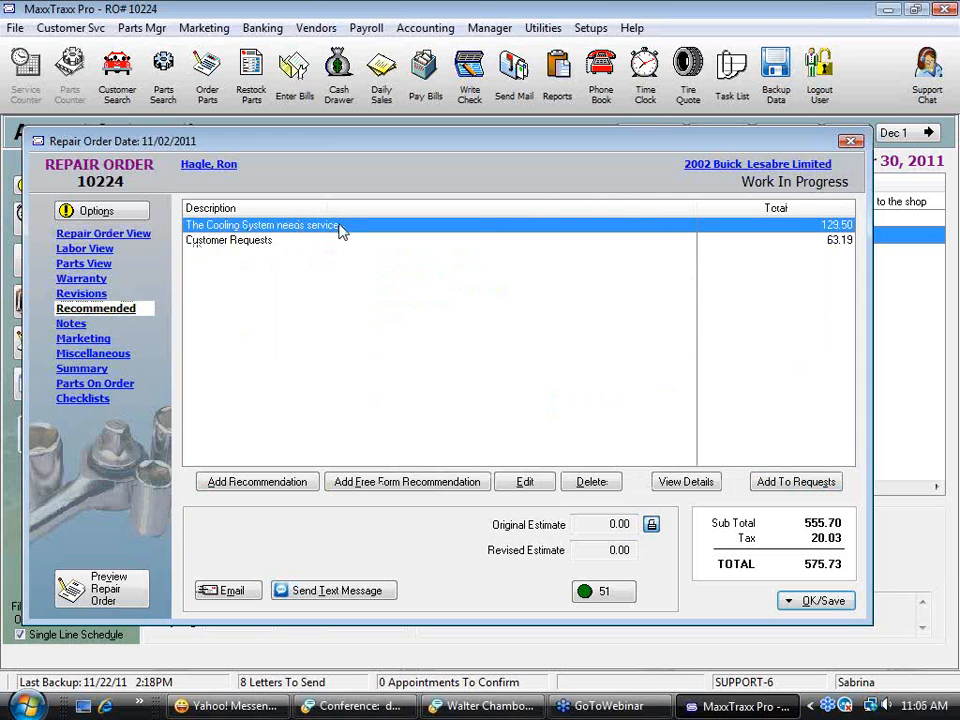
{"action": "left_click", "coordinate": [819, 482]}
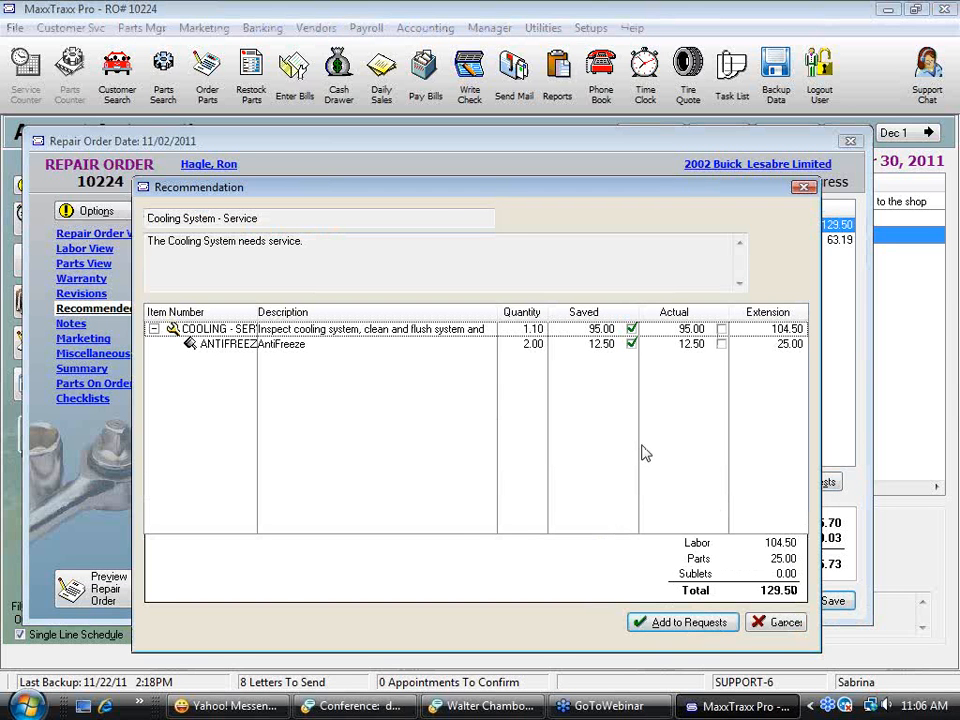
{"action": "left_click", "coordinate": [708, 627]}
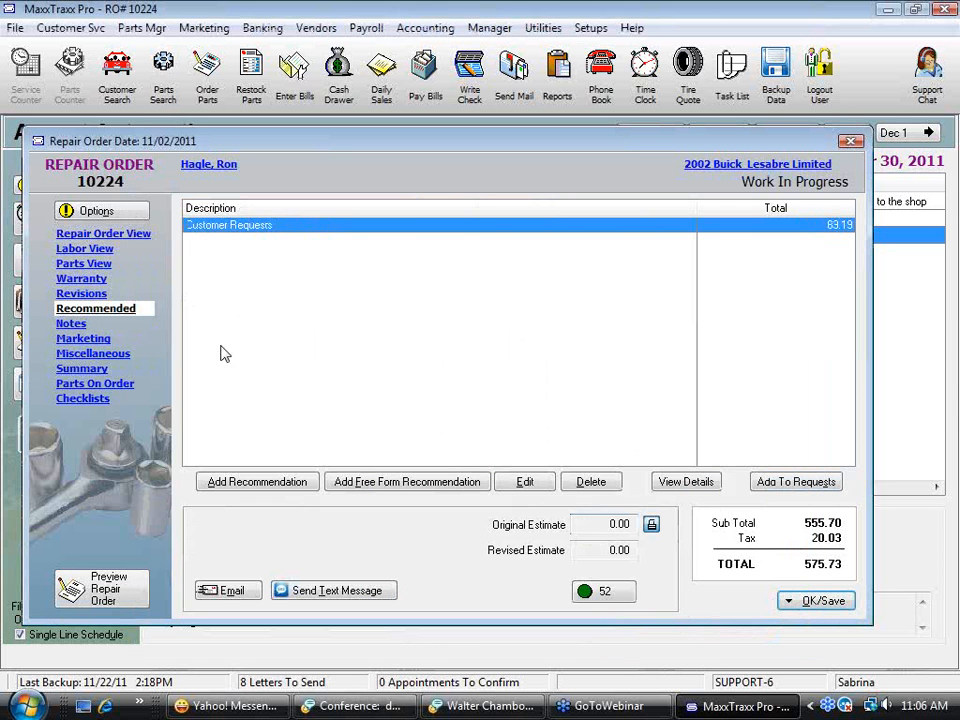
{"action": "left_click", "coordinate": [143, 240]}
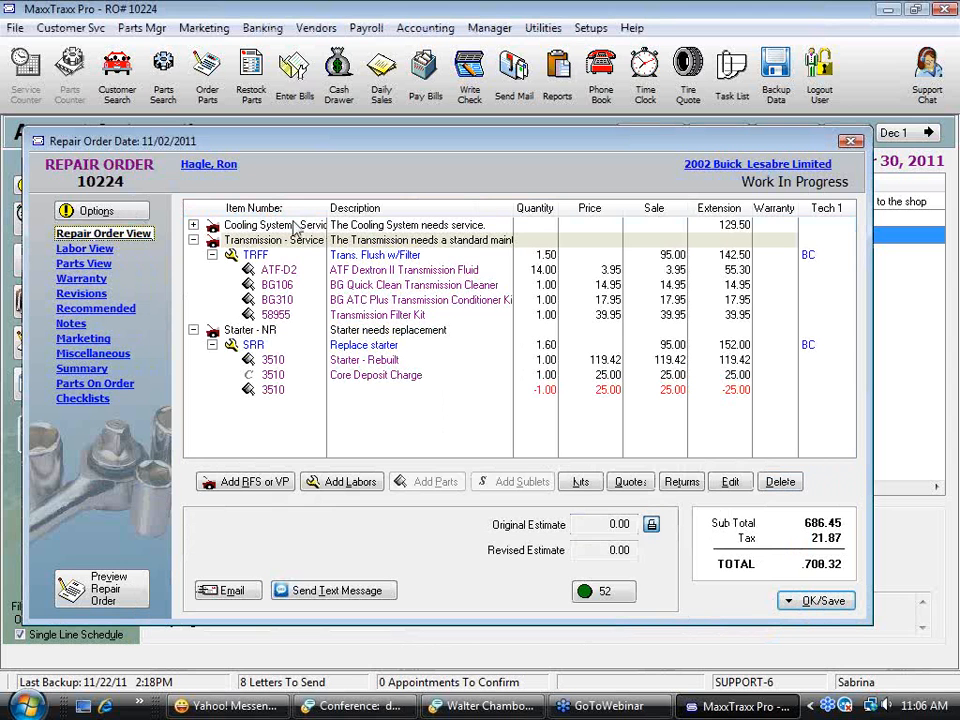
{"action": "left_click", "coordinate": [194, 226]}
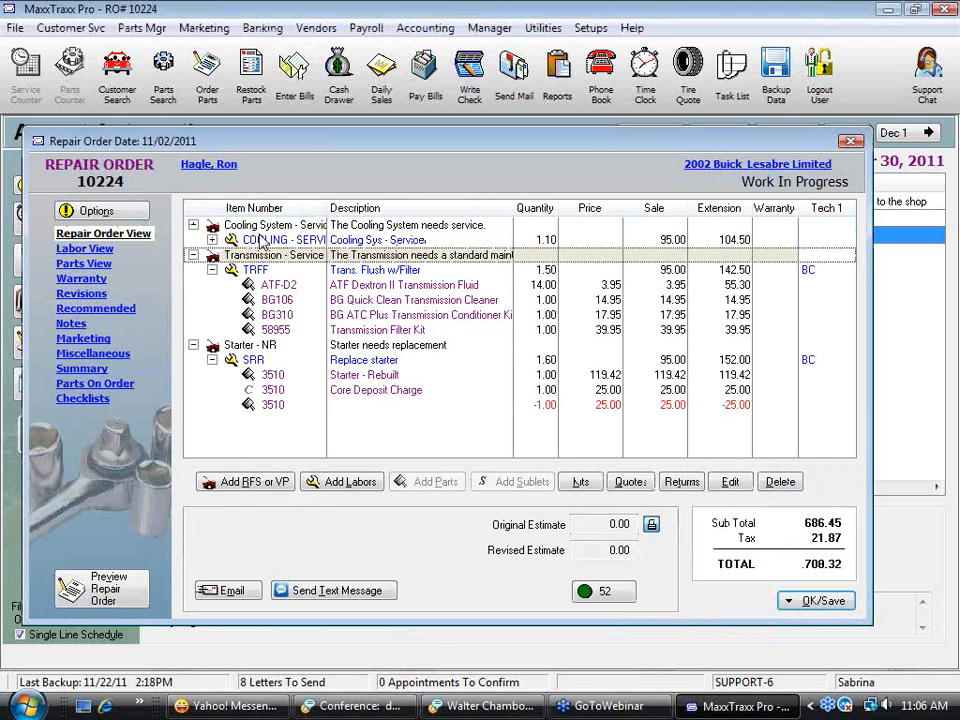
{"action": "left_click", "coordinate": [212, 240]}
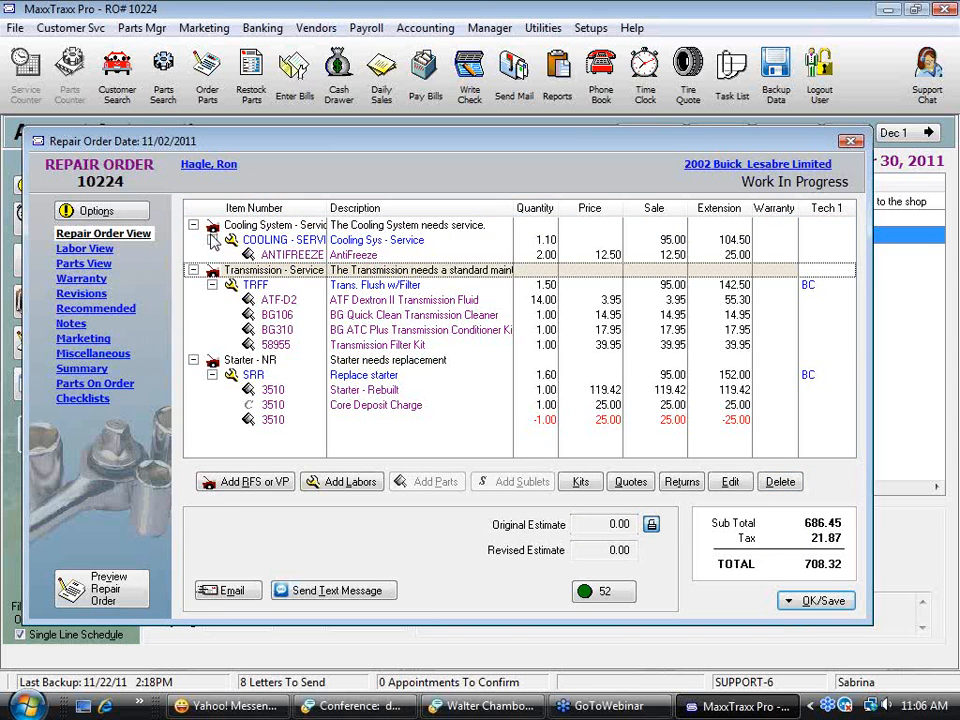
{"action": "left_click", "coordinate": [378, 226]}
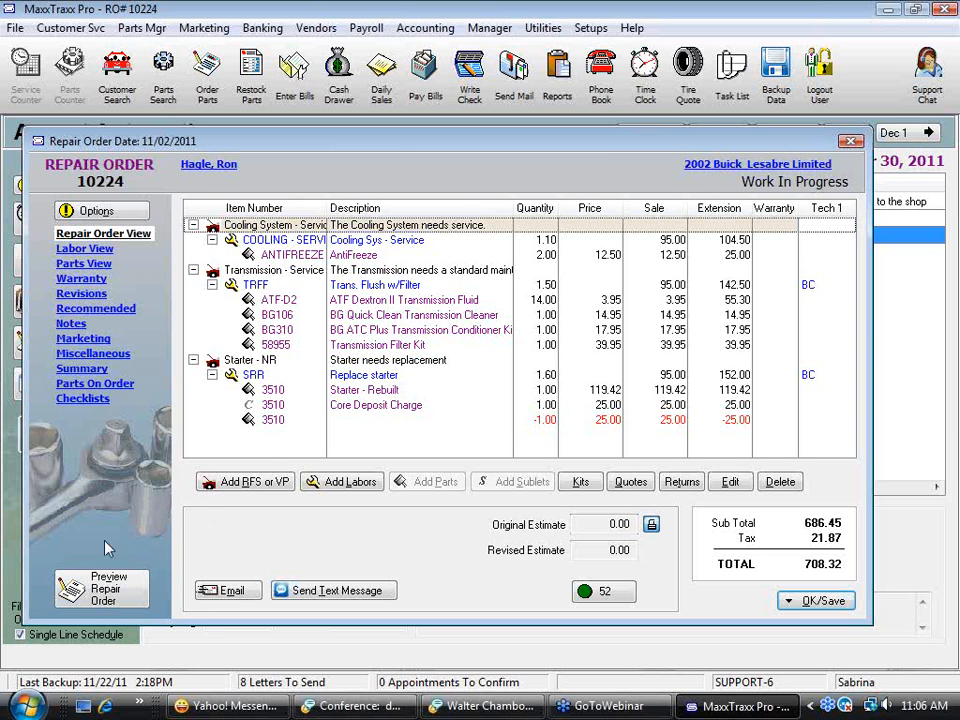
Step: Preview the repair order enlarged, examine its requests, labor and parts, and close the preview
{"action": "left_click", "coordinate": [108, 591]}
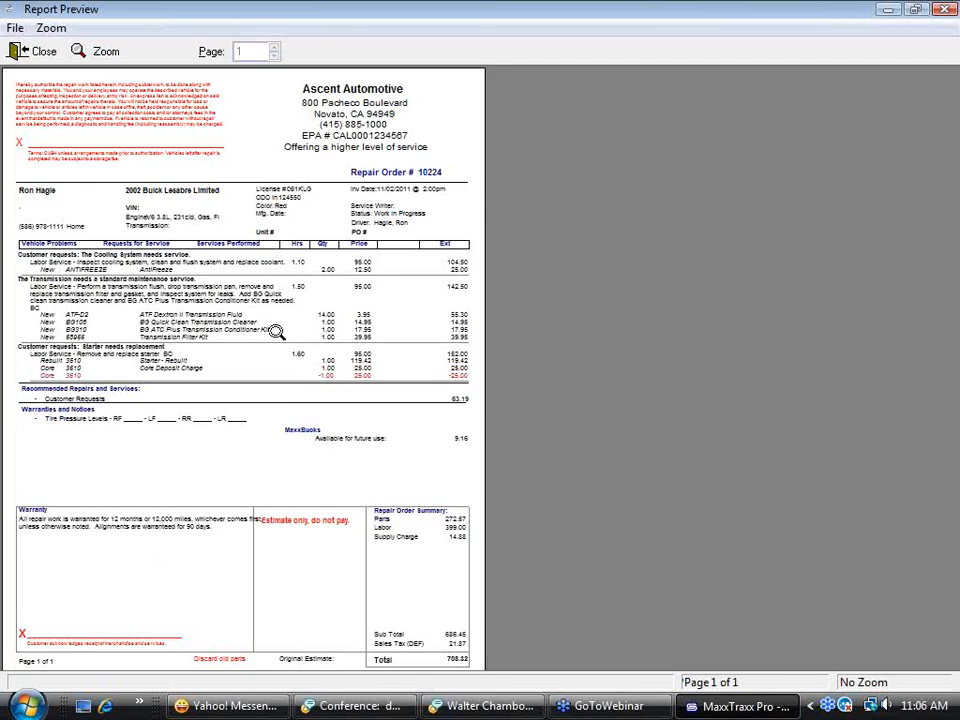
{"action": "left_click", "coordinate": [275, 331]}
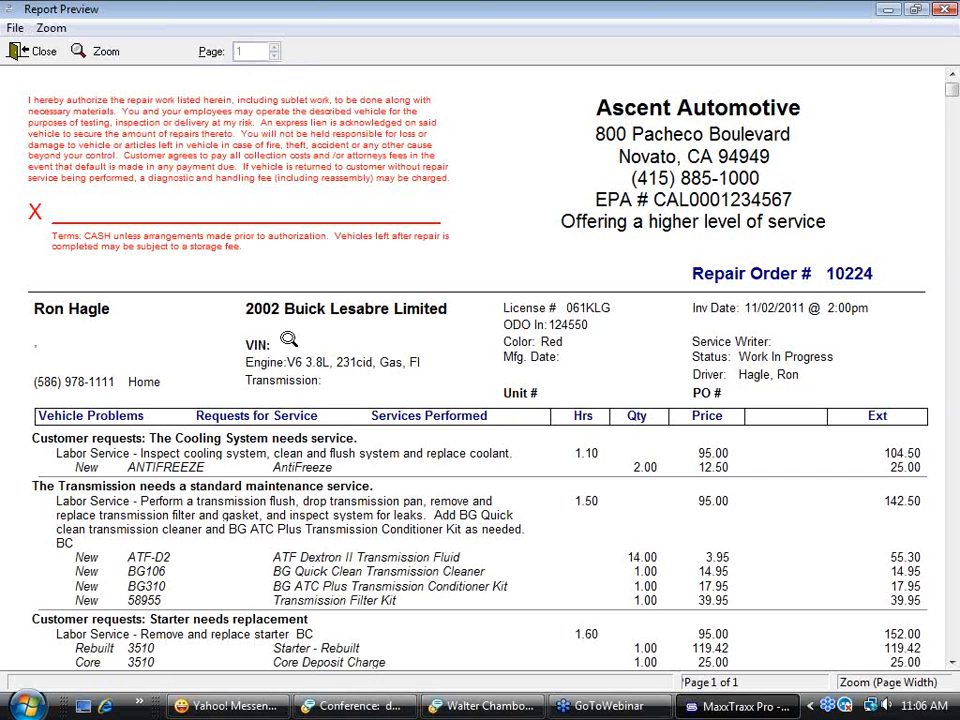
{"action": "left_click", "coordinate": [952, 664]}
{"action": "left_click", "coordinate": [952, 663]}
{"action": "left_click", "coordinate": [952, 663]}
{"action": "left_click", "coordinate": [952, 663]}
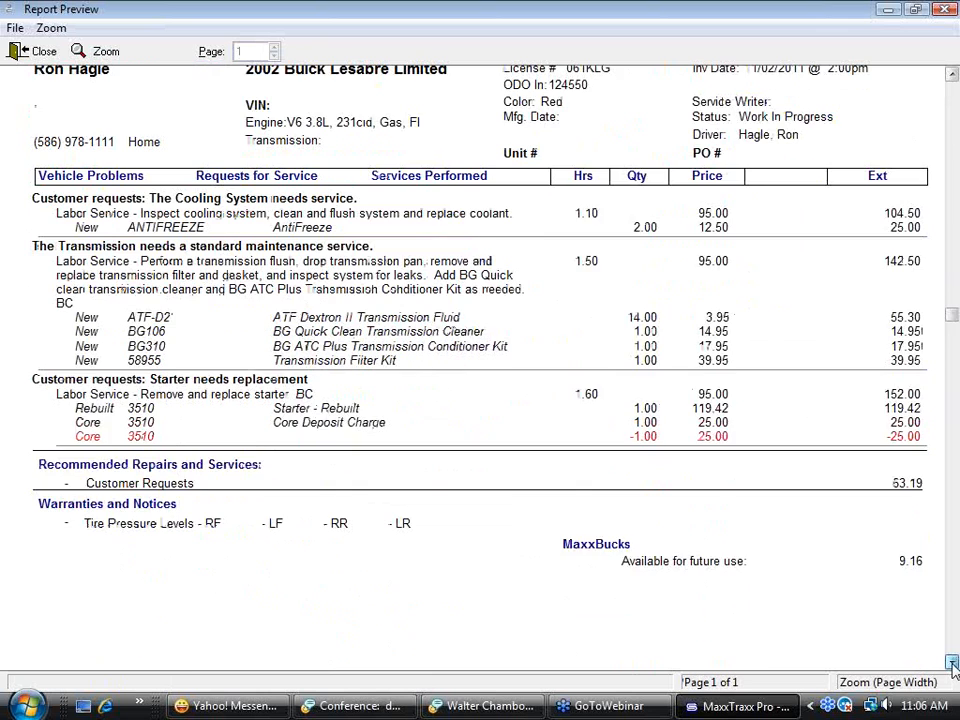
{"action": "left_click", "coordinate": [952, 663]}
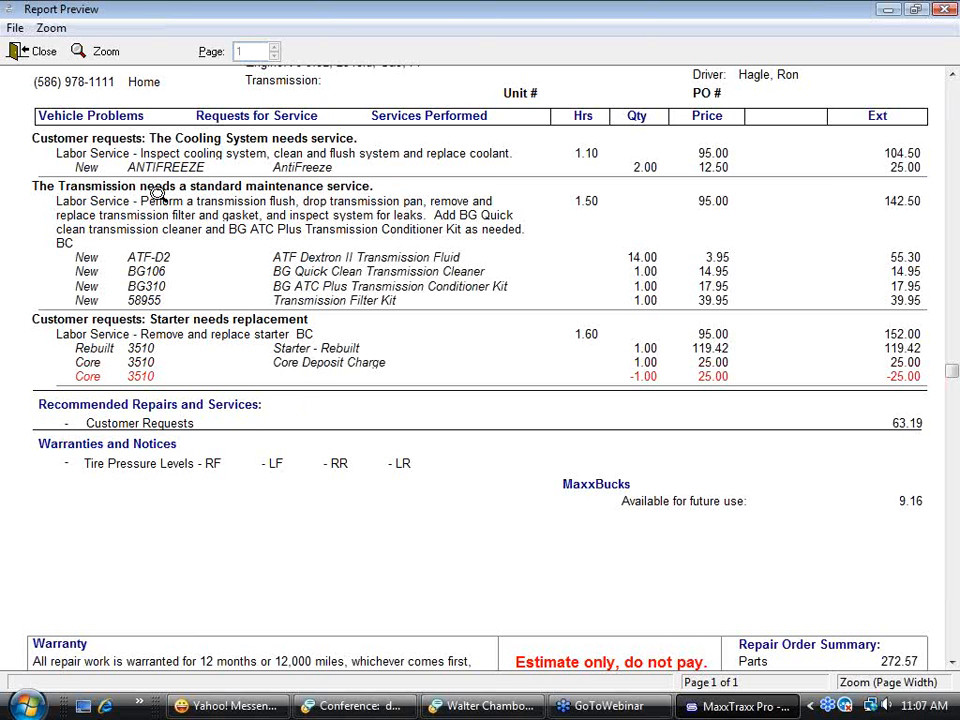
{"action": "left_click", "coordinate": [38, 57]}
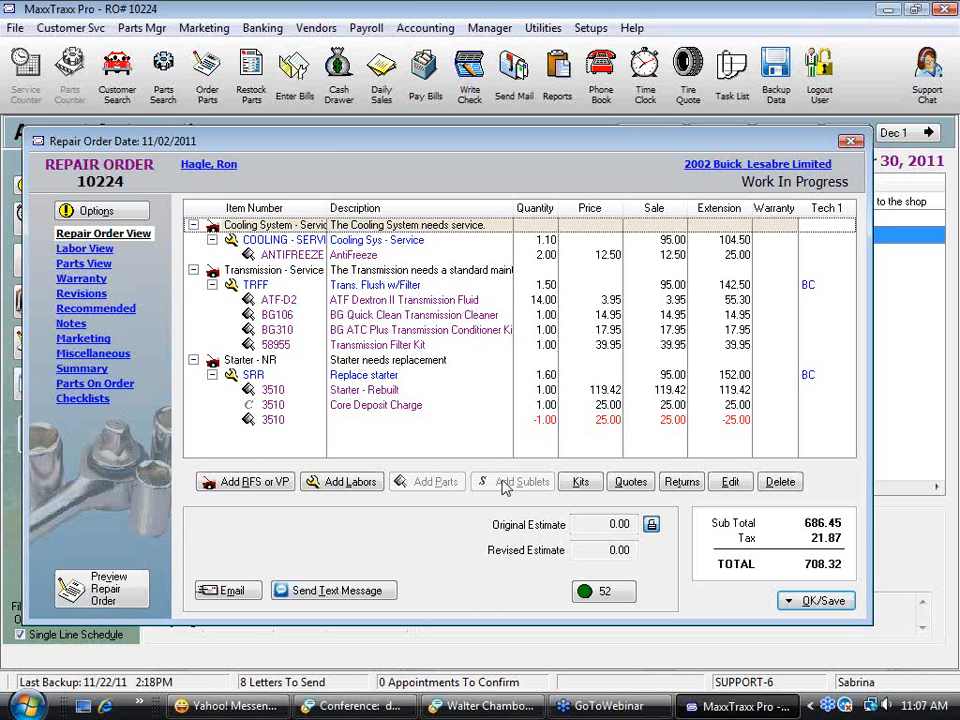
Step: Review the Cooling System request and its labor line, and save the repair order without printing or changing its status
{"action": "left_click", "coordinate": [360, 244]}
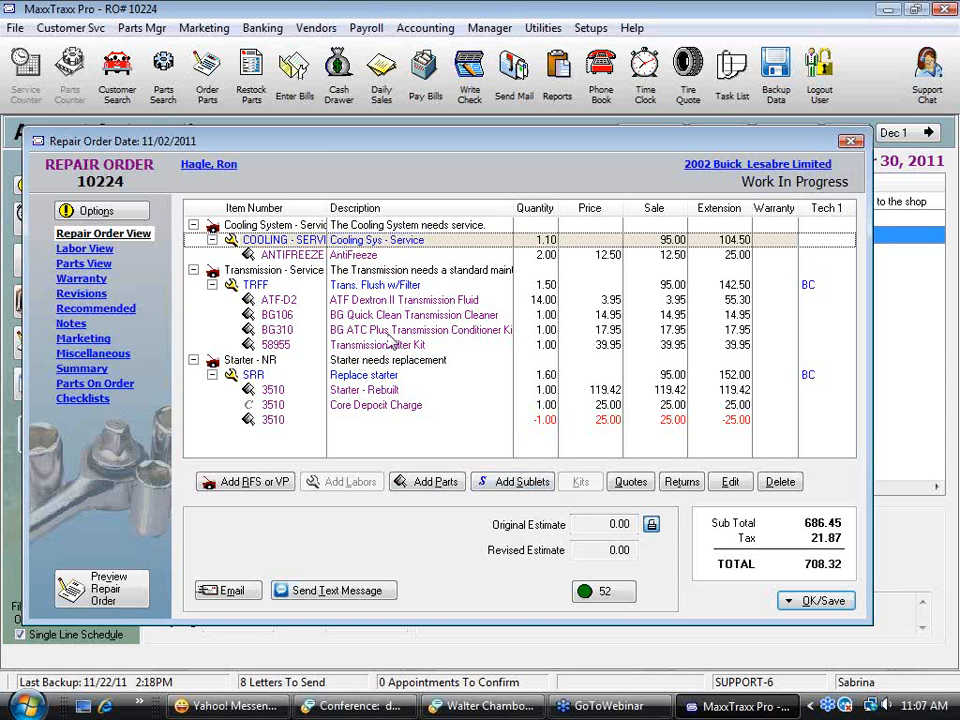
{"action": "left_click", "coordinate": [300, 227]}
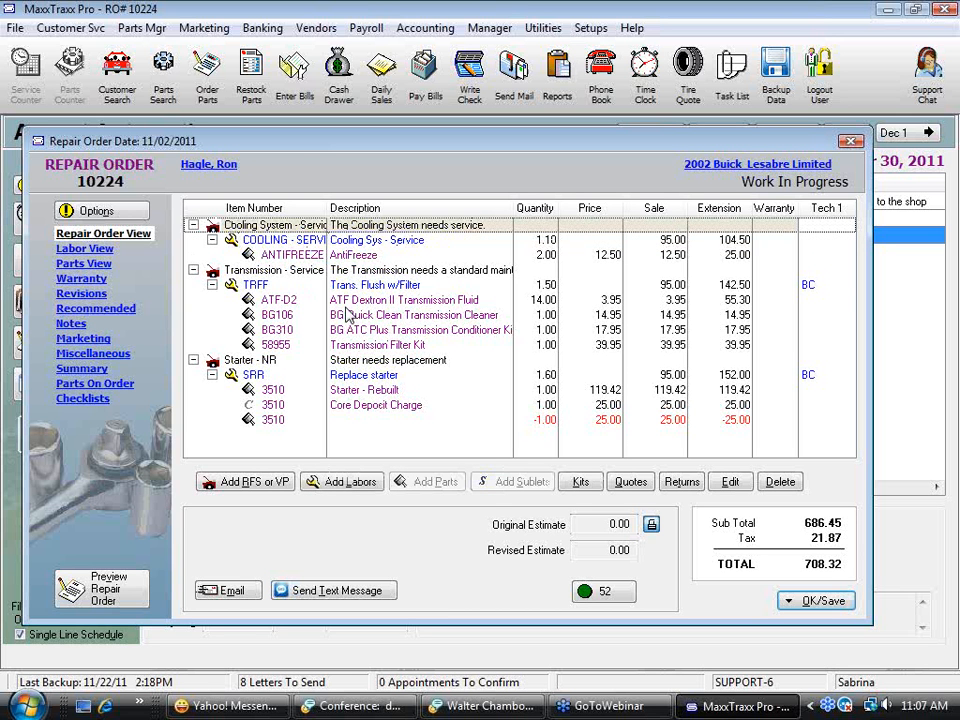
{"action": "left_click", "coordinate": [826, 604]}
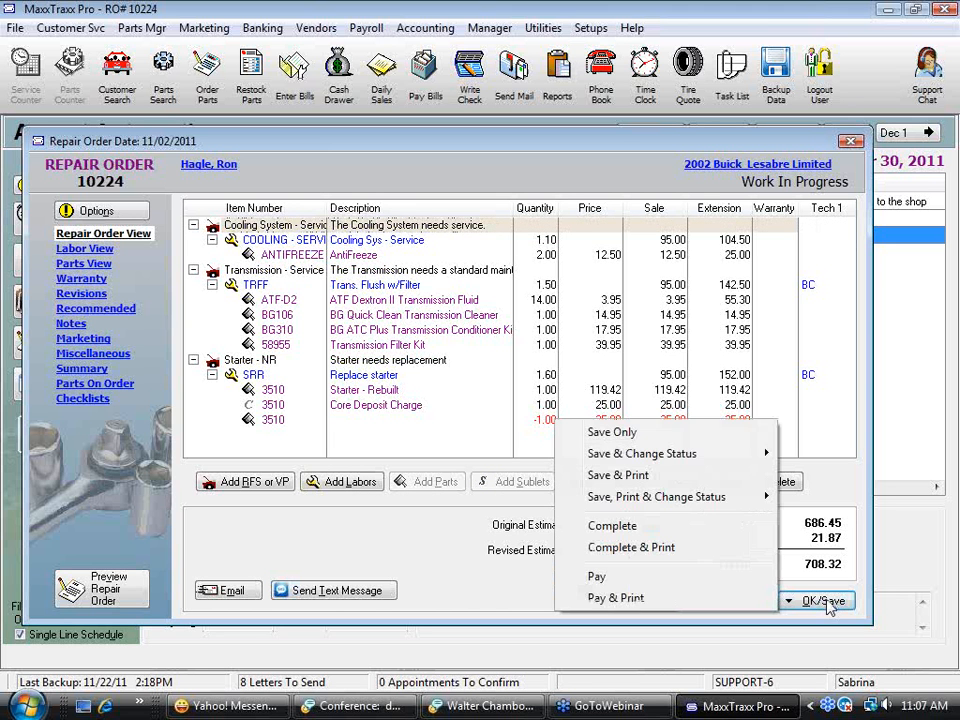
{"action": "left_click", "coordinate": [617, 433]}
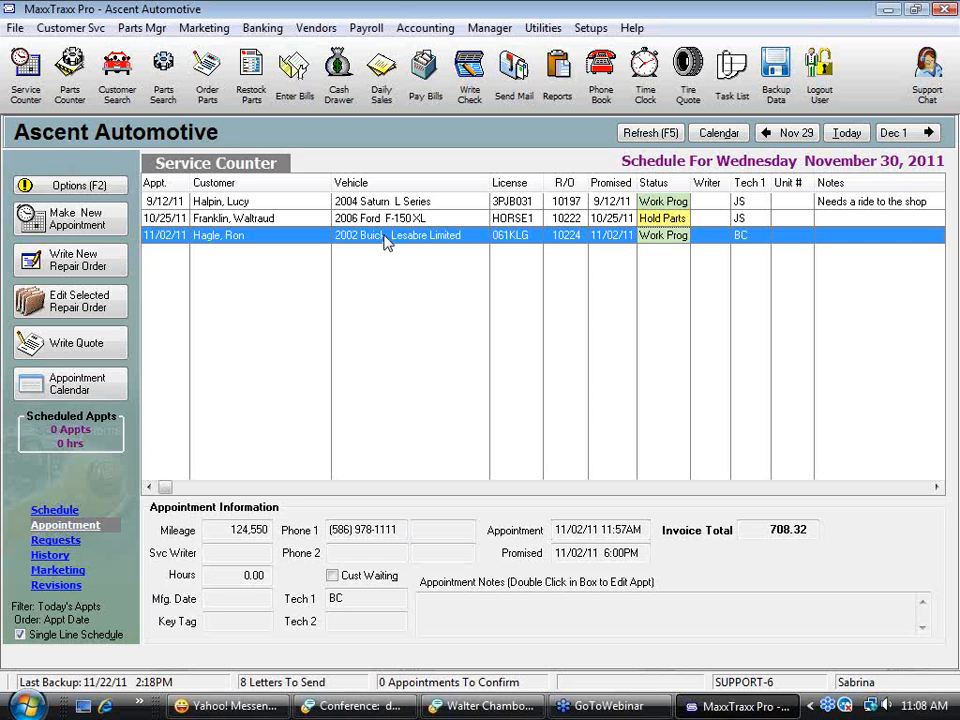
Step: Reopen repair order 10224 to review its line items, and close it with Save Only
{"action": "double_click", "coordinate": [408, 233]}
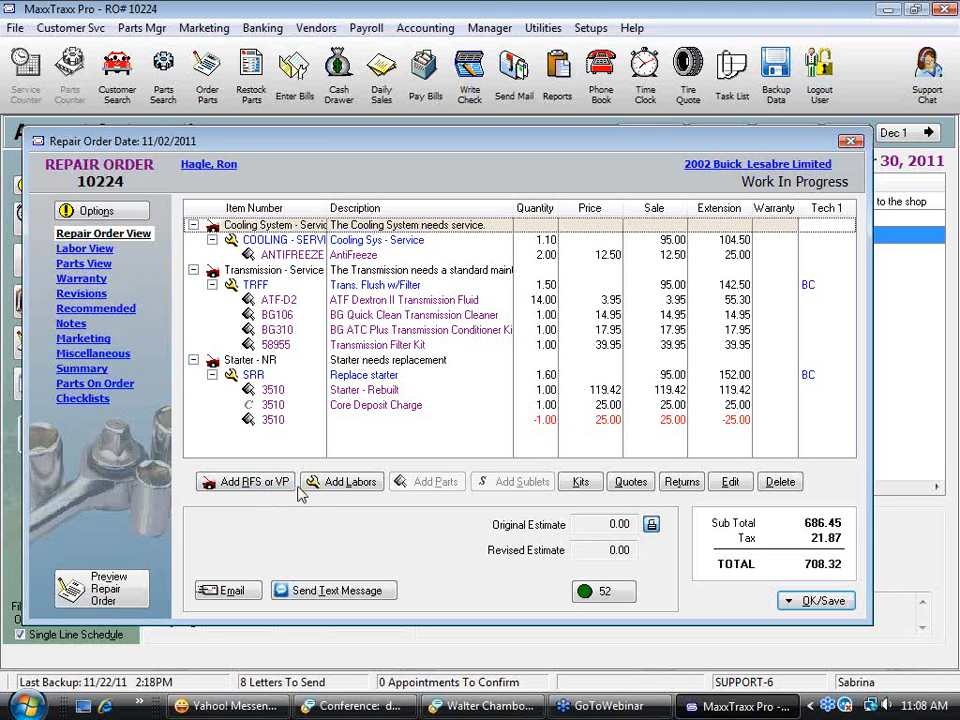
{"action": "left_click", "coordinate": [806, 600]}
{"action": "left_click", "coordinate": [624, 433]}
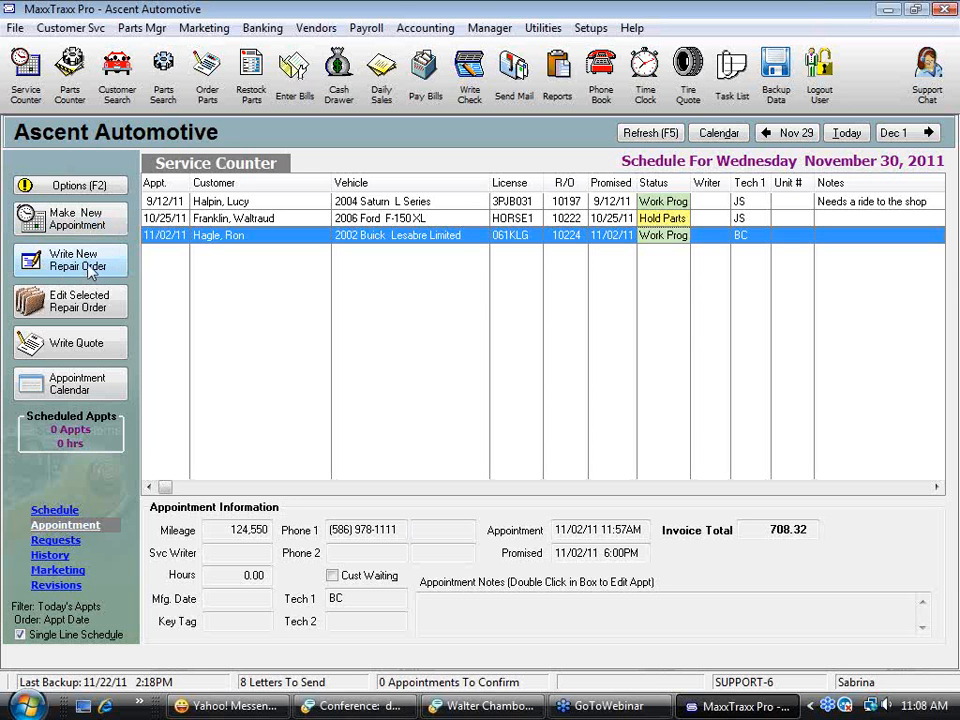
Step: Start a new repair order, search customers by partial last name, and choose the third customer in the list
{"action": "left_click", "coordinate": [88, 262]}
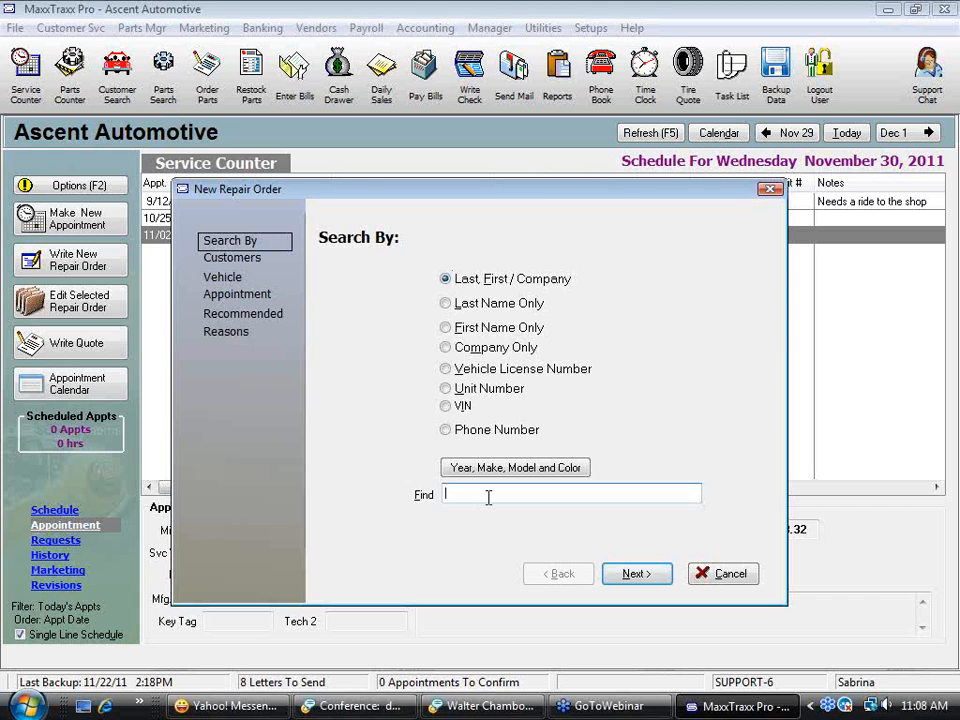
{"action": "type", "text": "cham"}
{"action": "key", "text": "Return"}
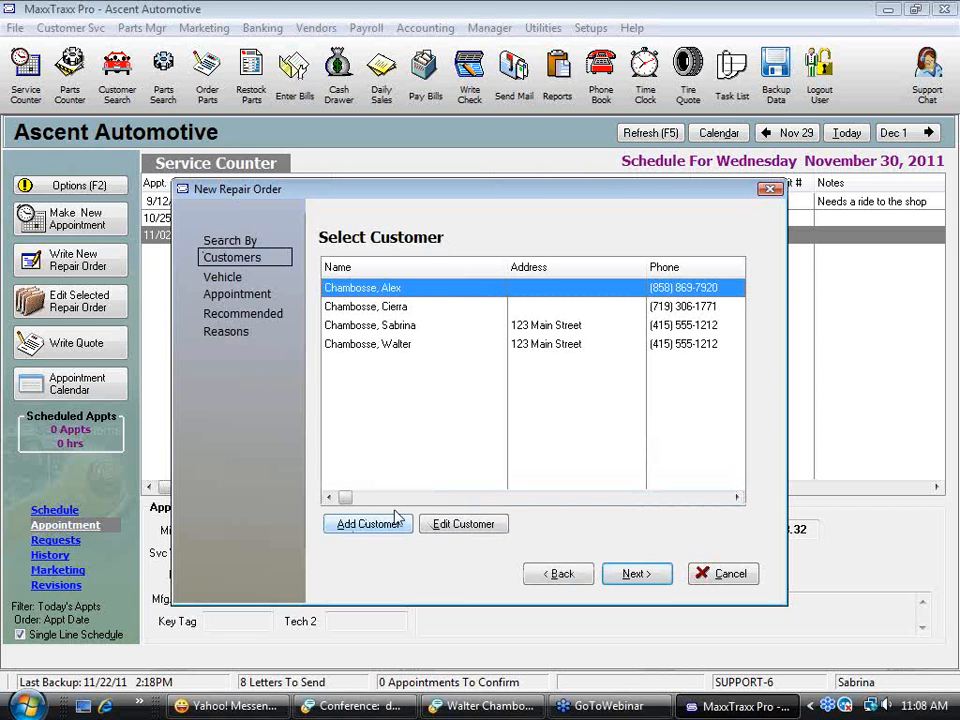
{"action": "left_click", "coordinate": [365, 528]}
{"action": "double_click", "coordinate": [418, 329]}
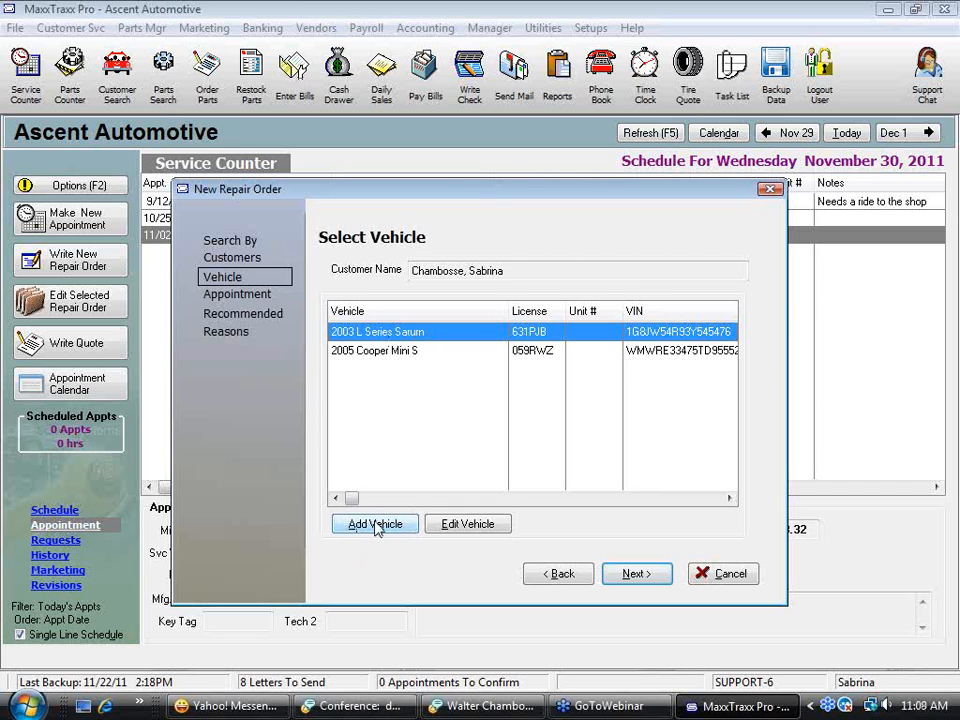
Step: Choose the 2003 L Series Saturn for the repair order and include the recommended Alignment - Front service as a Vehicle Problem
{"action": "double_click", "coordinate": [411, 336]}
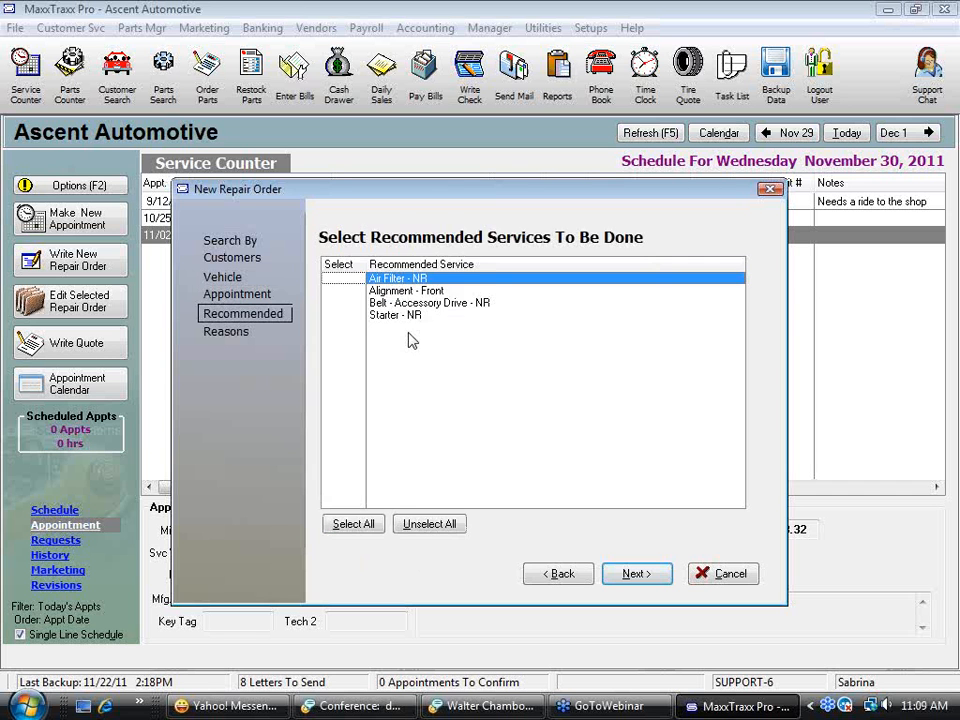
{"action": "left_click", "coordinate": [563, 574]}
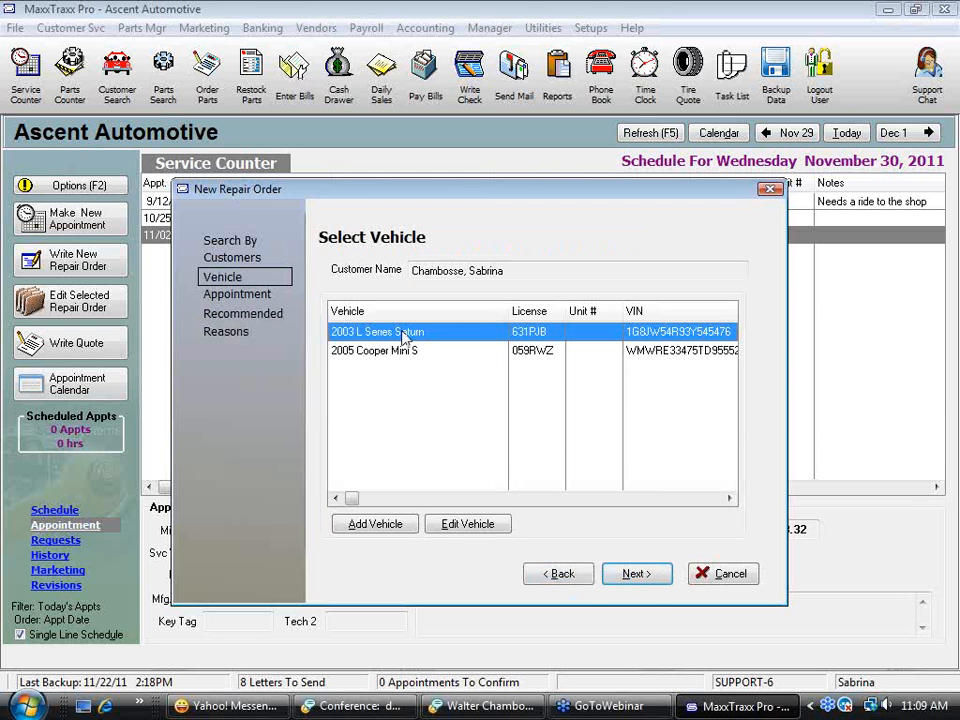
{"action": "left_click", "coordinate": [644, 577]}
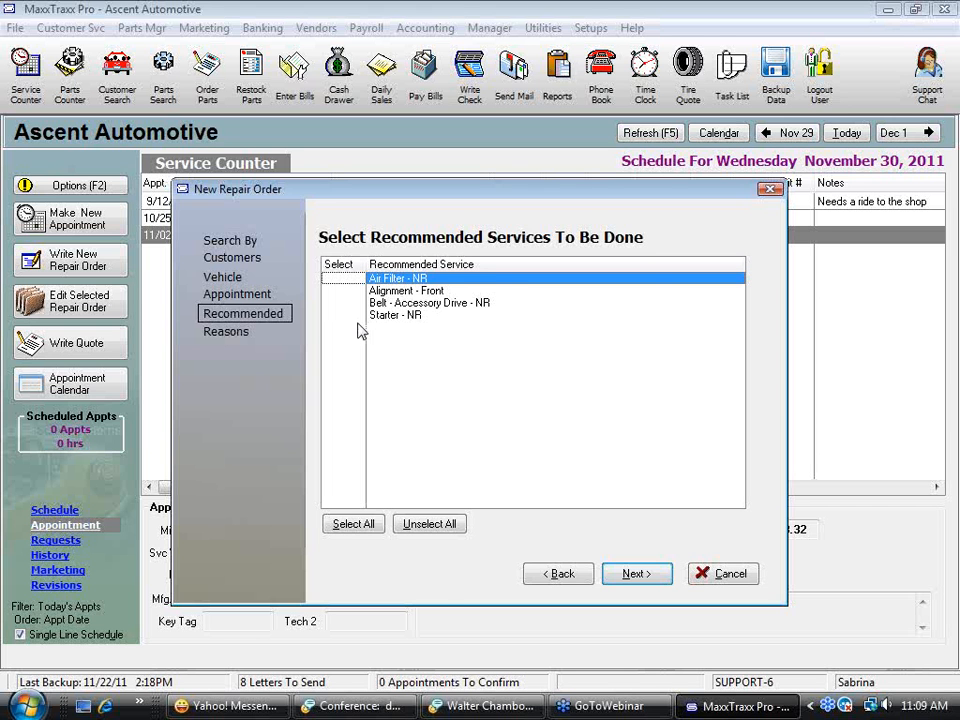
{"action": "left_click", "coordinate": [345, 291]}
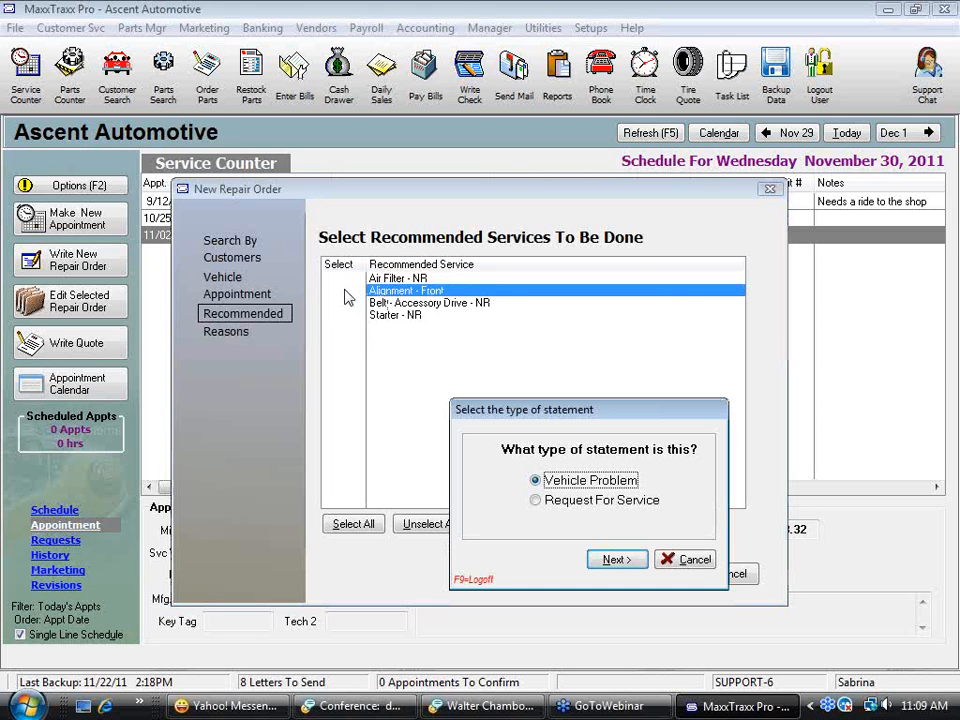
{"action": "left_click", "coordinate": [615, 559]}
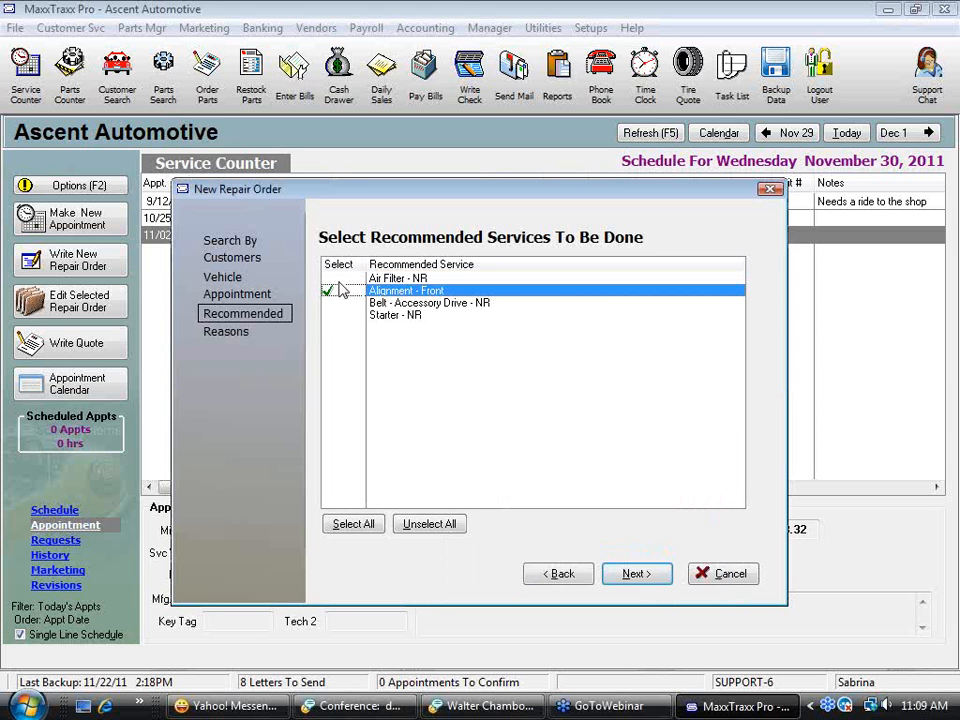
{"action": "left_click", "coordinate": [640, 577]}
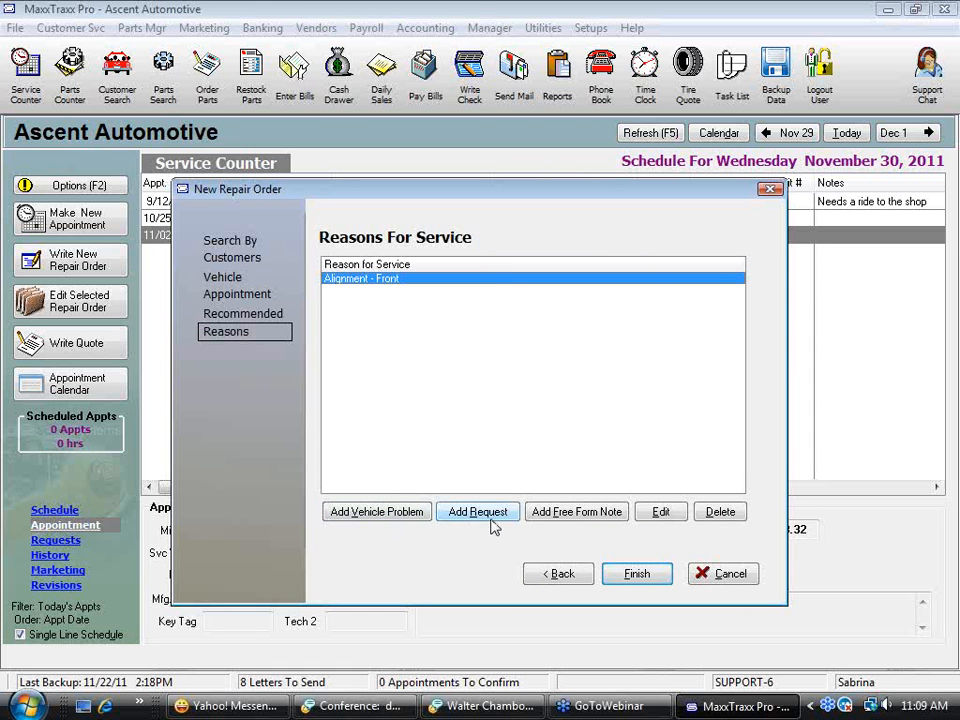
Step: Add the vehicle problem "Drive-ability - Won't Start" from the Engine category to the reasons for service
{"action": "left_click", "coordinate": [375, 514]}
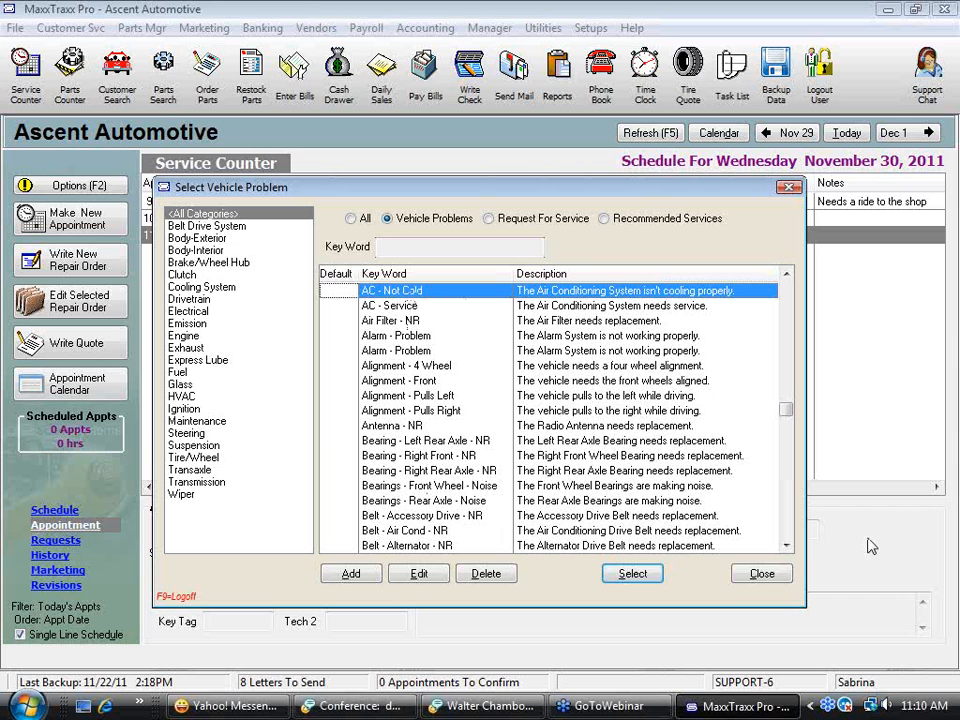
{"action": "left_click", "coordinate": [786, 546]}
{"action": "left_click", "coordinate": [786, 546]}
{"action": "left_click_drag", "start_coordinate": [786, 547], "coordinate": [786, 547]}
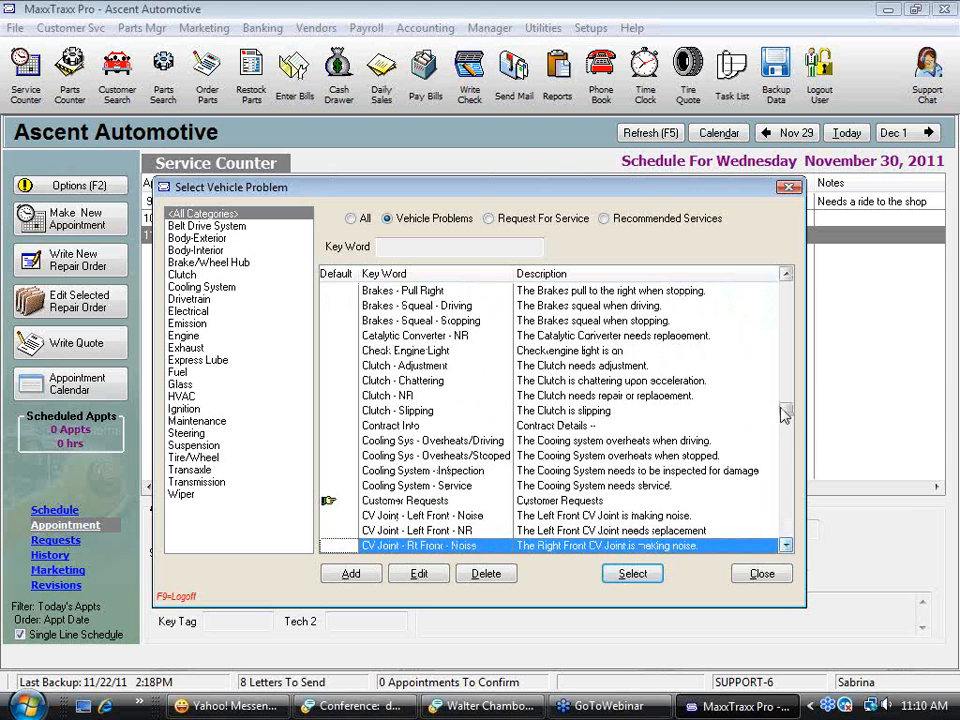
{"action": "left_click_drag", "start_coordinate": [785, 411], "coordinate": [781, 286]}
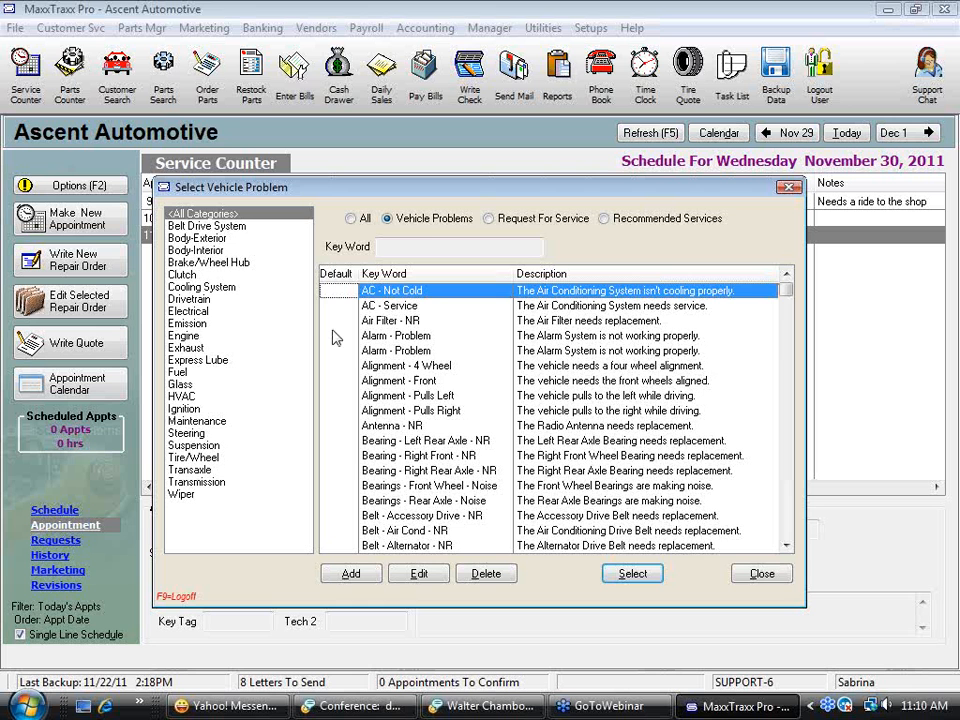
{"action": "left_click", "coordinate": [185, 338]}
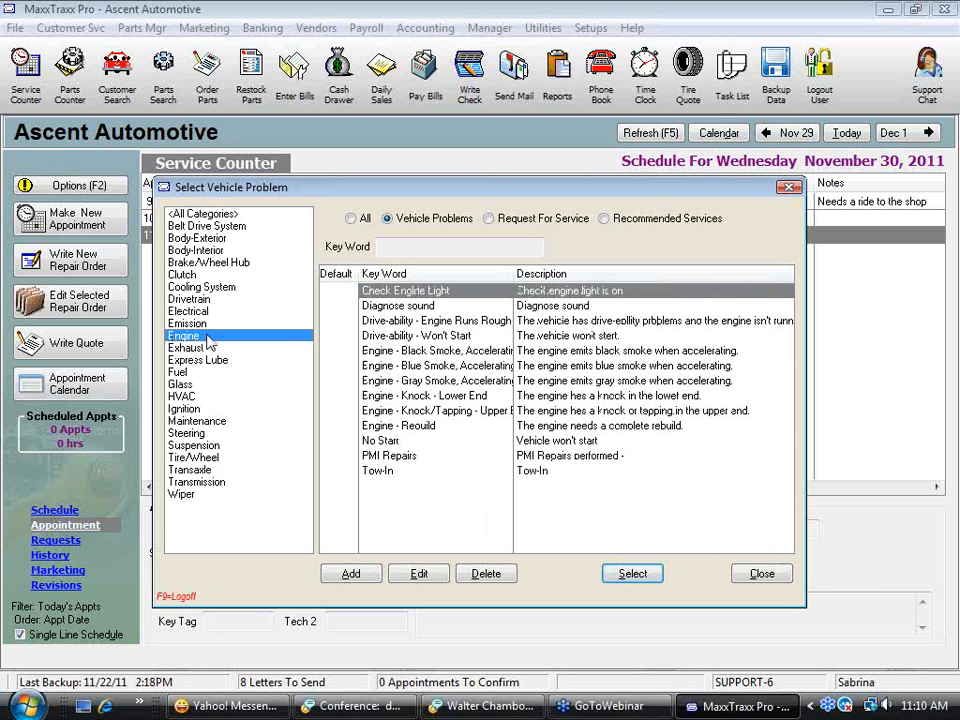
{"action": "left_click", "coordinate": [433, 338]}
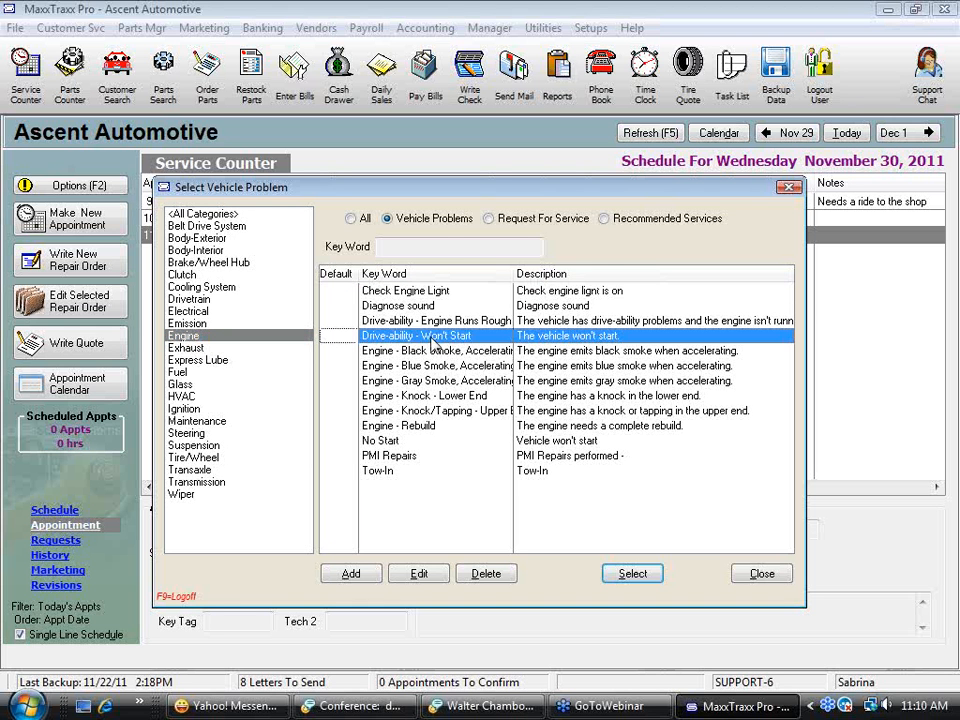
{"action": "double_click", "coordinate": [563, 340]}
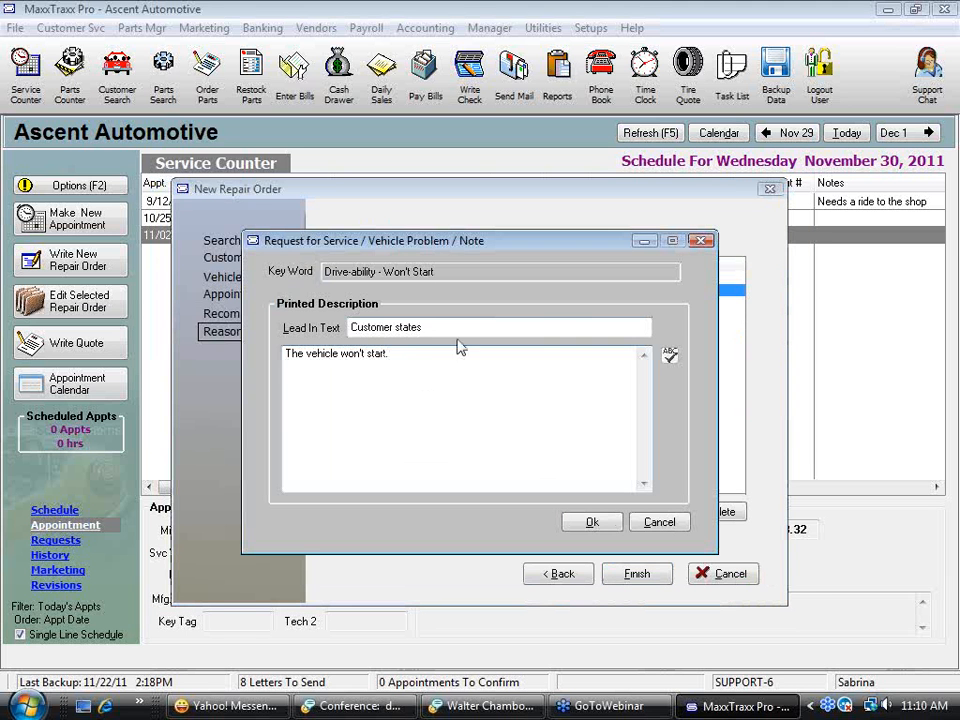
Step: Append "Cranks, and starts up then dies. Started dying at stop lights two weeks ago. Check engine light came on yesterday." to the problem description and accept it
{"action": "left_click", "coordinate": [422, 356]}
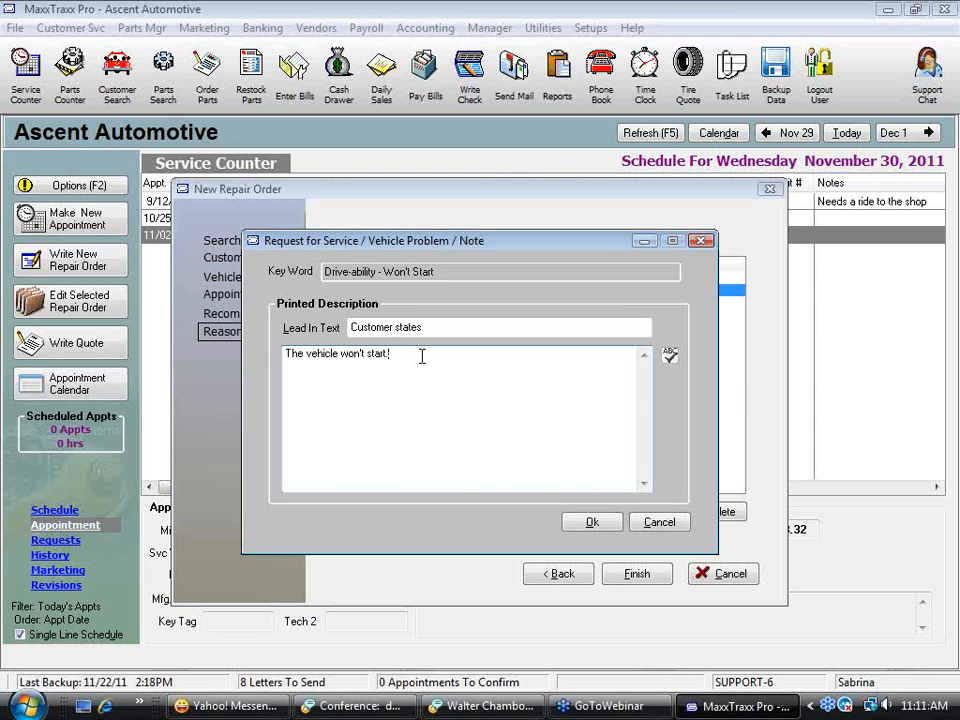
{"action": "type", "text": "Cranks, and starts up then dies.  Started dy"}
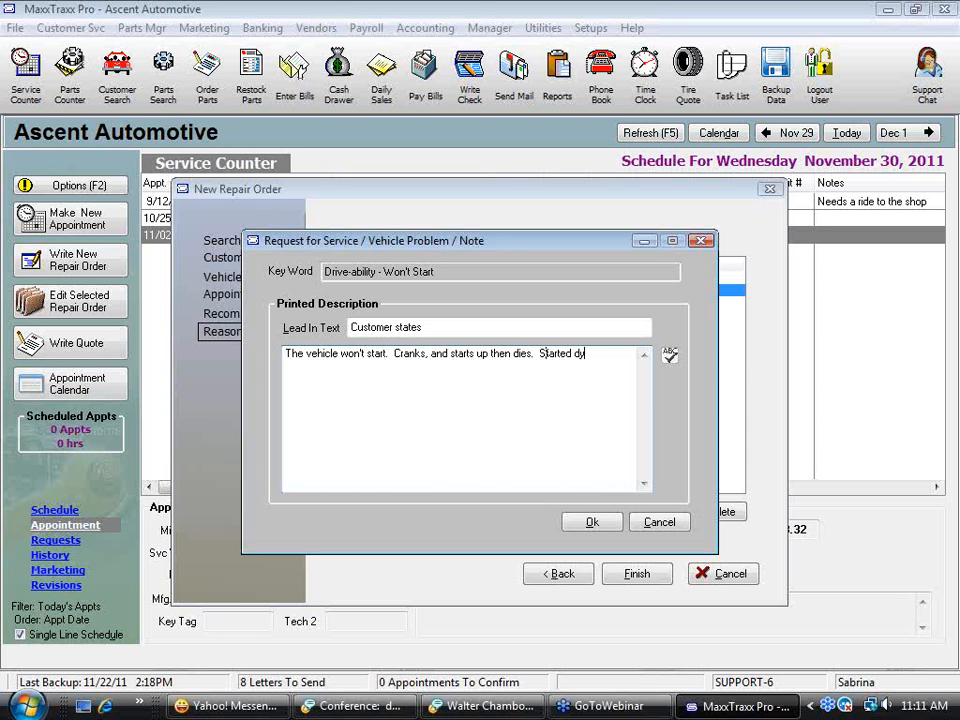
{"action": "type", "text": "ing at stop lights two w"}
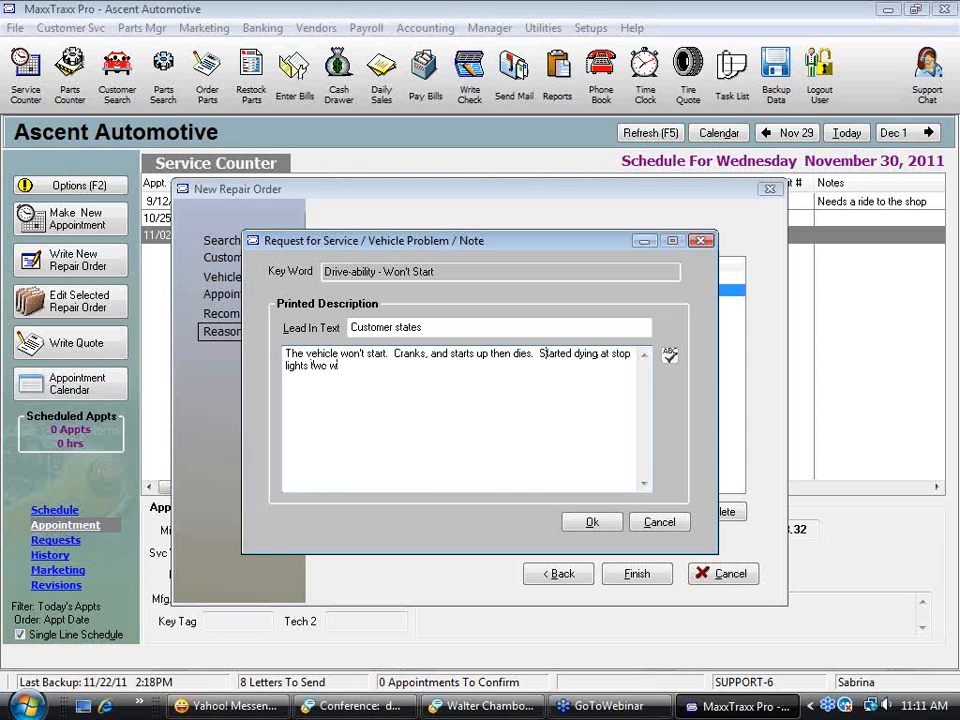
{"action": "type", "text": "eeks ago.  Check engine light came on"}
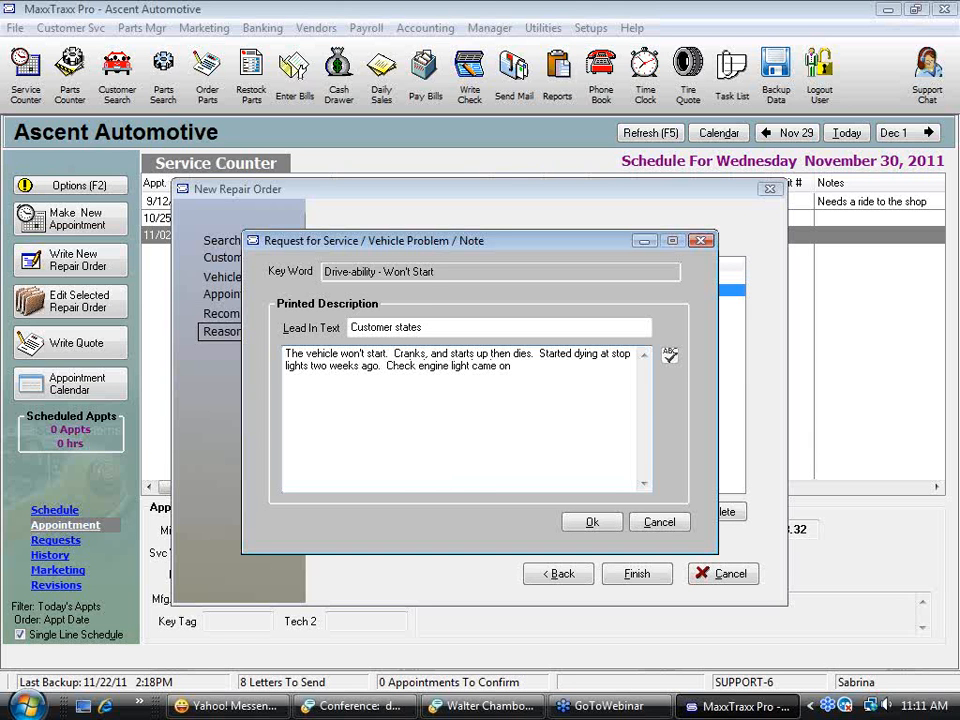
{"action": "type", "text": " yesterday."}
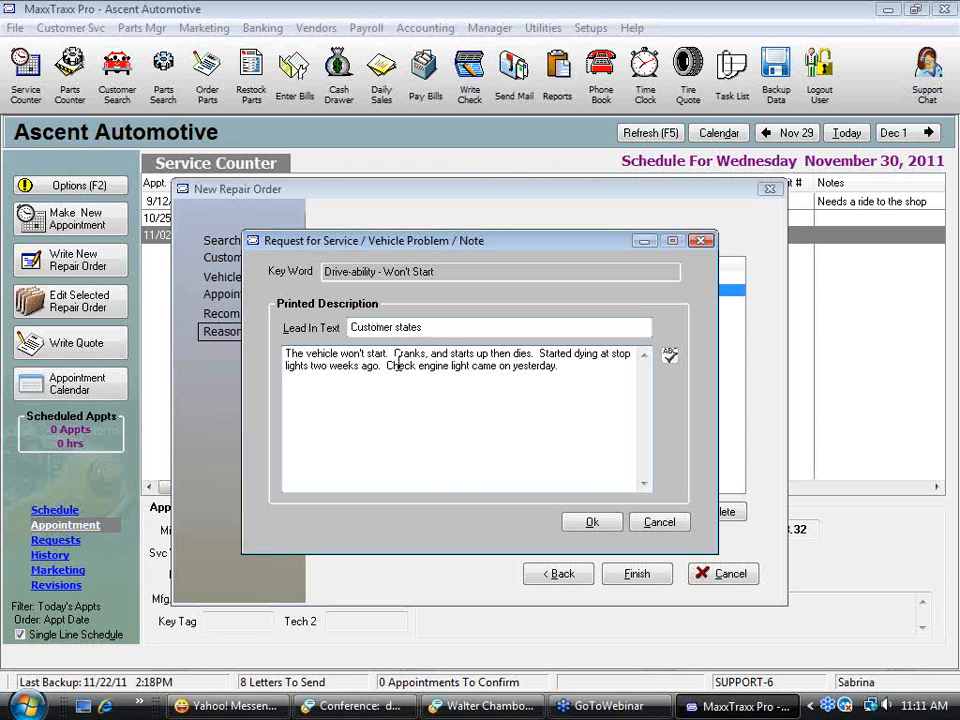
{"action": "left_click_drag", "start_coordinate": [394, 355], "coordinate": [571, 370]}
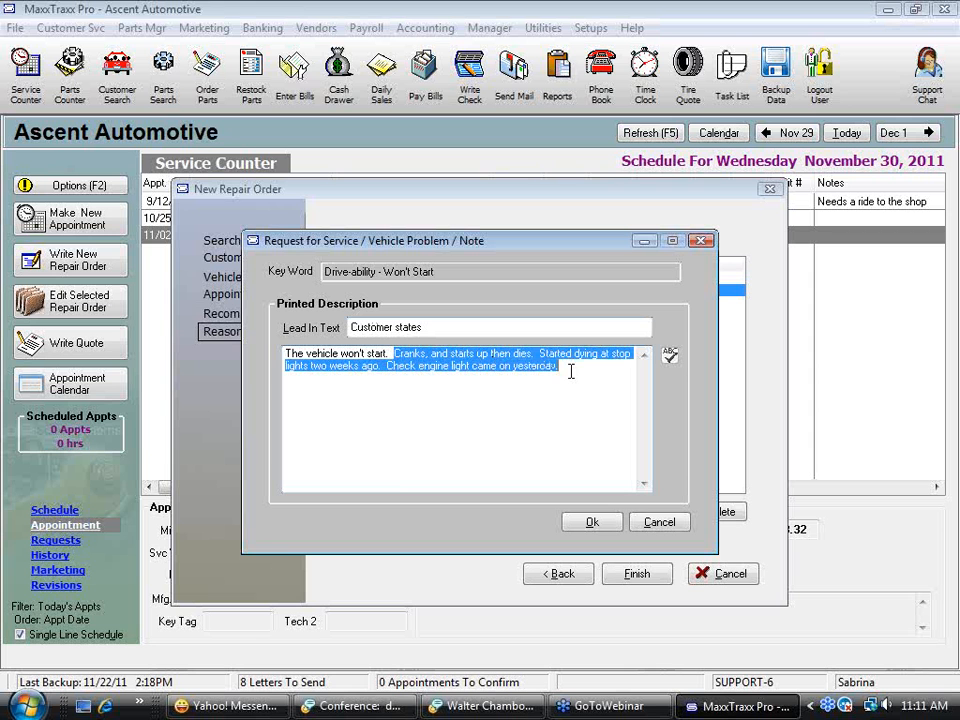
{"action": "left_click_drag", "start_coordinate": [393, 354], "coordinate": [272, 352]}
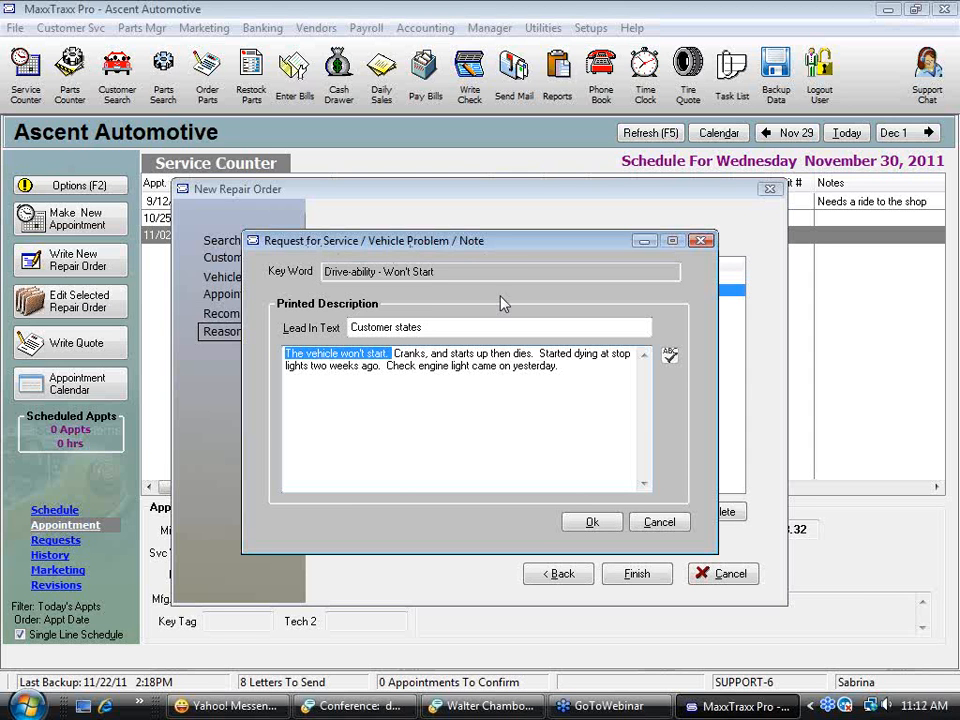
{"action": "left_click", "coordinate": [592, 522]}
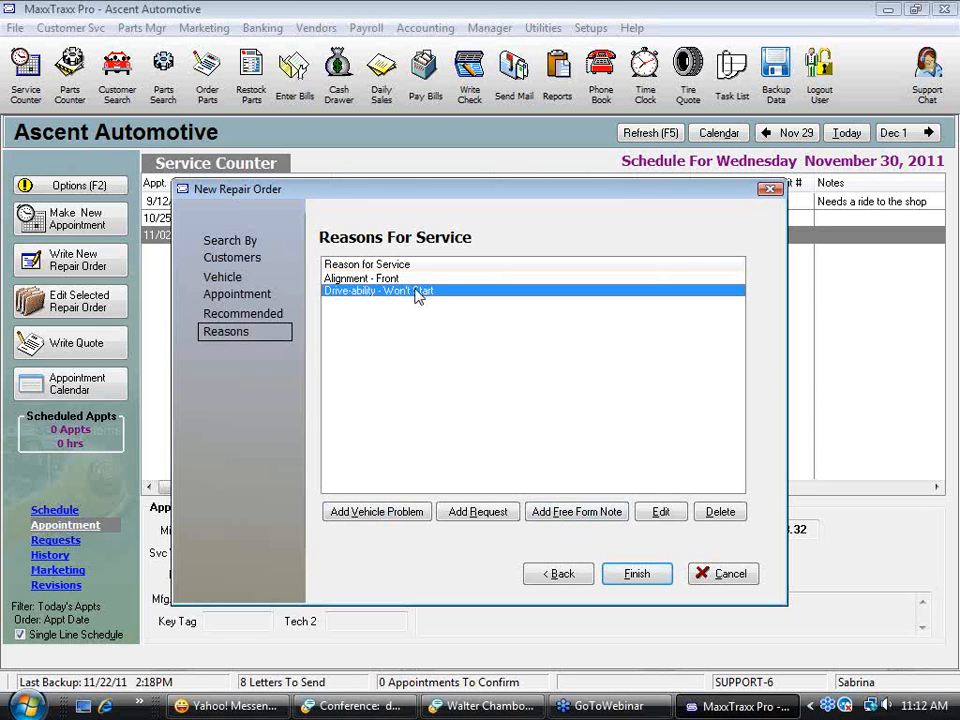
Step: Add a free form note reading "Wash car." to the reasons for service and finish the new repair order setup
{"action": "left_click", "coordinate": [589, 518]}
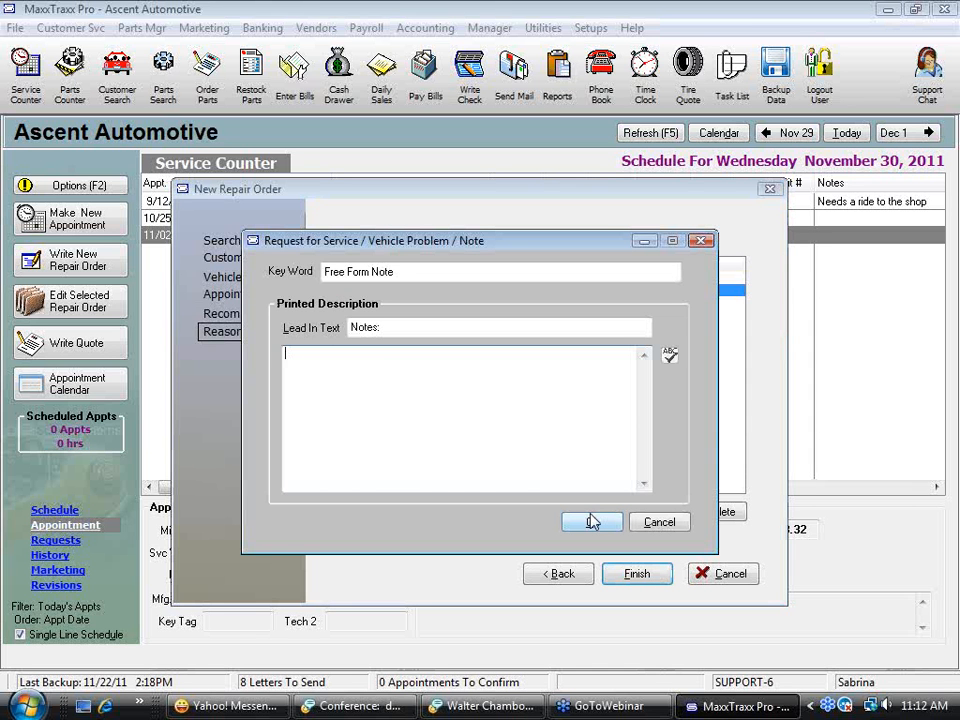
{"action": "type", "text": "Wash car."}
{"action": "left_click", "coordinate": [598, 522]}
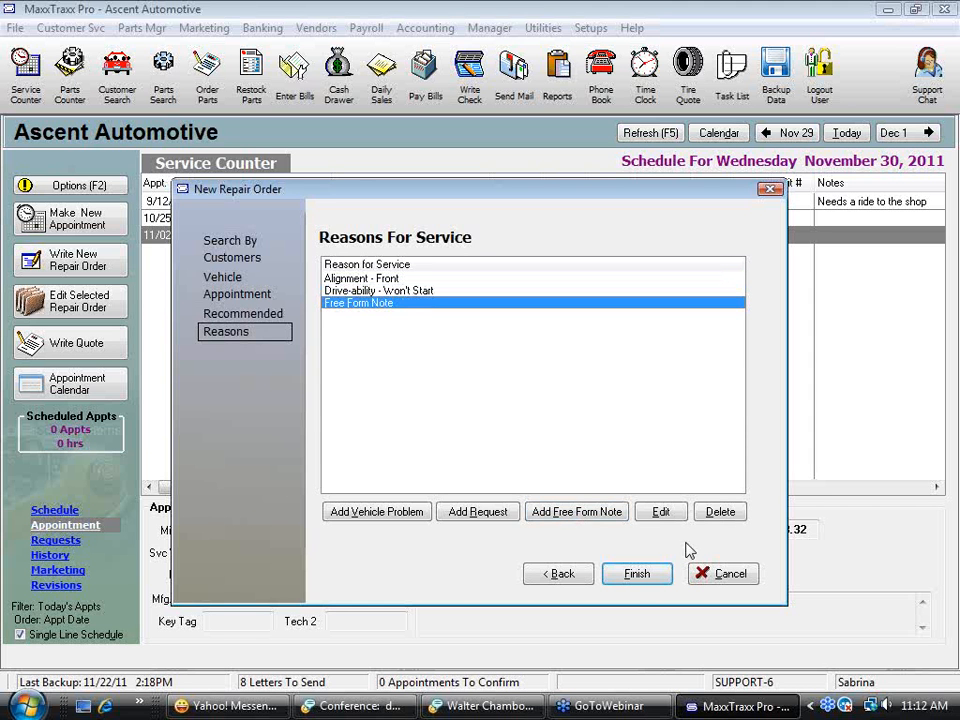
{"action": "left_click", "coordinate": [637, 574]}
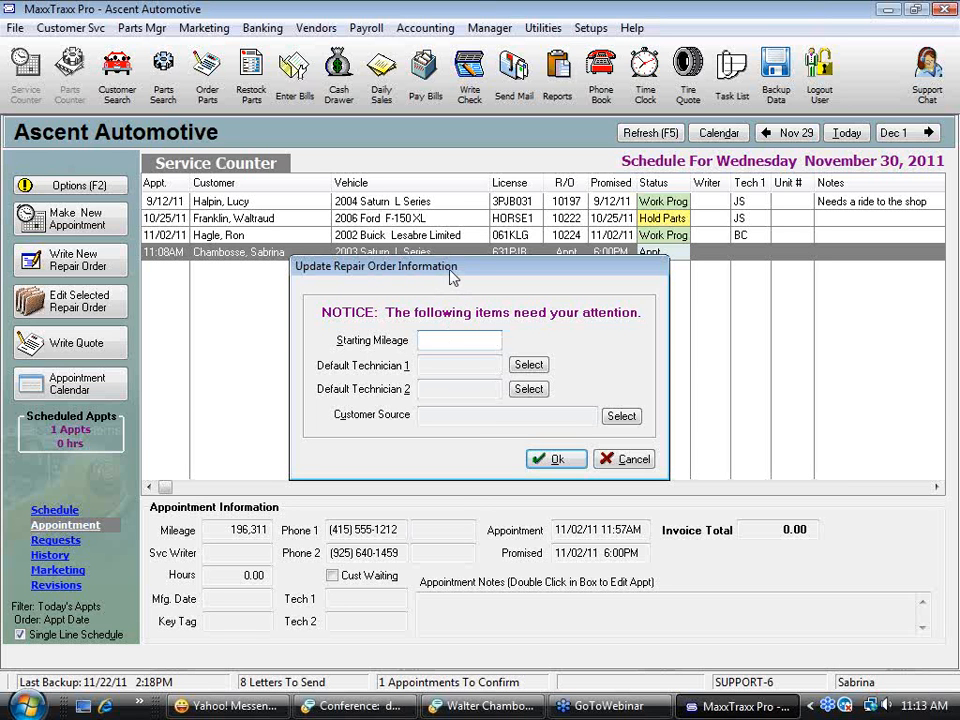
Step: Set the customer source to Existing Customer, leave the starting mileage and technicians blank, and accept the repair order information
{"action": "left_click", "coordinate": [474, 368]}
{"action": "left_click", "coordinate": [443, 408]}
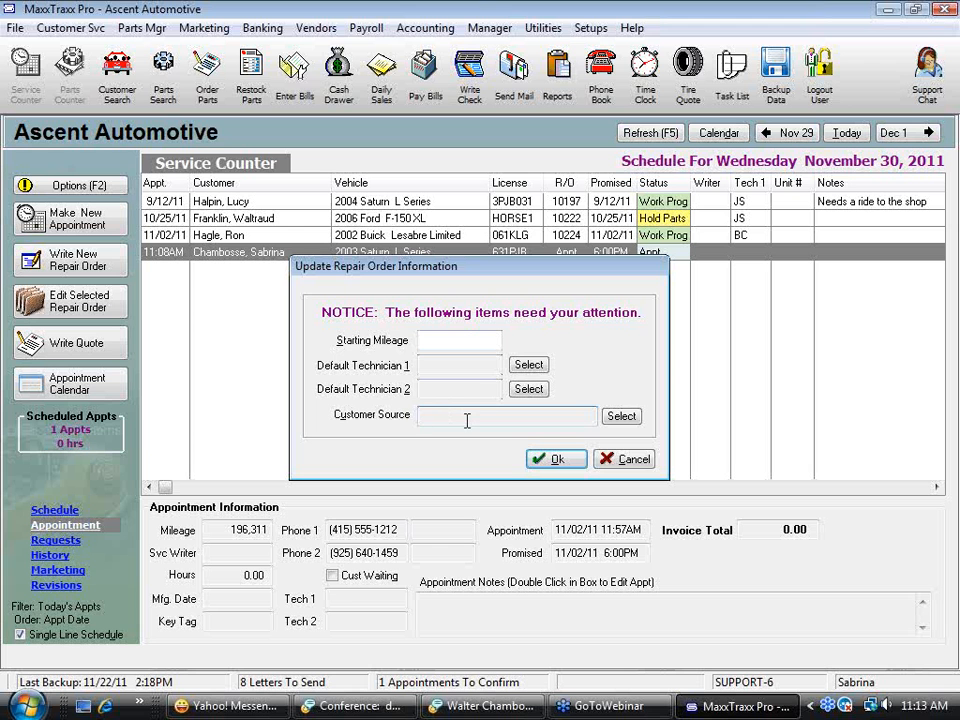
{"action": "left_click", "coordinate": [622, 417]}
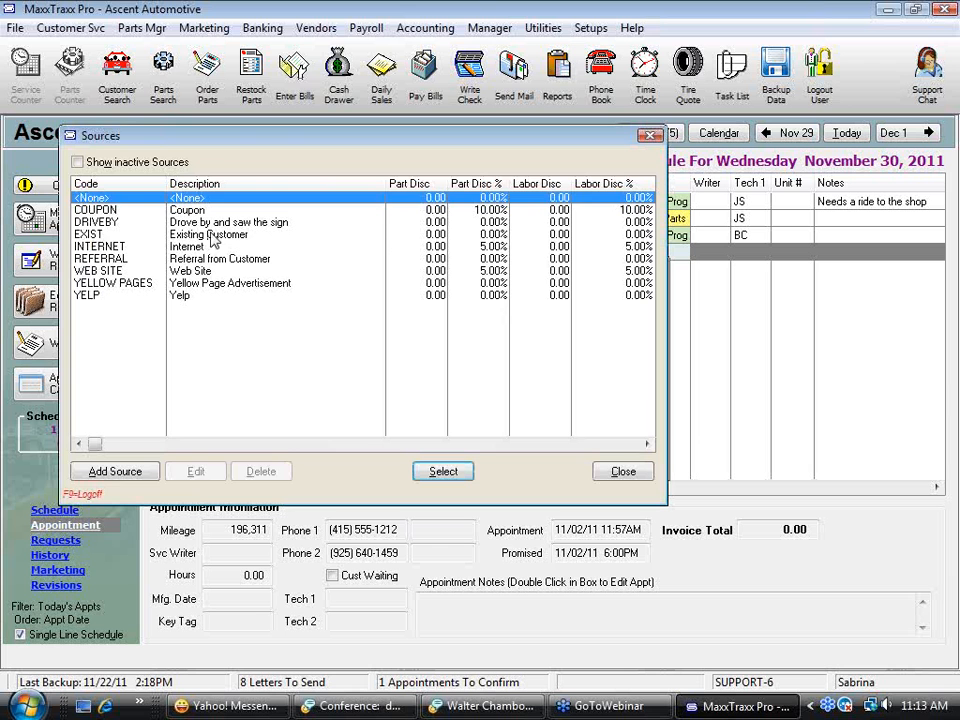
{"action": "left_click", "coordinate": [182, 233]}
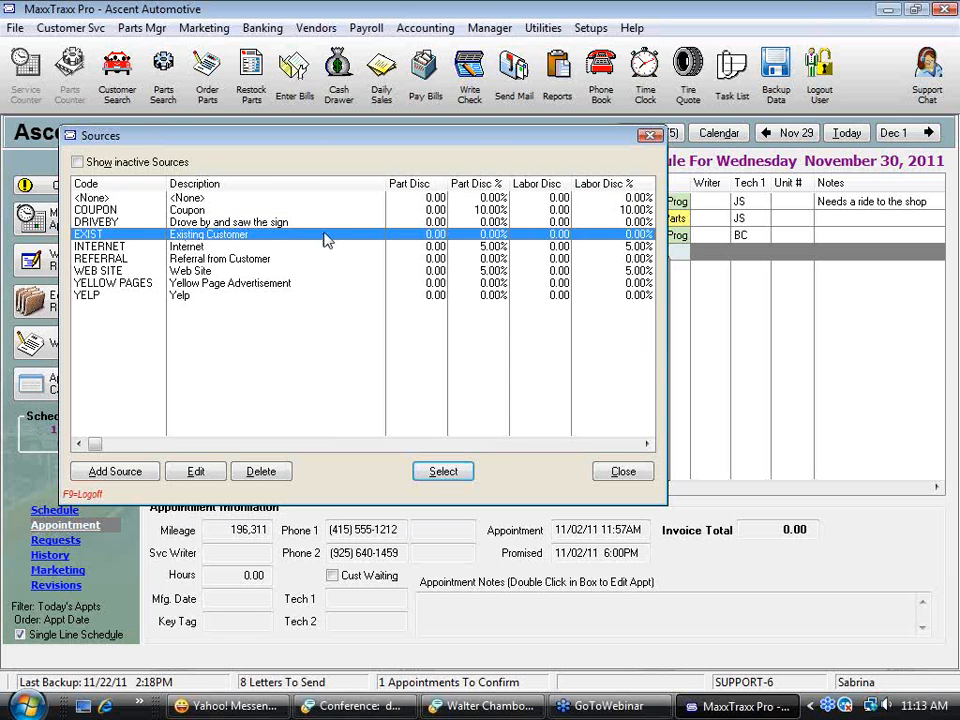
{"action": "left_click", "coordinate": [189, 245]}
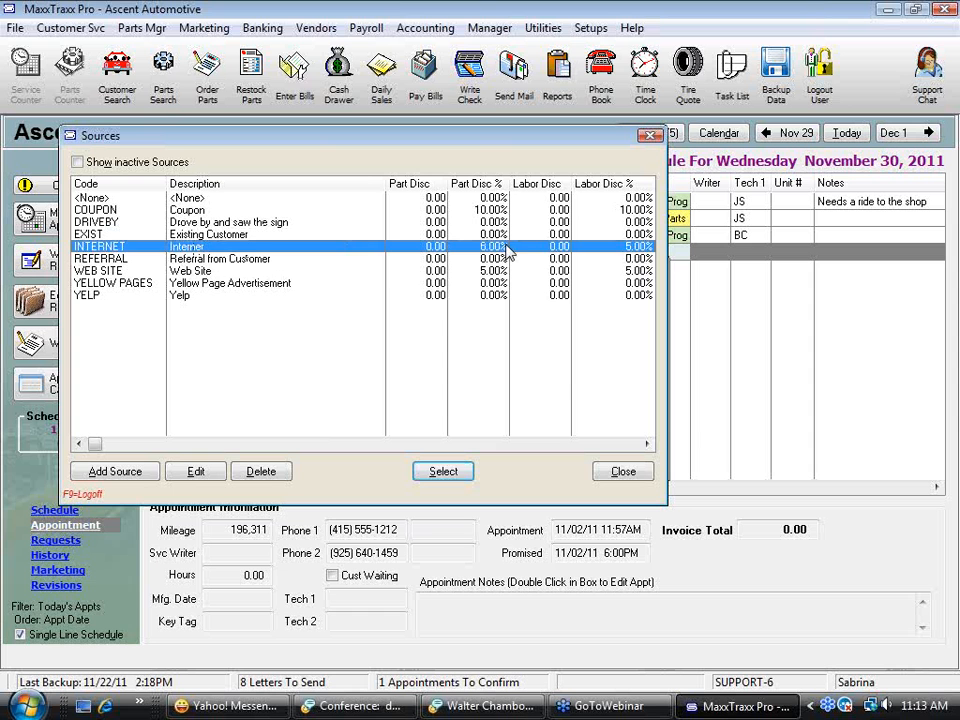
{"action": "left_click", "coordinate": [206, 287]}
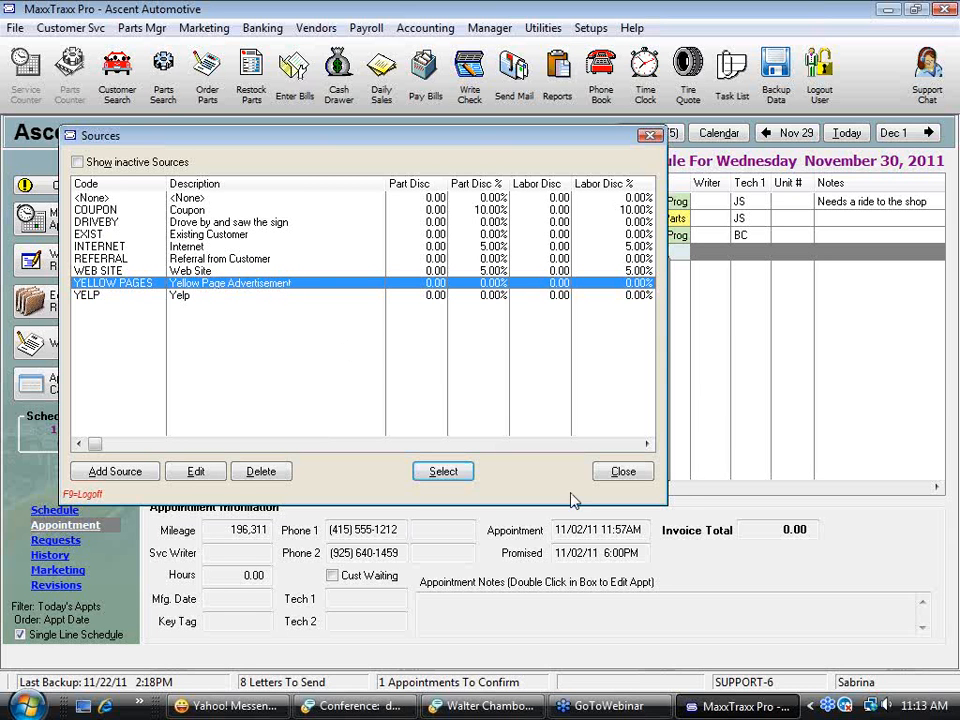
{"action": "left_click", "coordinate": [90, 237]}
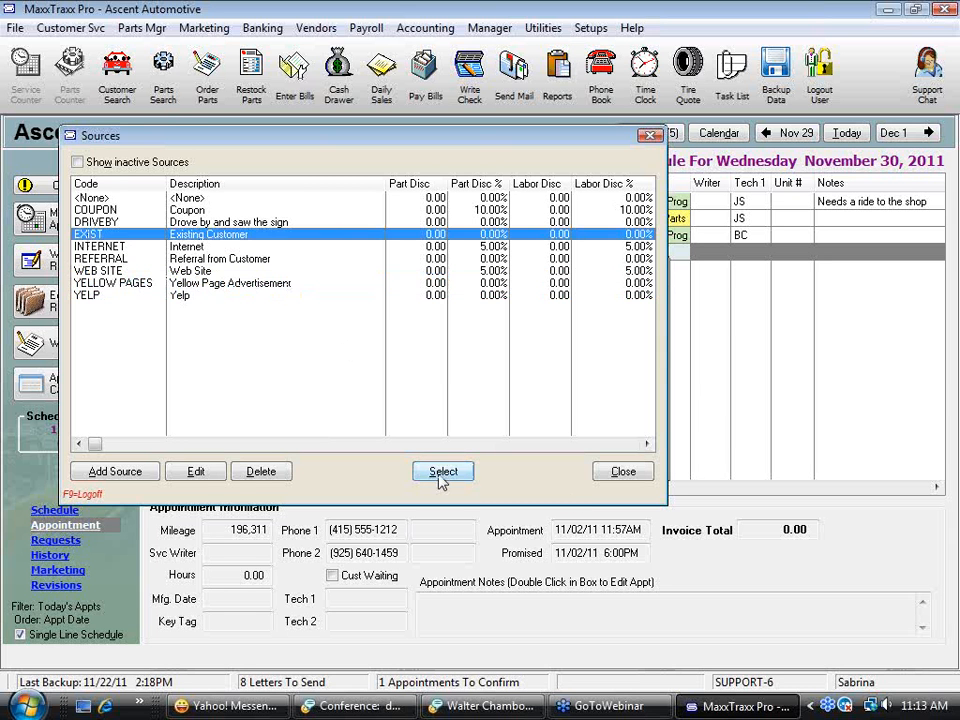
{"action": "left_click", "coordinate": [441, 472]}
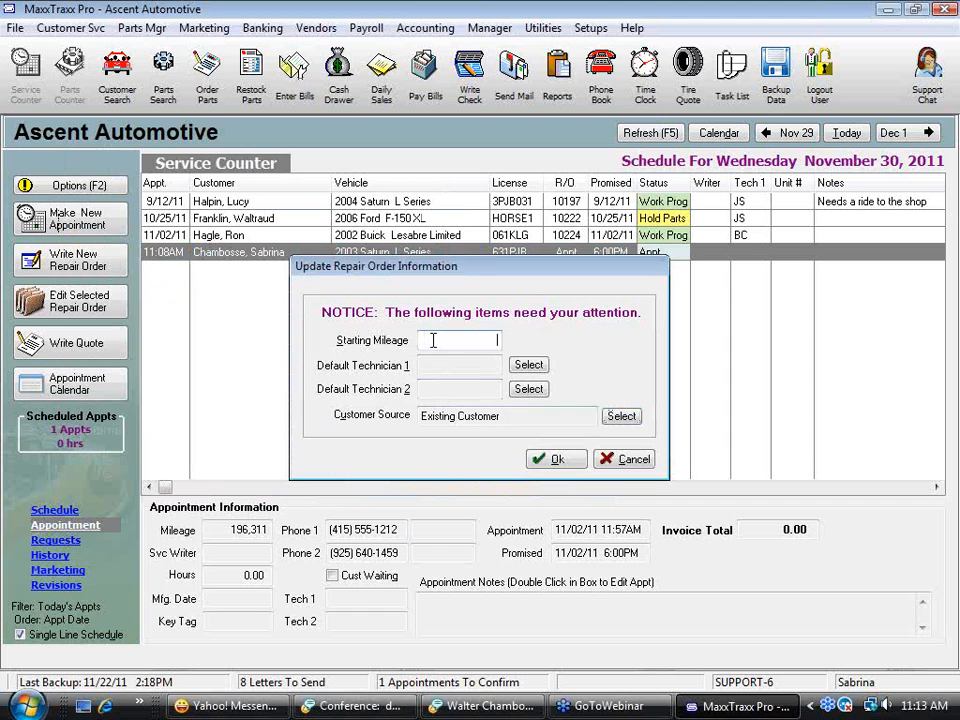
{"action": "left_click", "coordinate": [433, 340]}
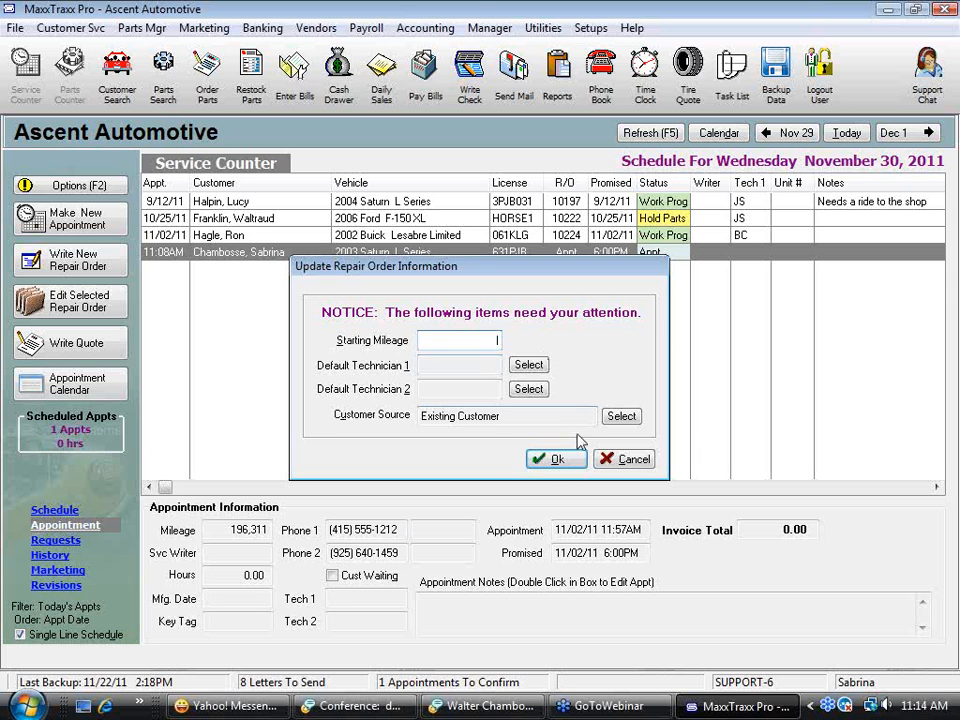
{"action": "left_click", "coordinate": [574, 465]}
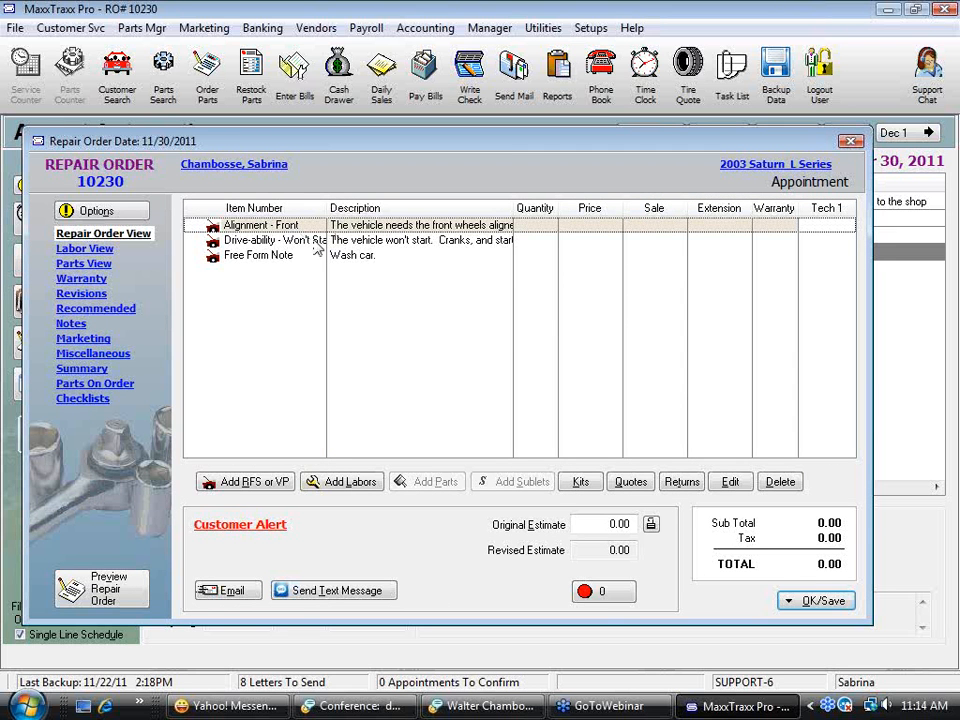
Step: Review the won't-start problem, the free form note and the front alignment lines in the new repair order
{"action": "left_click", "coordinate": [305, 245]}
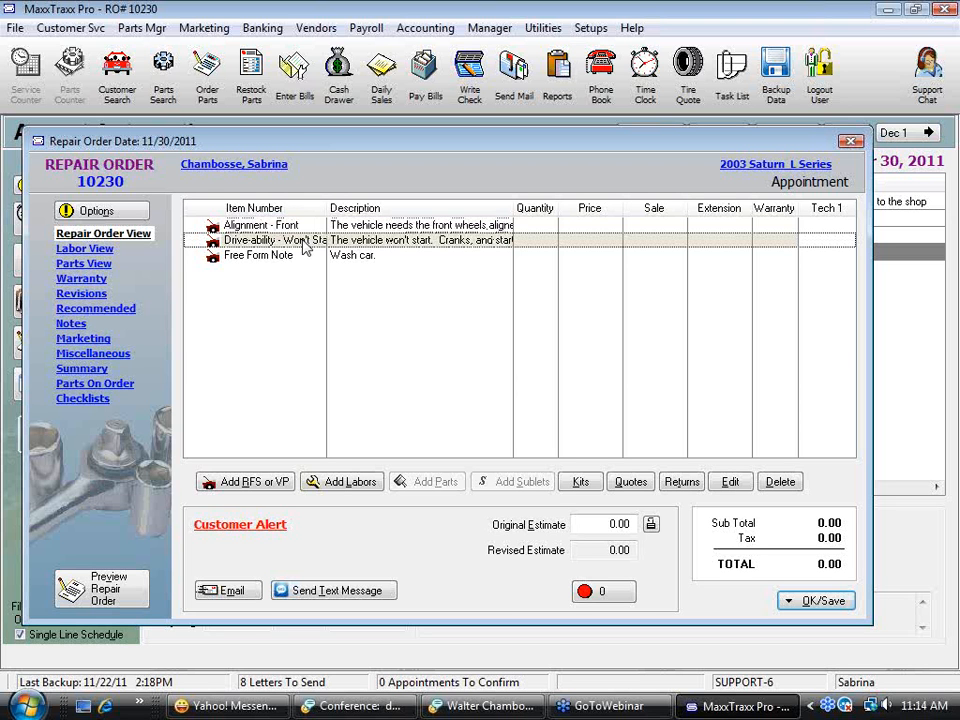
{"action": "left_click", "coordinate": [284, 262]}
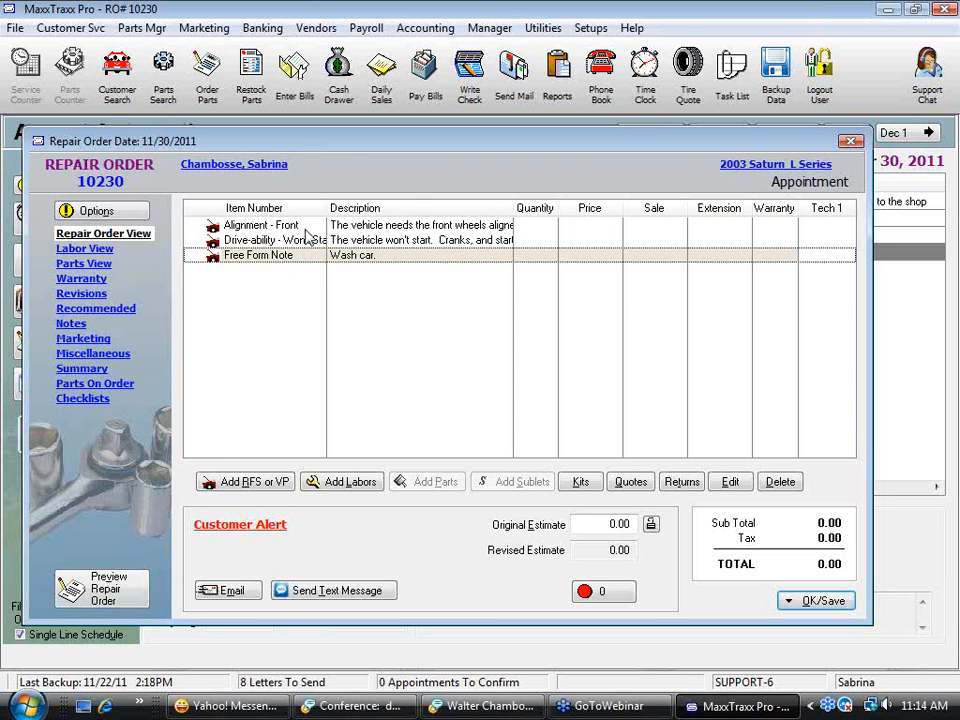
{"action": "left_click", "coordinate": [292, 230]}
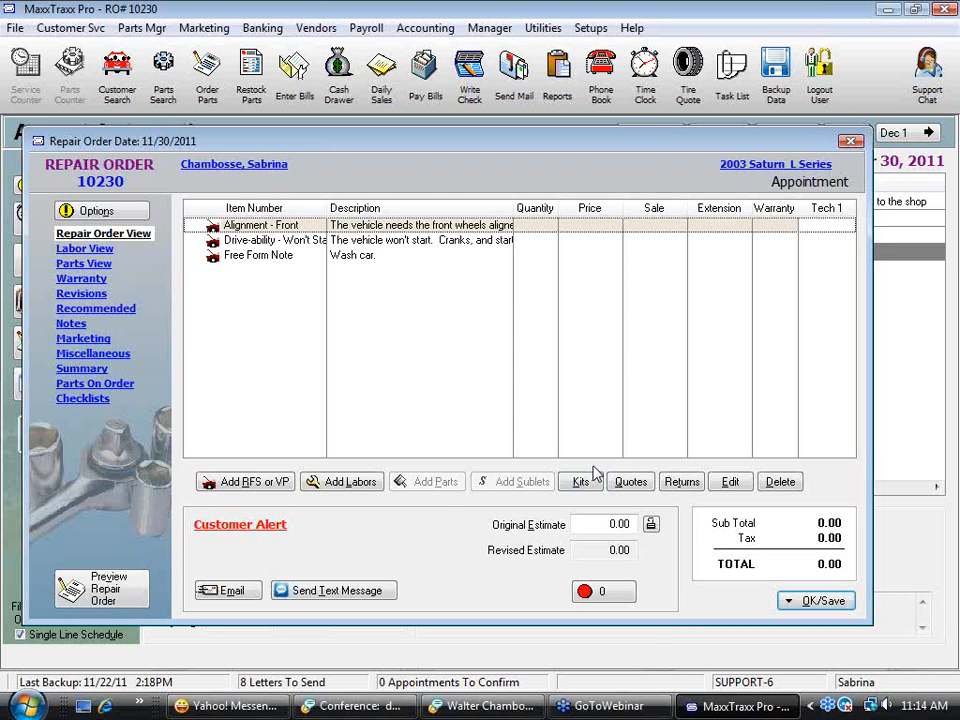
Step: Add the ALIGN FRONT labor service from the labor list to the front alignment reason for service
{"action": "left_click", "coordinate": [343, 483]}
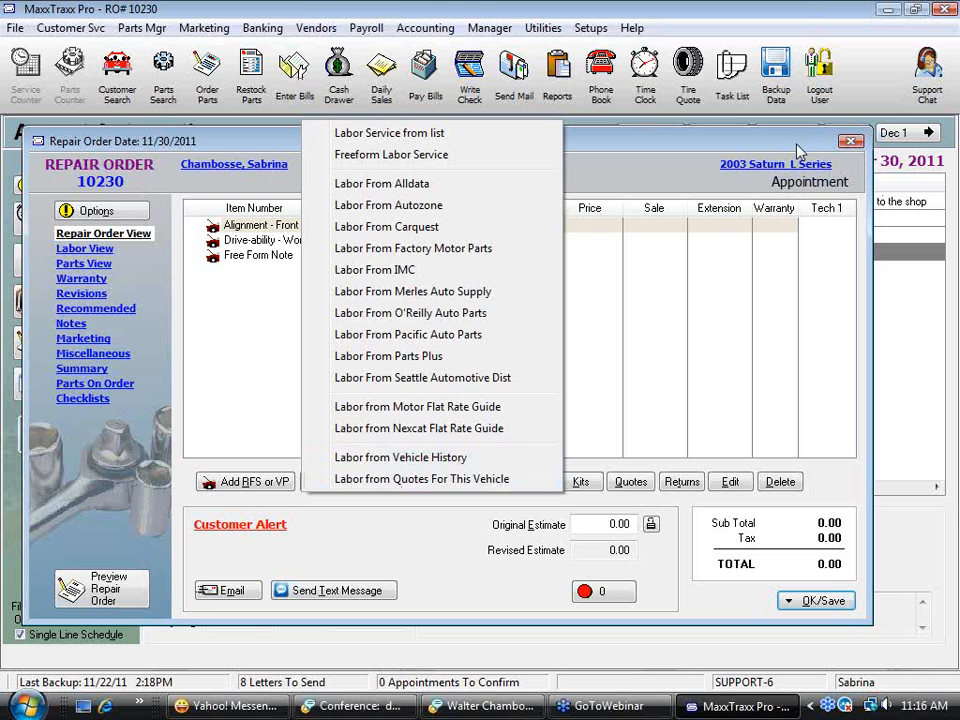
{"action": "left_click", "coordinate": [417, 138]}
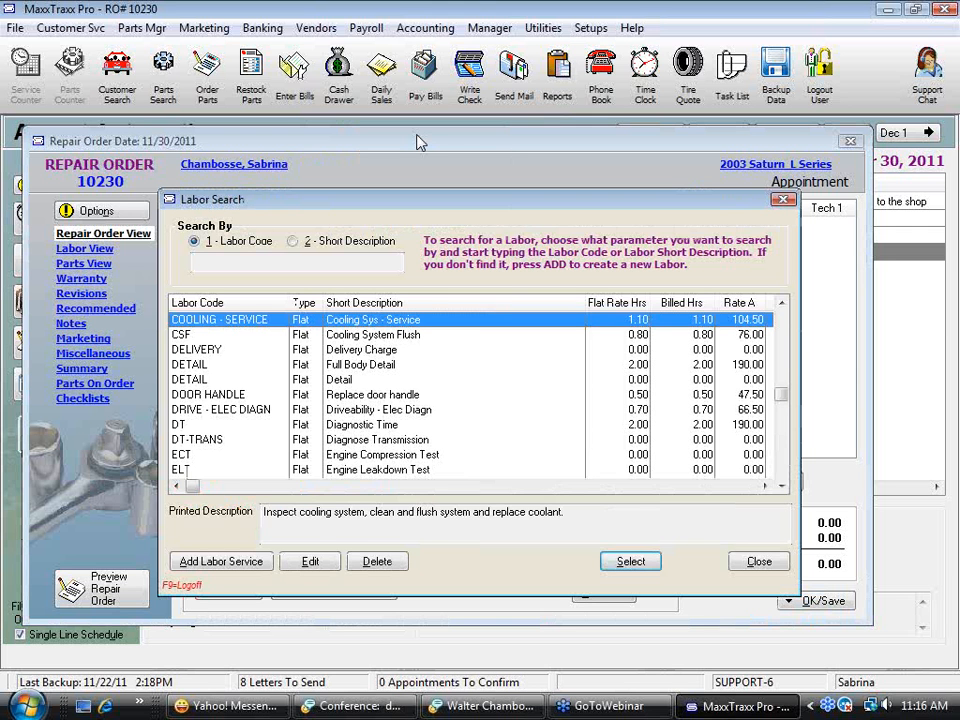
{"action": "type", "text": "a"}
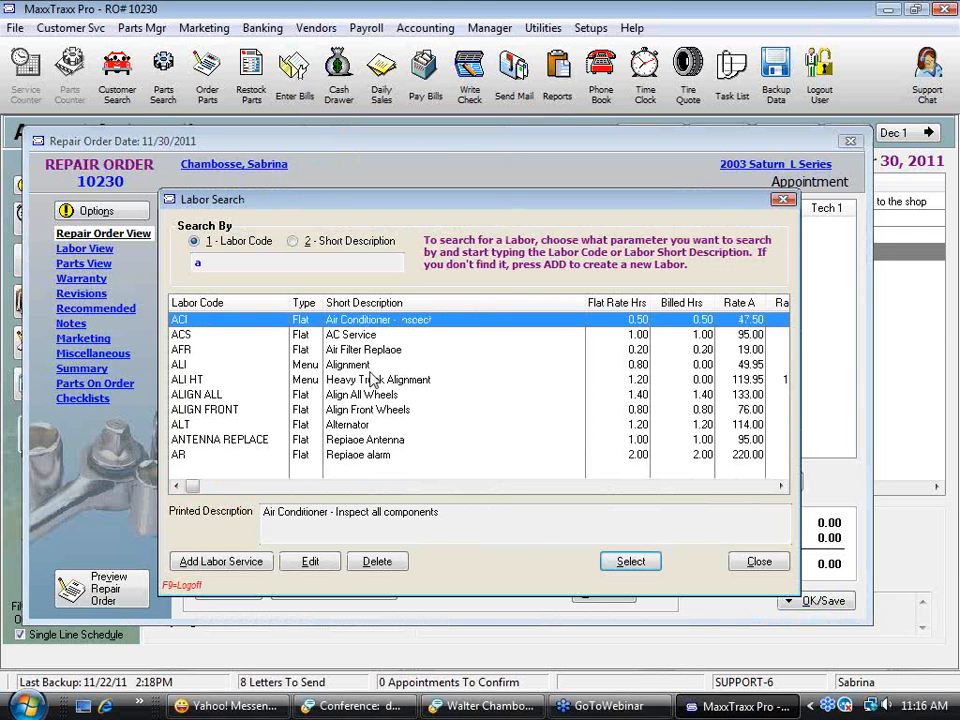
{"action": "left_click", "coordinate": [204, 411]}
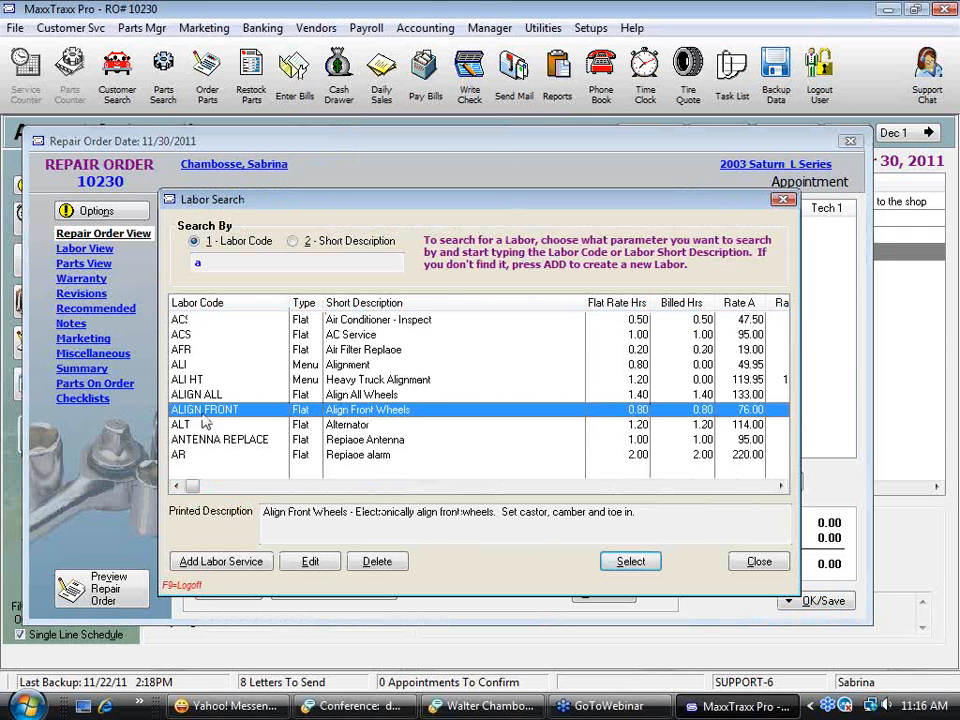
{"action": "left_click", "coordinate": [622, 562]}
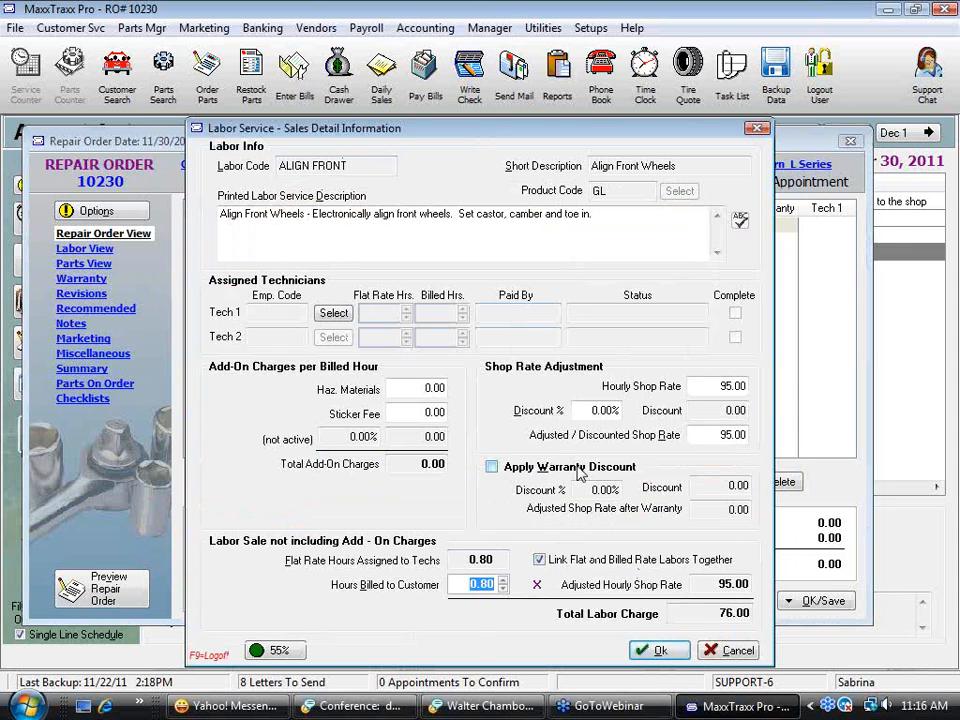
Step: Review the alignment labor's code and descriptions, and assign the technician with employee code JS as Tech 1
{"action": "left_click", "coordinate": [354, 170]}
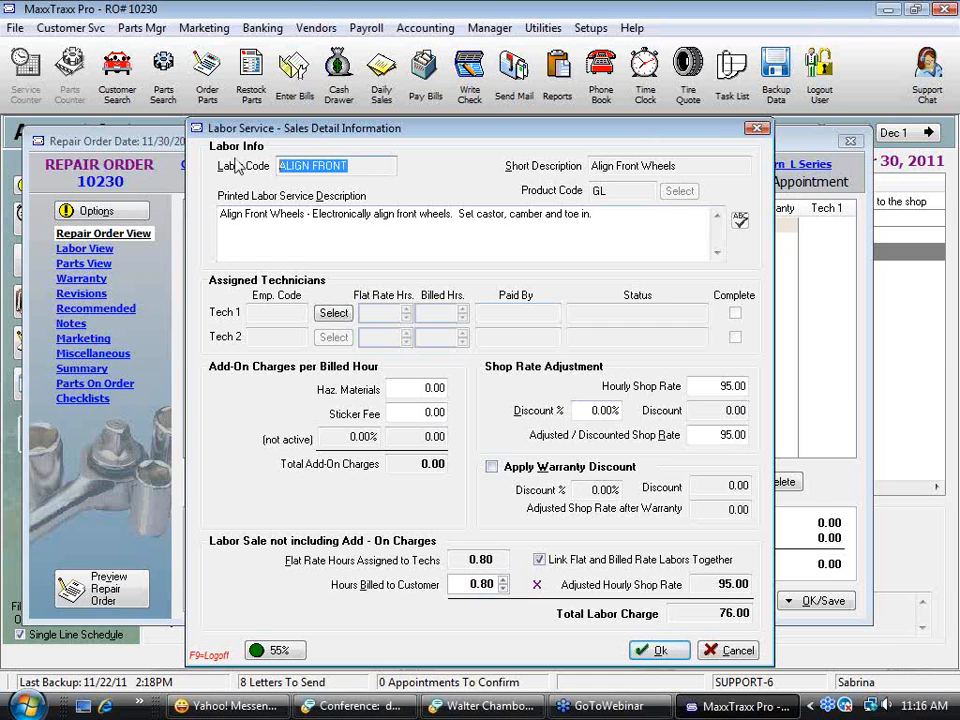
{"action": "left_click", "coordinate": [592, 165]}
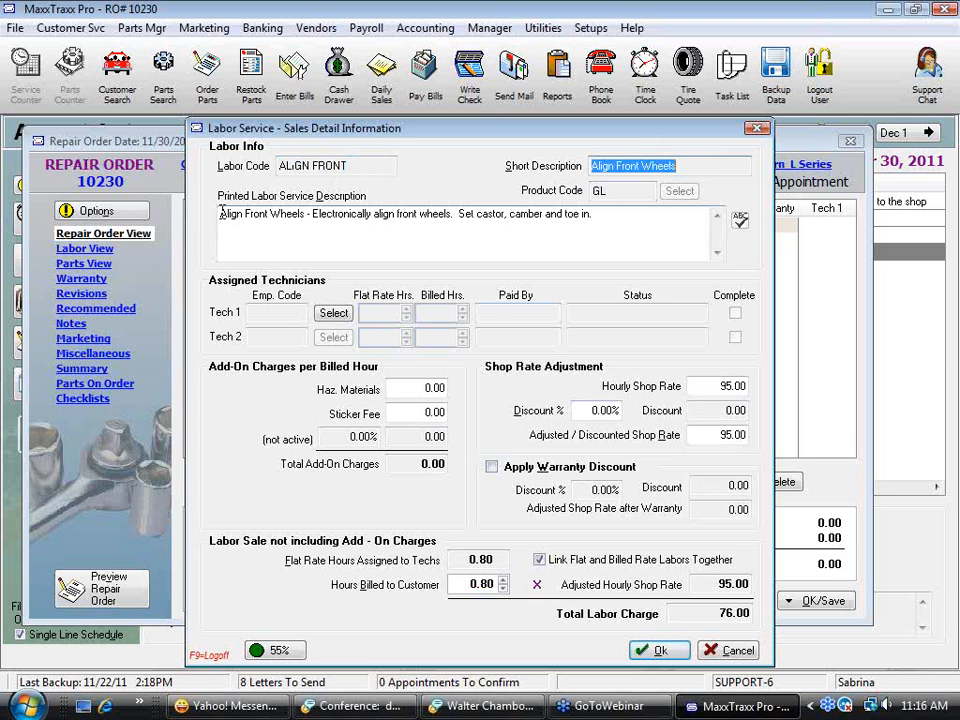
{"action": "left_click_drag", "start_coordinate": [592, 214], "coordinate": [213, 225]}
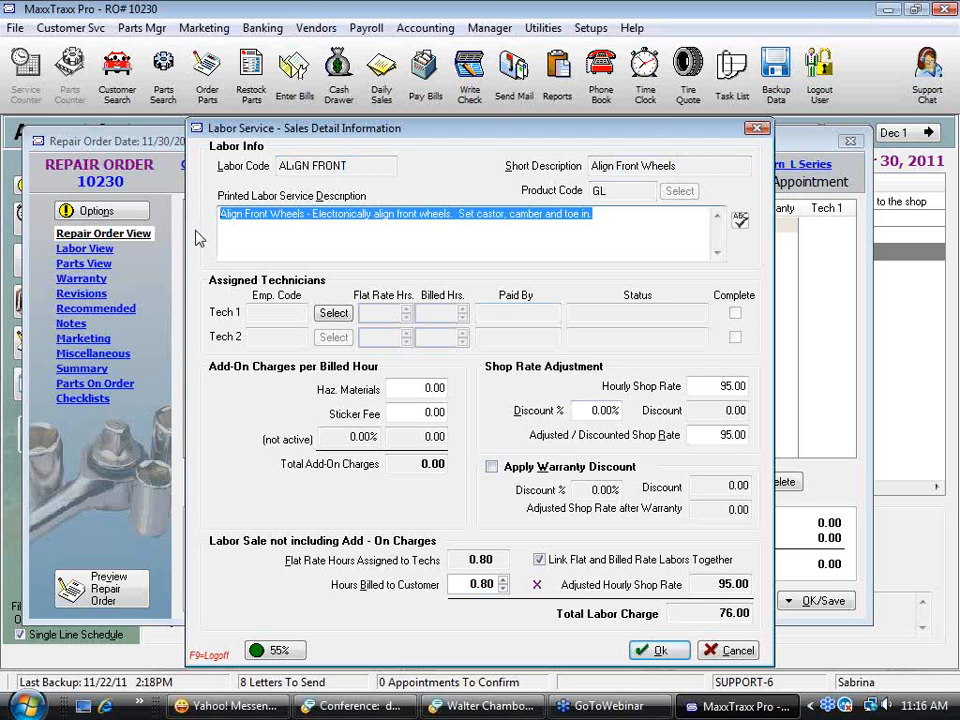
{"action": "left_click", "coordinate": [636, 217]}
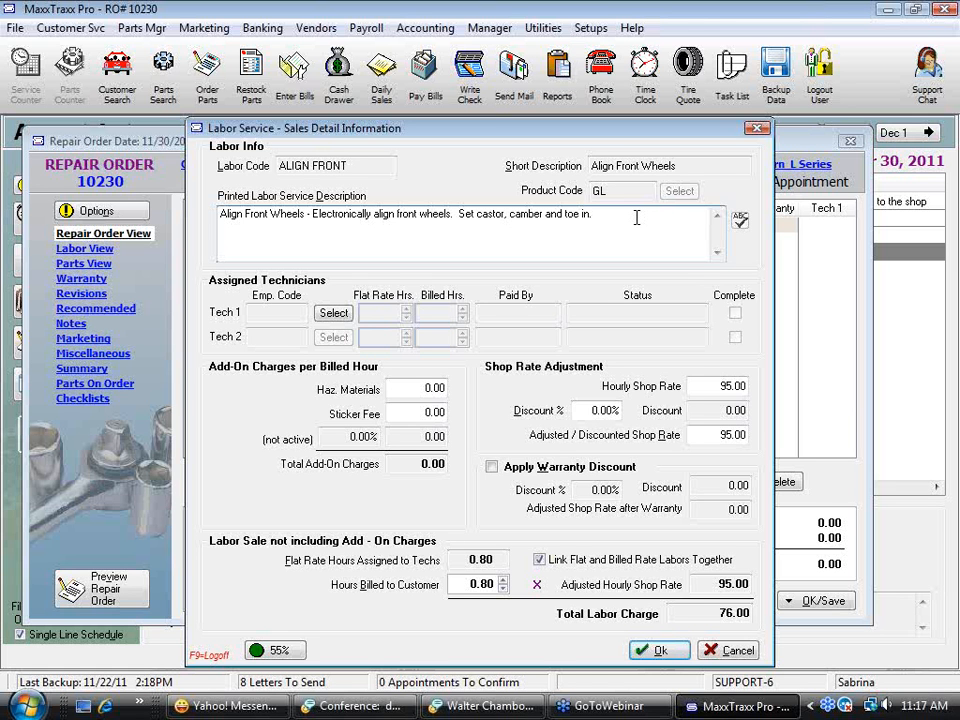
{"action": "left_click", "coordinate": [334, 313]}
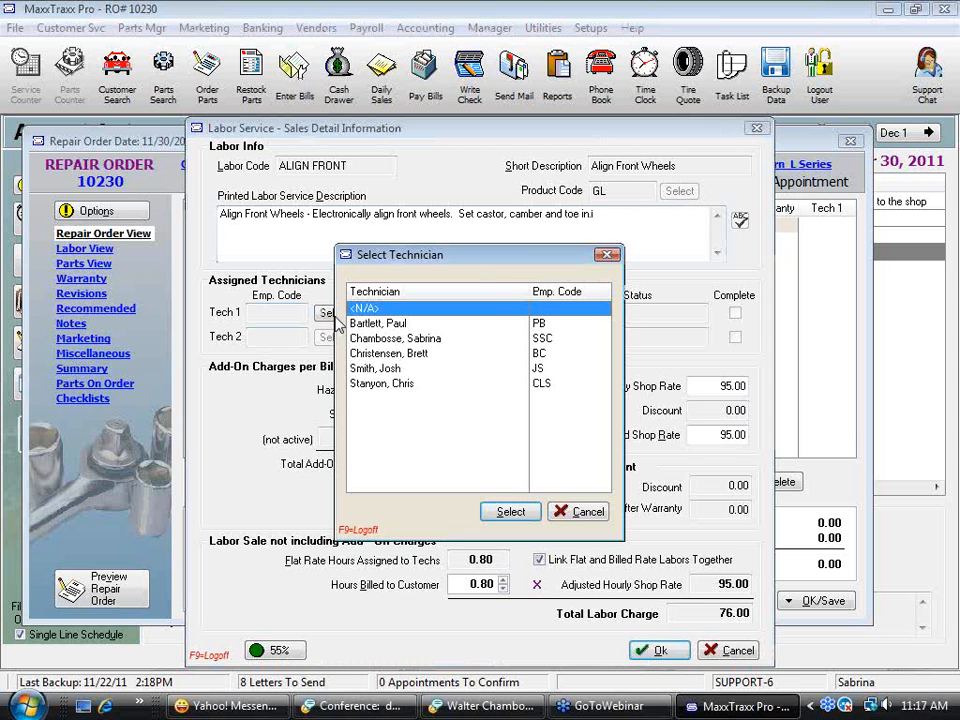
{"action": "left_click", "coordinate": [398, 369]}
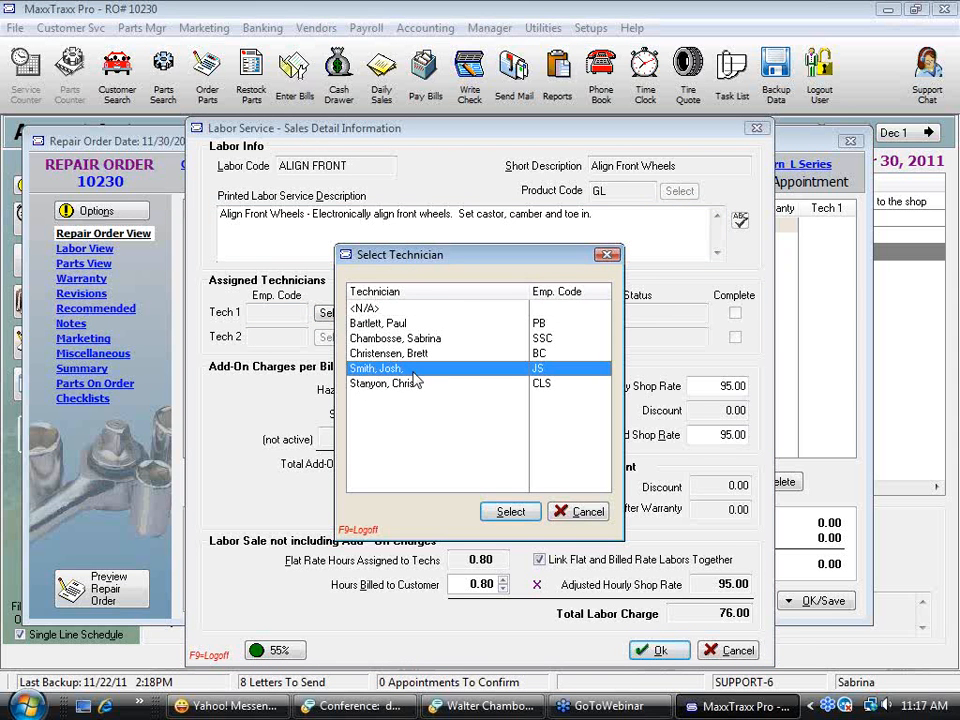
{"action": "left_click", "coordinate": [510, 512]}
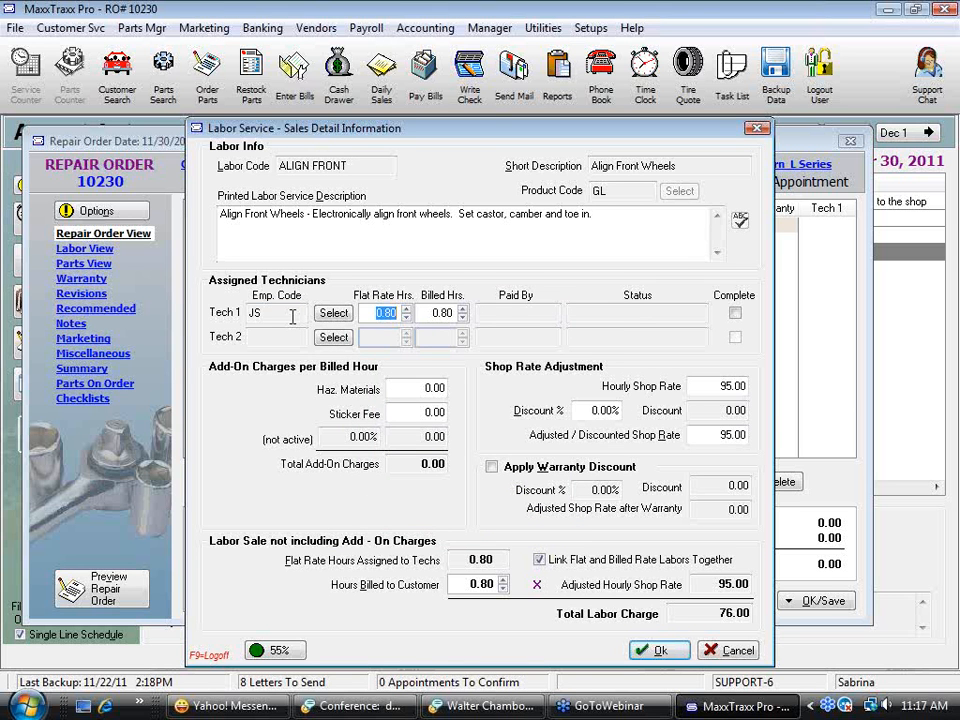
{"action": "left_click_drag", "start_coordinate": [270, 214], "coordinate": [270, 253]}
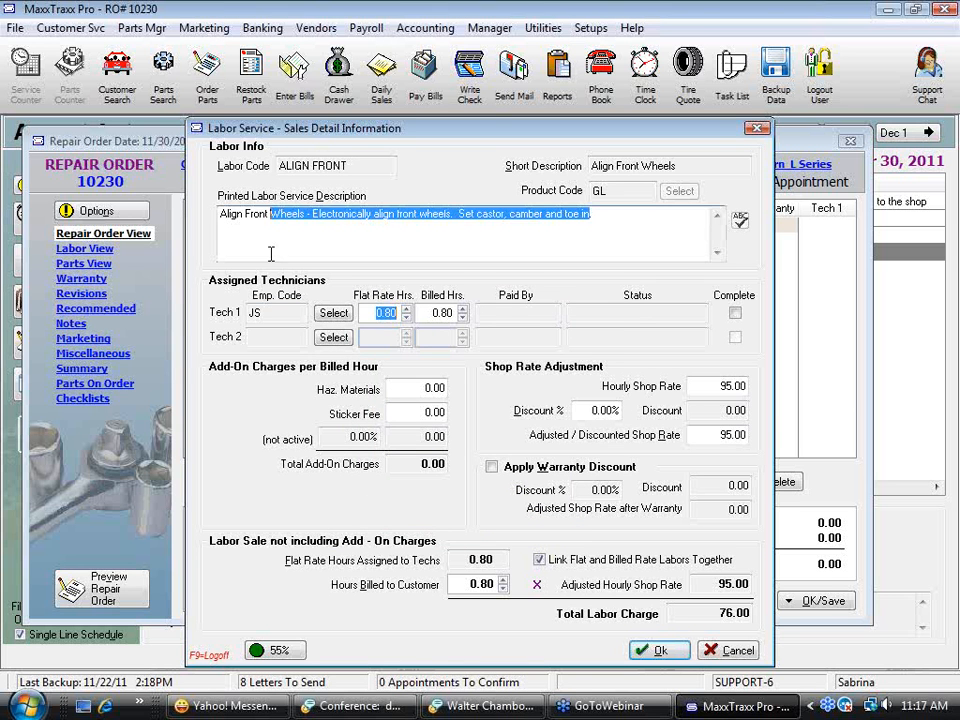
{"action": "left_click", "coordinate": [276, 312]}
{"action": "left_click_drag", "start_coordinate": [283, 319], "coordinate": [193, 317]}
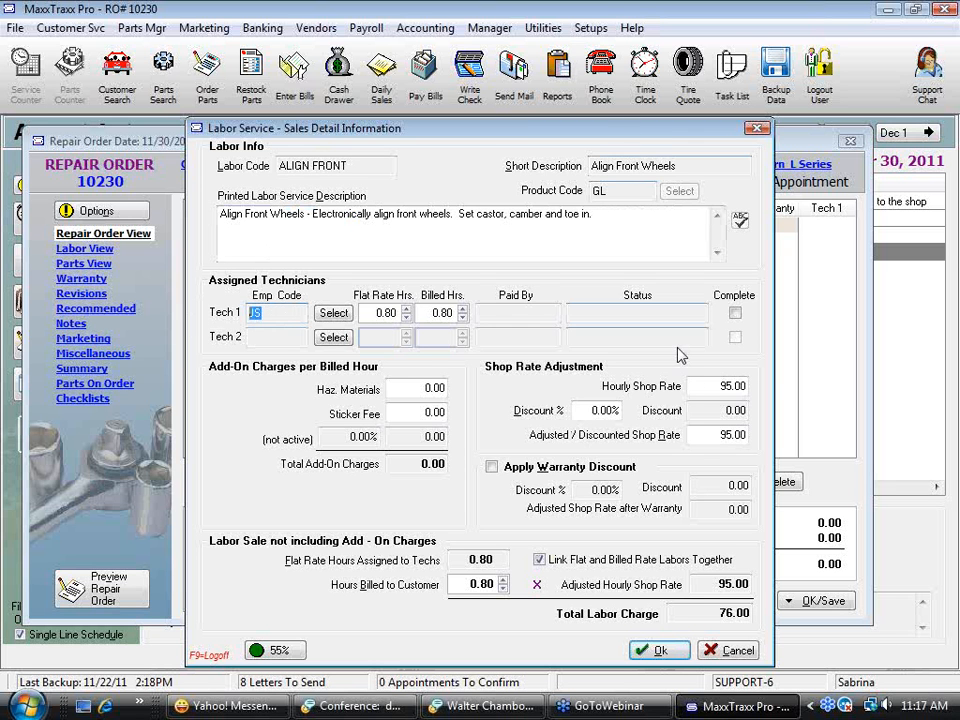
Step: Try an hourly shop rate of 86 on the alignment labor, and switch the warranty discount on and back off
{"action": "left_click_drag", "start_coordinate": [704, 386], "coordinate": [783, 388]}
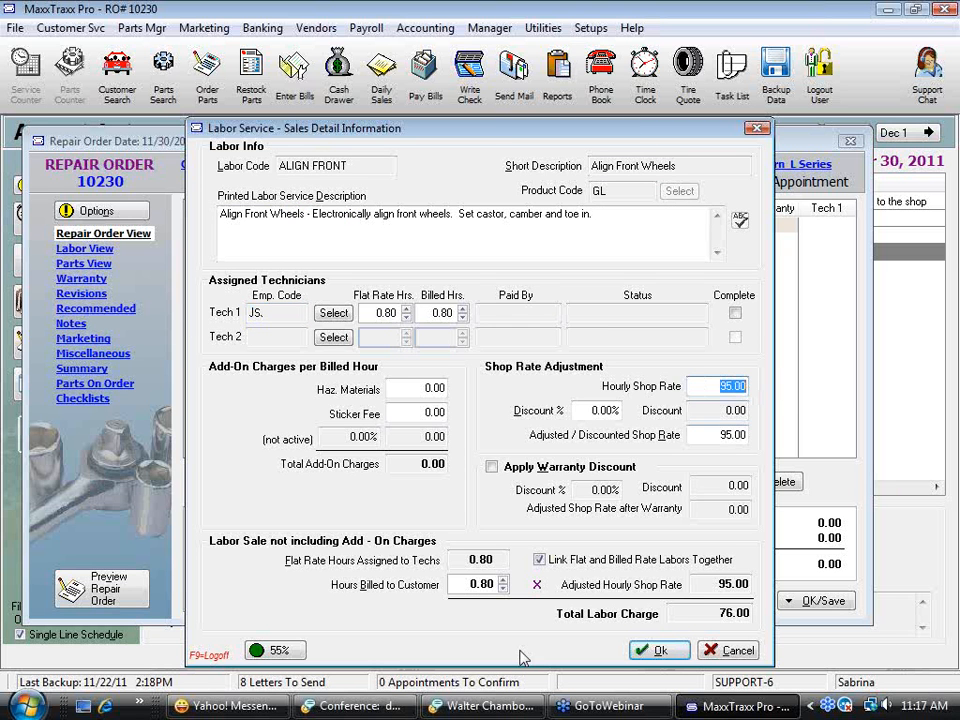
{"action": "type", "text": "86"}
{"action": "left_click_drag", "start_coordinate": [472, 584], "coordinate": [531, 589]}
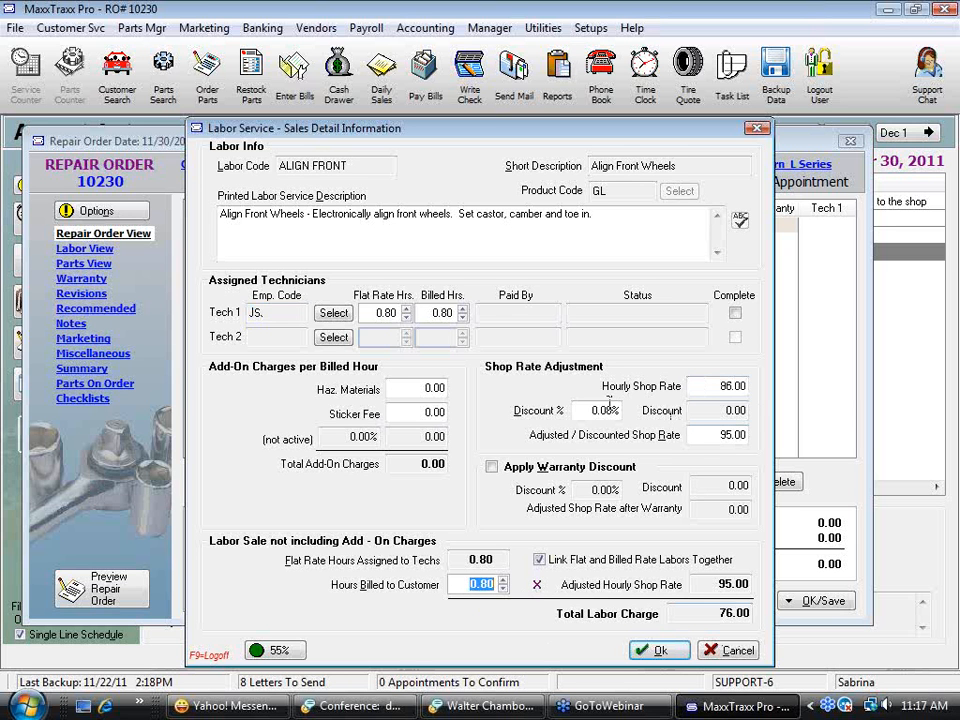
{"action": "left_click", "coordinate": [492, 468]}
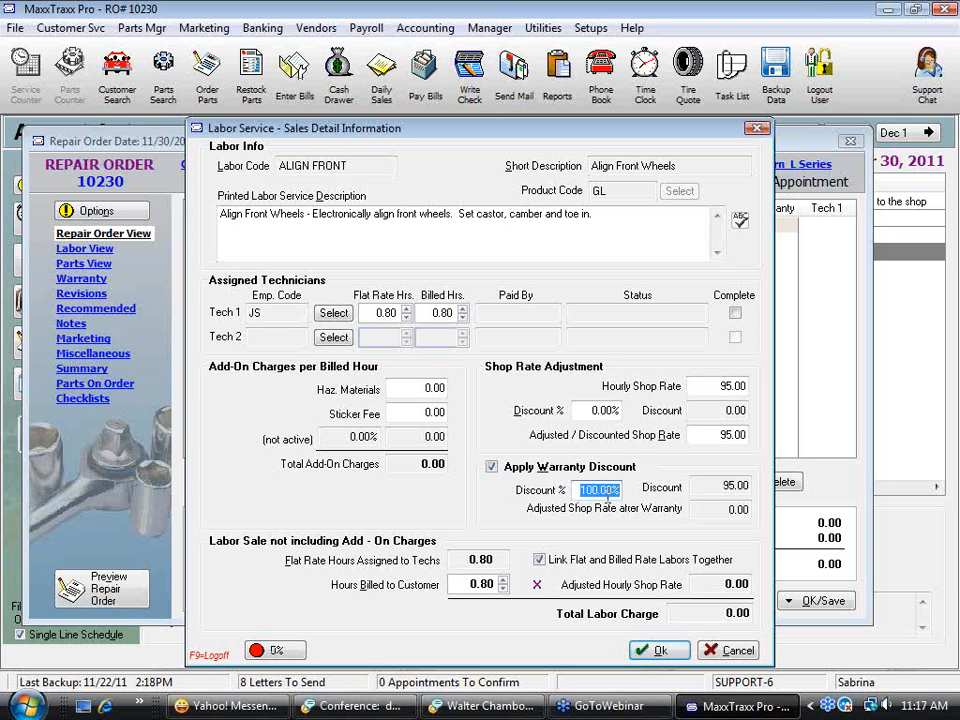
{"action": "left_click", "coordinate": [491, 467]}
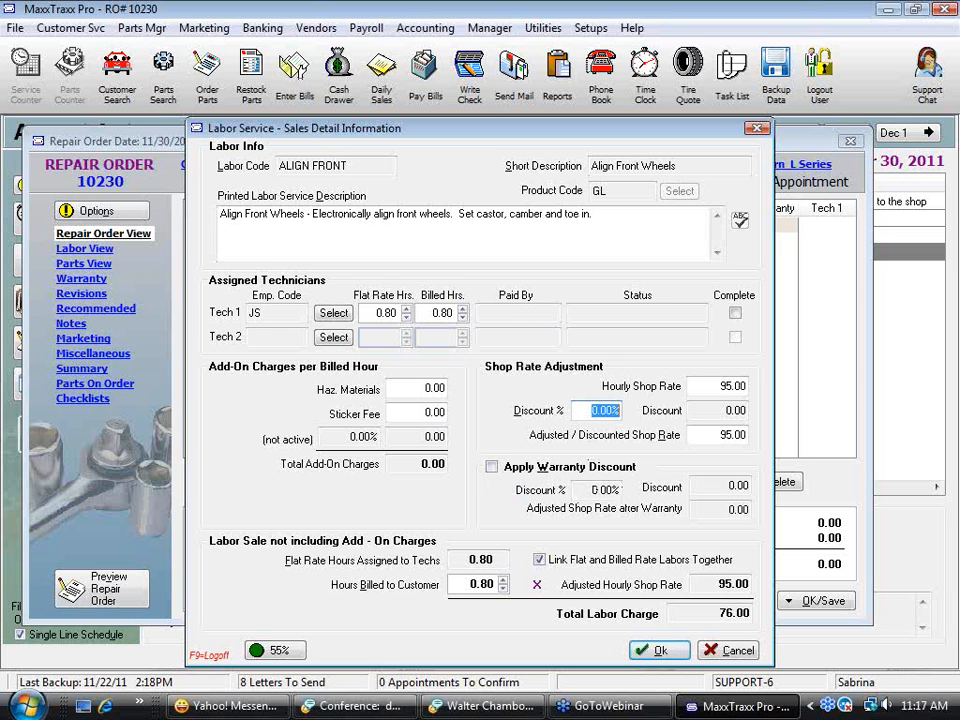
Step: Apply a 10% shop rate discount to the alignment labor, check the adjusted rate, and accept the labor details
{"action": "type", "text": "10"}
{"action": "key", "text": "Tab"}
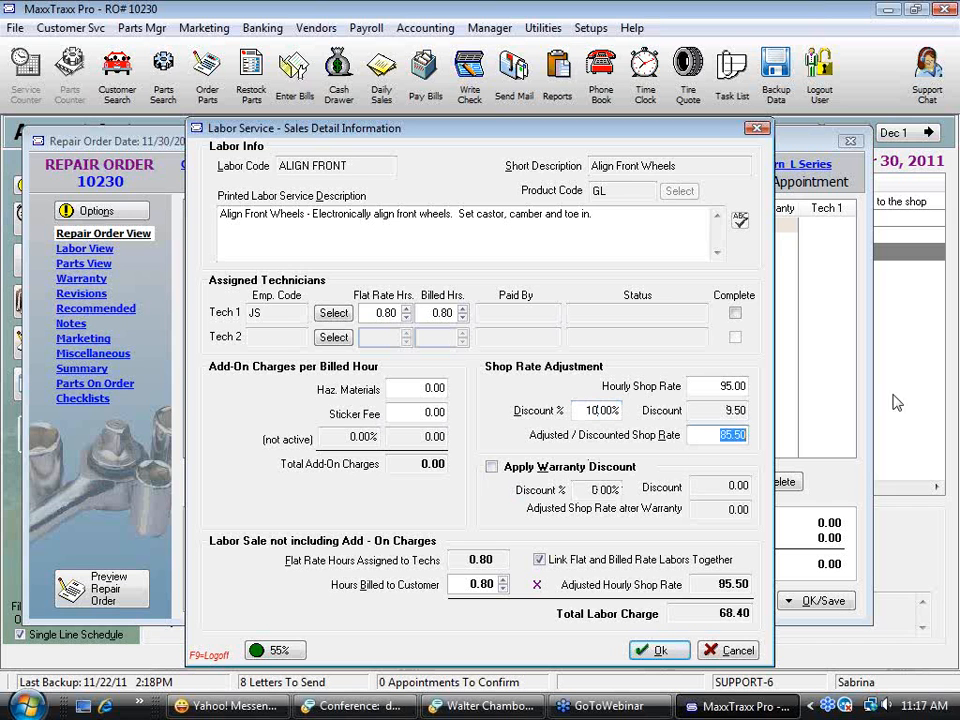
{"action": "left_click", "coordinate": [722, 386]}
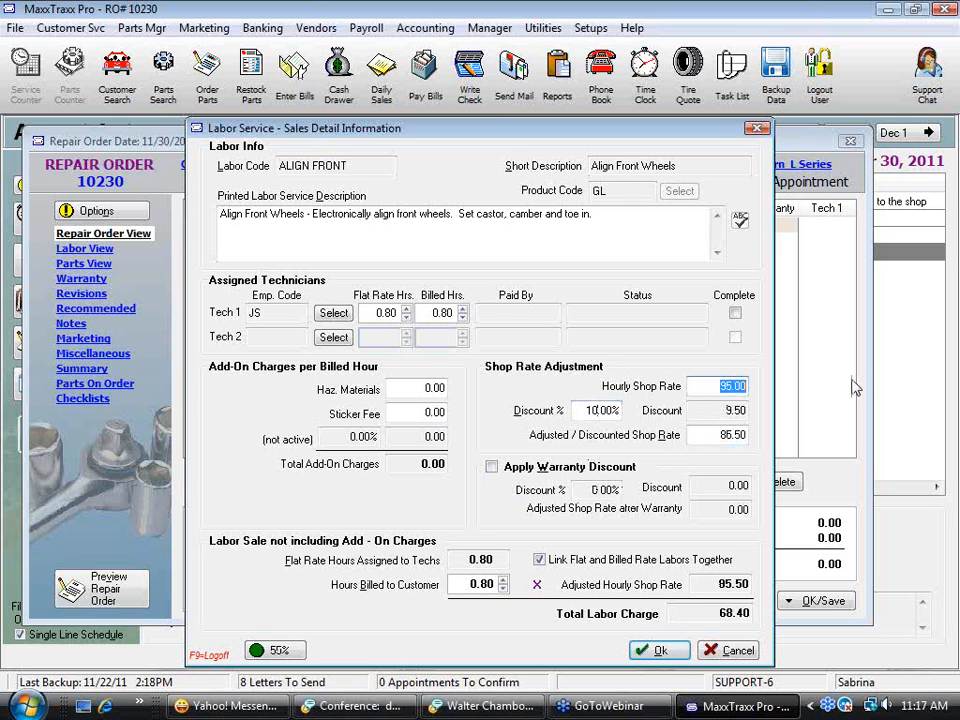
{"action": "left_click_drag", "start_coordinate": [580, 411], "coordinate": [640, 413]}
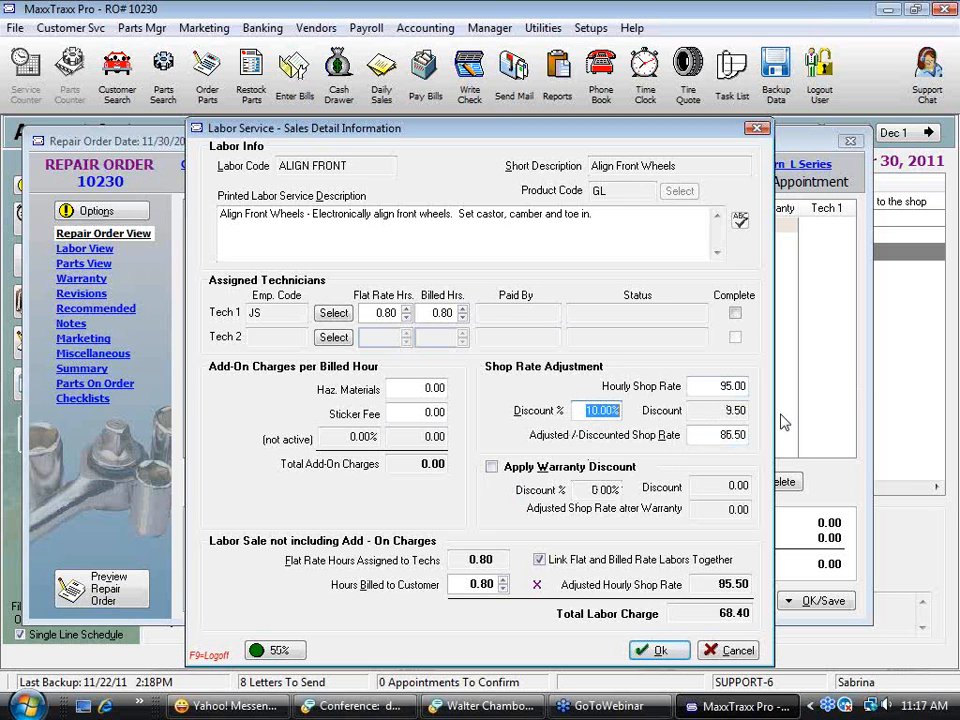
{"action": "left_click", "coordinate": [706, 438]}
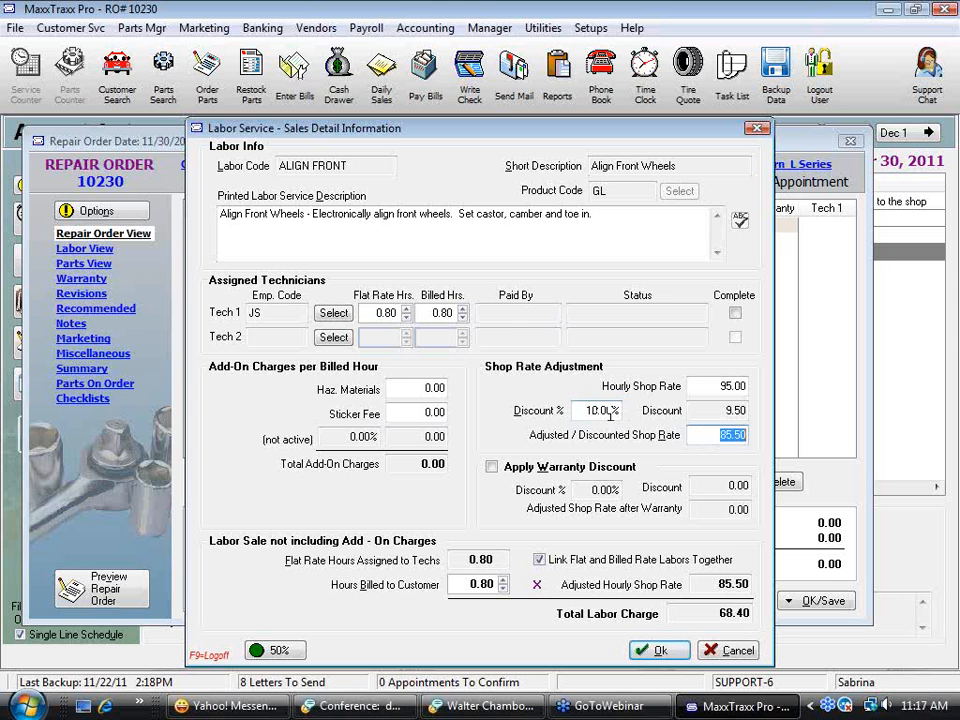
{"action": "left_click_drag", "start_coordinate": [585, 409], "coordinate": [638, 420]}
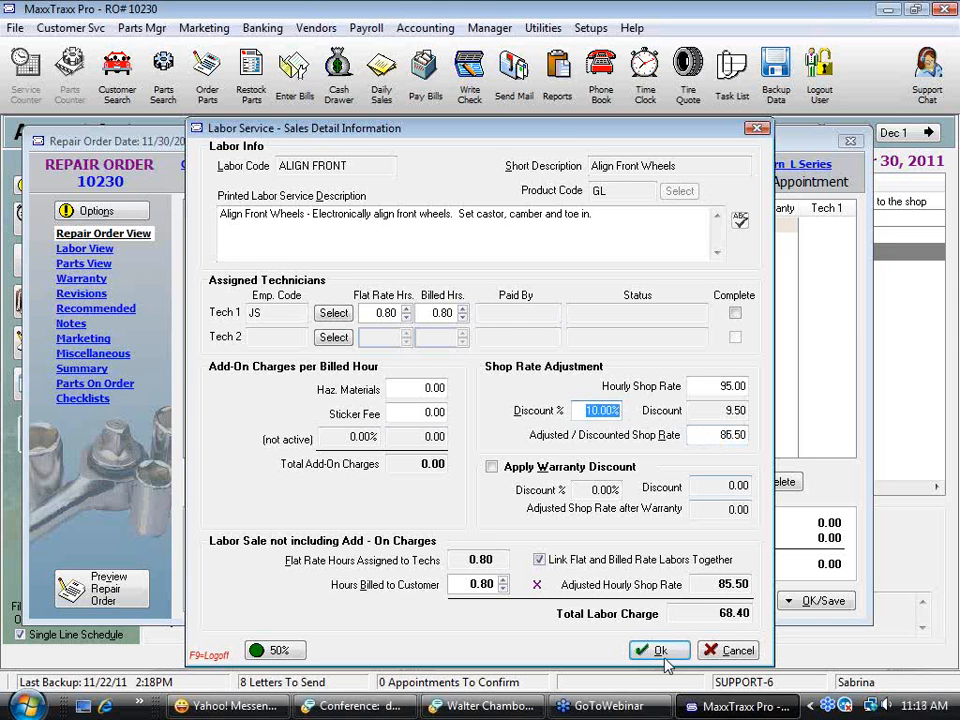
{"action": "left_click", "coordinate": [667, 655]}
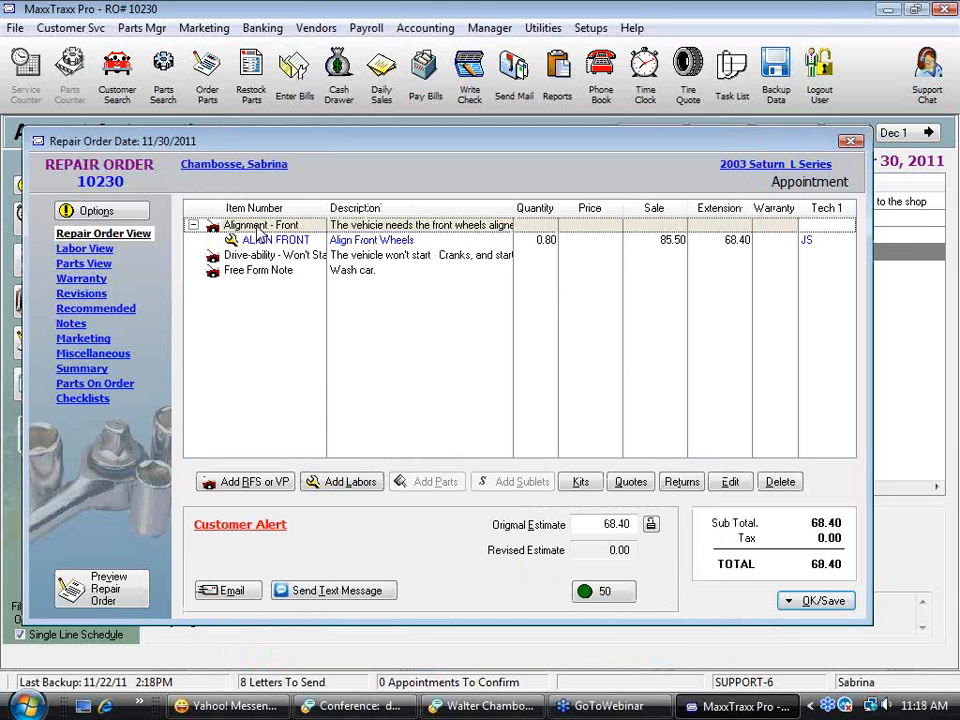
Step: Check the added alignment labor line, and add the DT Diagnostic Time labor from the list to the won't-start problem
{"action": "left_click", "coordinate": [279, 246]}
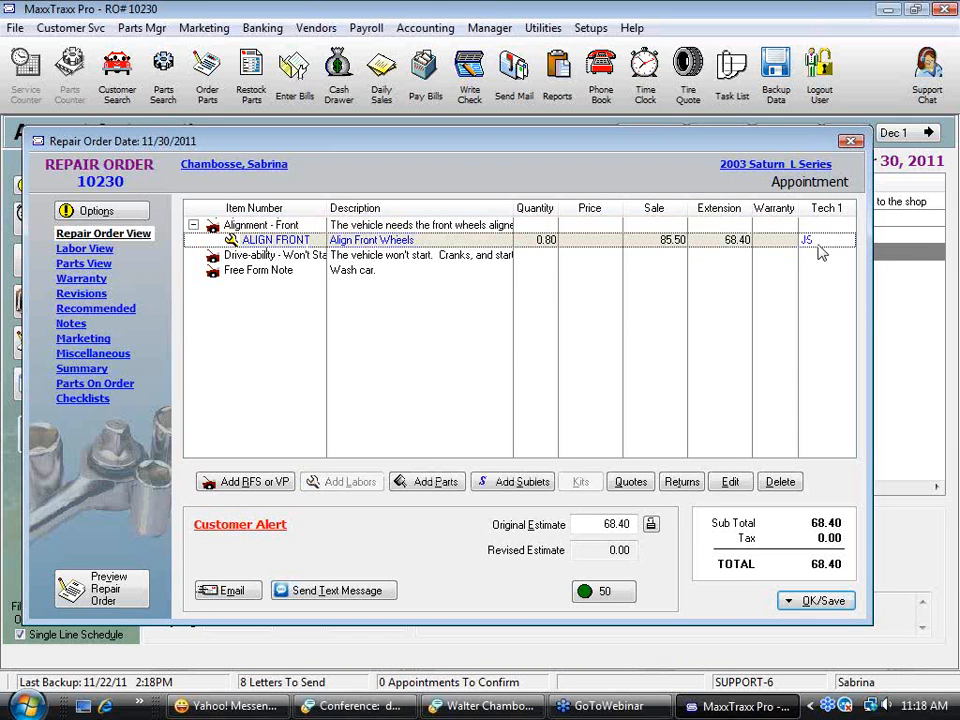
{"action": "left_click", "coordinate": [285, 258]}
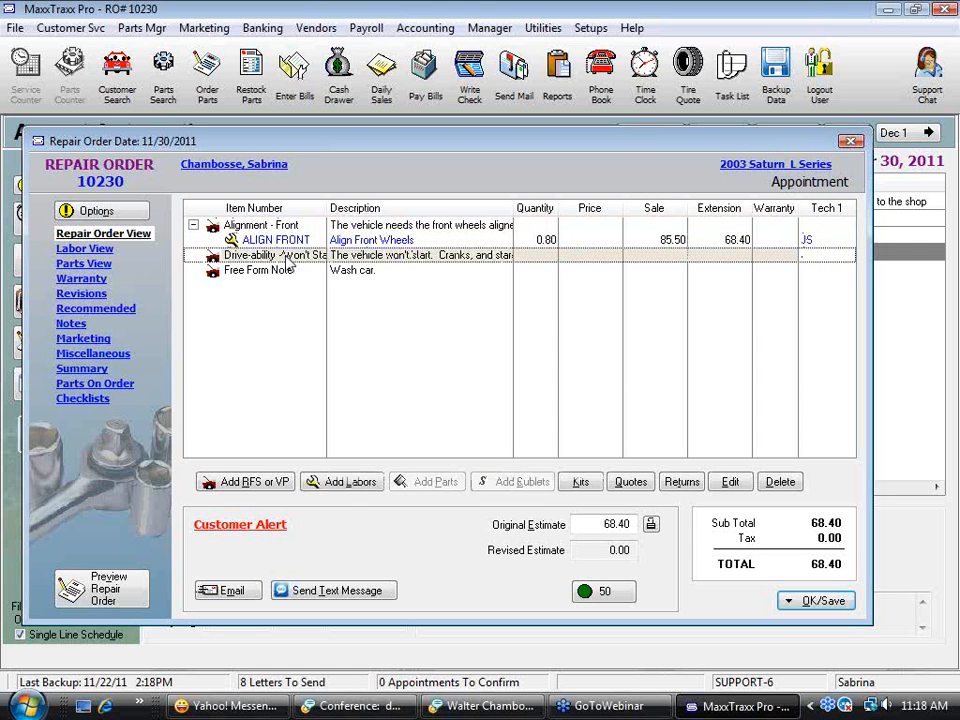
{"action": "left_click", "coordinate": [370, 485]}
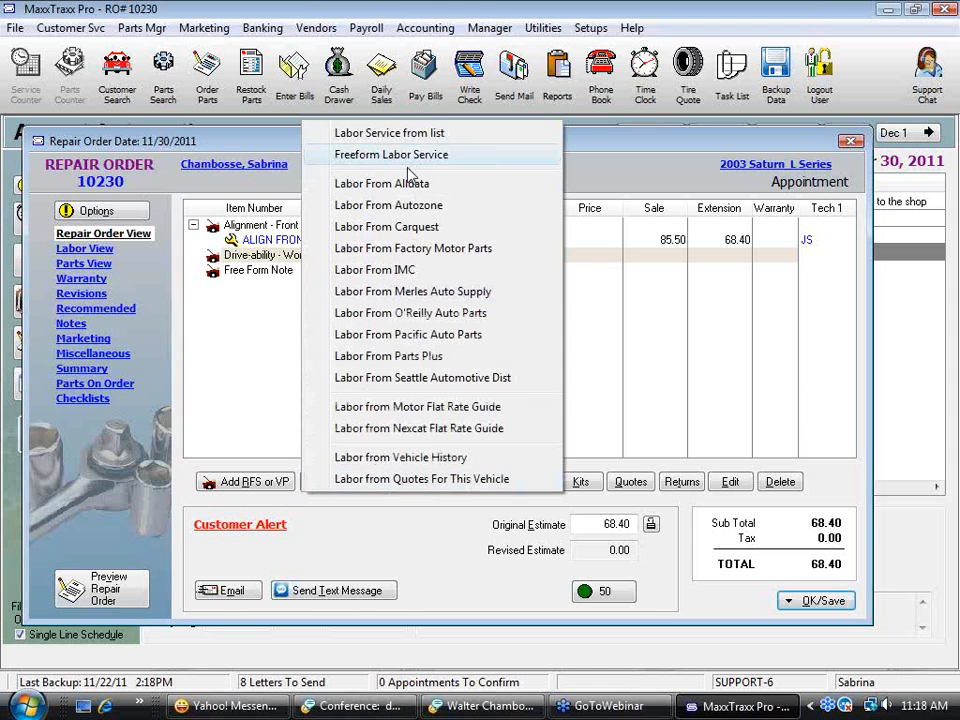
{"action": "left_click", "coordinate": [475, 141]}
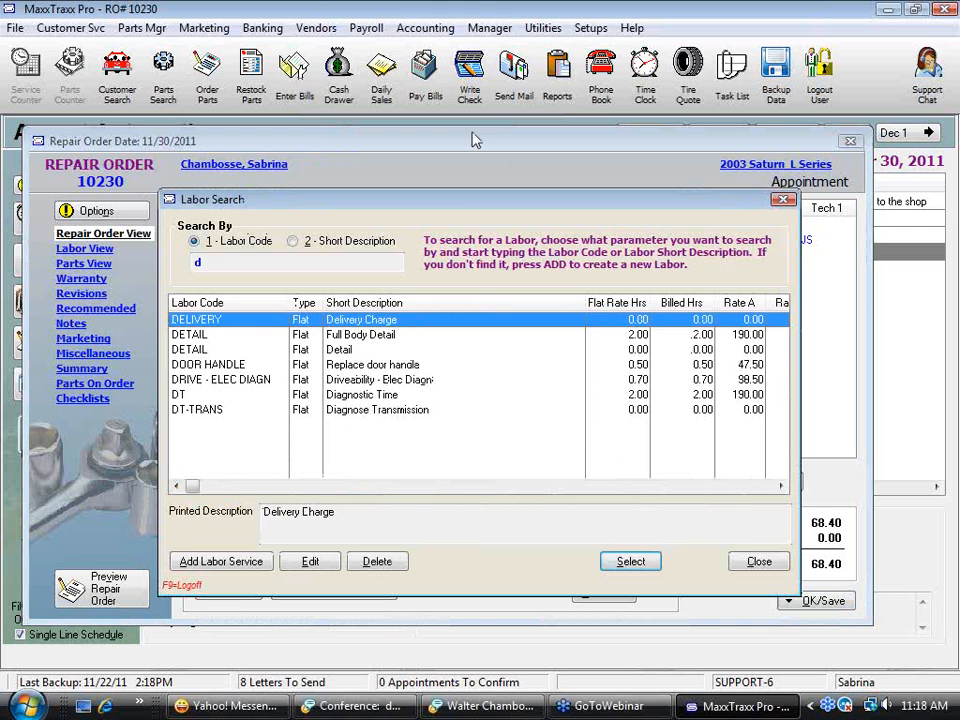
{"action": "left_click", "coordinate": [378, 397]}
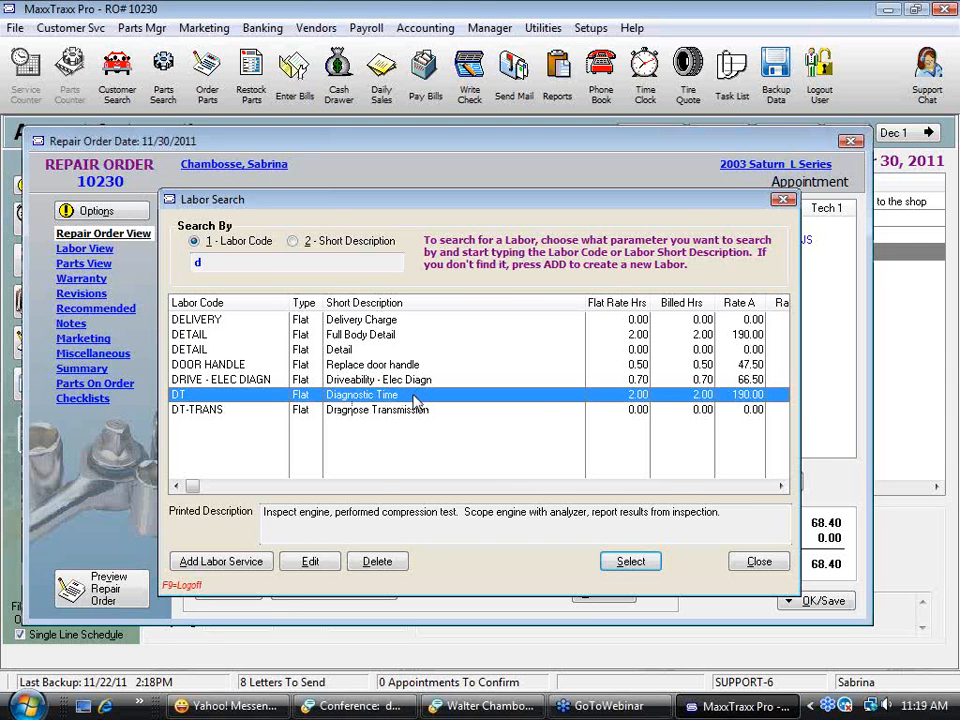
{"action": "double_click", "coordinate": [415, 397]}
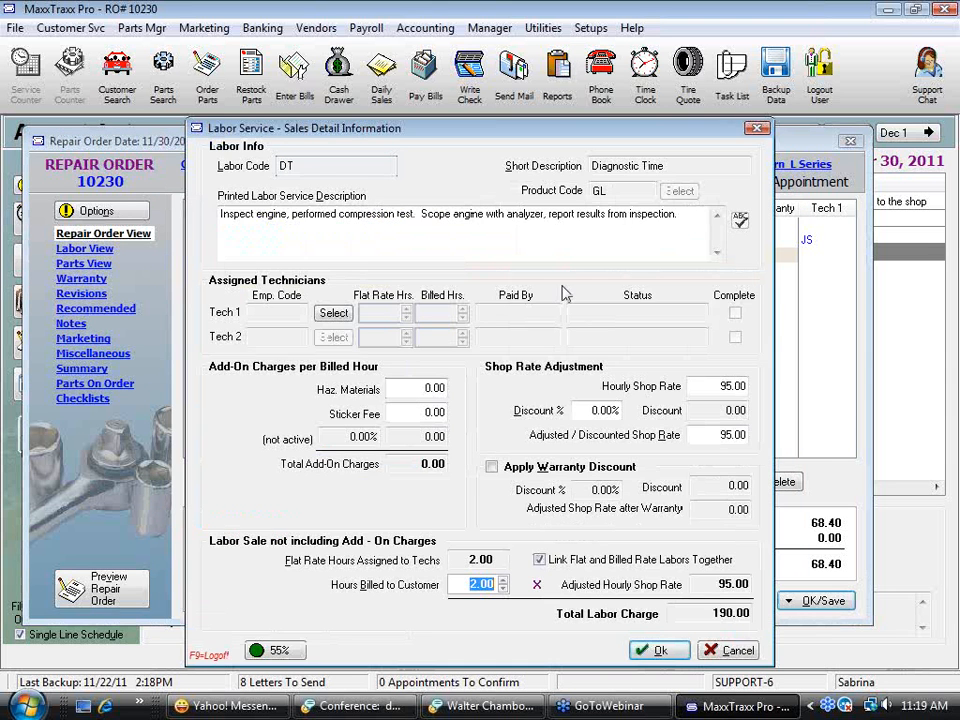
Step: Append to the diagnostic labor's printed description "Found engine not getting fuel. Inspected fuel pump, recommend replacing fuel pump and fuel filter"
{"action": "left_click_drag", "start_coordinate": [676, 214], "coordinate": [477, 214]}
{"action": "left_click_drag", "start_coordinate": [220, 214], "coordinate": [218, 214]}
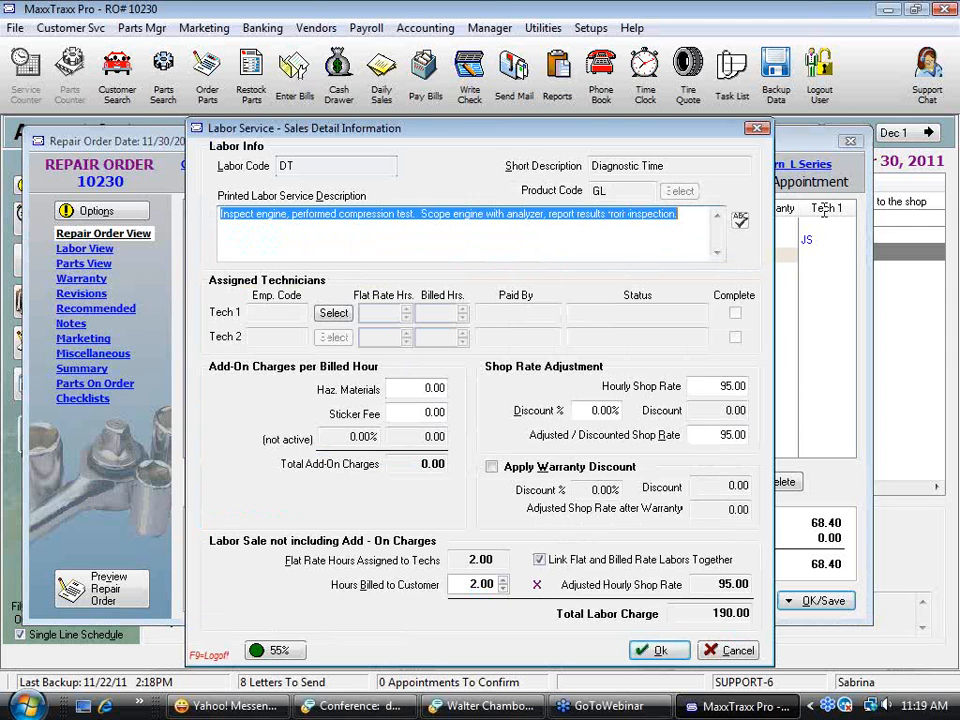
{"action": "left_click", "coordinate": [876, 36]}
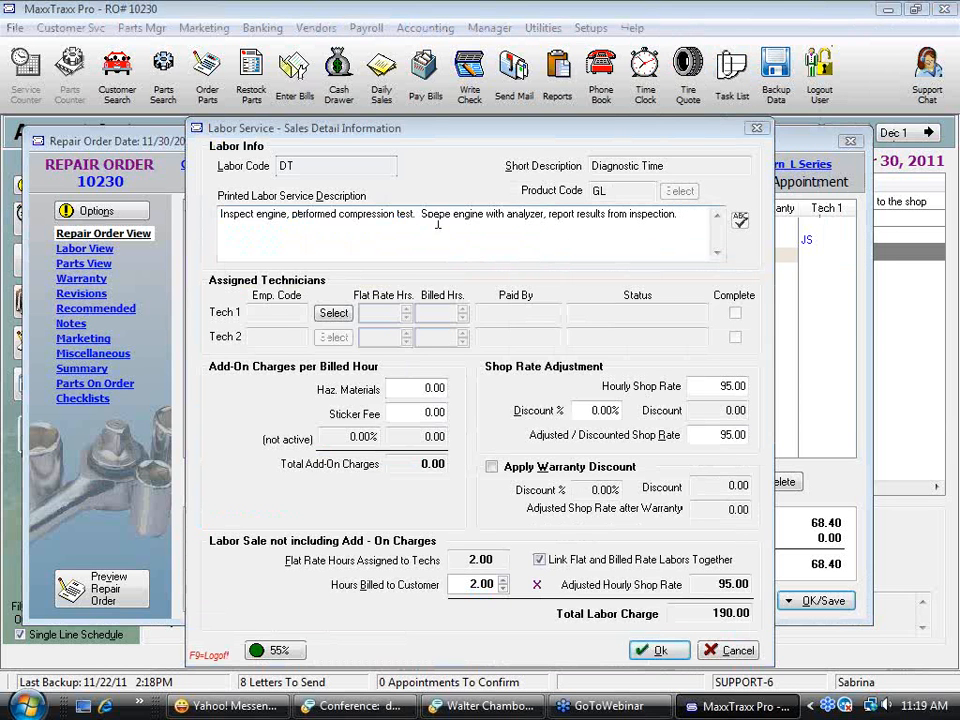
{"action": "left_click", "coordinate": [694, 214]}
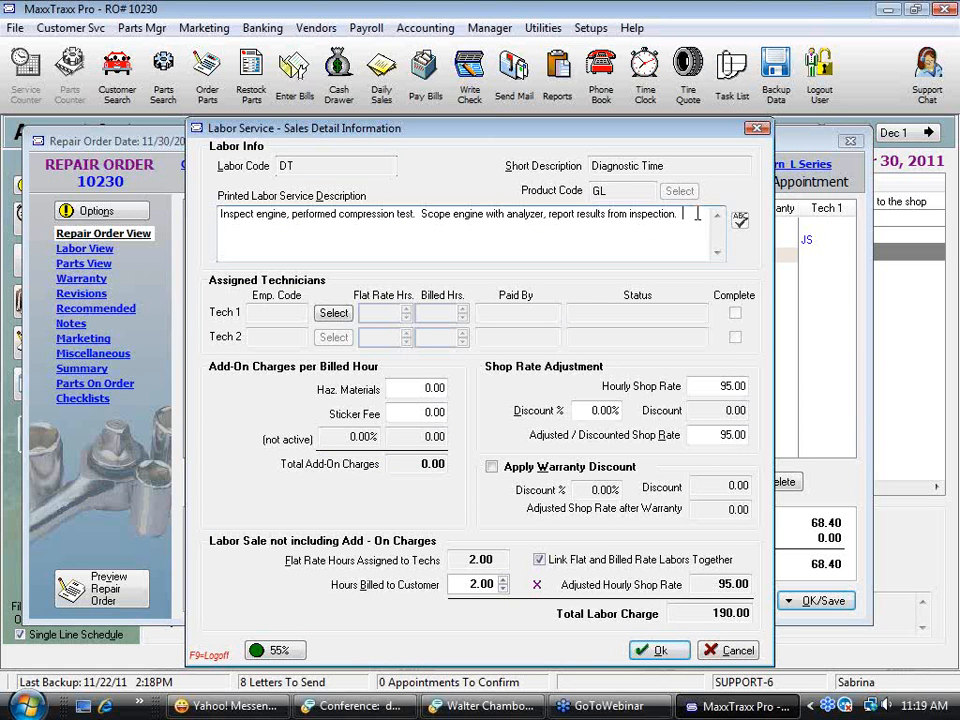
{"action": "type", "text": "Found engine not getting fue"}
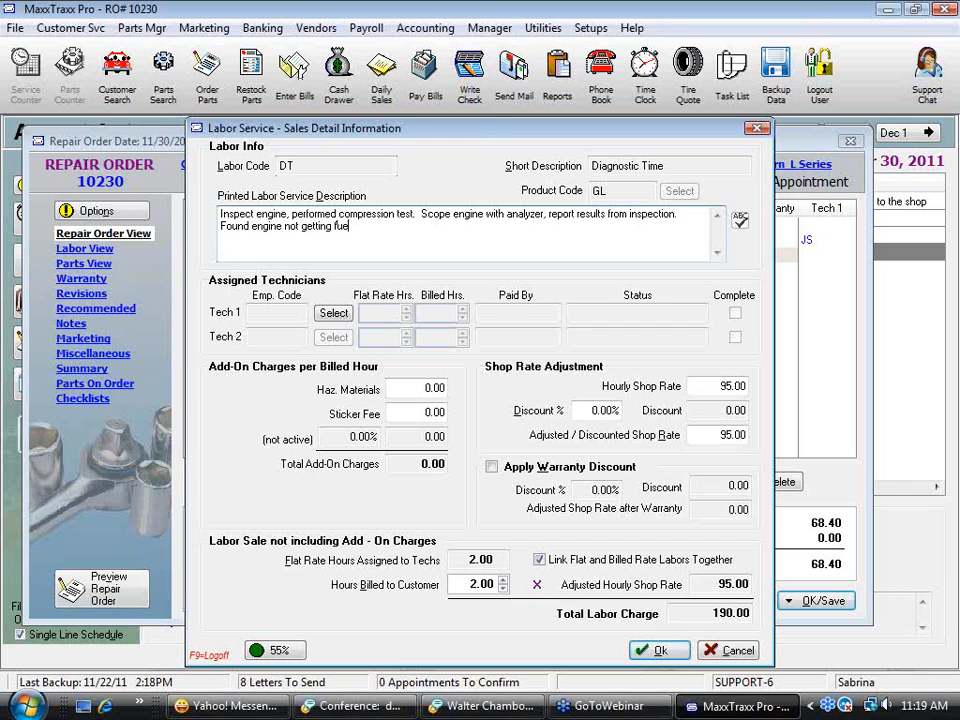
{"action": "type", "text": "l.  Inspected fuel pump"}
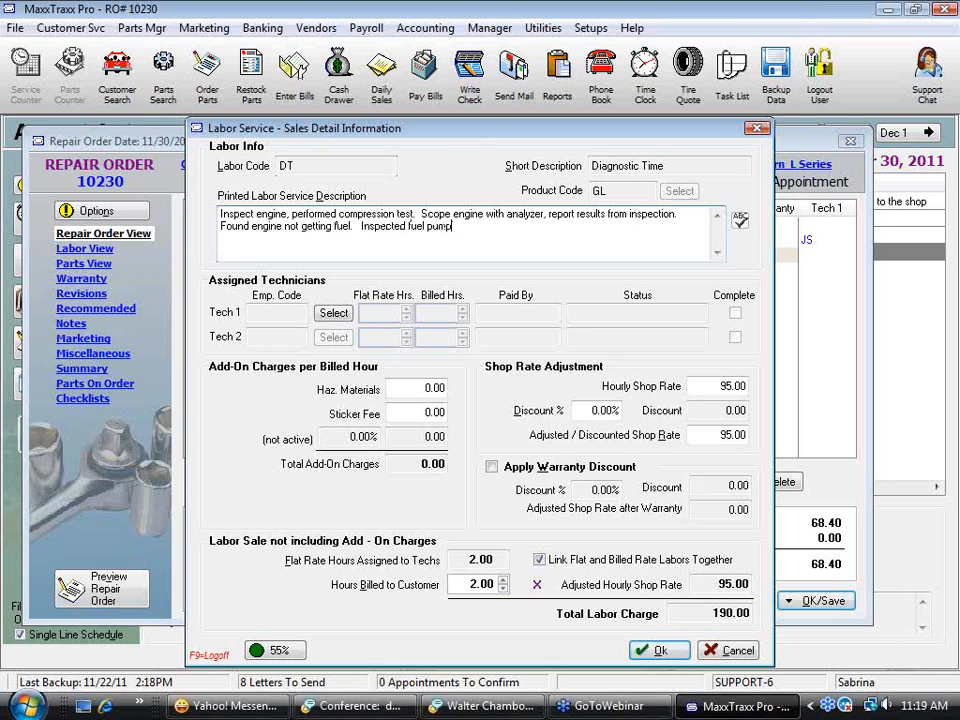
{"action": "type", "text": ", recomm"}
{"action": "type", "text": "eno"}
{"action": "type", "text": " replacing"}
{"action": "type", "text": " fuel pump"}
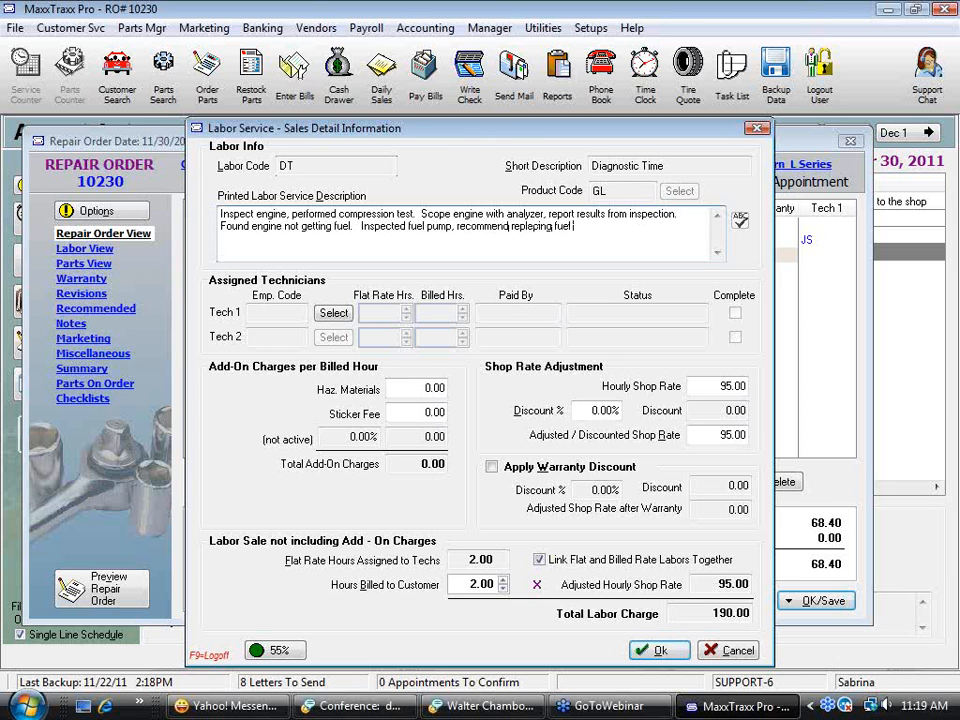
{"action": "type", "text": " and fuel filter"}
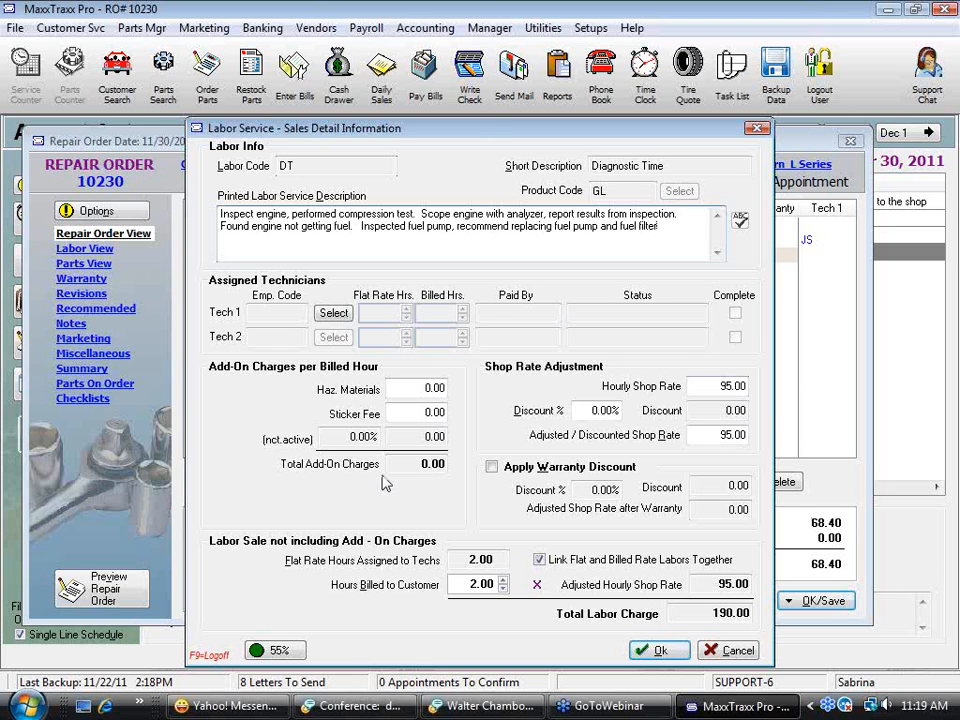
Step: Set the diagnostic labor's hours billed to the customer to 0.50
{"action": "left_click", "coordinate": [456, 584]}
{"action": "type", "text": "1"}
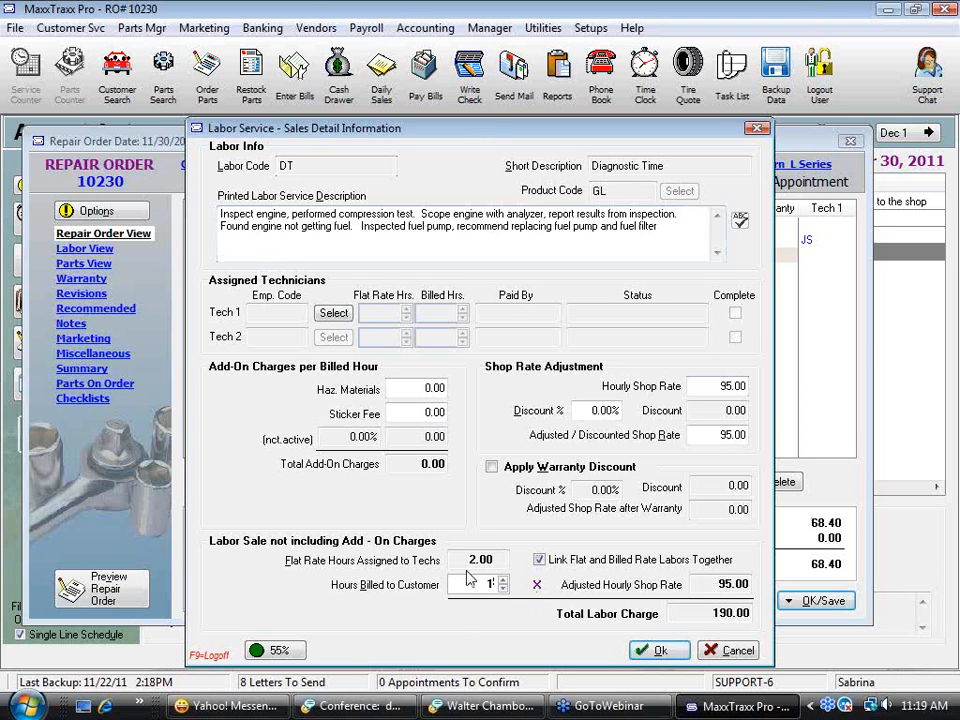
{"action": "left_click_drag", "start_coordinate": [469, 581], "coordinate": [599, 564]}
{"action": "type", "text": ".51"}
{"action": "key", "text": "Return"}
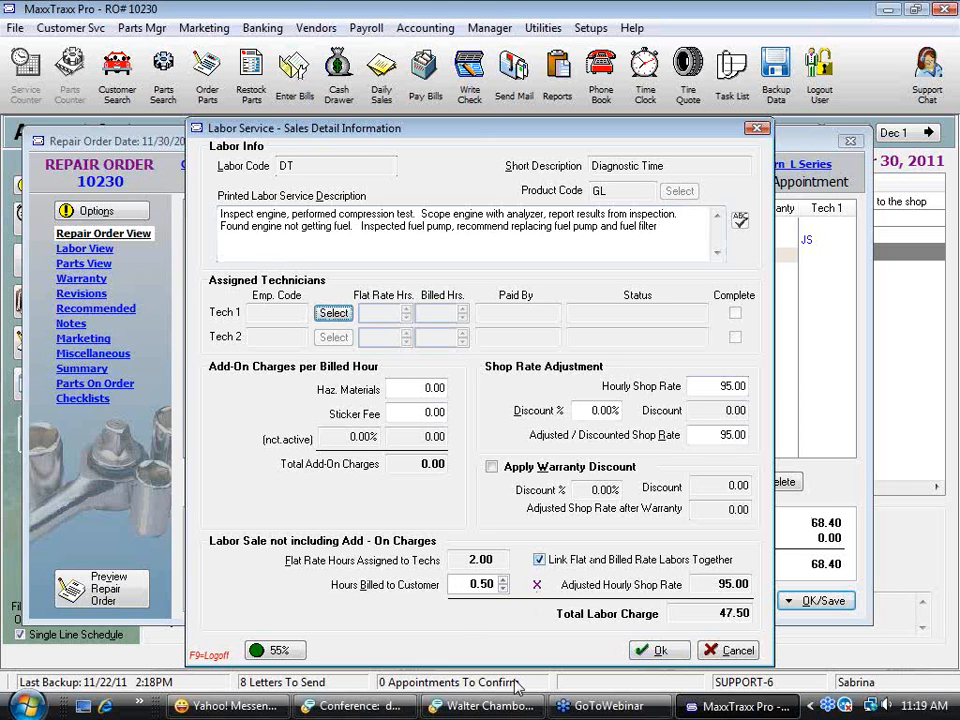
Step: Assign the technician with employee code PB as Tech 1 on the diagnostic labor
{"action": "left_click", "coordinate": [336, 316]}
{"action": "left_click", "coordinate": [411, 325]}
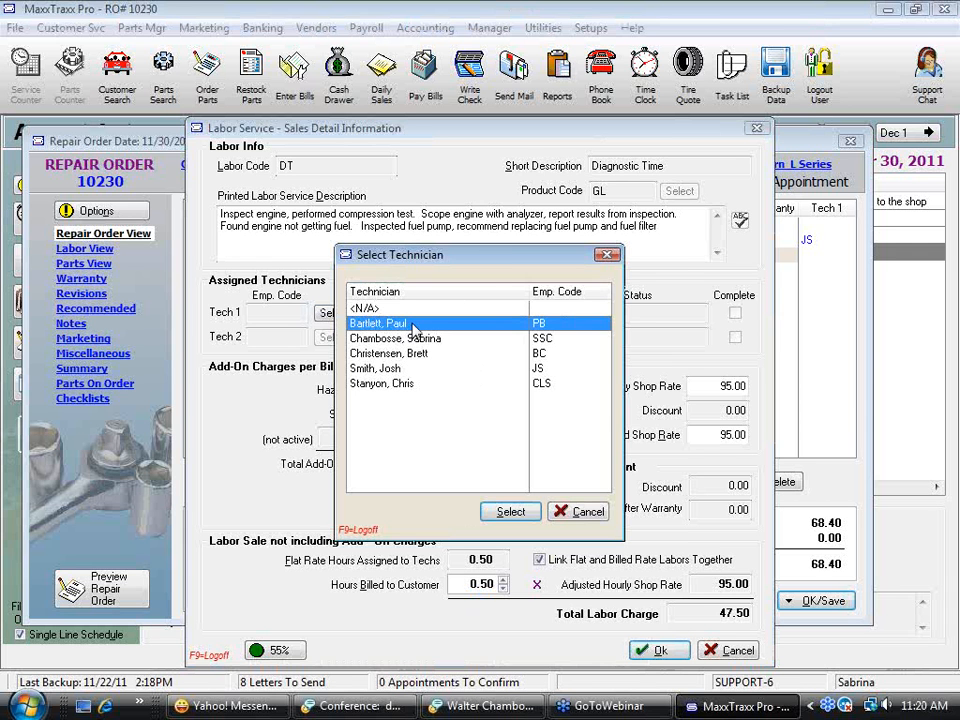
{"action": "left_click", "coordinate": [510, 511]}
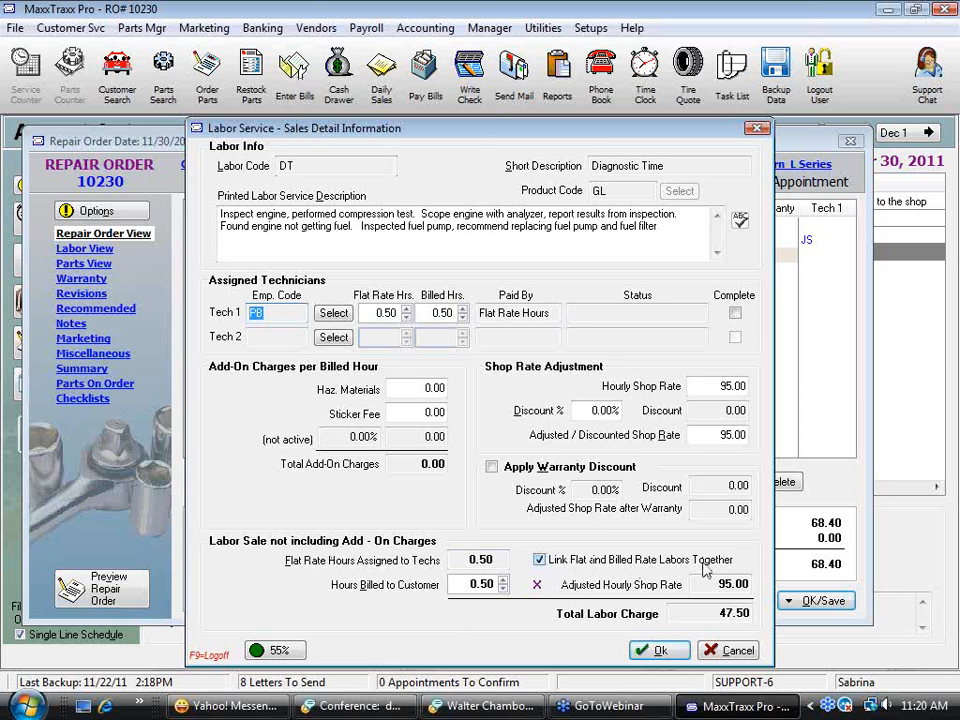
Step: Check the billed hours, flat rate hours and assigned technician, and accept the diagnostic labor details
{"action": "left_click", "coordinate": [482, 584]}
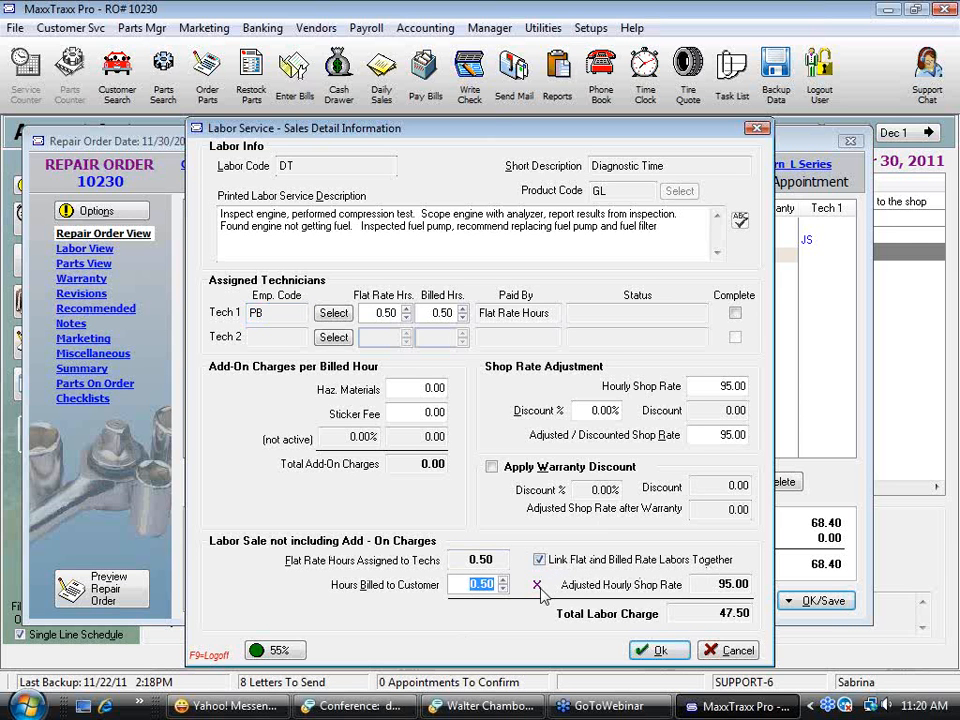
{"action": "key", "text": "shift+Tab"}
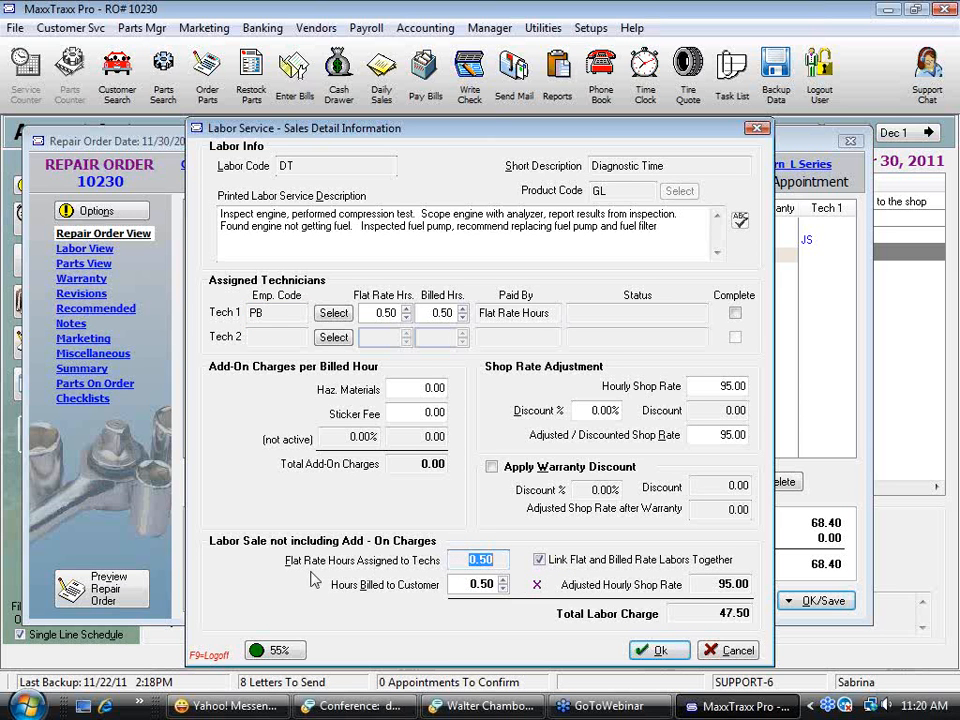
{"action": "left_click_drag", "start_coordinate": [274, 313], "coordinate": [167, 318]}
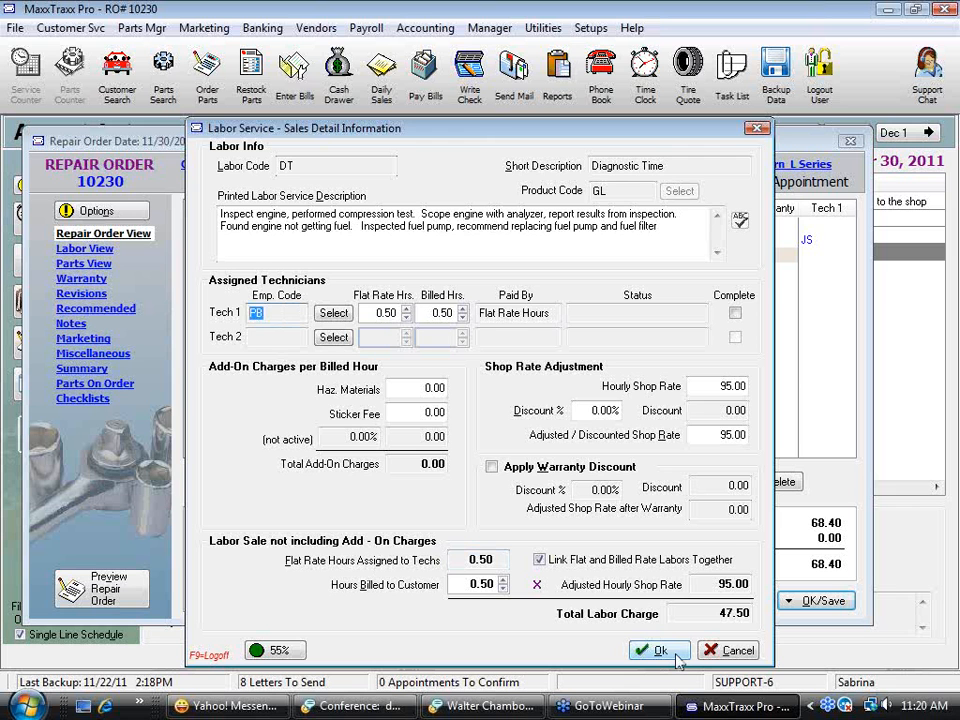
{"action": "left_click", "coordinate": [481, 560]}
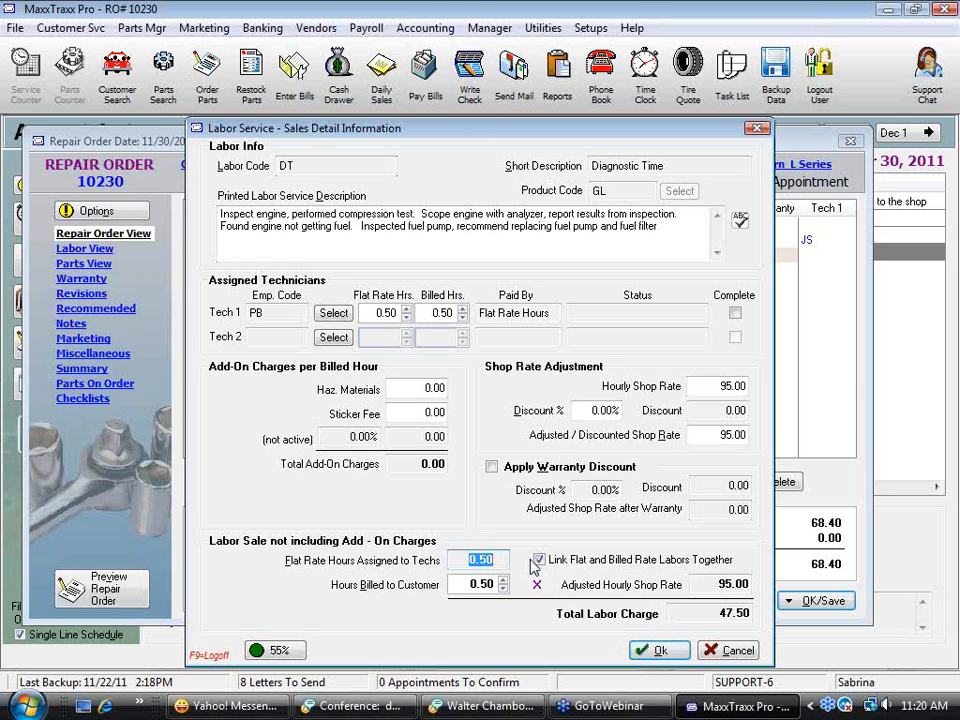
{"action": "left_click", "coordinate": [660, 651]}
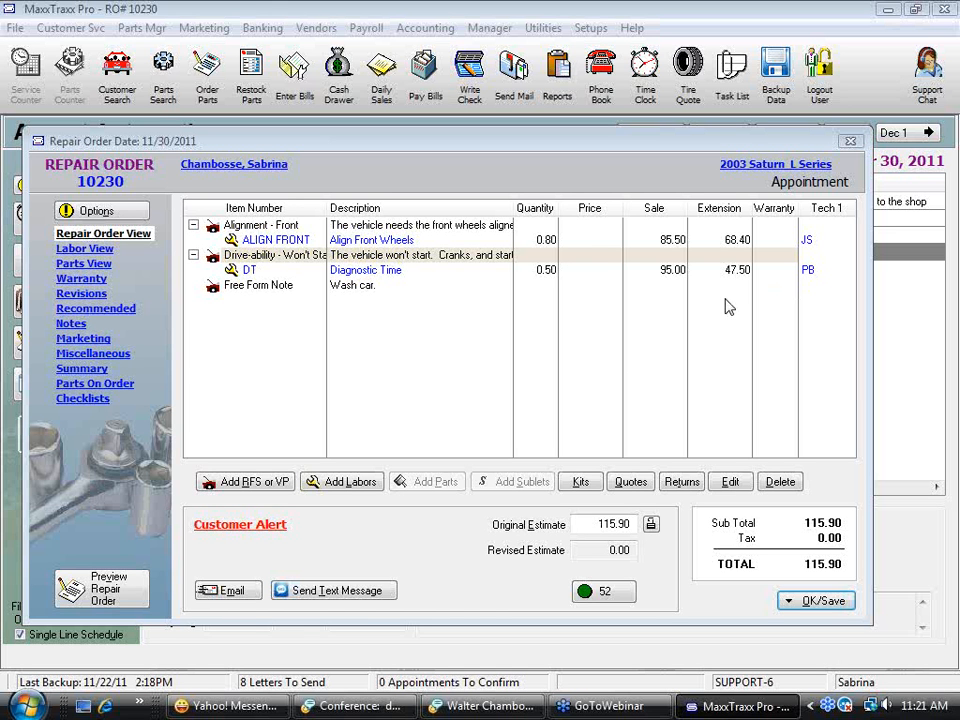
Step: Open the labor service list for the won't-start problem and search it for labor codes starting with "f"
{"action": "left_click", "coordinate": [367, 258]}
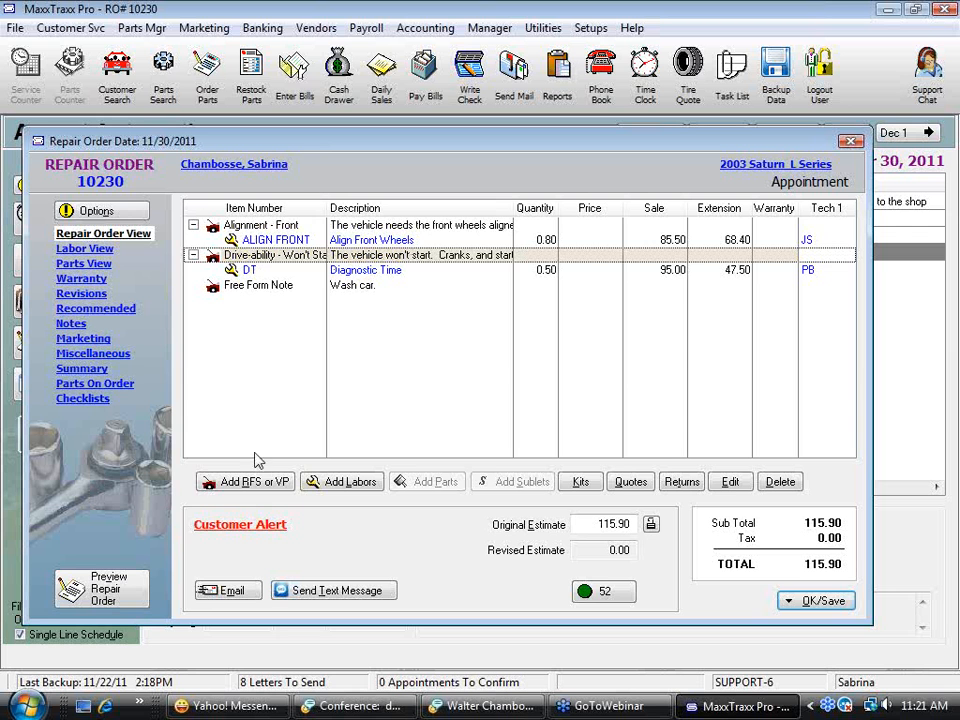
{"action": "left_click", "coordinate": [249, 483]}
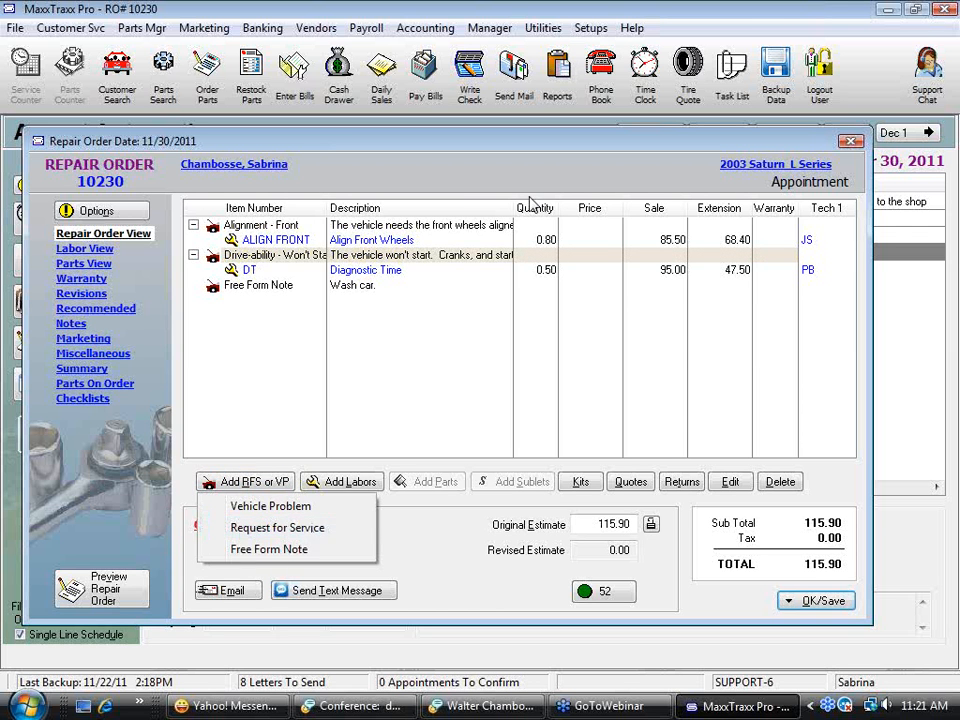
{"action": "left_click", "coordinate": [386, 257]}
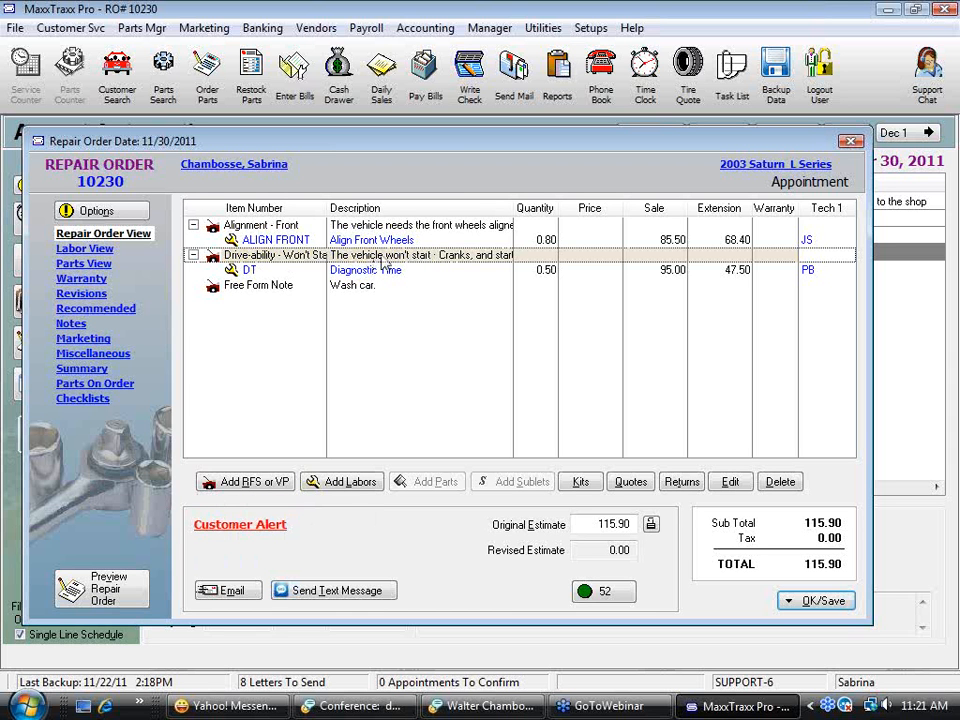
{"action": "left_click", "coordinate": [348, 482]}
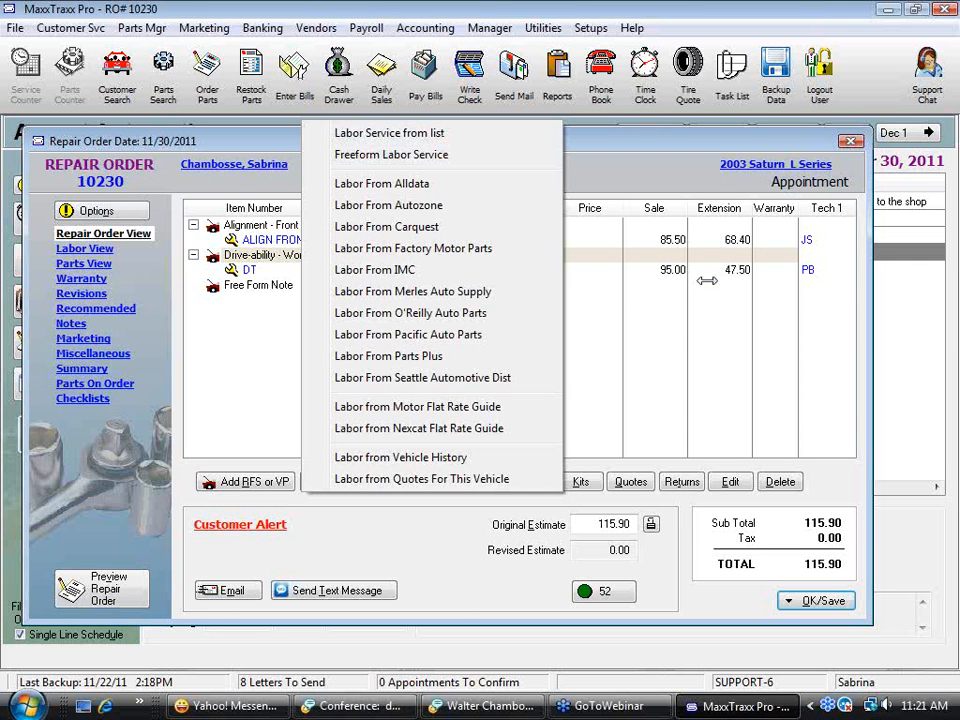
{"action": "left_click", "coordinate": [449, 134]}
{"action": "type", "text": "f"}
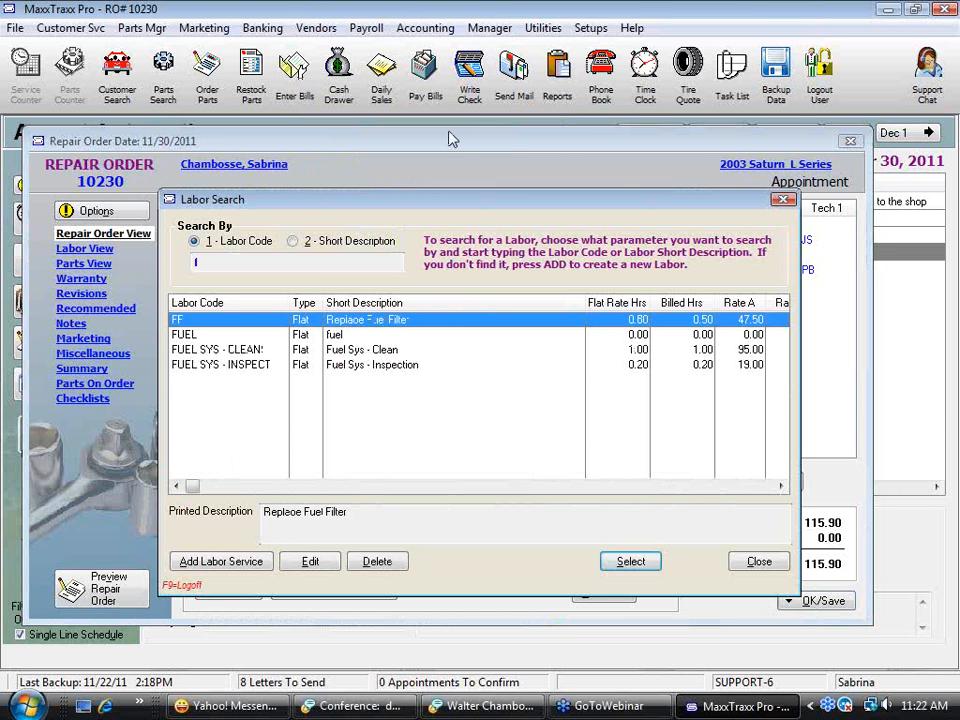
Step: Start a new flat rate labor with the labor code FPR and the short description "Fuel Pump Replace"
{"action": "left_click", "coordinate": [233, 570]}
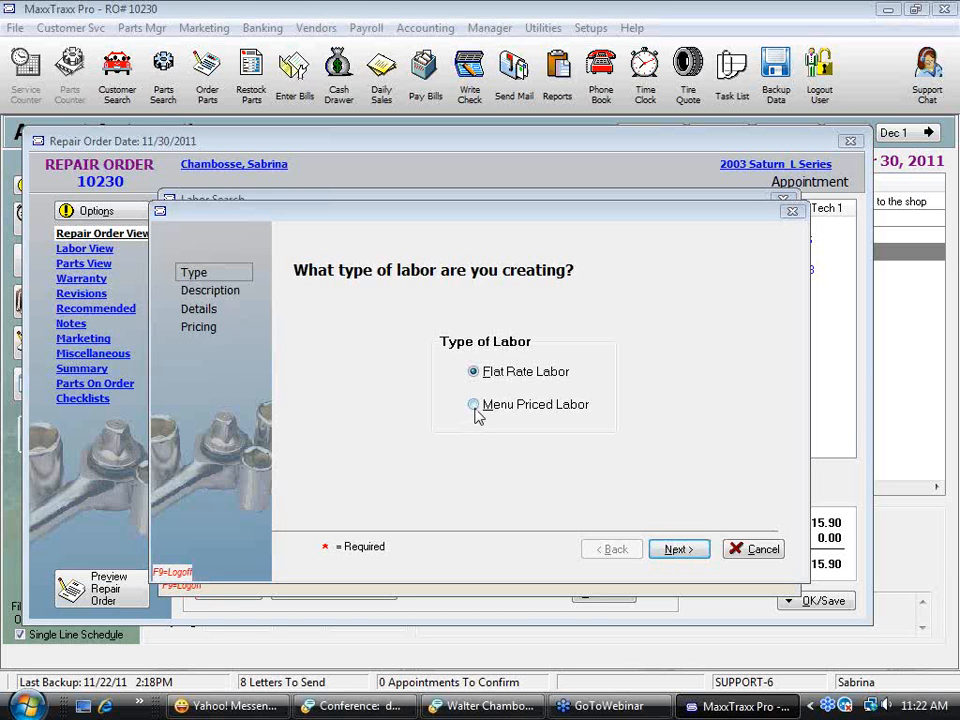
{"action": "left_click", "coordinate": [677, 550]}
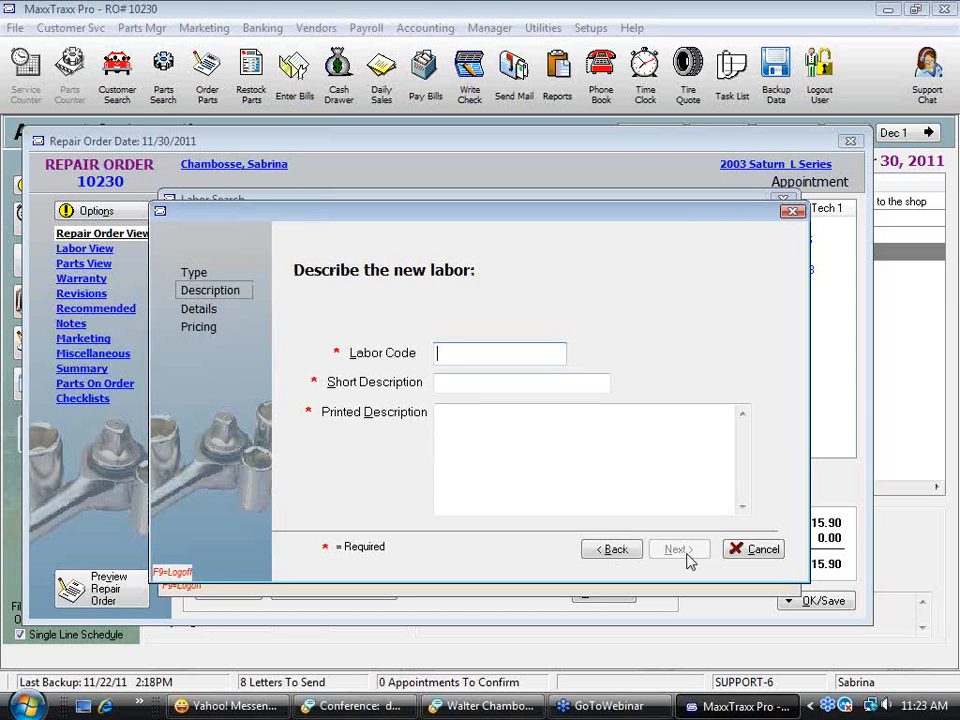
{"action": "type", "text": "FPR"}
{"action": "left_click_drag", "start_coordinate": [437, 353], "coordinate": [453, 354]}
{"action": "left_click", "coordinate": [480, 384]}
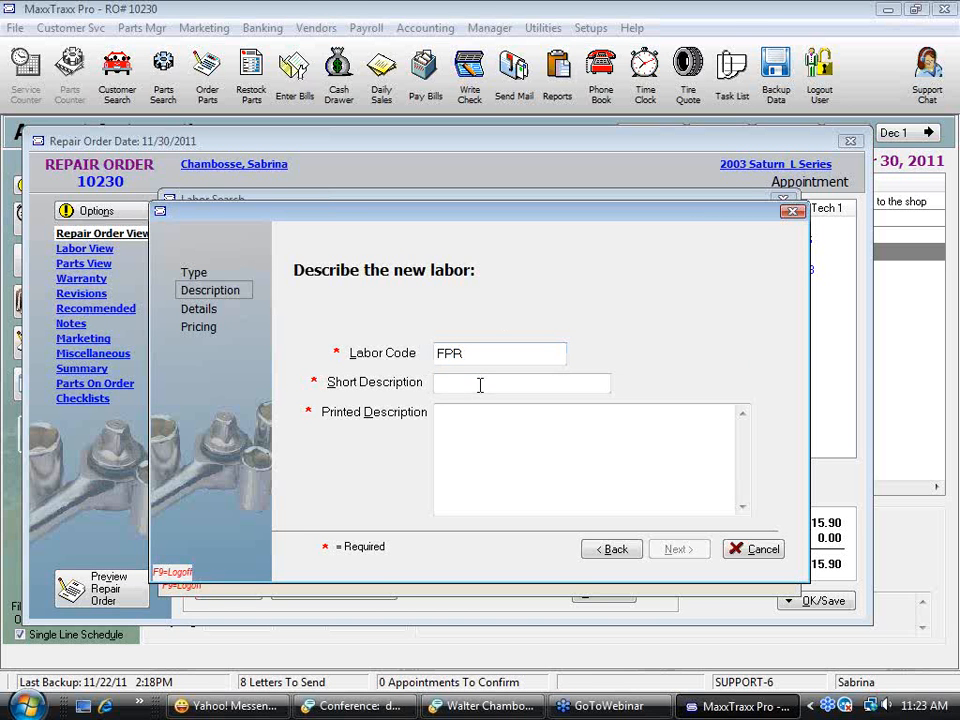
{"action": "type", "text": "Fuel PUmp"}
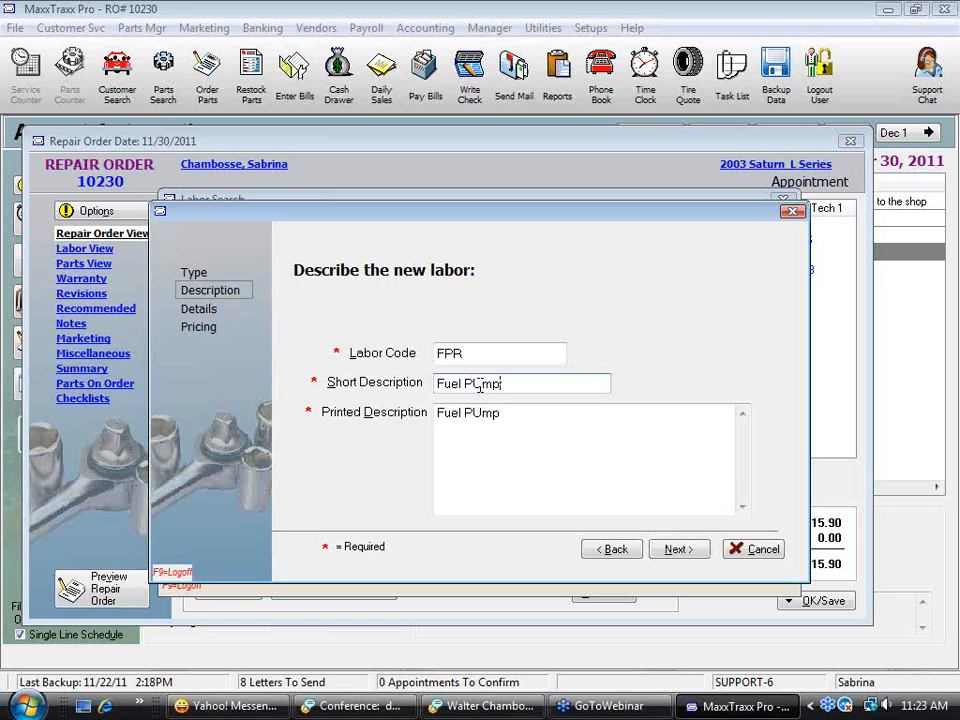
{"action": "key", "text": "BackSpace"}
{"action": "key", "text": "BackSpace"}
{"action": "key", "text": "BackSpace"}
{"action": "type", "text": "u"}
{"action": "type", "text": "mp Re"}
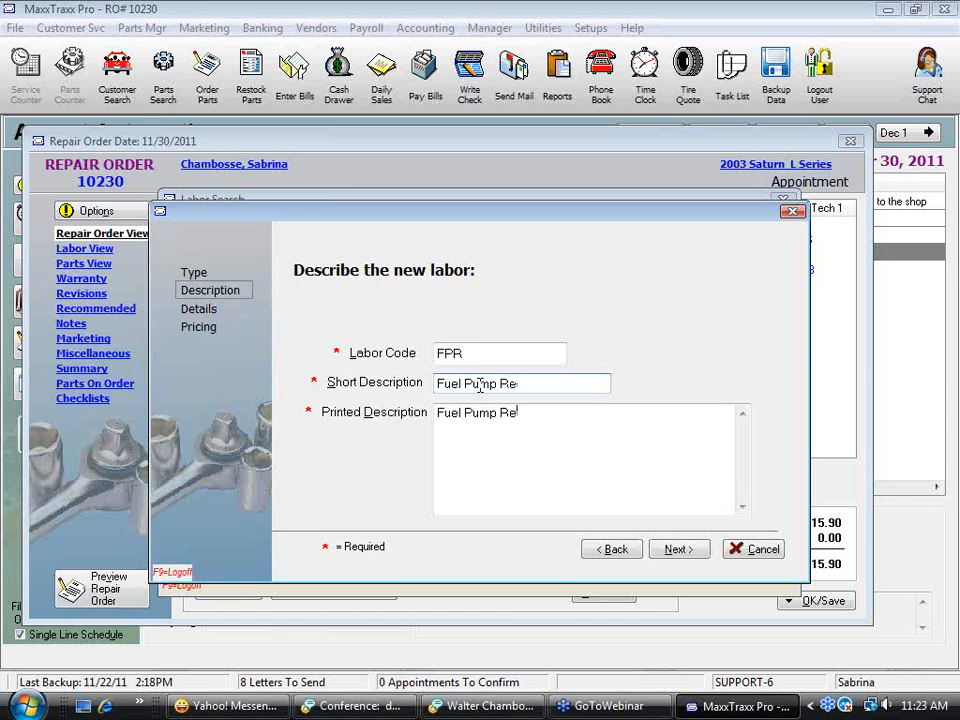
{"action": "type", "text": "place"}
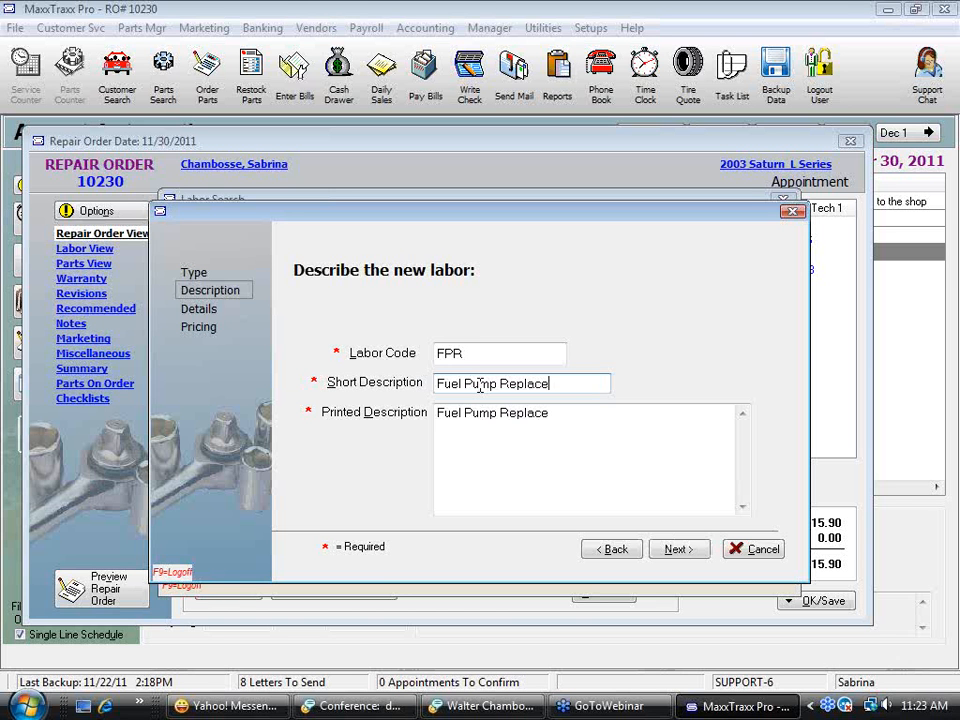
Step: Reword the new labor's printed description to "Remove and replace Fuel Pump"
{"action": "left_click", "coordinate": [560, 419]}
{"action": "key", "text": "BackSpace"}
{"action": "key", "text": "BackSpace"}
{"action": "key", "text": "BackSpace"}
{"action": "key", "text": "BackSpace"}
{"action": "key", "text": "BackSpace"}
{"action": "key", "text": "BackSpace"}
{"action": "key", "text": "BackSpace"}
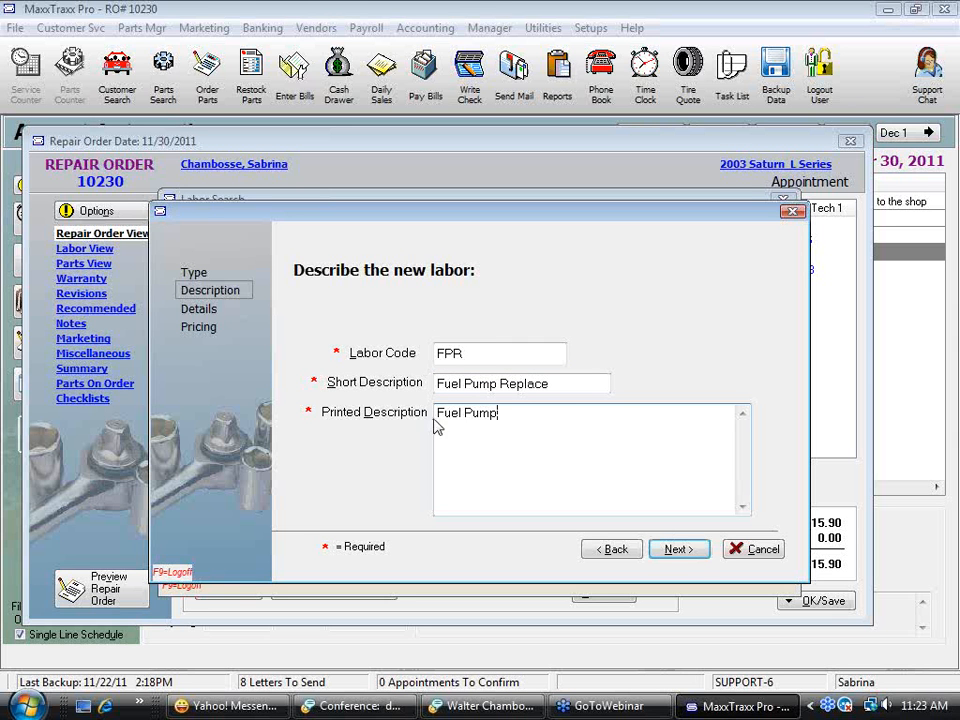
{"action": "type", "text": "Remove and r"}
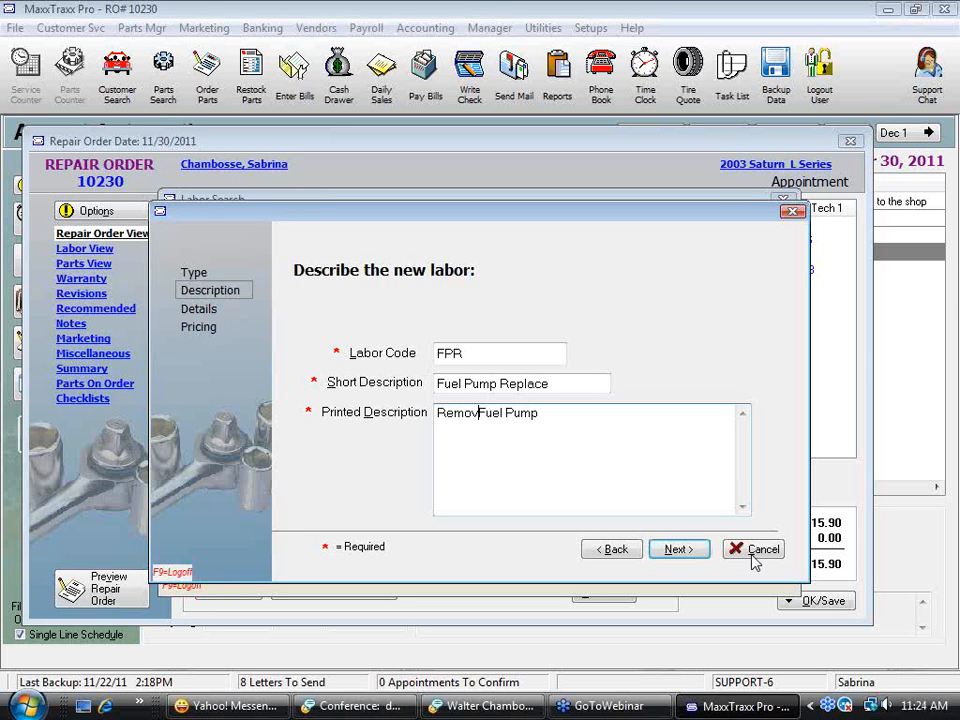
{"action": "type", "text": "eplace"}
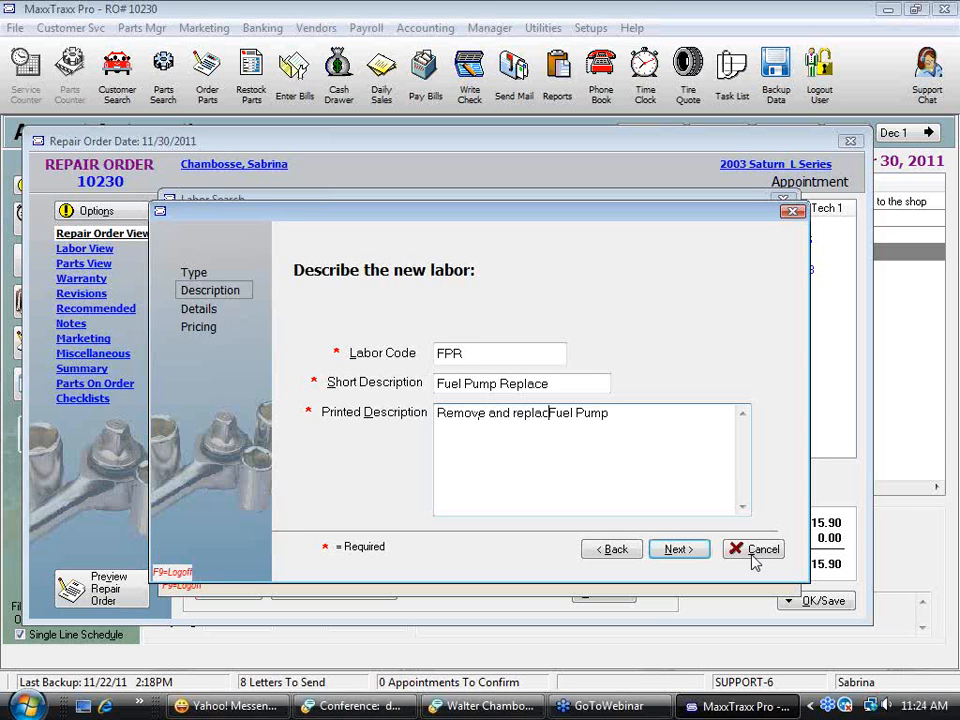
{"action": "key", "text": "End"}
Step: Extend the printed description with "Replace fuel filter as needed. Inspect fuel lines. Verify proper operation and fuel pressure." and continue to the labor details
{"action": "type", "text": ".  R"}
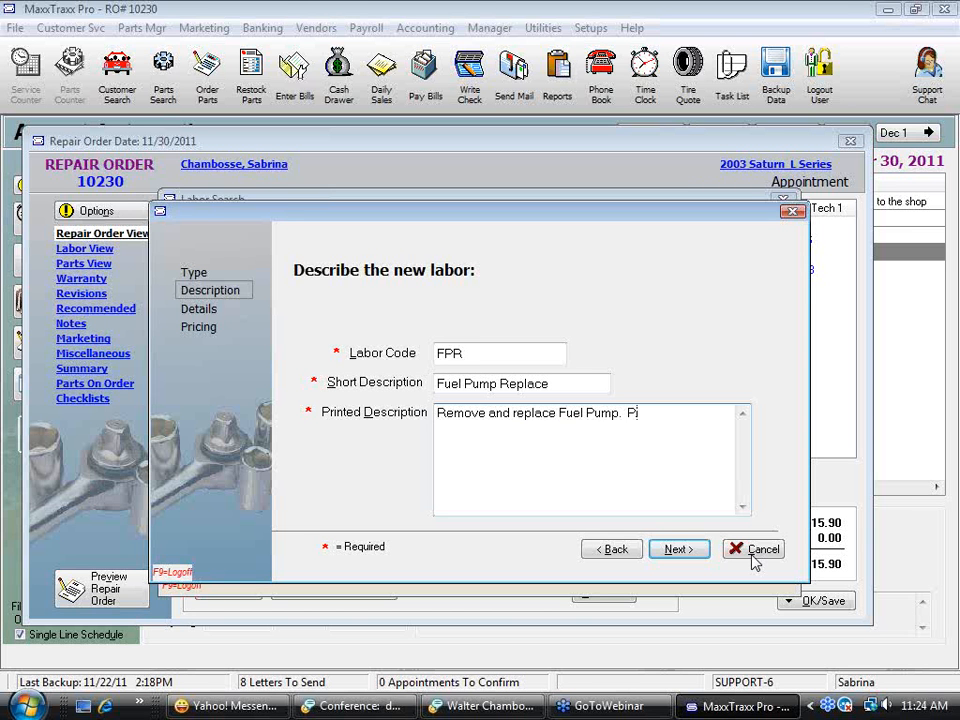
{"action": "type", "text": "eplace fuel"}
{"action": "type", "text": " filter"}
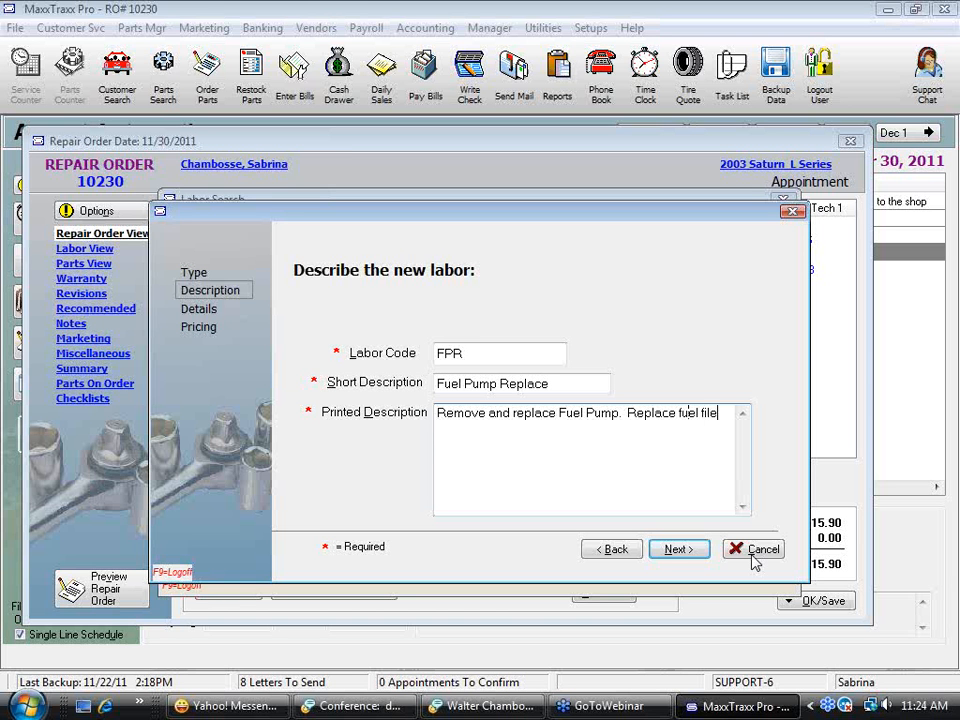
{"action": "type", "text": " as needed.  Inspect fuel"}
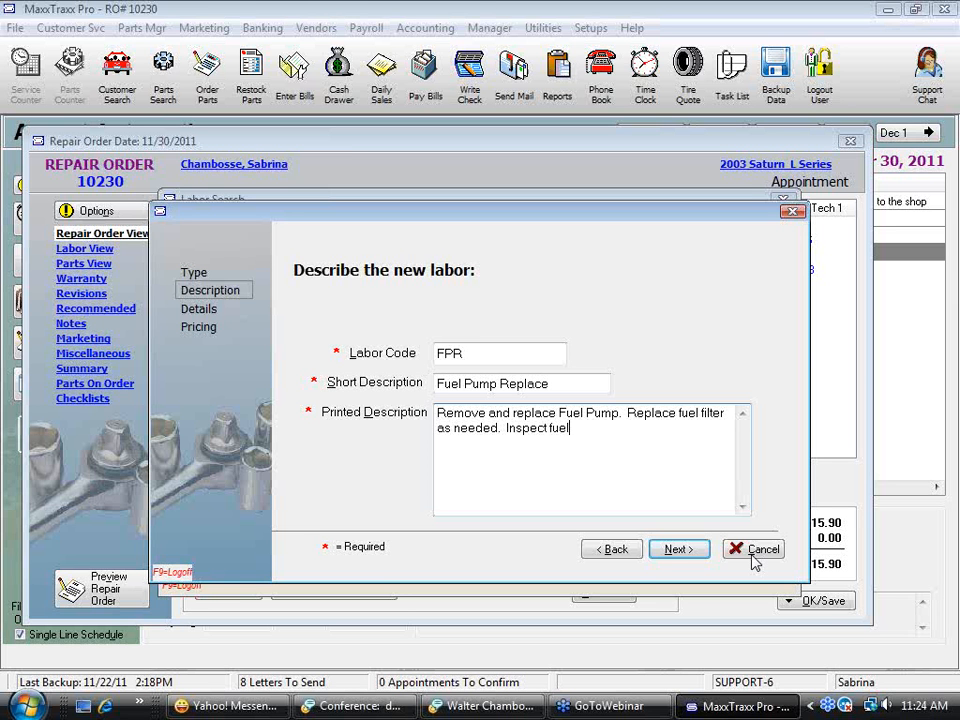
{"action": "type", "text": " lines.  Verify proper"}
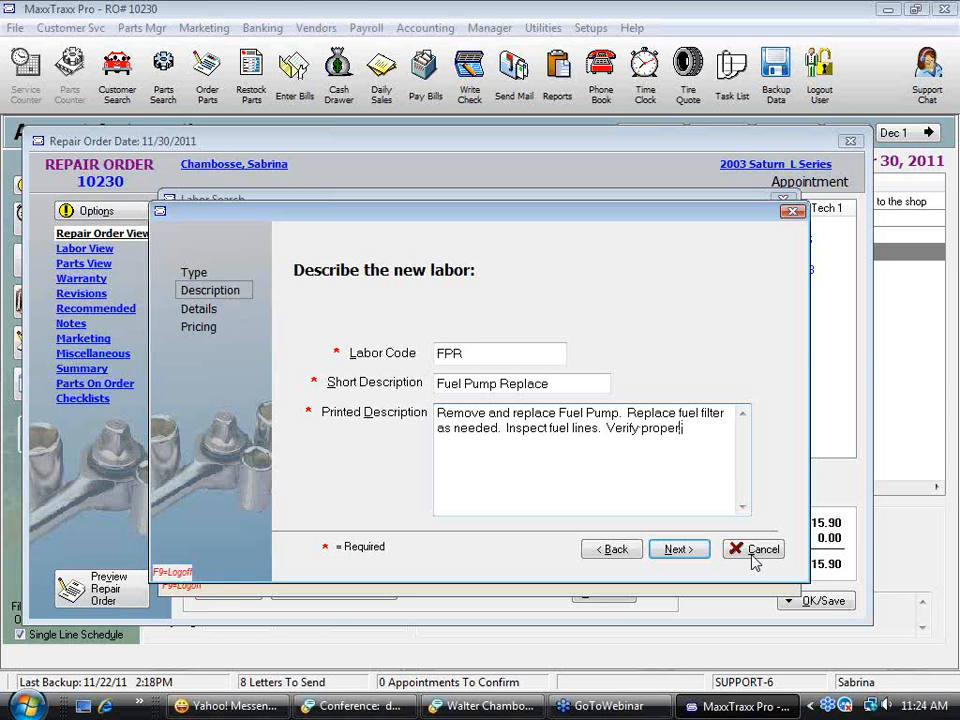
{"action": "type", "text": " oferation and "}
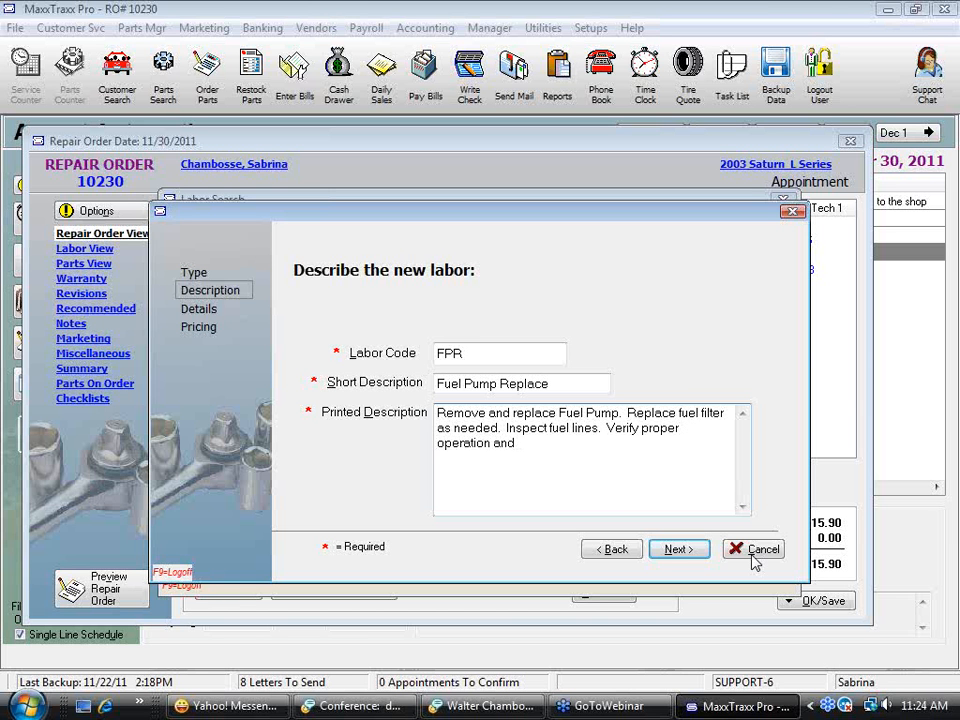
{"action": "type", "text": "fuel pressure"}
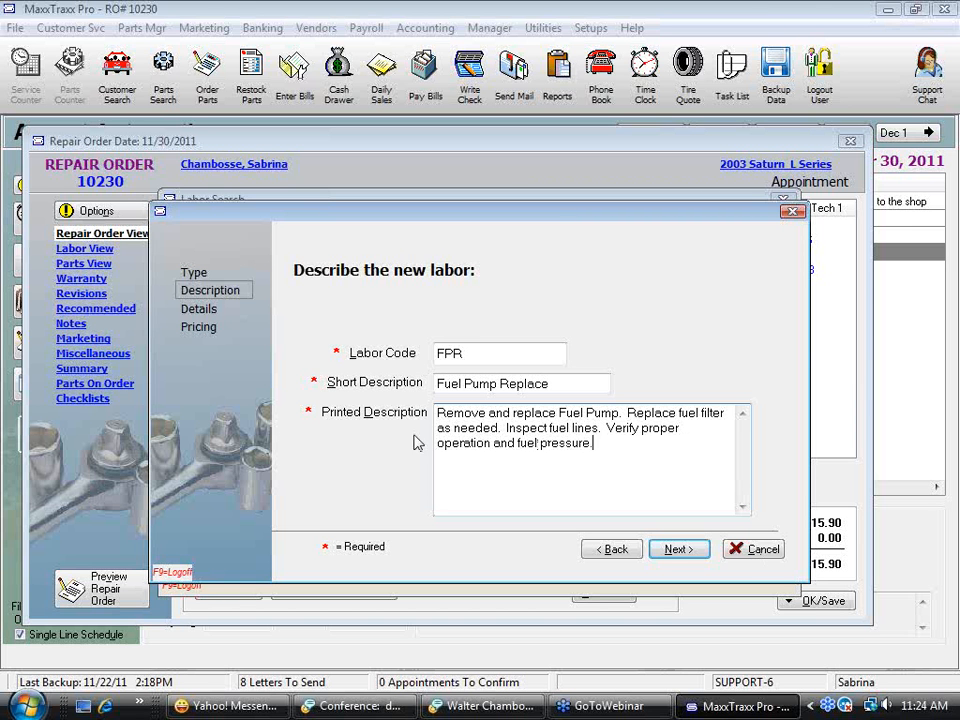
{"action": "type", "text": "."}
{"action": "left_click", "coordinate": [436, 413]}
{"action": "left_click_drag", "start_coordinate": [436, 413], "coordinate": [635, 456]}
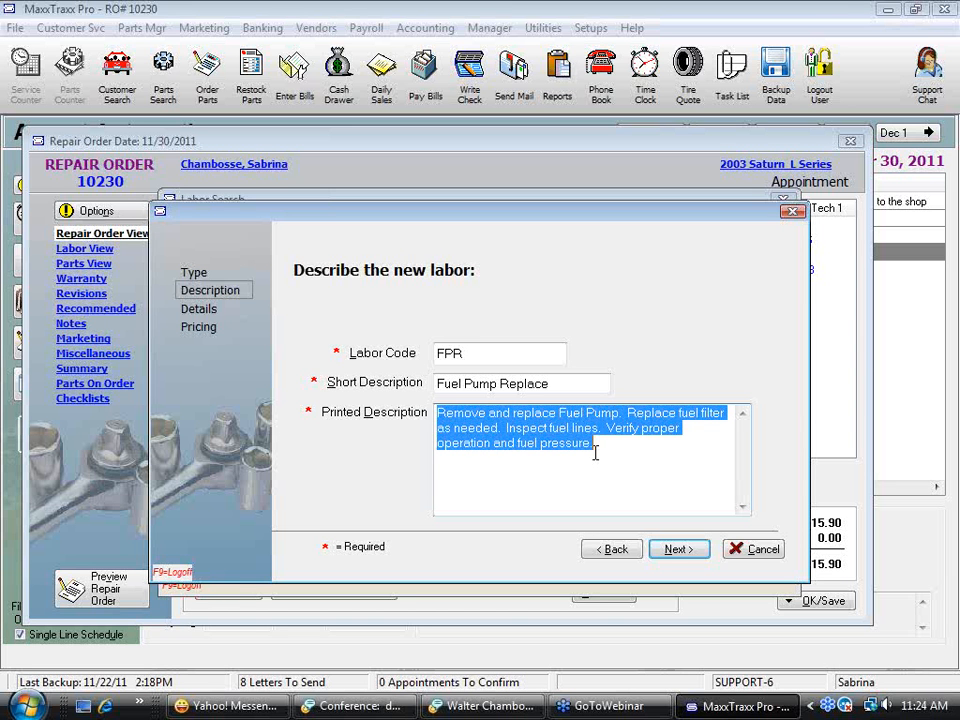
{"action": "left_click", "coordinate": [677, 550]}
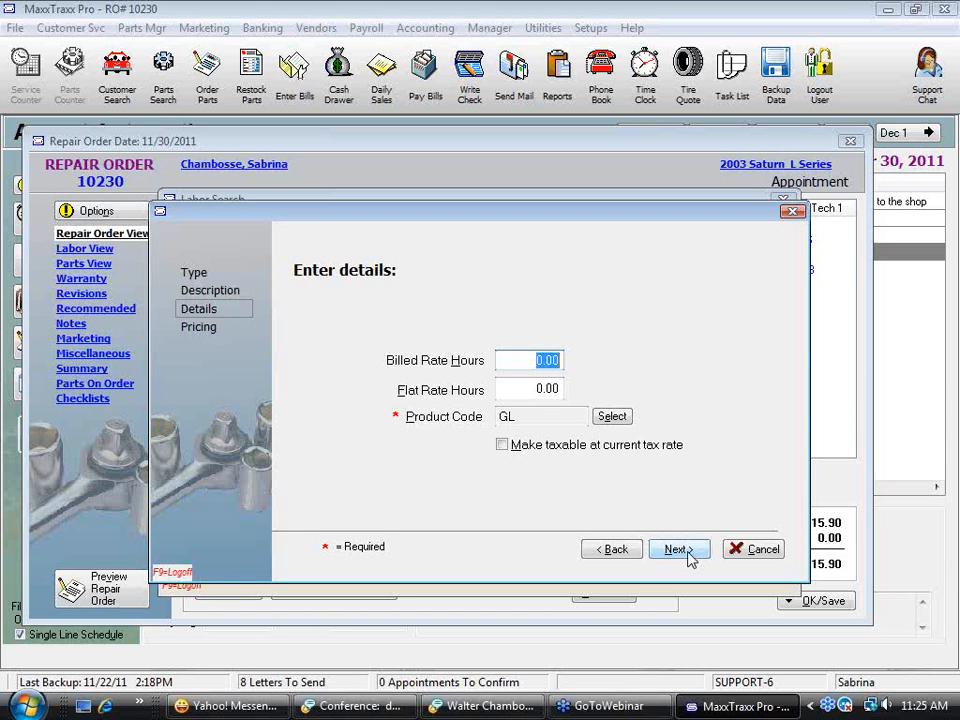
Step: Set both the billed rate hours and the flat rate hours of the new labor to 2.00
{"action": "type", "text": "2"}
{"action": "key", "text": "Tab"}
{"action": "type", "text": "2"}
{"action": "key", "text": "Tab"}
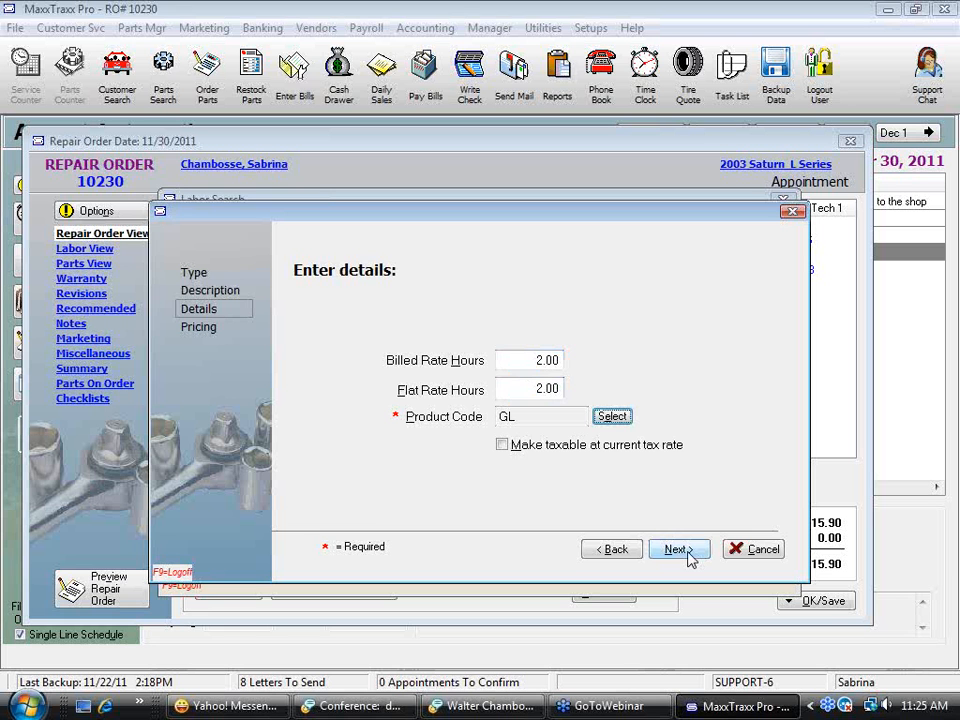
{"action": "left_click_drag", "start_coordinate": [531, 364], "coordinate": [587, 366]}
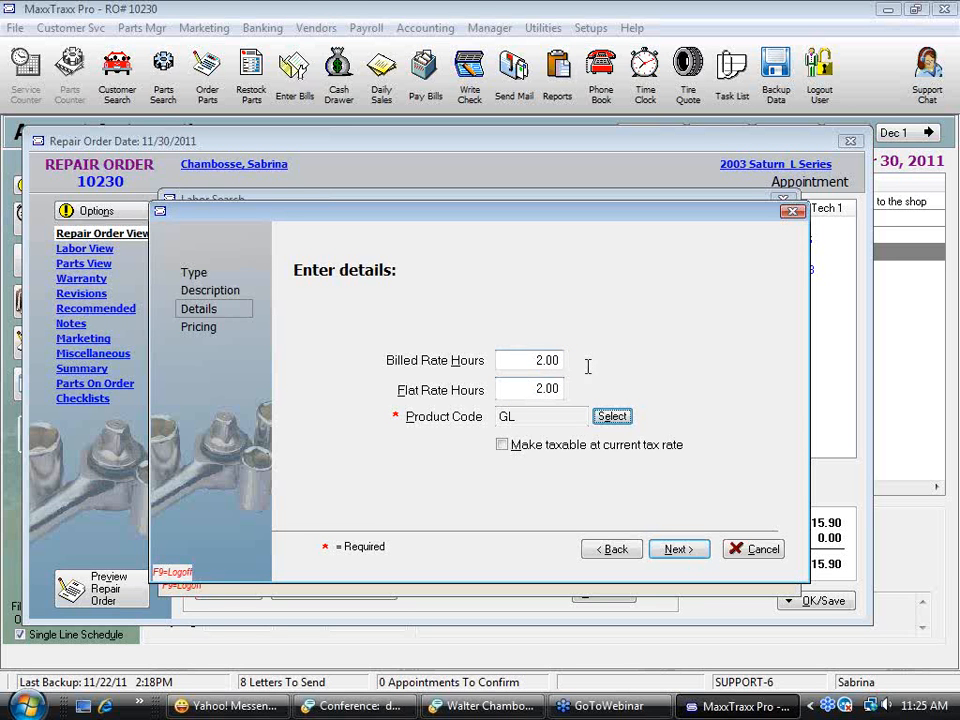
{"action": "left_click_drag", "start_coordinate": [537, 390], "coordinate": [634, 396]}
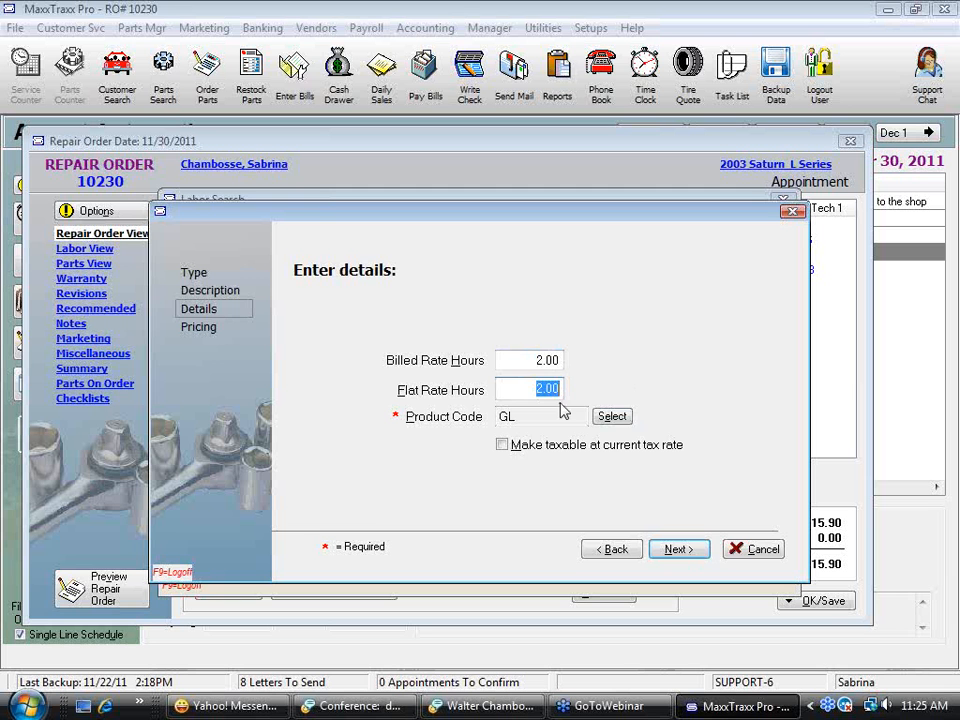
{"action": "left_click_drag", "start_coordinate": [538, 361], "coordinate": [574, 357]}
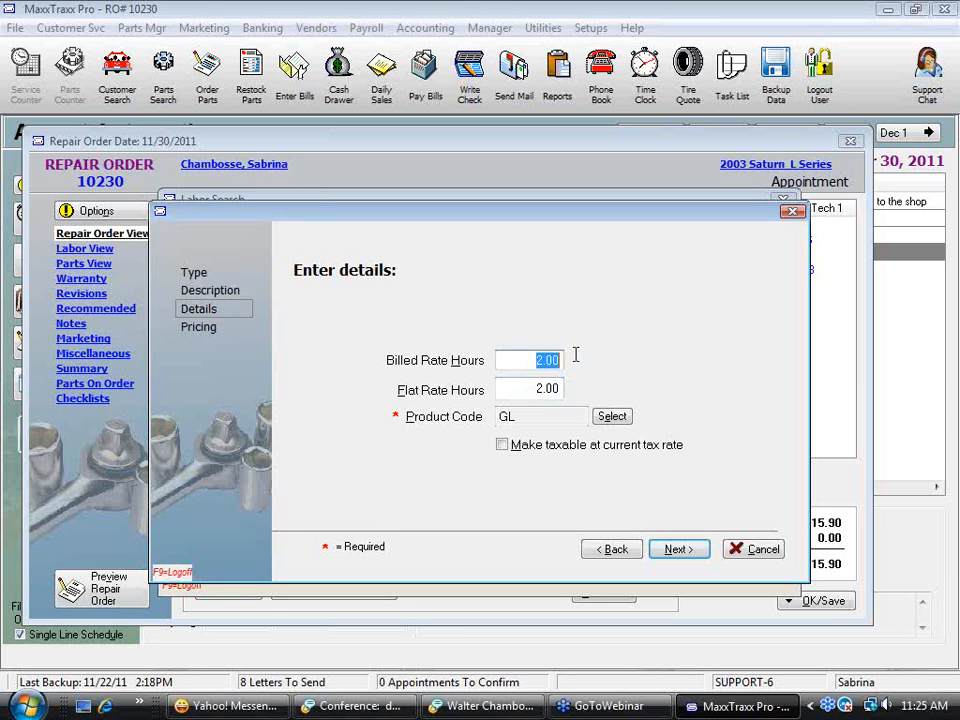
{"action": "left_click_drag", "start_coordinate": [531, 394], "coordinate": [606, 398]}
{"action": "left_click_drag", "start_coordinate": [529, 360], "coordinate": [605, 366]}
{"action": "left_click_drag", "start_coordinate": [531, 390], "coordinate": [612, 396]}
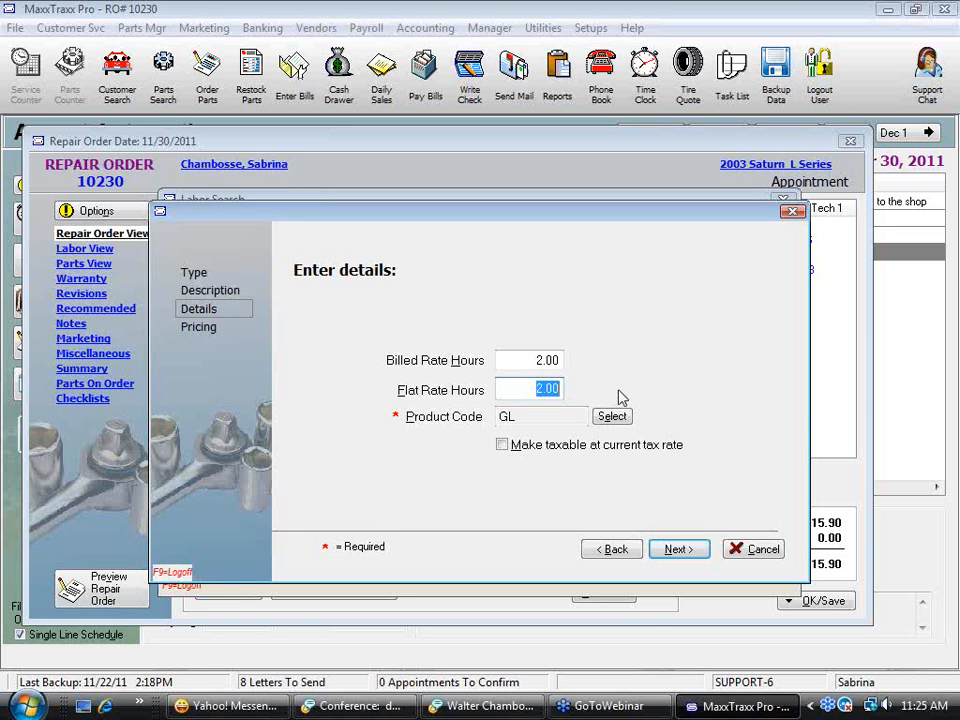
Step: Choose the product code GL (General Labor) for the new labor and continue to its pricing
{"action": "left_click_drag", "start_coordinate": [530, 417], "coordinate": [473, 410]}
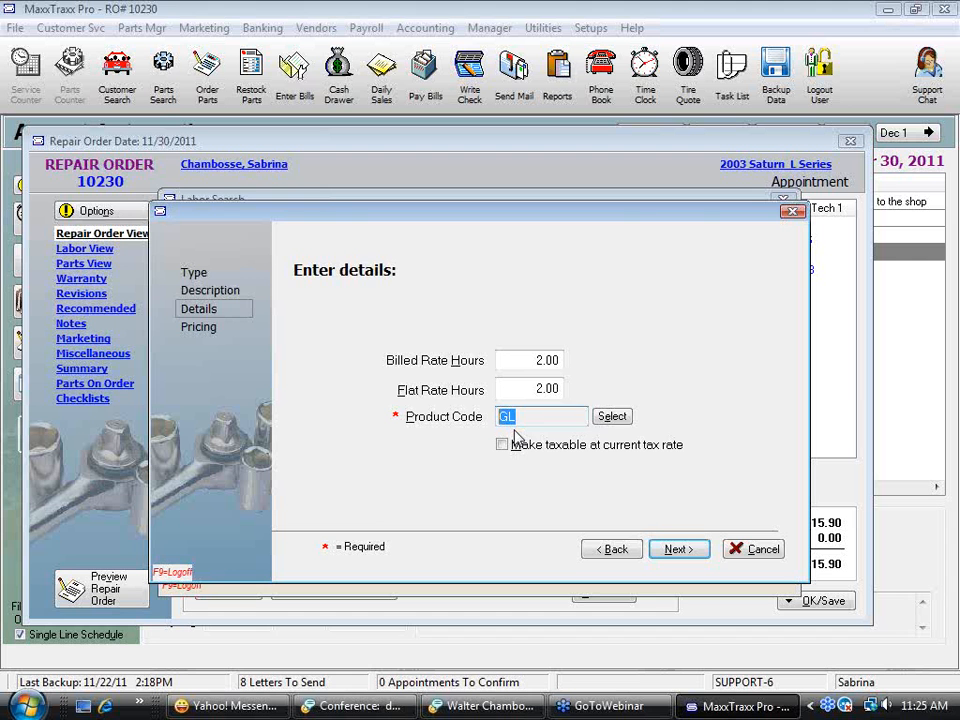
{"action": "left_click", "coordinate": [612, 418]}
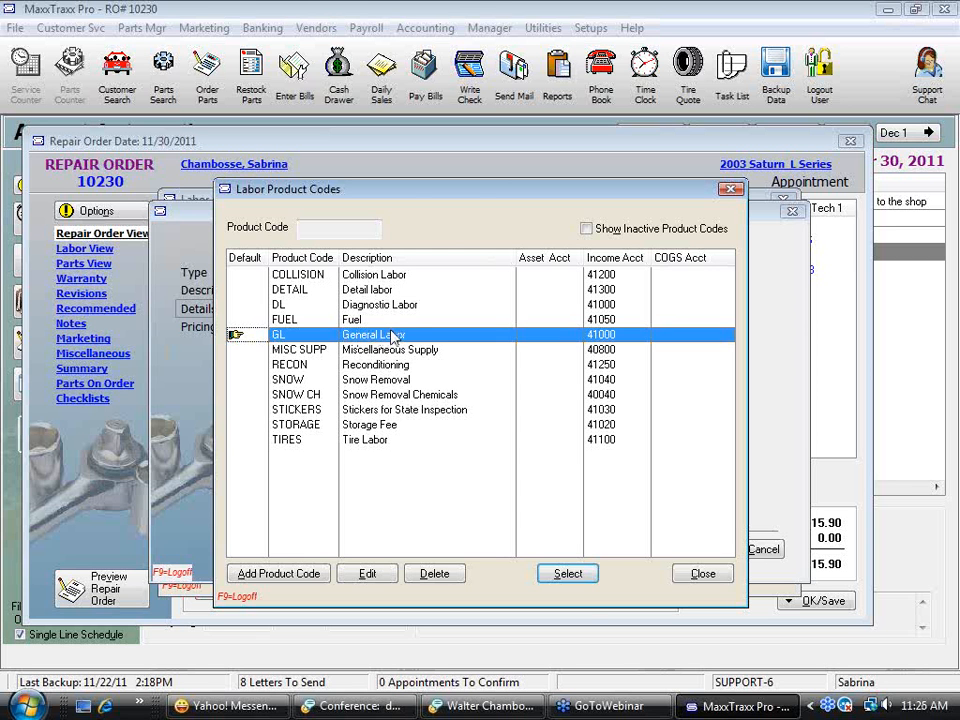
{"action": "left_click", "coordinate": [580, 578]}
{"action": "left_click", "coordinate": [674, 556]}
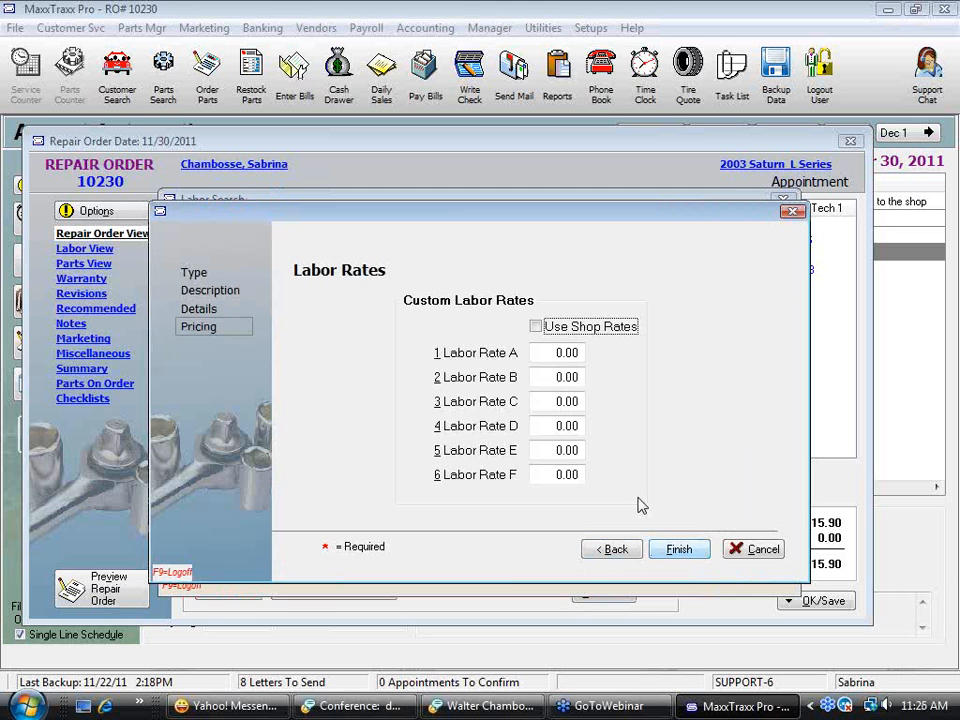
Step: Price the fuel pump labor with the shop rates instead of custom labor rates and finish creating it
{"action": "left_click", "coordinate": [536, 327]}
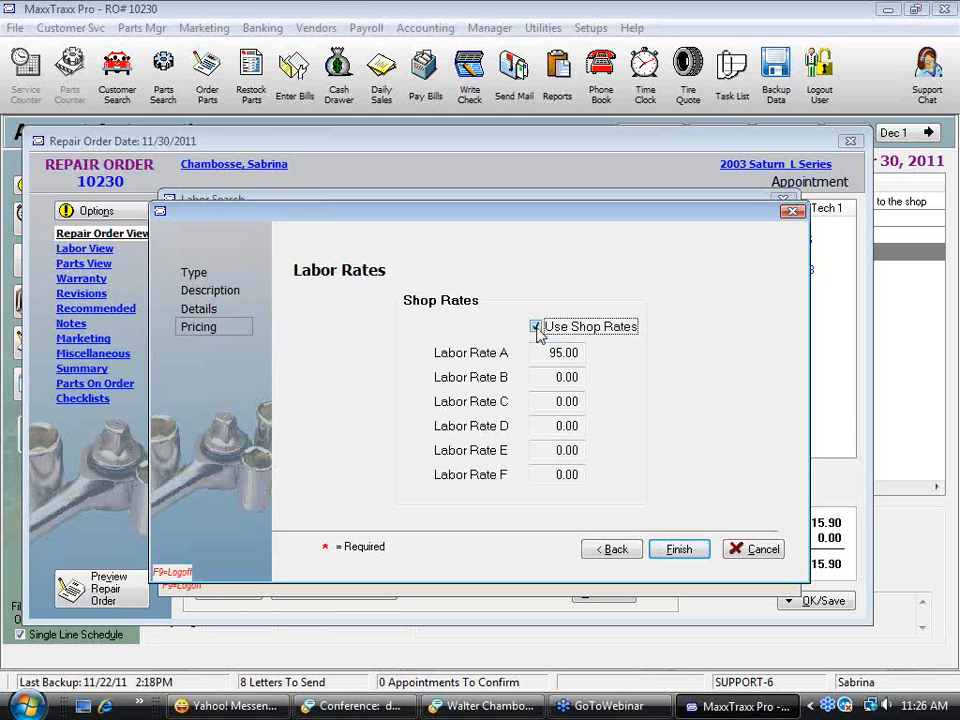
{"action": "left_click", "coordinate": [536, 327]}
{"action": "left_click", "coordinate": [548, 353]}
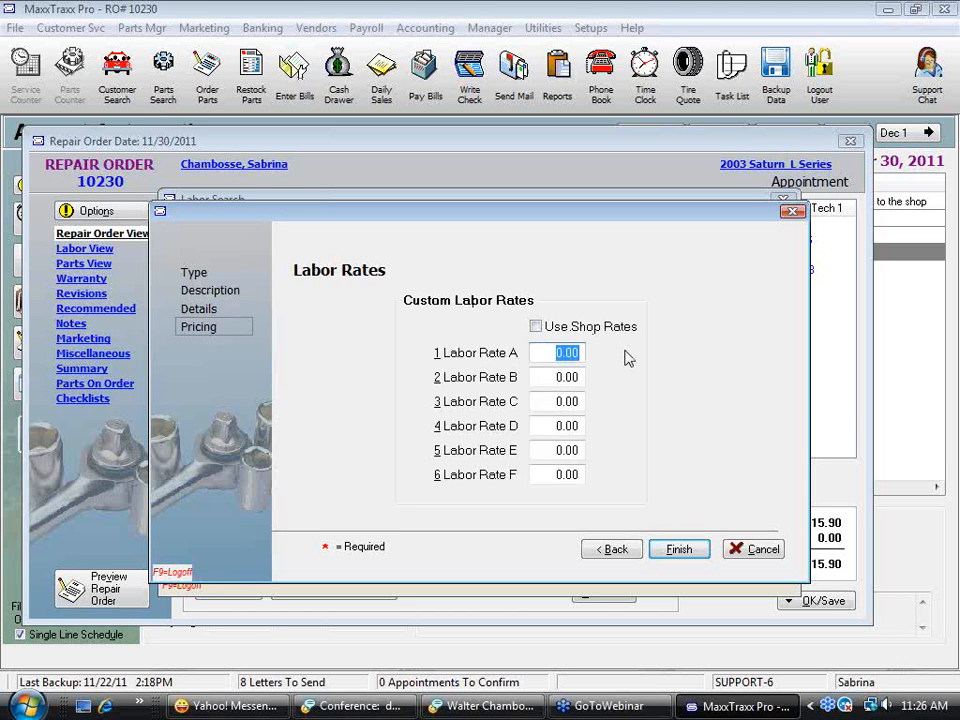
{"action": "left_click", "coordinate": [536, 327]}
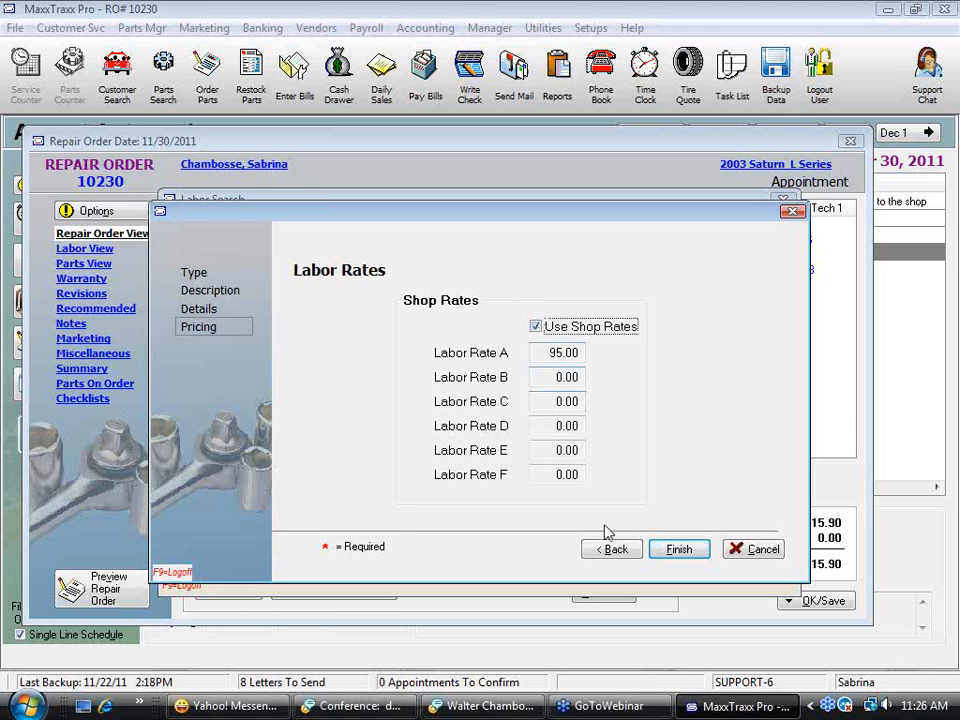
{"action": "left_click", "coordinate": [672, 553]}
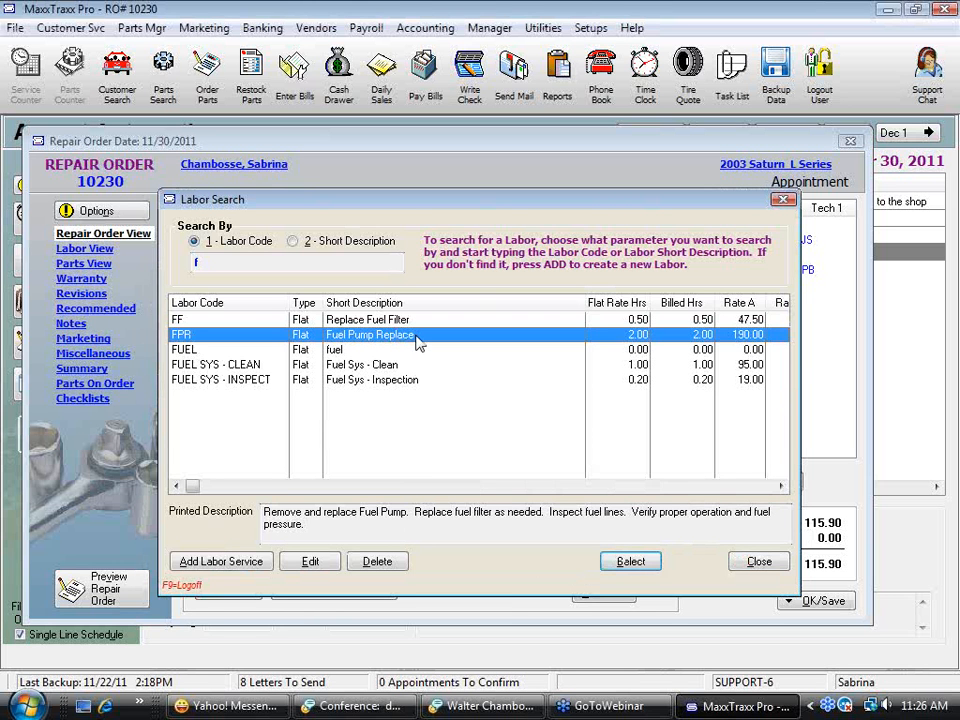
Step: Add the FPR labor to the repair order and assign the technician with employee code PB as Tech 1
{"action": "left_click", "coordinate": [634, 562]}
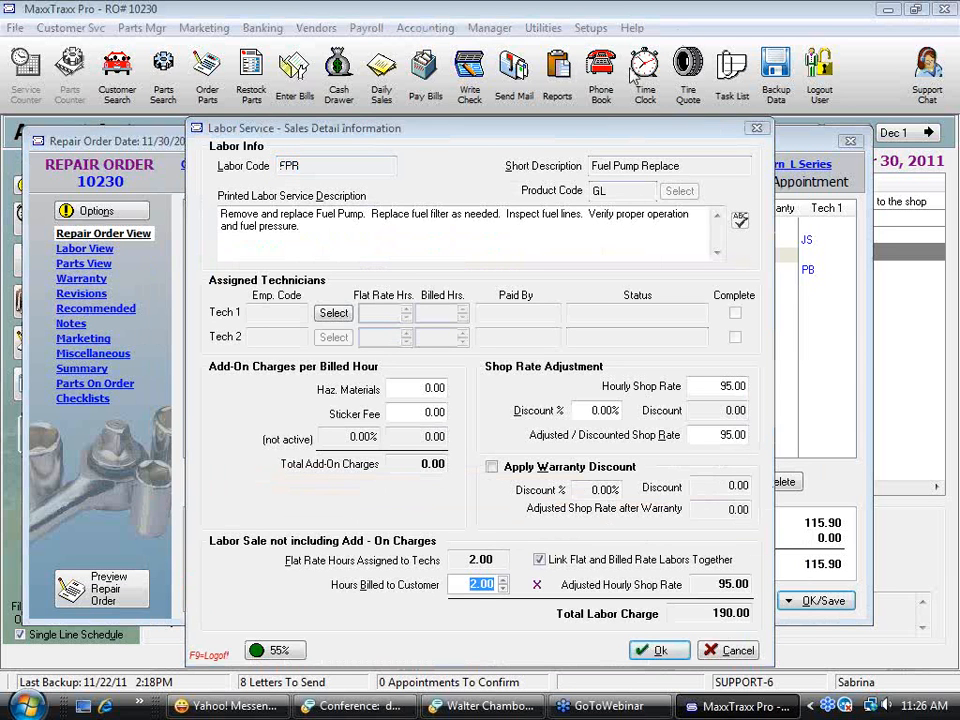
{"action": "left_click", "coordinate": [339, 230]}
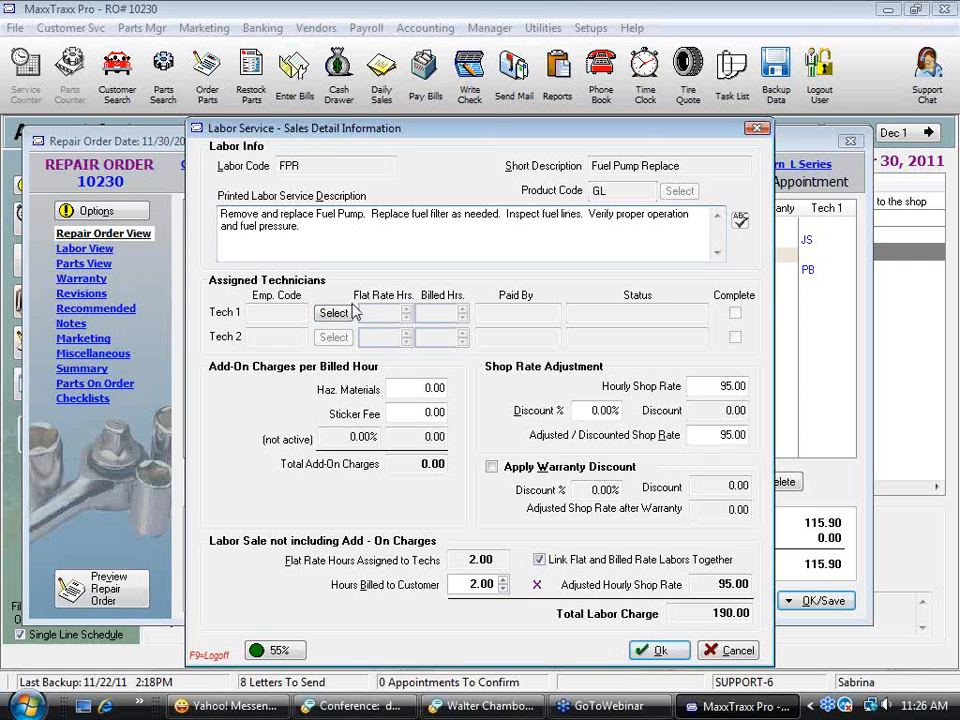
{"action": "left_click", "coordinate": [334, 313]}
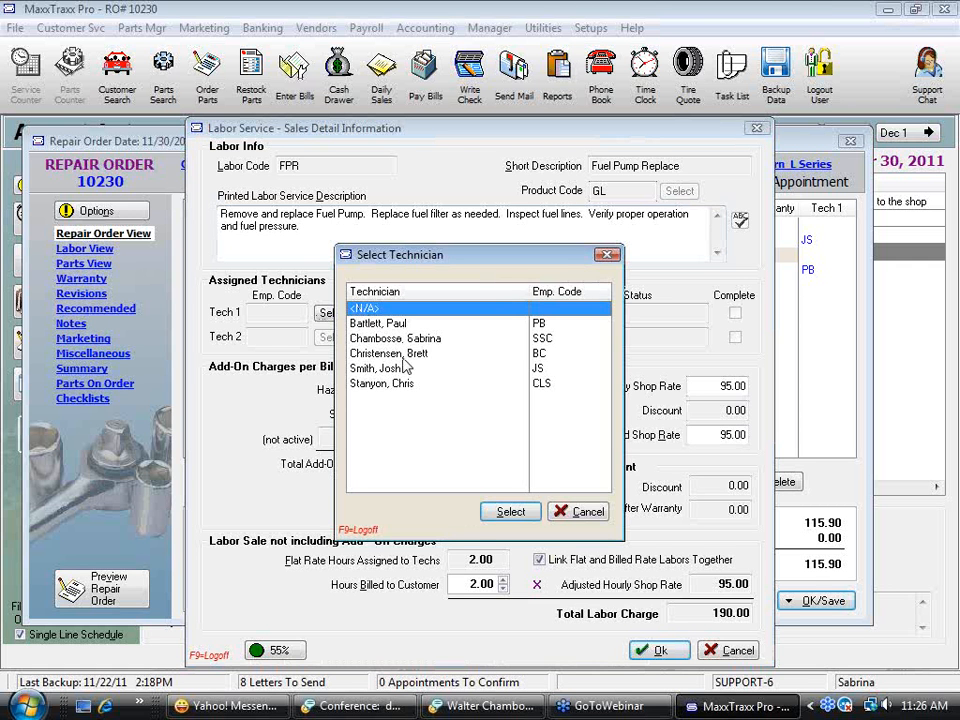
{"action": "double_click", "coordinate": [390, 323]}
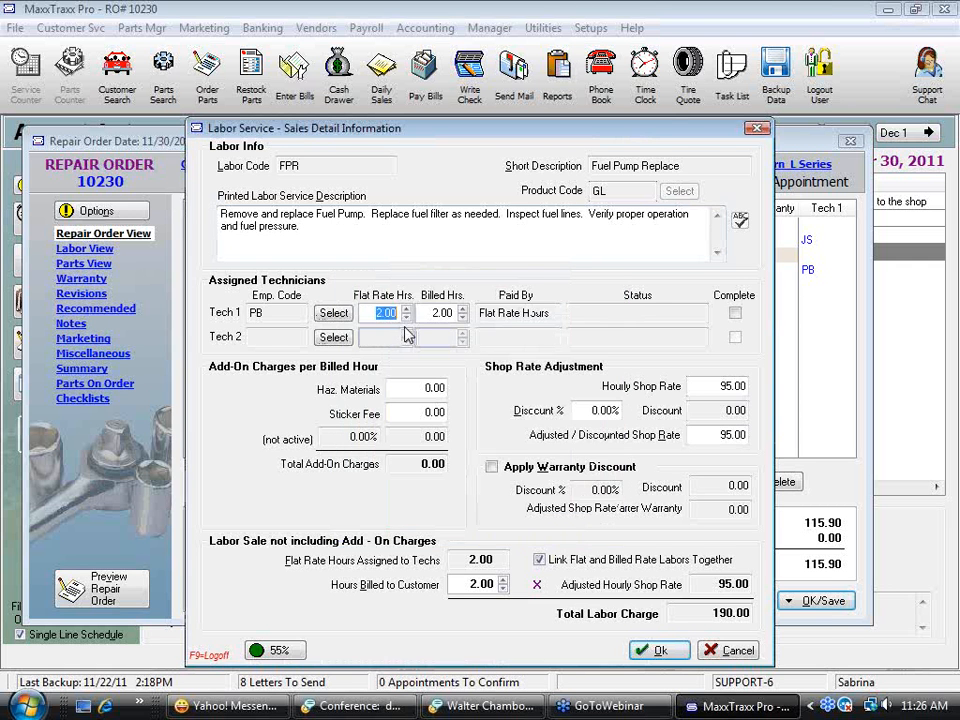
Step: Check the discount, hours billed and profitability of the fuel pump labor, and accept its sales details
{"action": "left_click", "coordinate": [603, 410]}
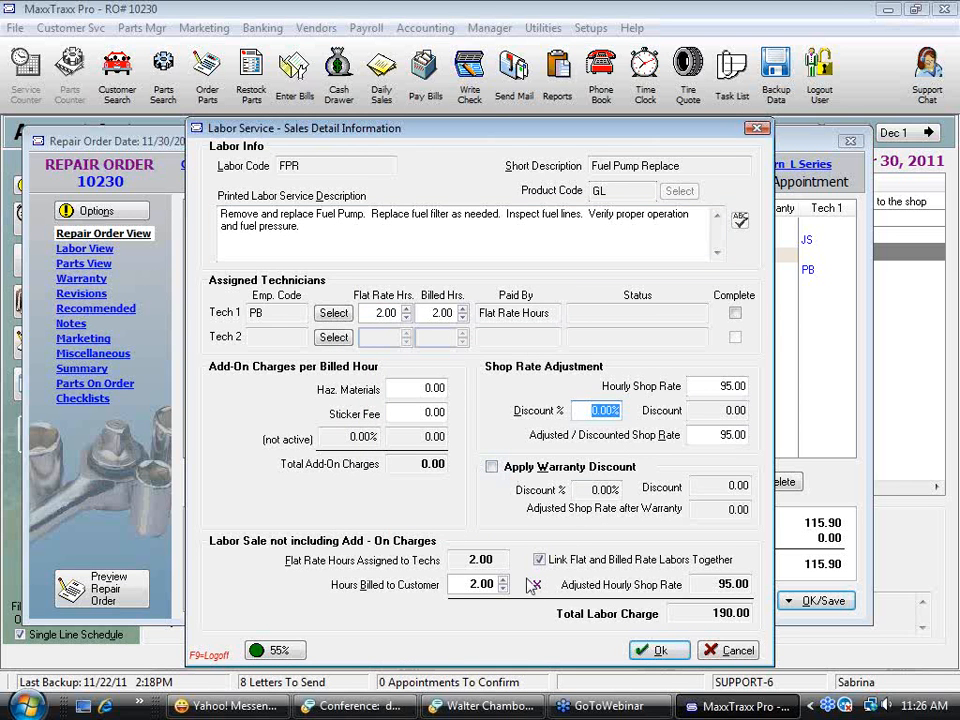
{"action": "left_click", "coordinate": [483, 588]}
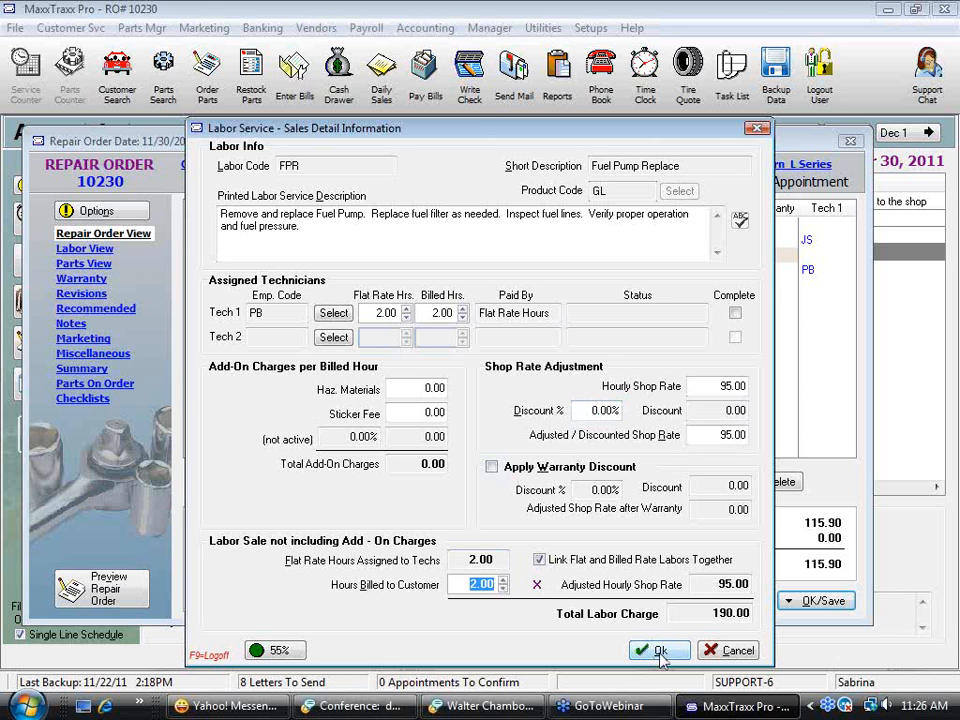
{"action": "left_click", "coordinate": [265, 651]}
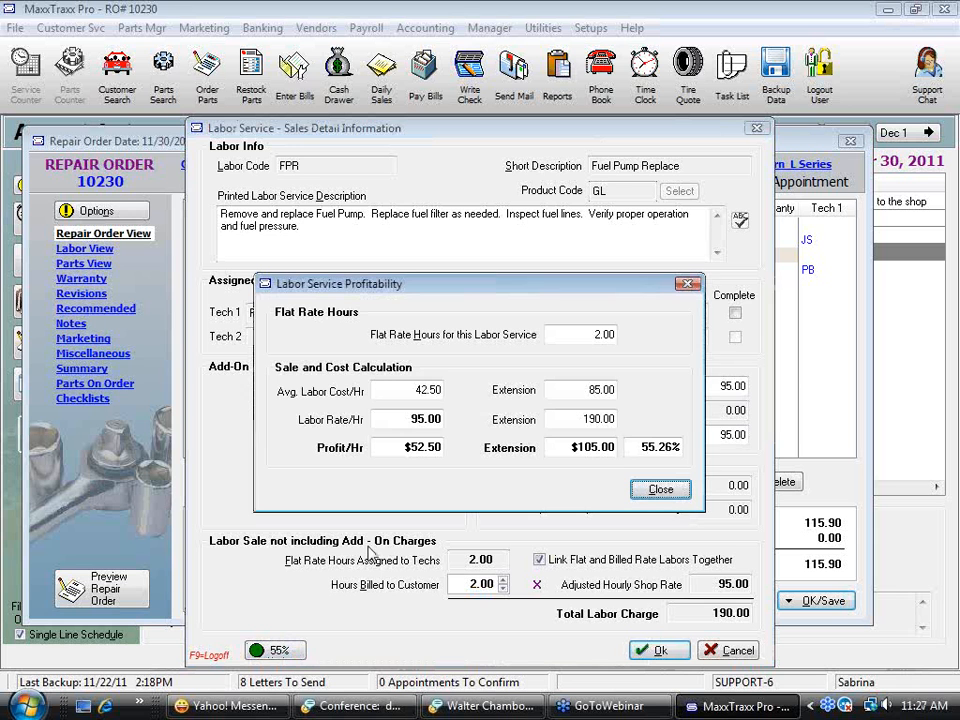
{"action": "left_click", "coordinate": [422, 390]}
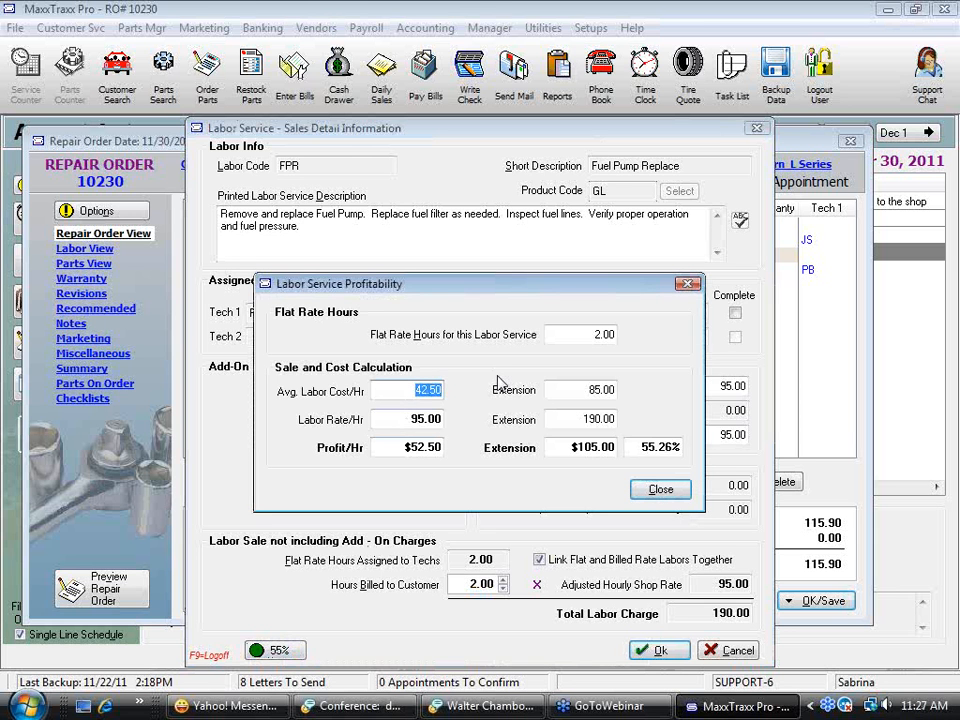
{"action": "left_click", "coordinate": [412, 419]}
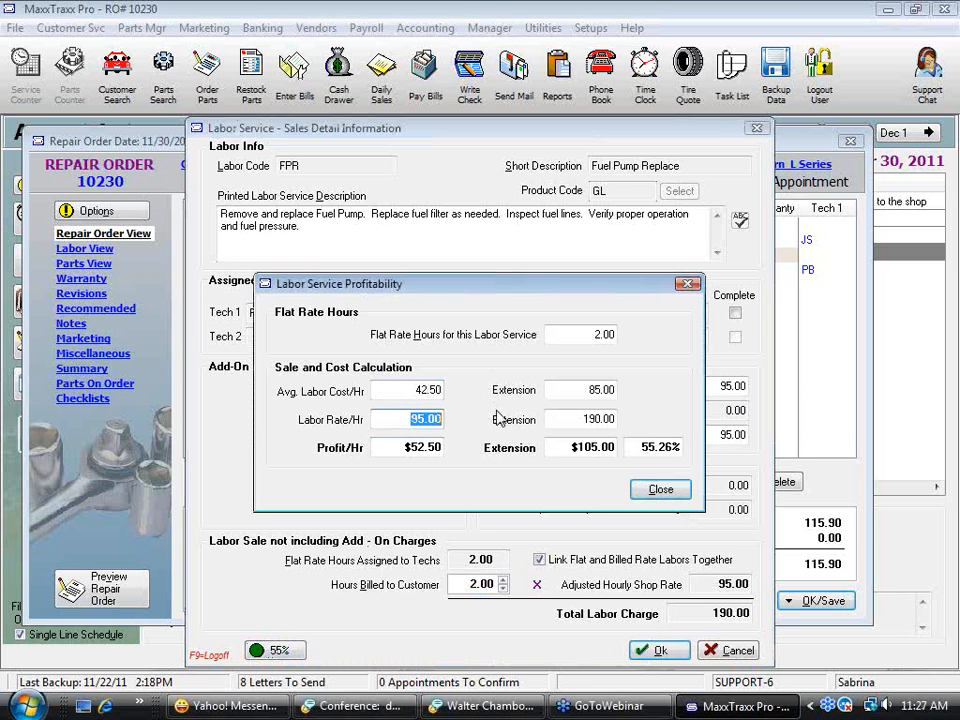
{"action": "key", "text": "Tab"}
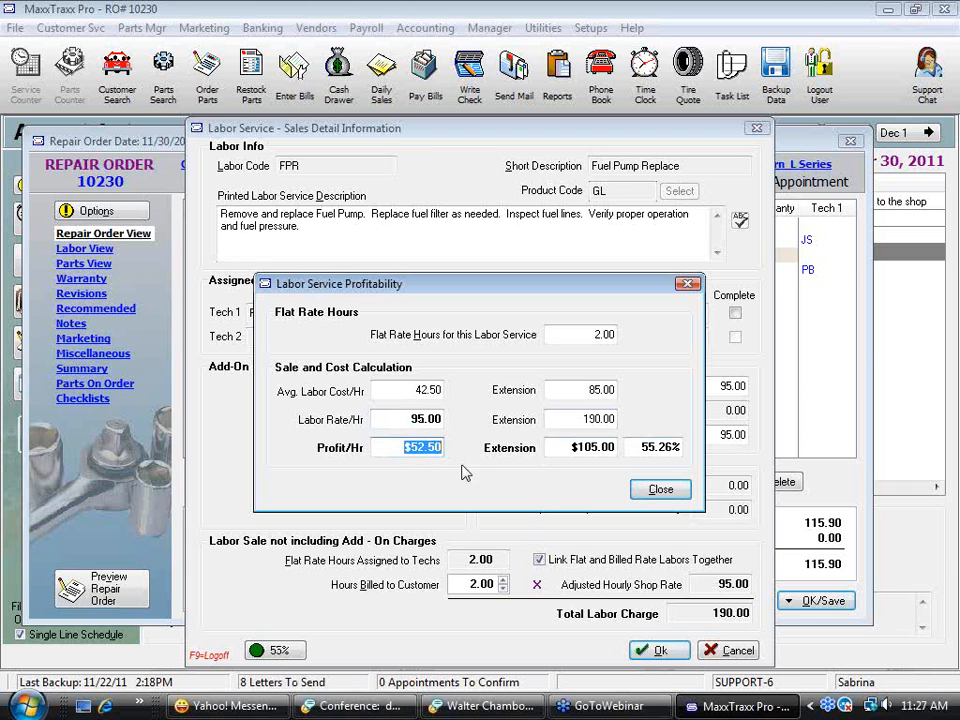
{"action": "left_click", "coordinate": [663, 490]}
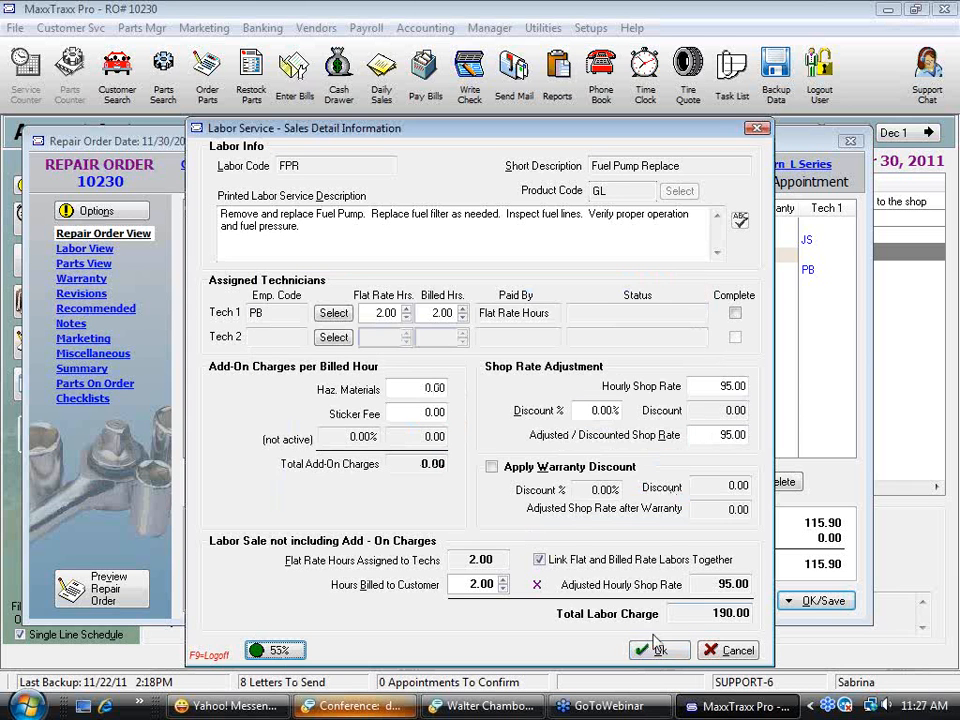
{"action": "left_click", "coordinate": [670, 651]}
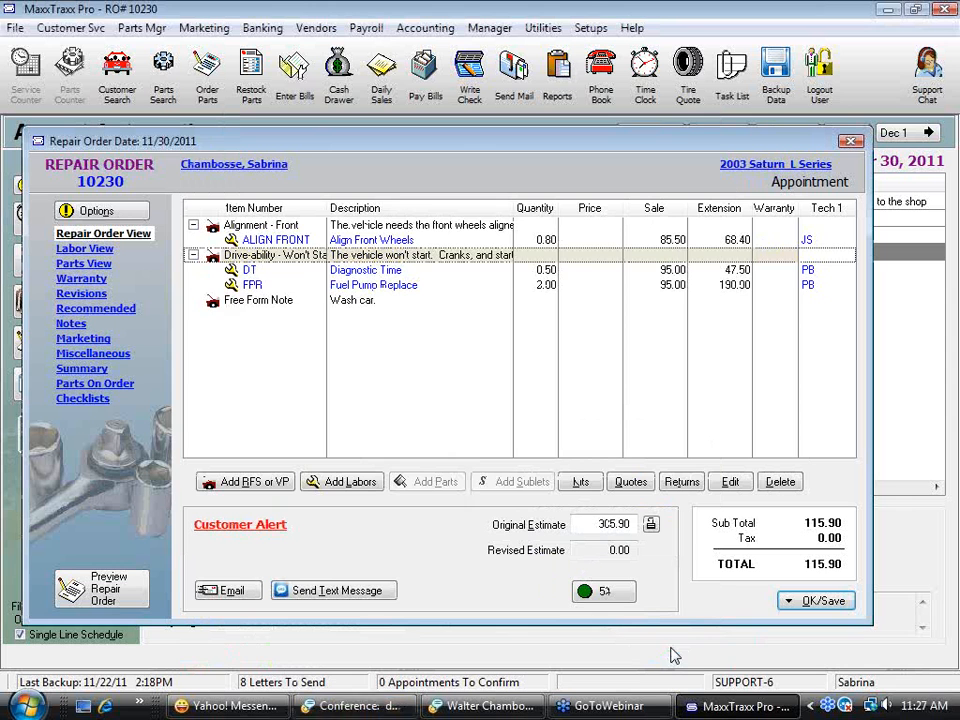
{"action": "left_click", "coordinate": [379, 274]}
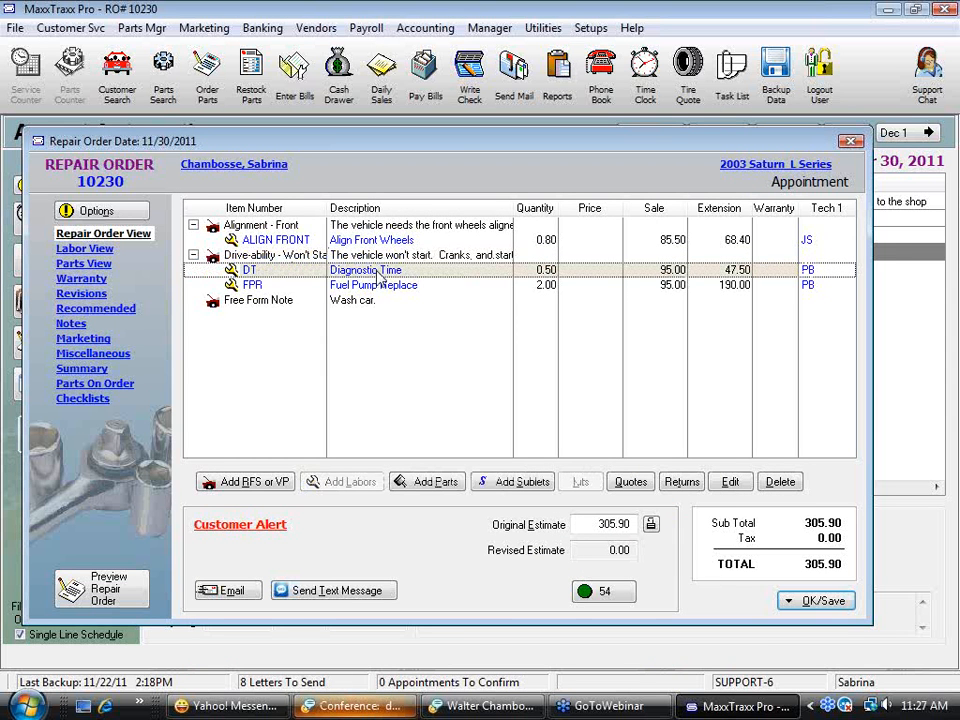
{"action": "left_click", "coordinate": [380, 287]}
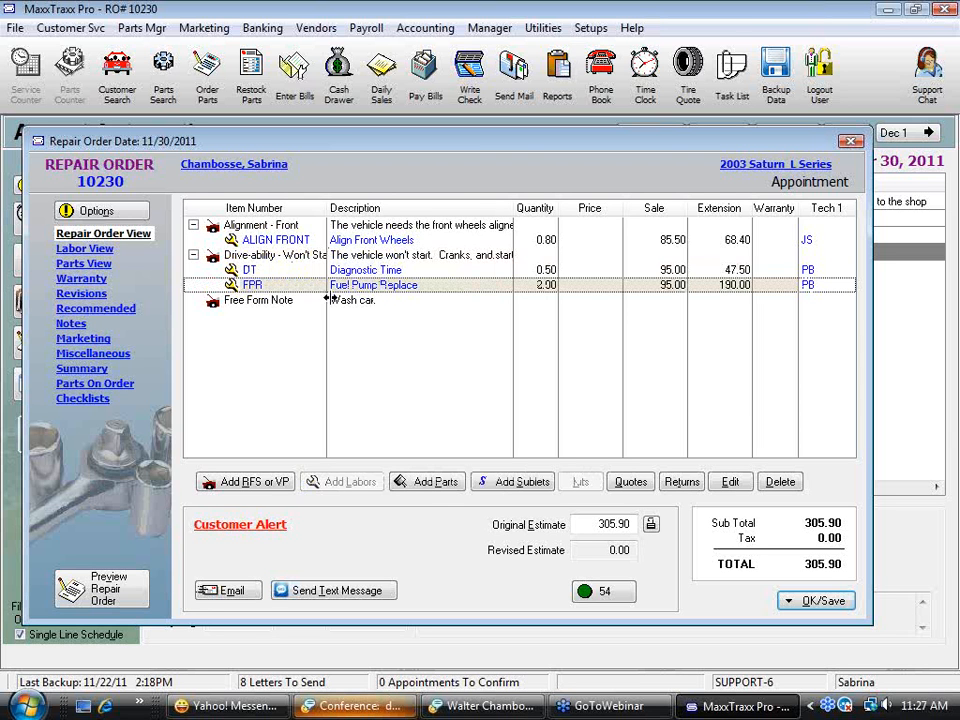
{"action": "left_click", "coordinate": [438, 482]}
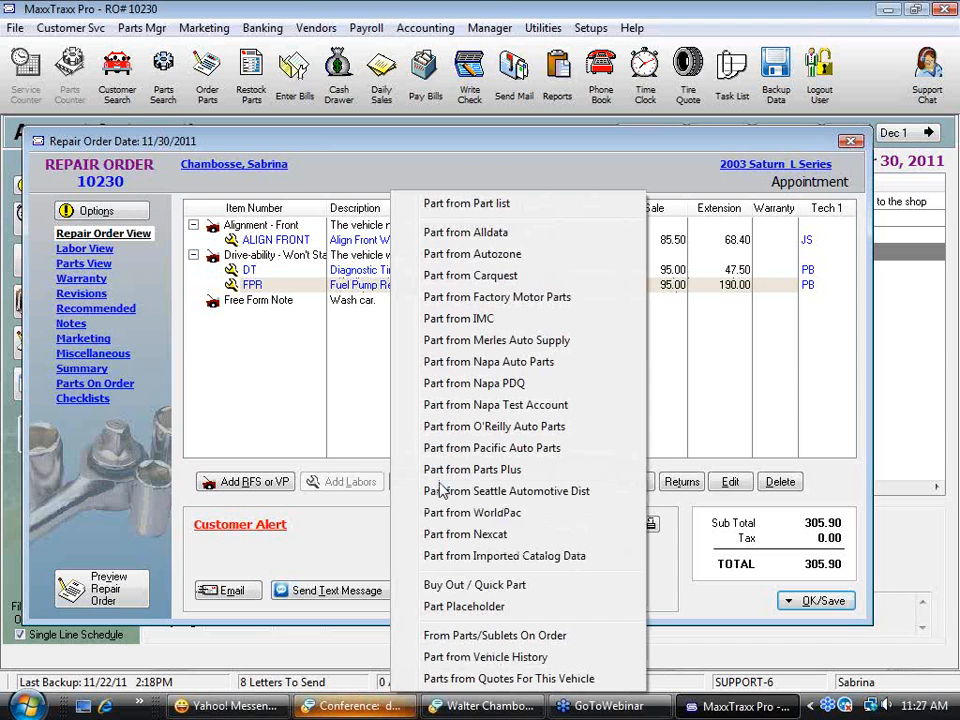
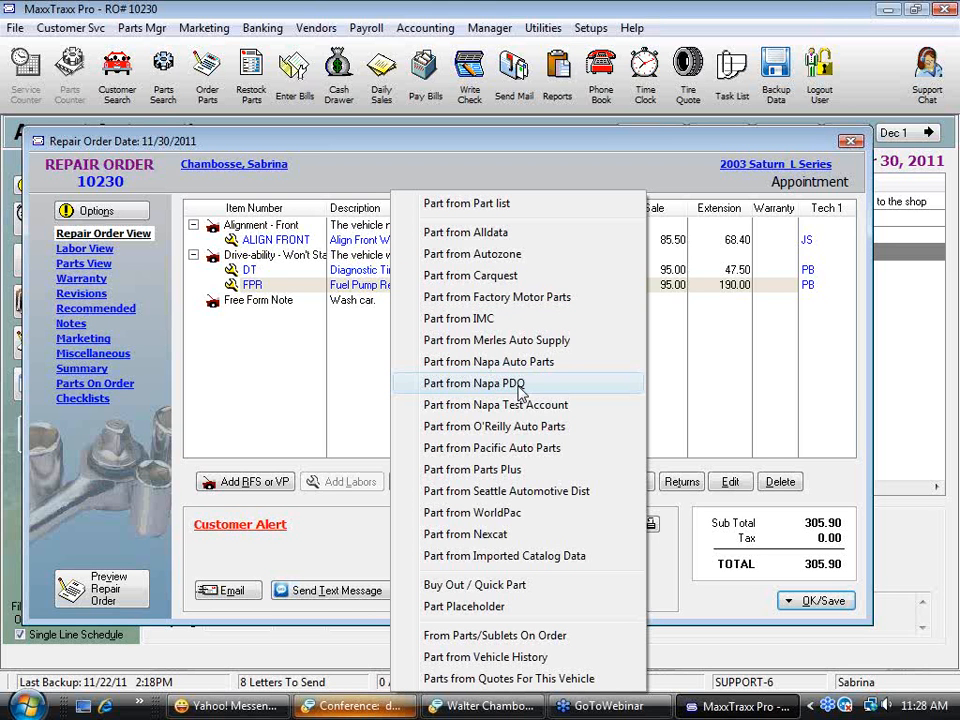
{"action": "left_click", "coordinate": [519, 388]}
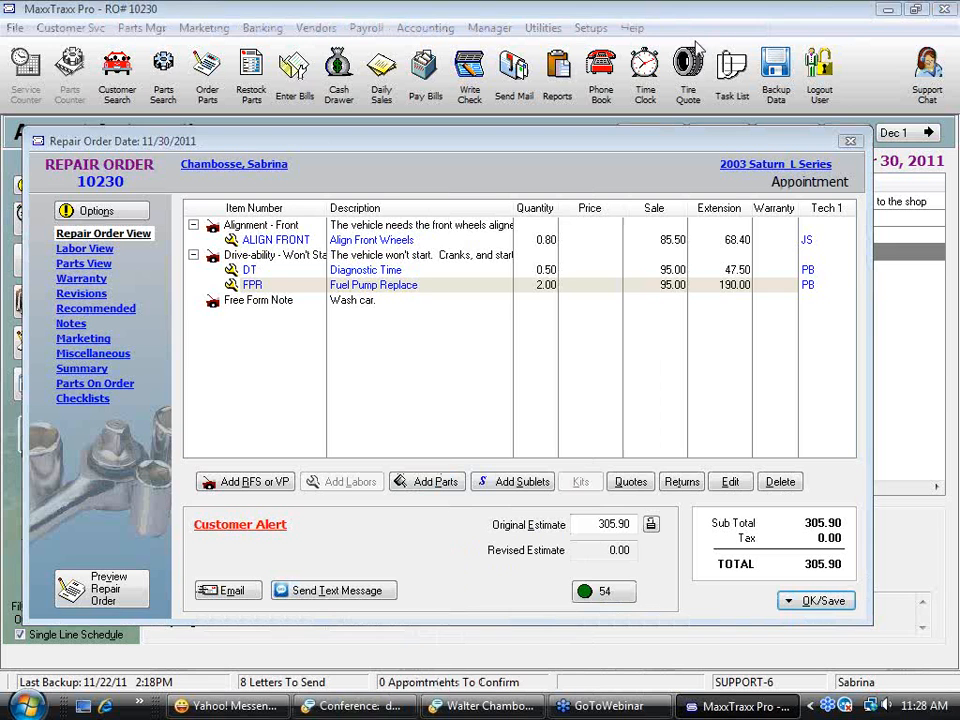
Step: Open the WorldPac parts catalog for the Fuel Pump Replace labor and search its part types for "fuel pump"
{"action": "left_click", "coordinate": [428, 287]}
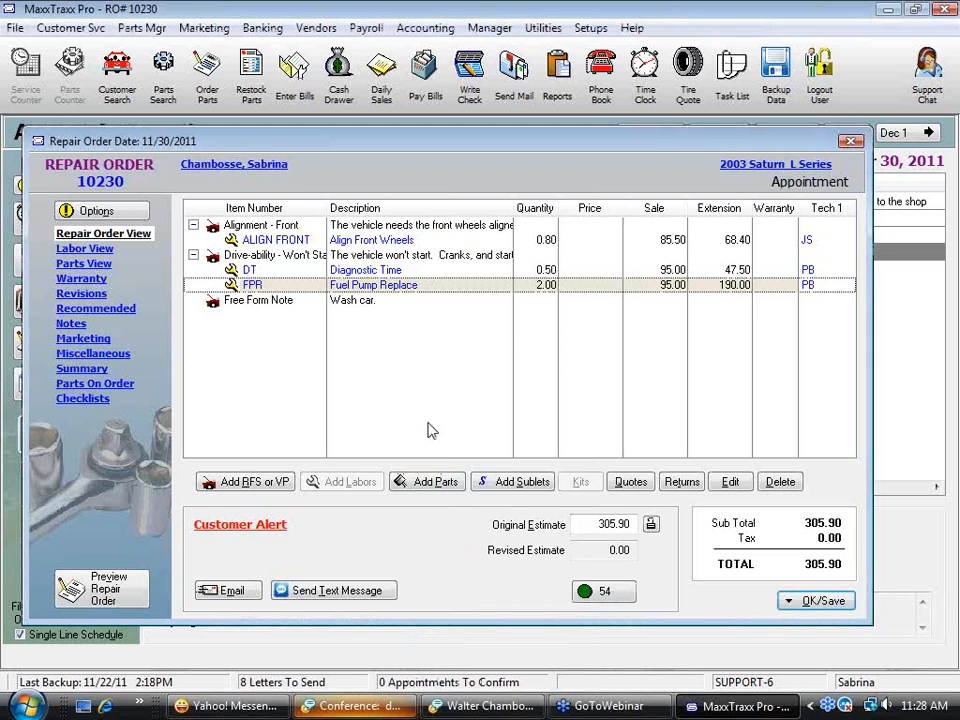
{"action": "left_click", "coordinate": [433, 482]}
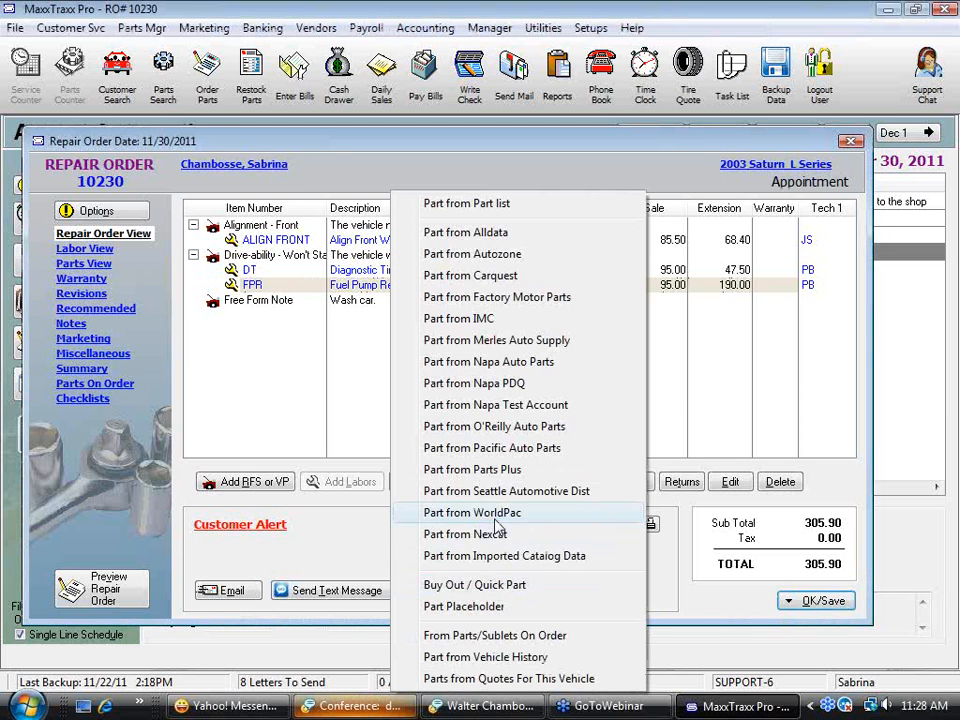
{"action": "left_click", "coordinate": [495, 518]}
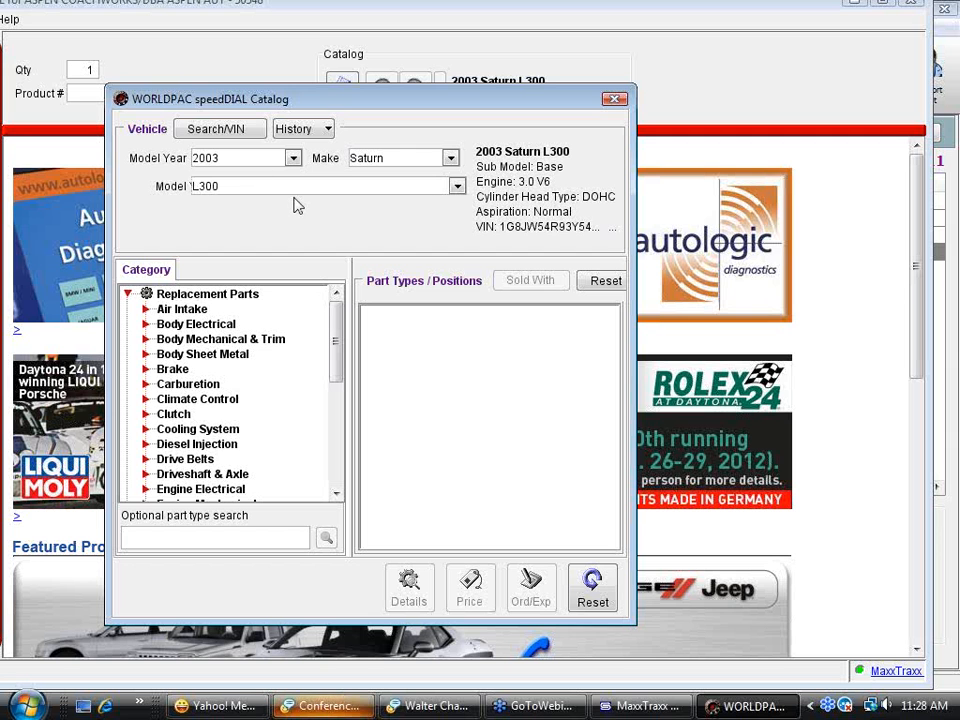
{"action": "left_click", "coordinate": [189, 541]}
{"action": "type", "text": "fuel pump"}
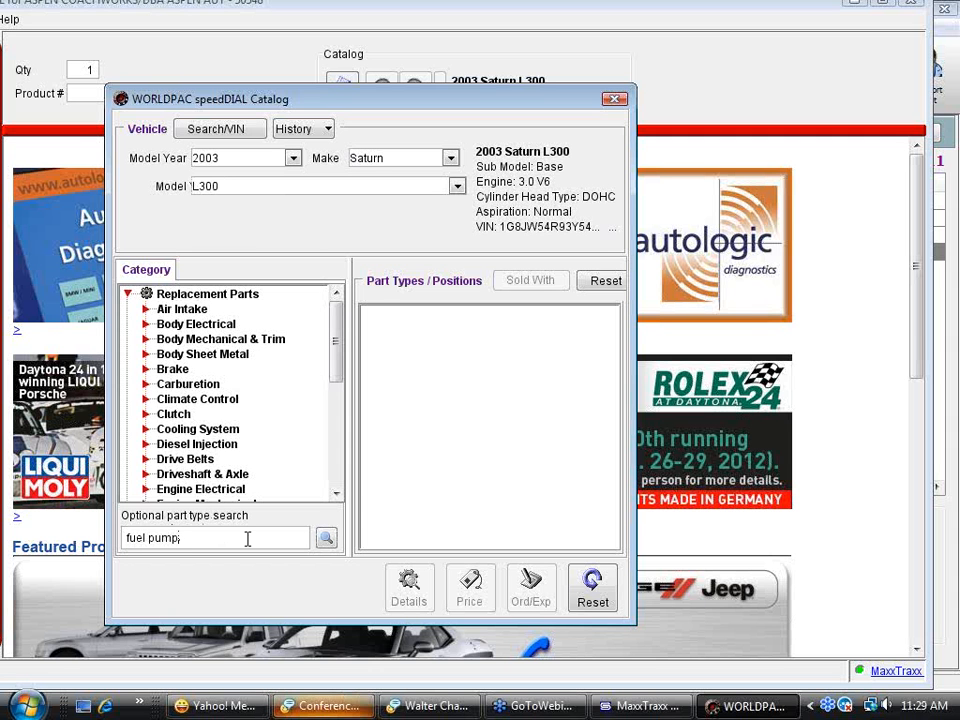
{"action": "left_click", "coordinate": [326, 540]}
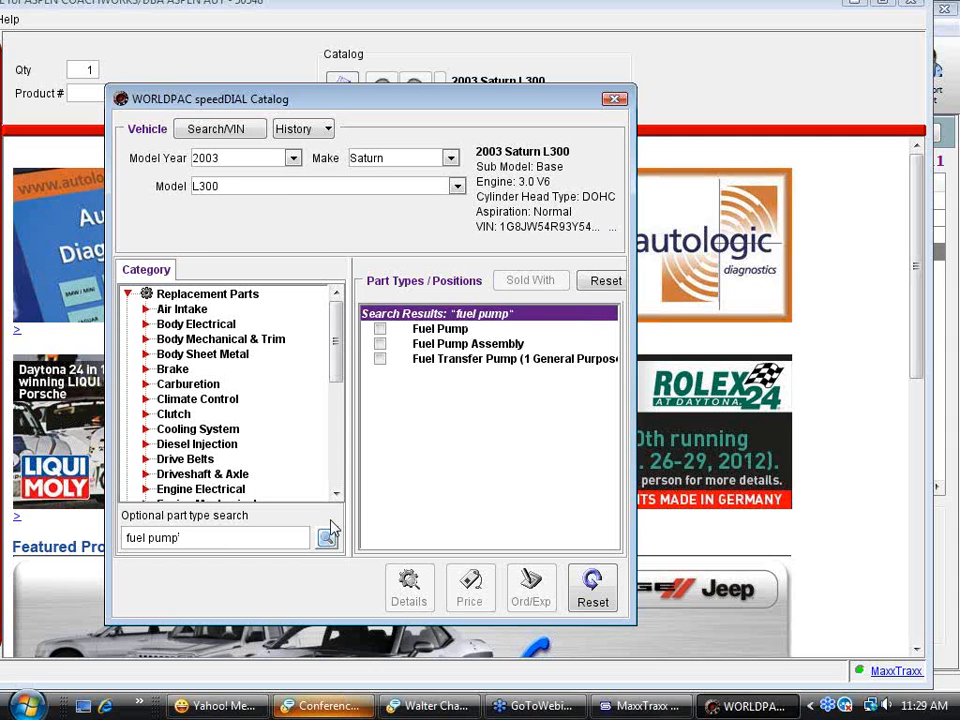
Step: Price the Fuel Pump part type, order one Delphi fuel pump assembly 22710031, and transfer it from WorldPac onto the MaxxTraxx repair order
{"action": "left_click", "coordinate": [381, 330]}
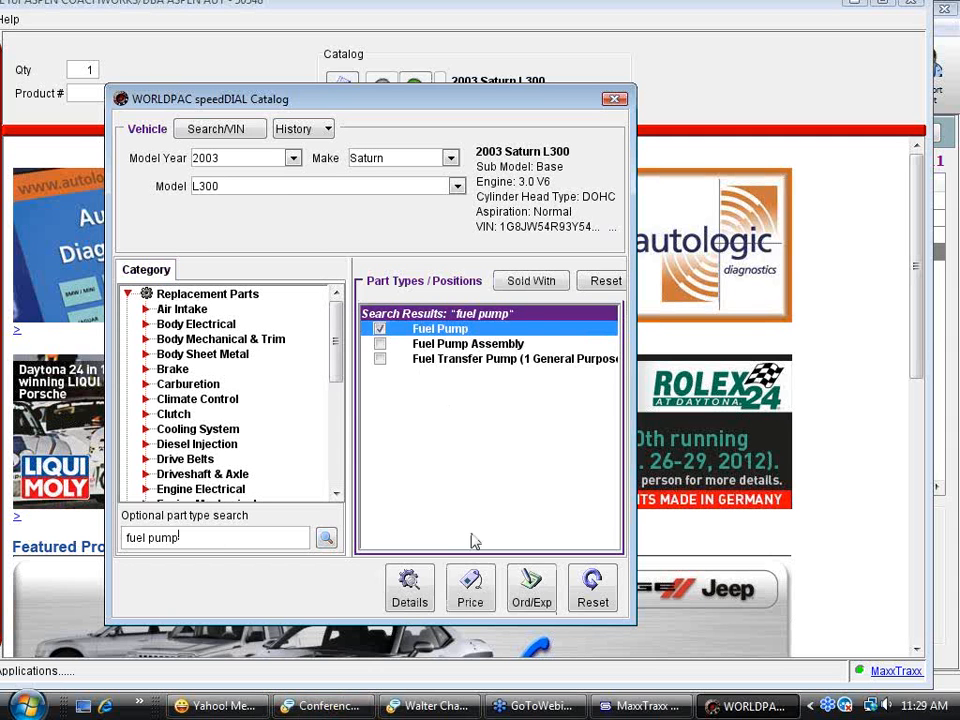
{"action": "left_click", "coordinate": [472, 590]}
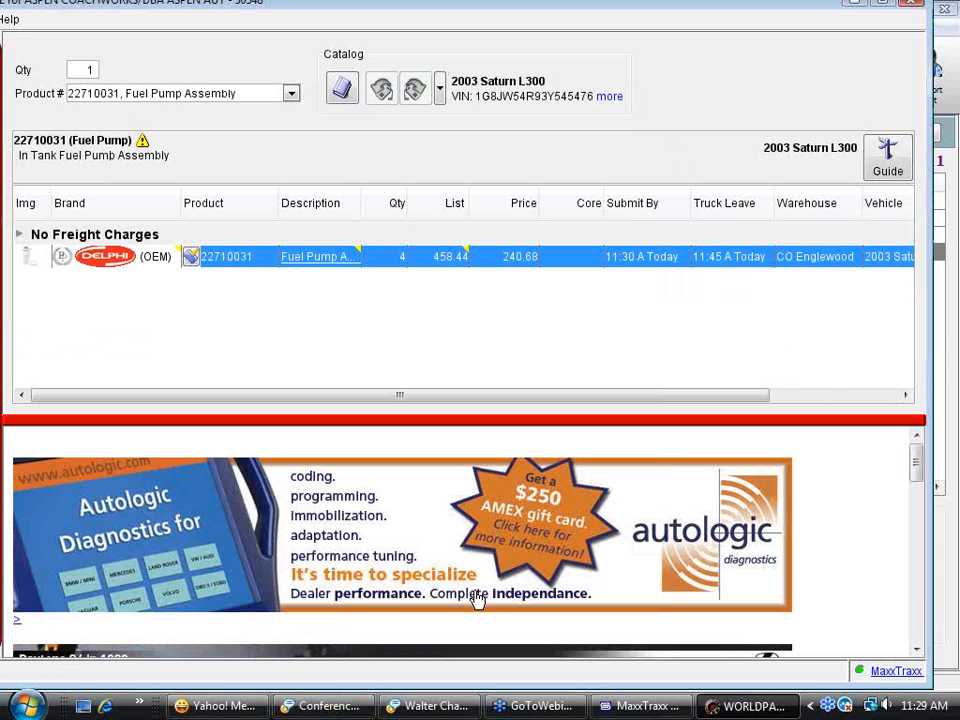
{"action": "left_click", "coordinate": [193, 258]}
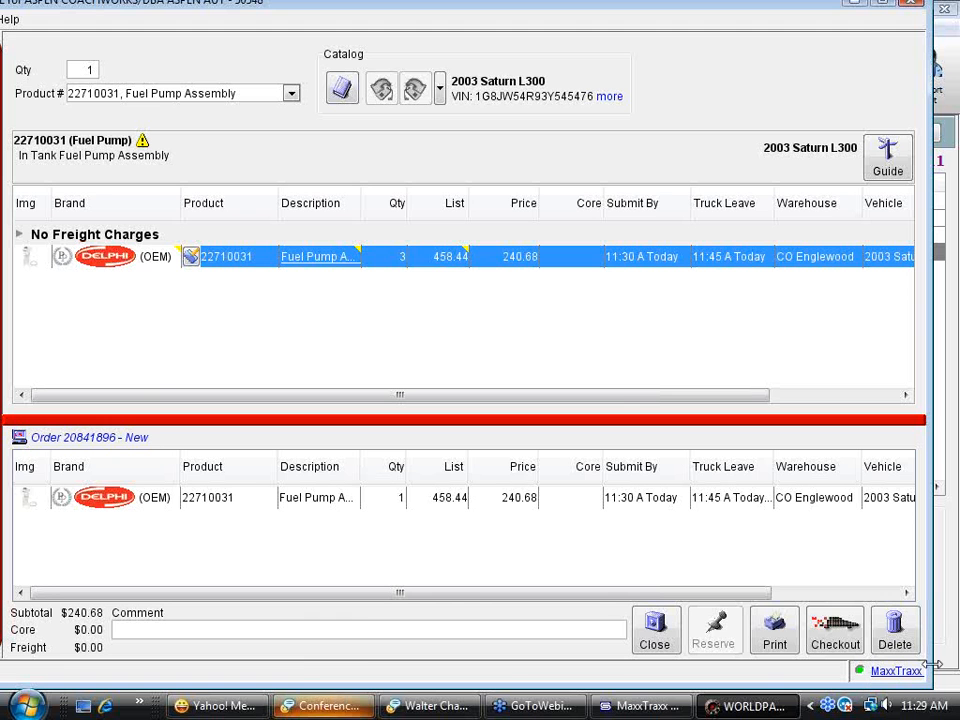
{"action": "left_click", "coordinate": [900, 673]}
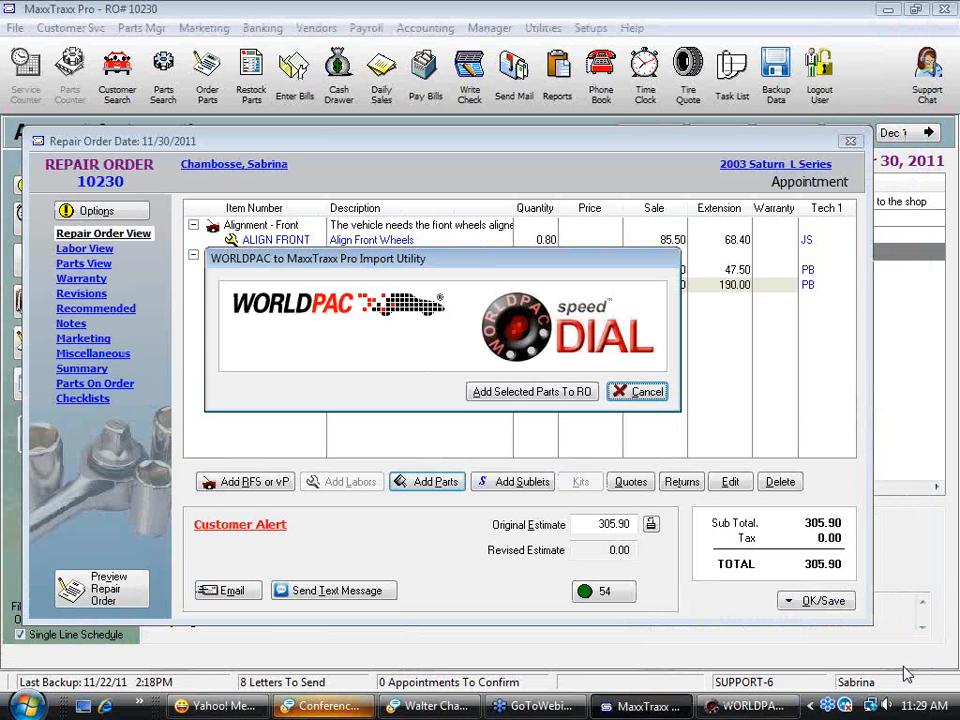
{"action": "left_click", "coordinate": [512, 394]}
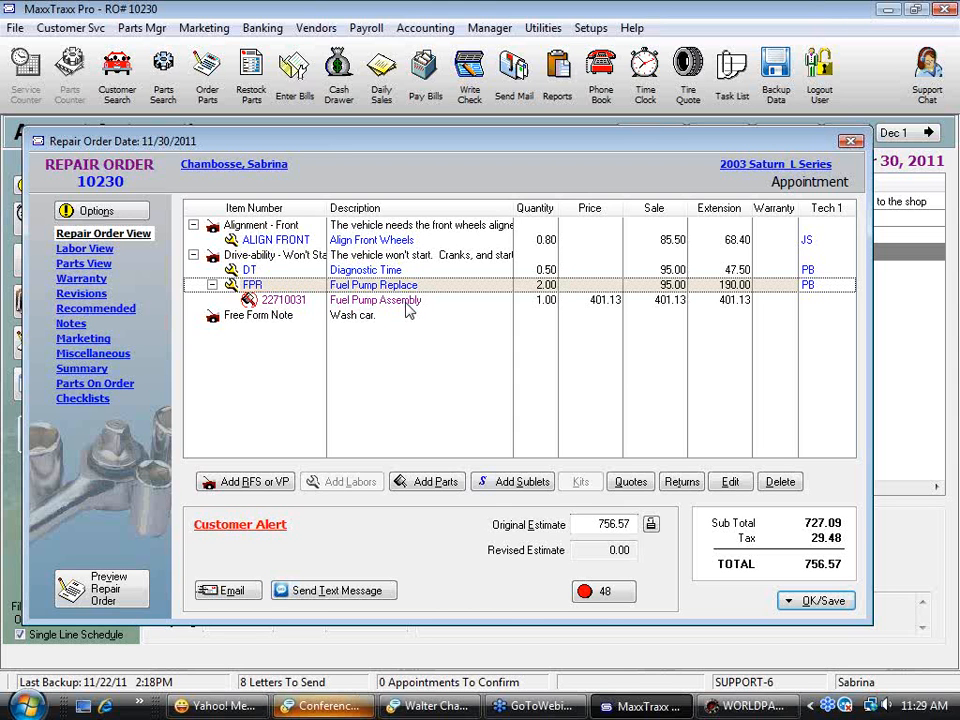
Step: Review the fuel pump assembly's cost, price matrix, list price and inventory setting, and accept its sales details
{"action": "double_click", "coordinate": [406, 303]}
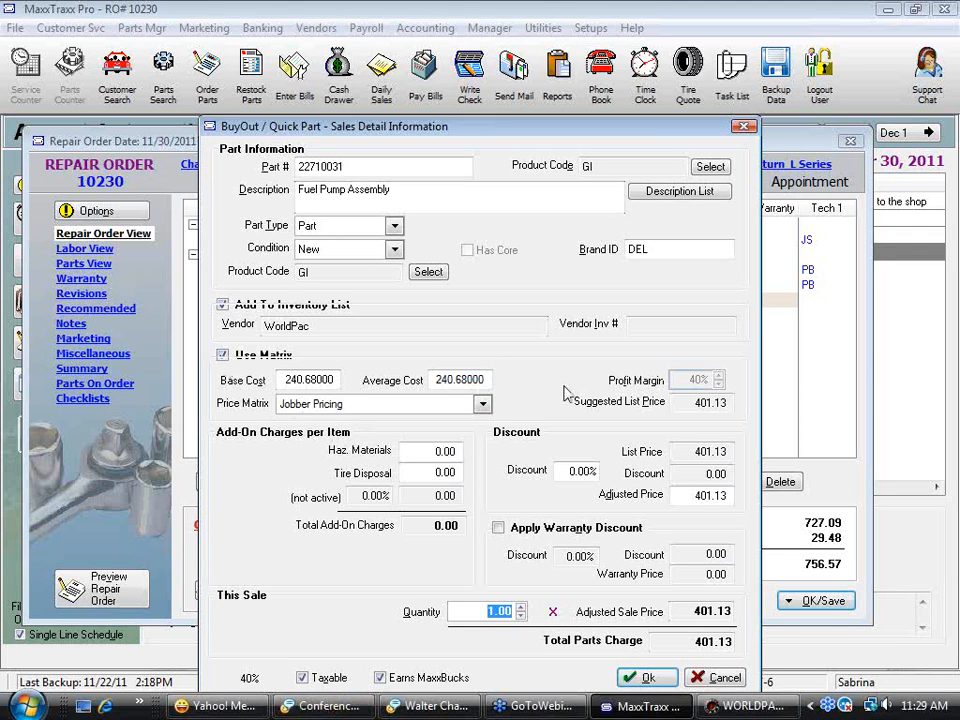
{"action": "double_click", "coordinate": [700, 451]}
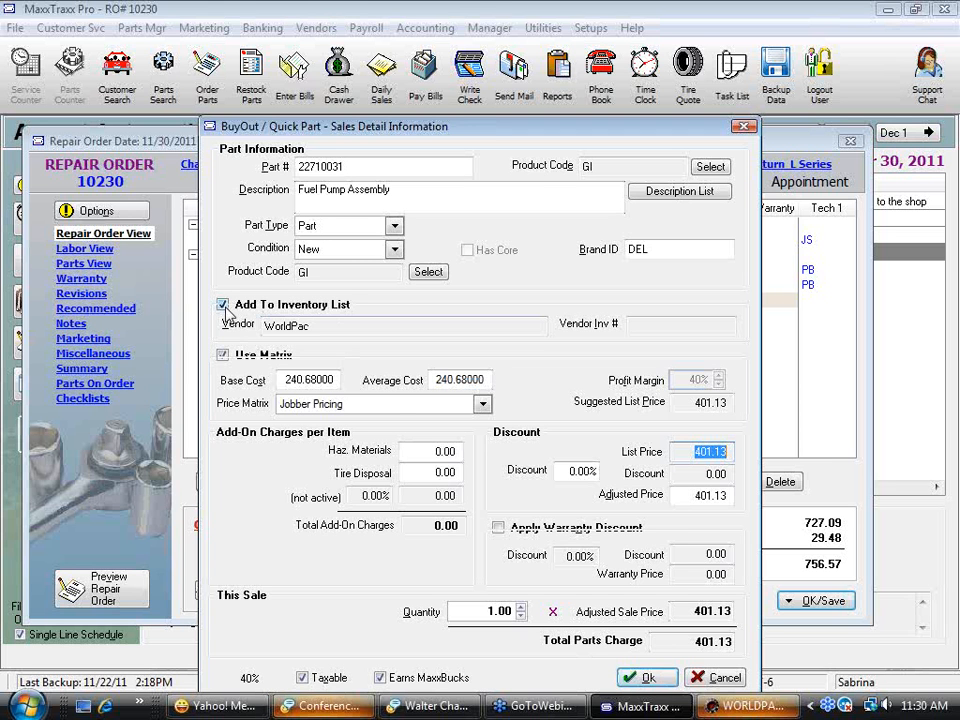
{"action": "left_click", "coordinate": [650, 678]}
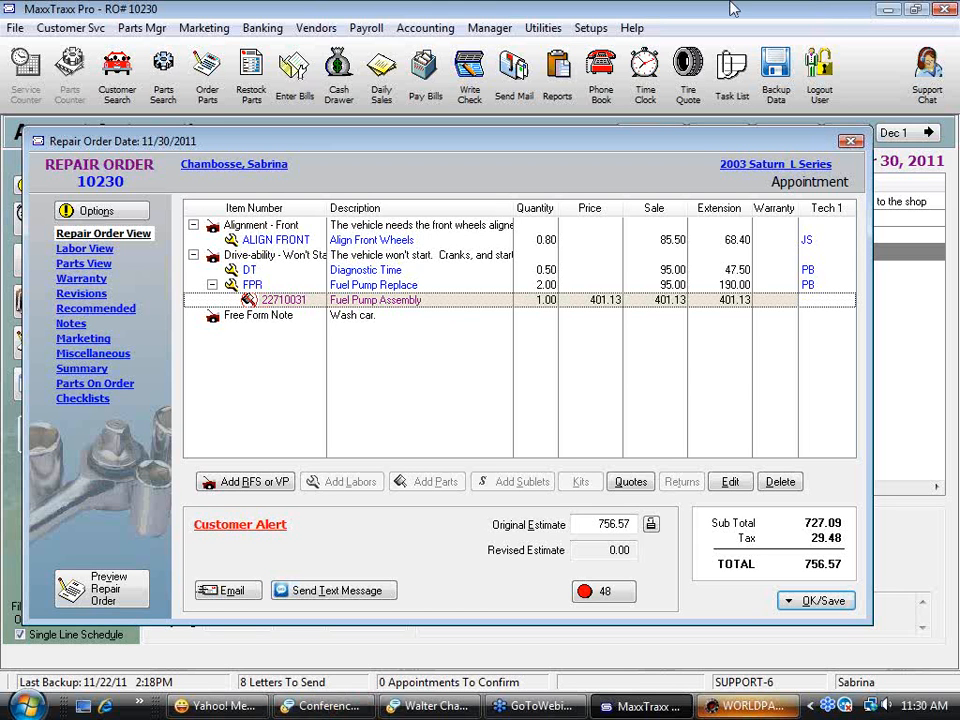
{"action": "left_click", "coordinate": [693, 54]}
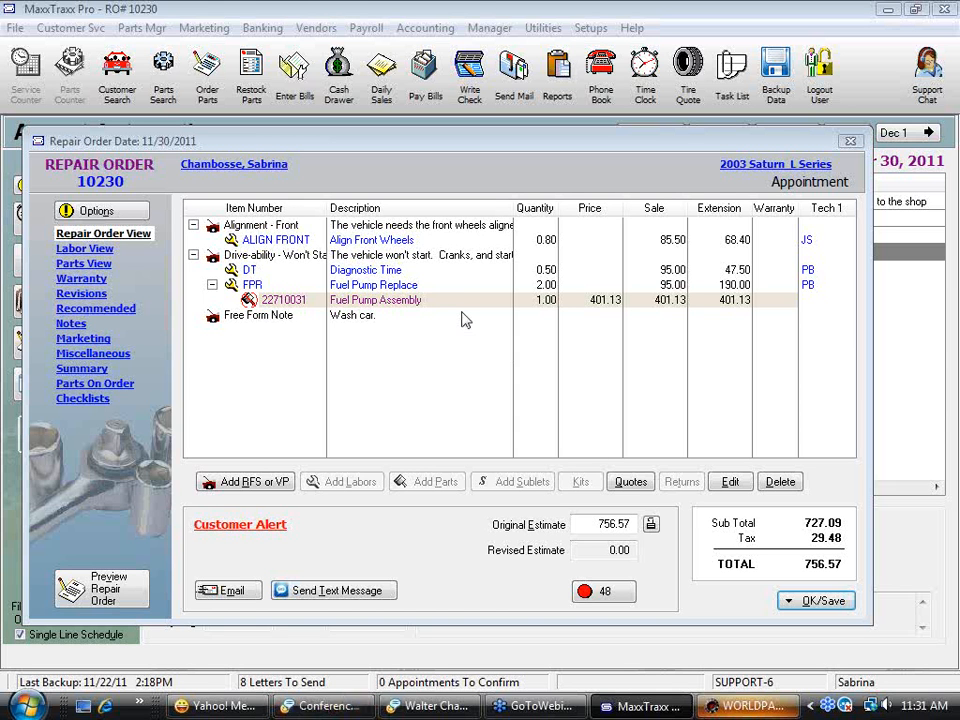
Step: Check the save choices and which parts or sublets on this repair order need to be ordered
{"action": "left_click", "coordinate": [828, 603]}
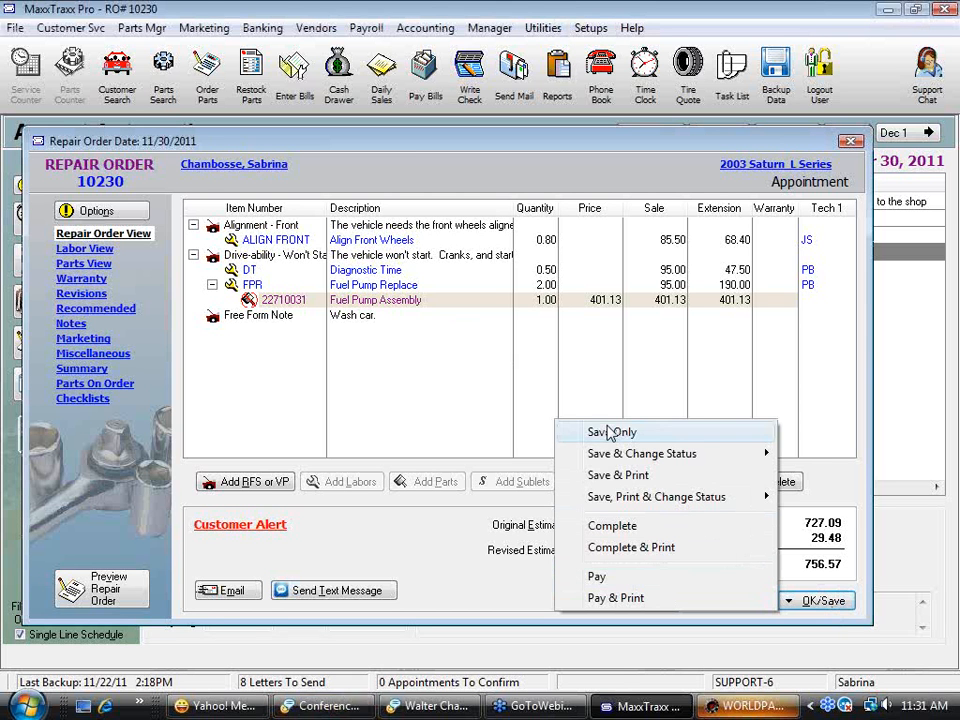
{"action": "left_click", "coordinate": [103, 213]}
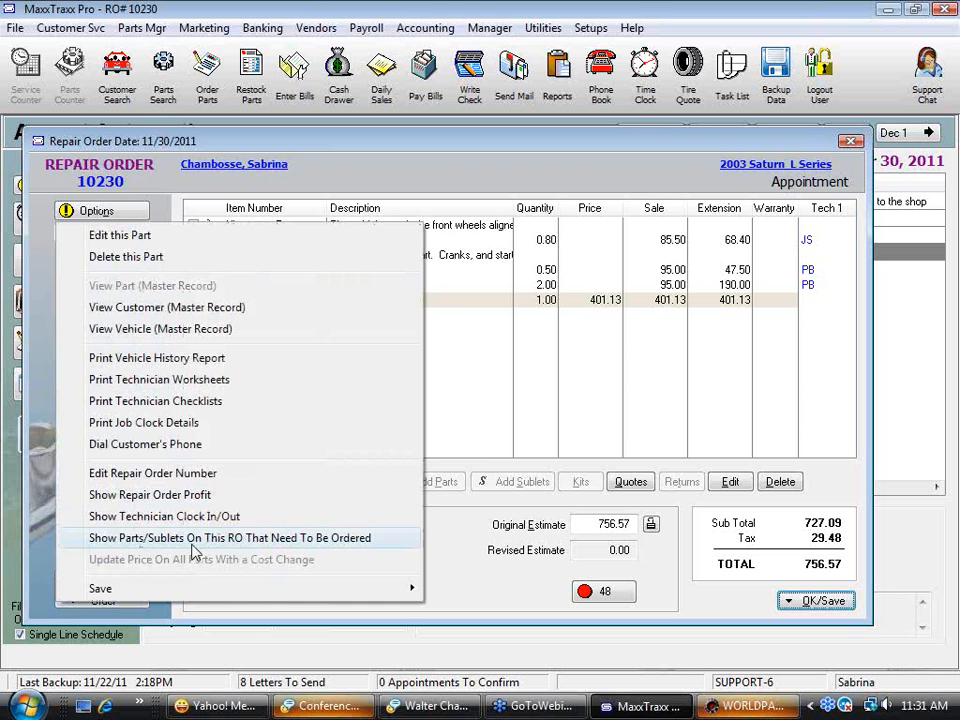
{"action": "left_click", "coordinate": [338, 545]}
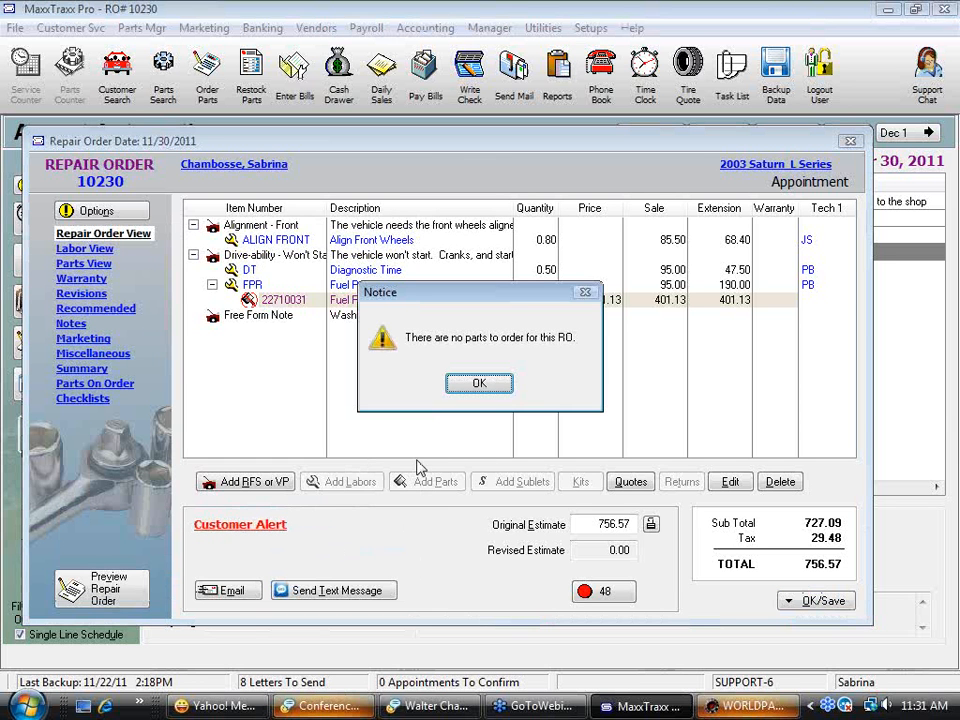
{"action": "left_click", "coordinate": [479, 383]}
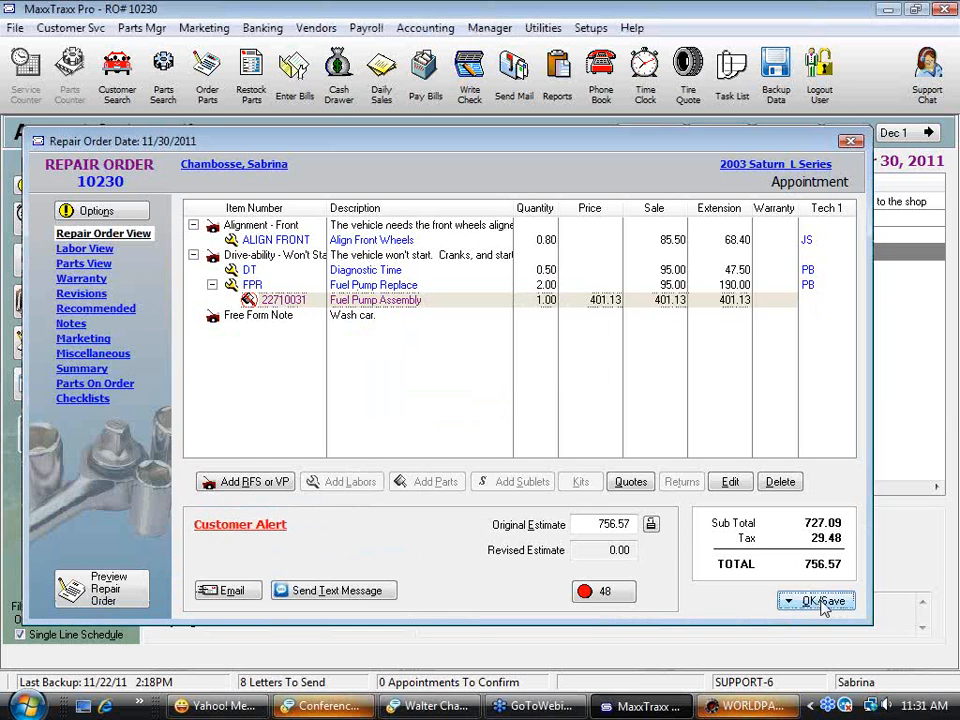
Step: Save the repair order without printing, tag the fuel pump assembly for ordering, and send it as a Single Vendor Quick Order
{"action": "left_click", "coordinate": [804, 600]}
{"action": "left_click", "coordinate": [636, 434]}
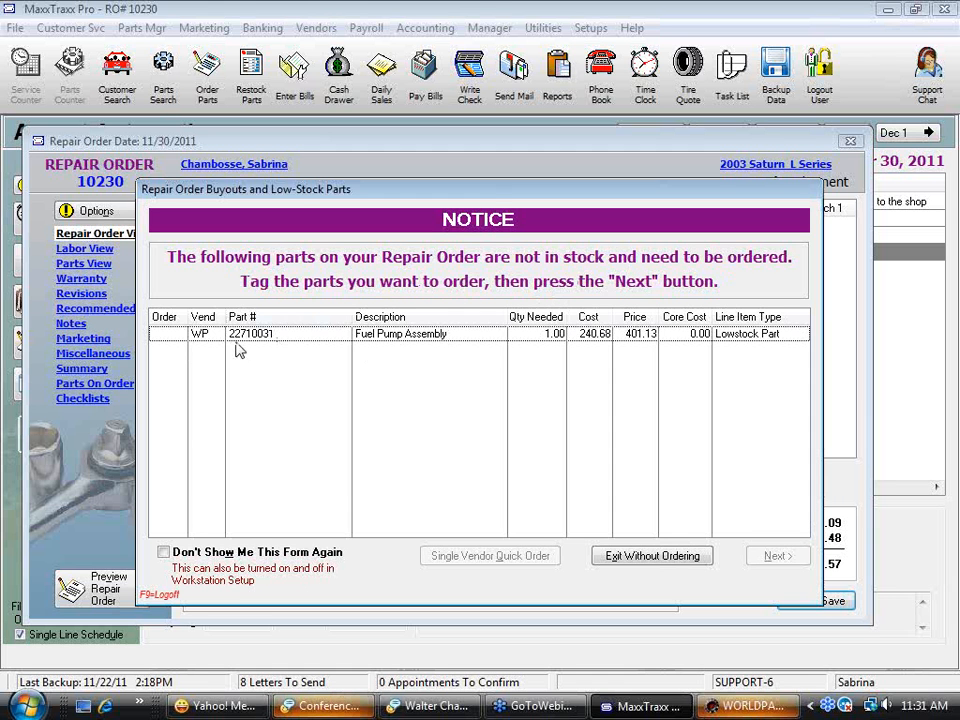
{"action": "left_click", "coordinate": [163, 336]}
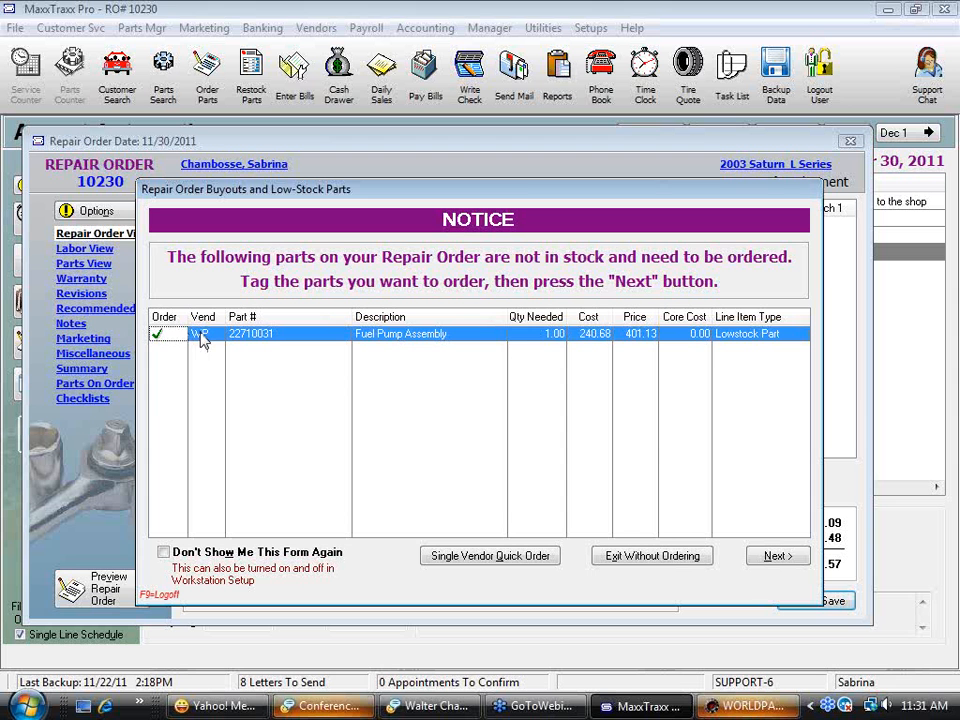
{"action": "left_click", "coordinate": [490, 556]}
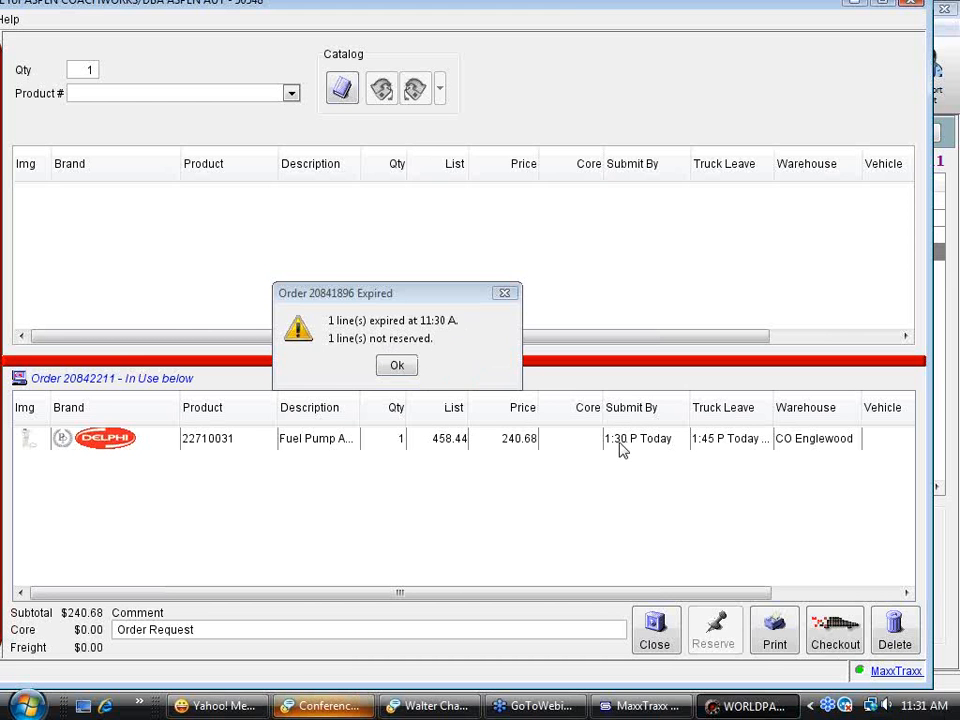
Step: Dismiss the expired order notice and delete the new fuel pump order request in WorldPac speedDIAL
{"action": "left_click", "coordinate": [397, 366]}
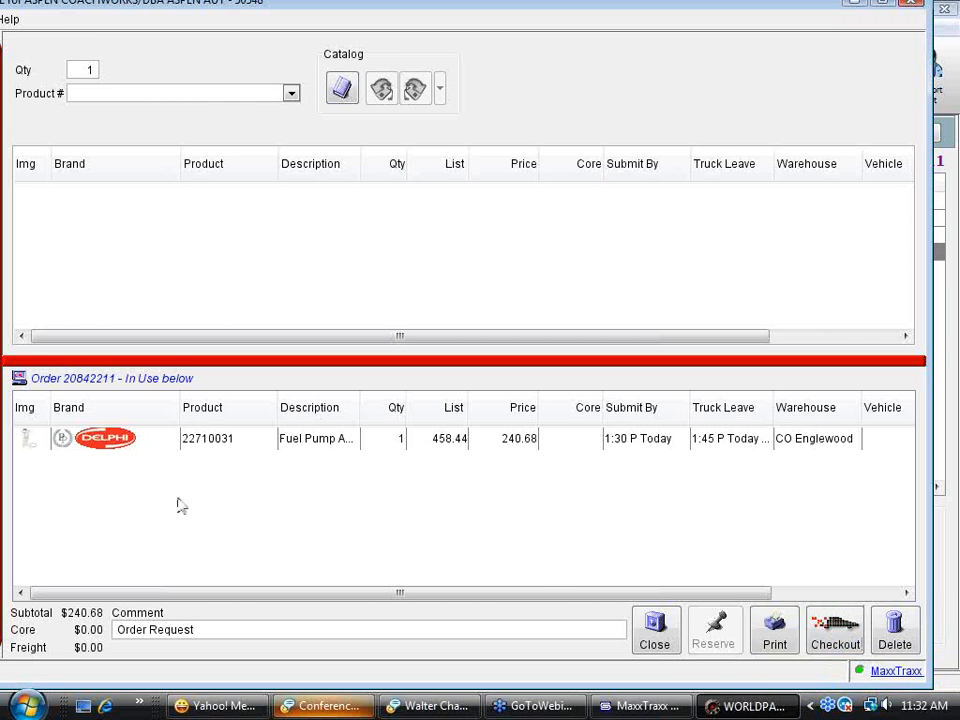
{"action": "left_click", "coordinate": [630, 712]}
{"action": "left_click", "coordinate": [246, 442]}
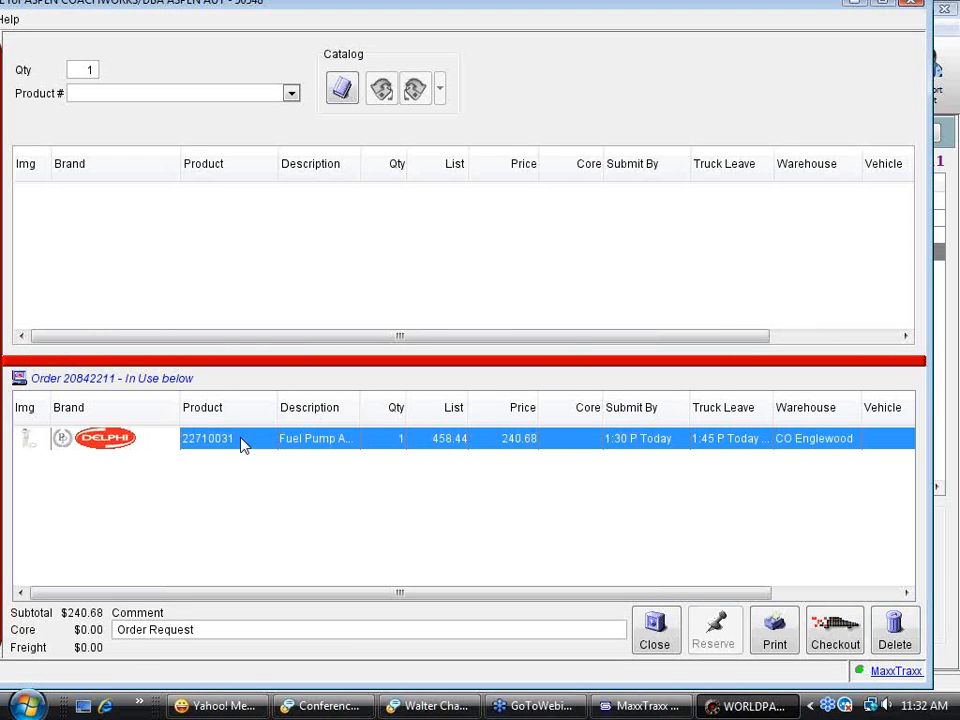
{"action": "left_click", "coordinate": [893, 625]}
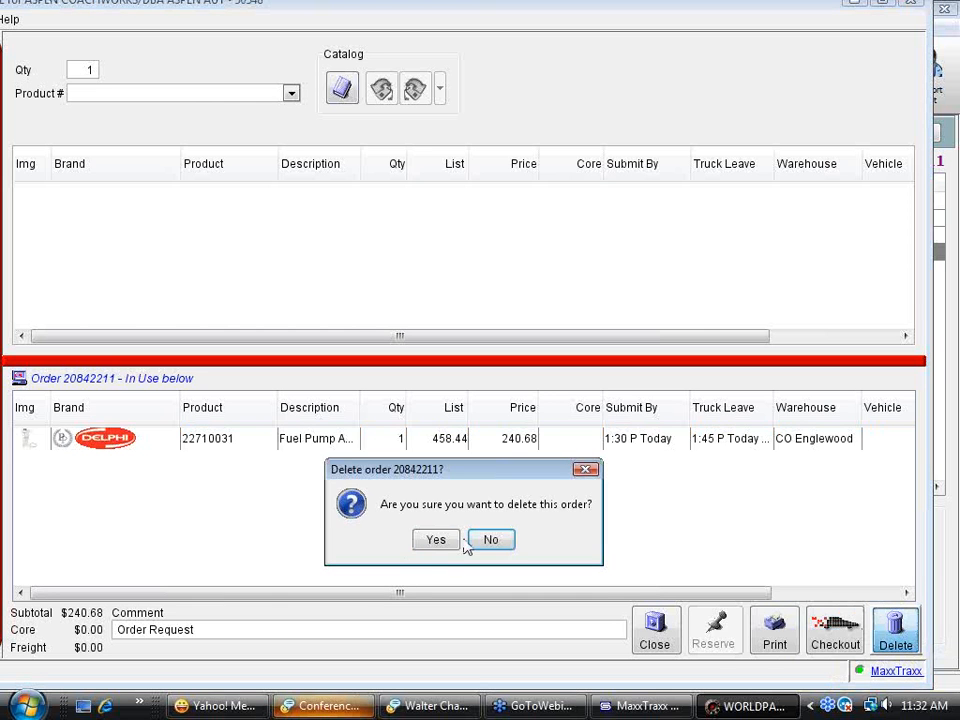
{"action": "left_click", "coordinate": [437, 541]}
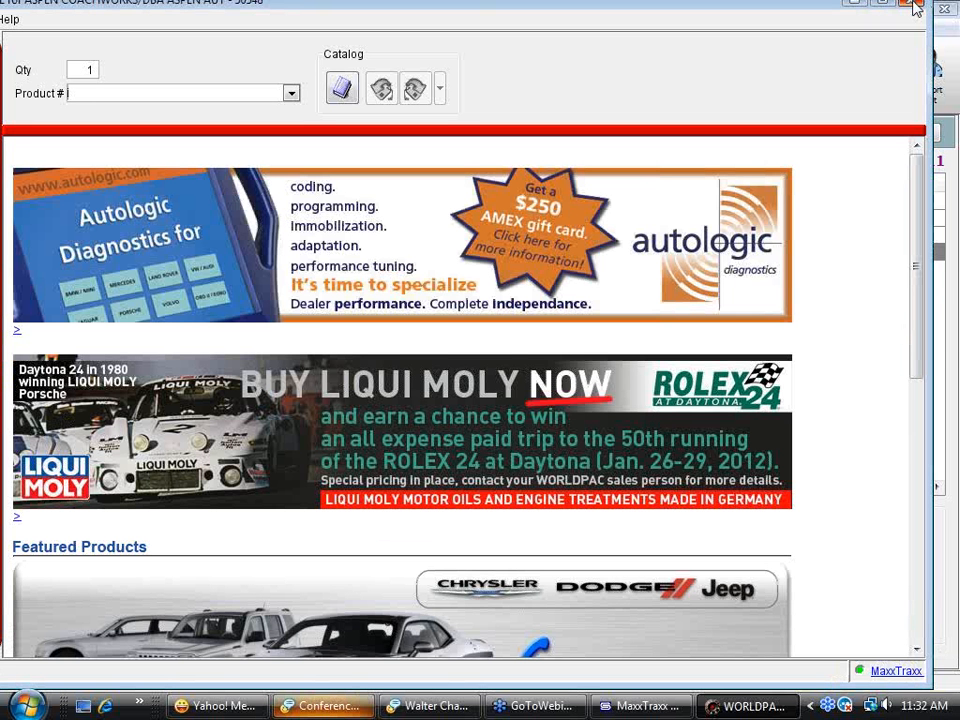
Step: Close WorldPac speedDIAL and cancel the wait for order confirmation, leaving the MaxxTraxx purchase order open
{"action": "left_click", "coordinate": [916, 8]}
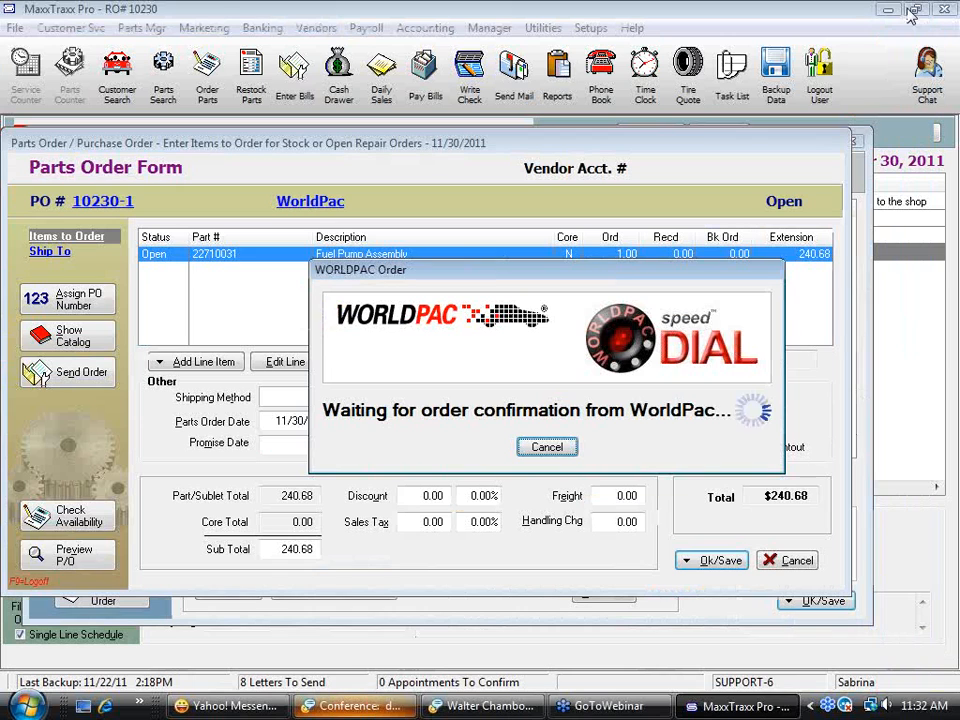
{"action": "left_click", "coordinate": [558, 449]}
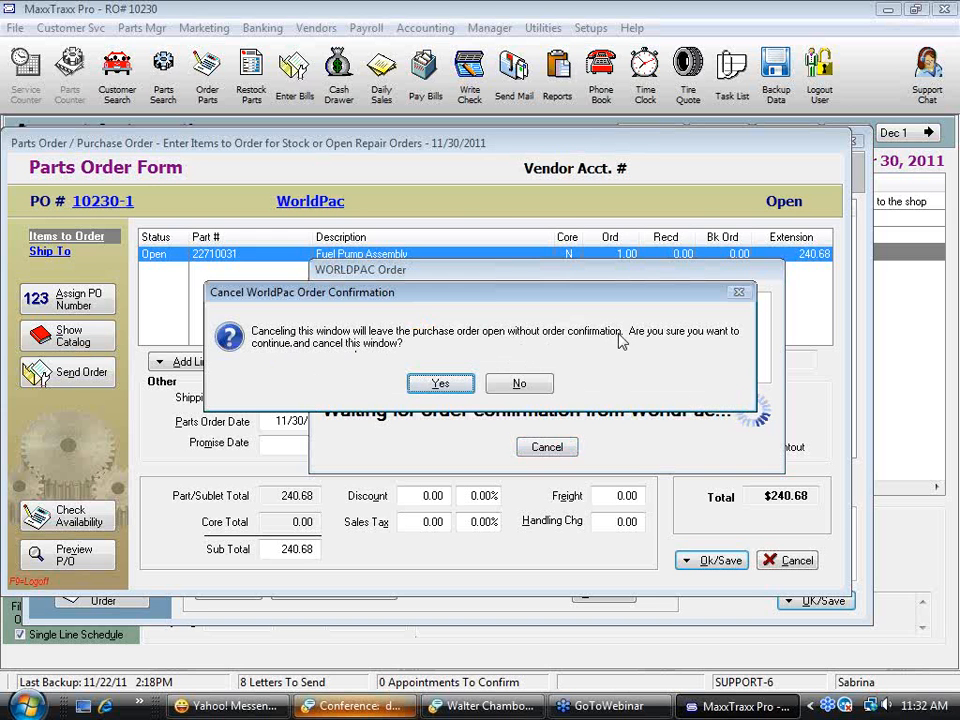
{"action": "left_click", "coordinate": [442, 384]}
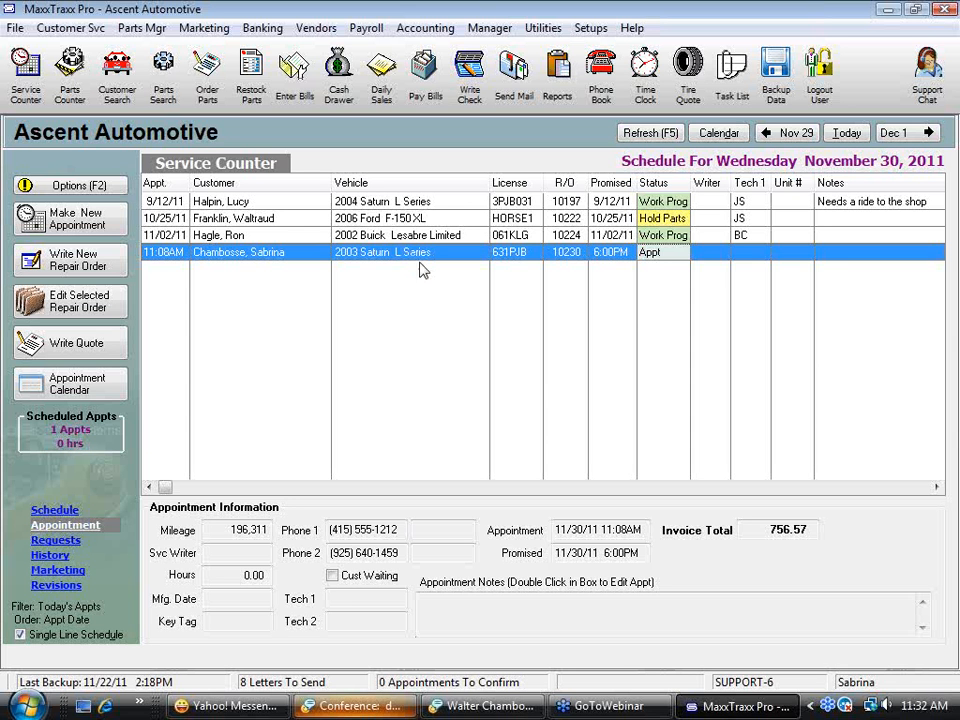
Step: Review the WorldPac parts order for the fuel pump assembly, save it as an open PO, and close the parts orders list
{"action": "left_click", "coordinate": [205, 98]}
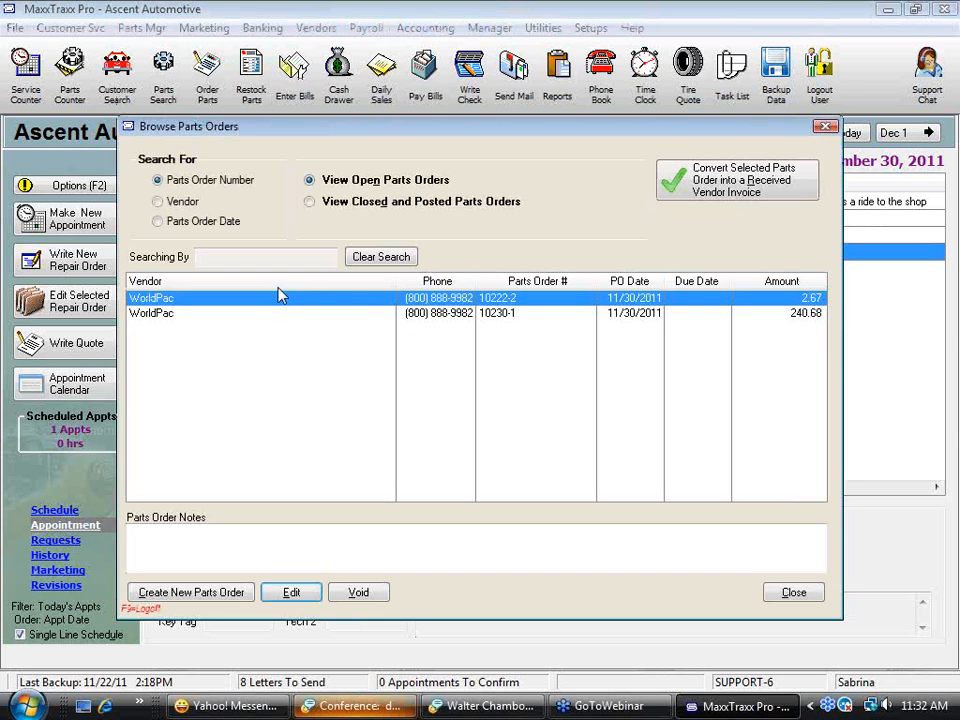
{"action": "left_click", "coordinate": [482, 314]}
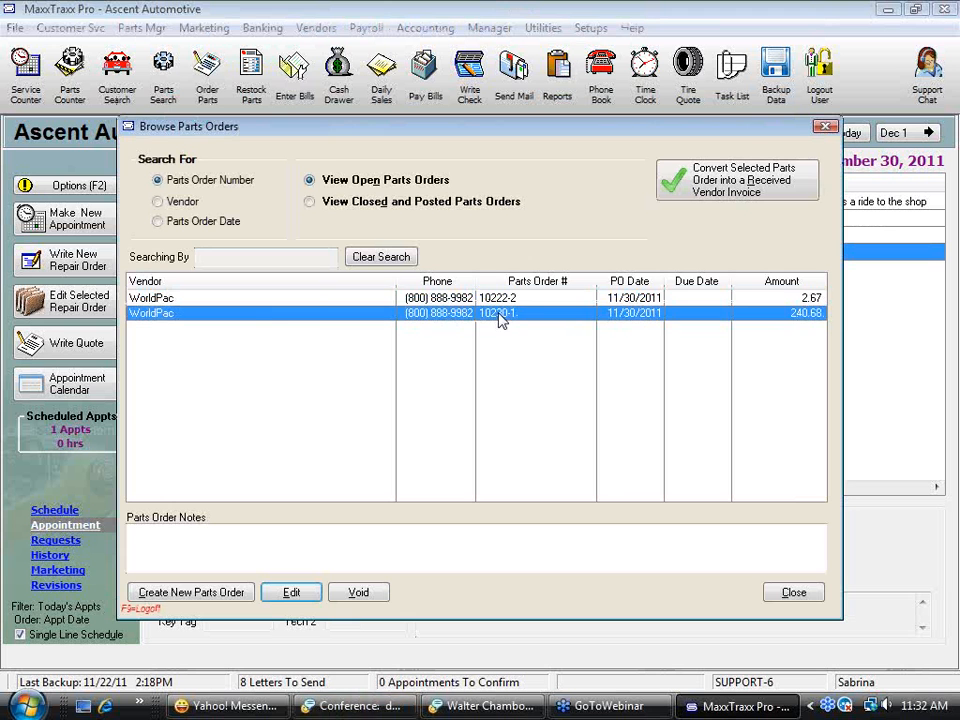
{"action": "double_click", "coordinate": [277, 319]}
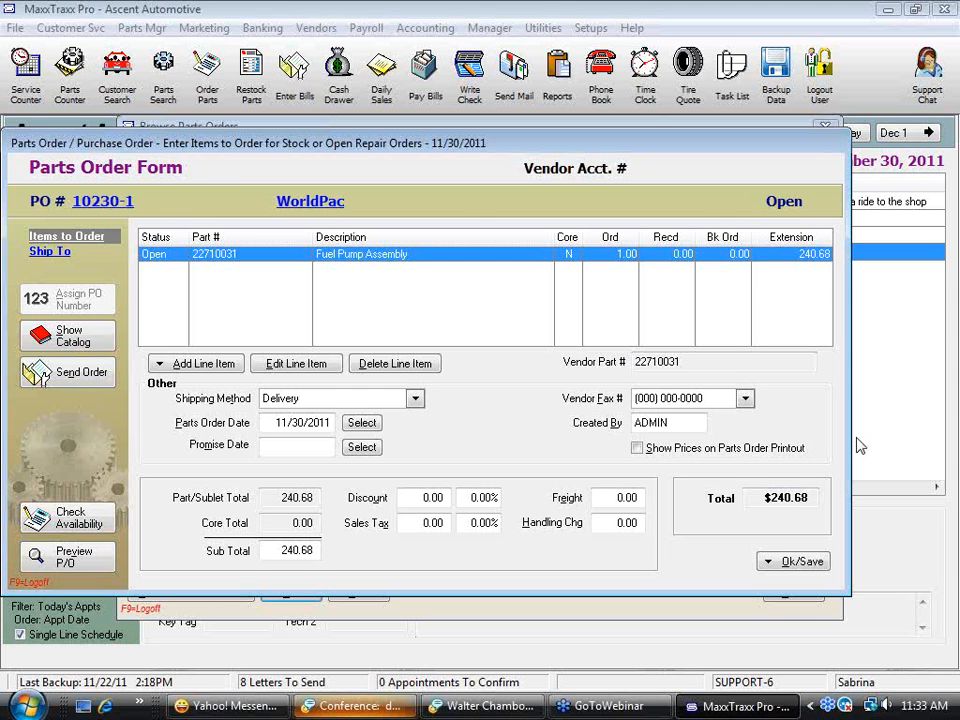
{"action": "left_click", "coordinate": [795, 561]}
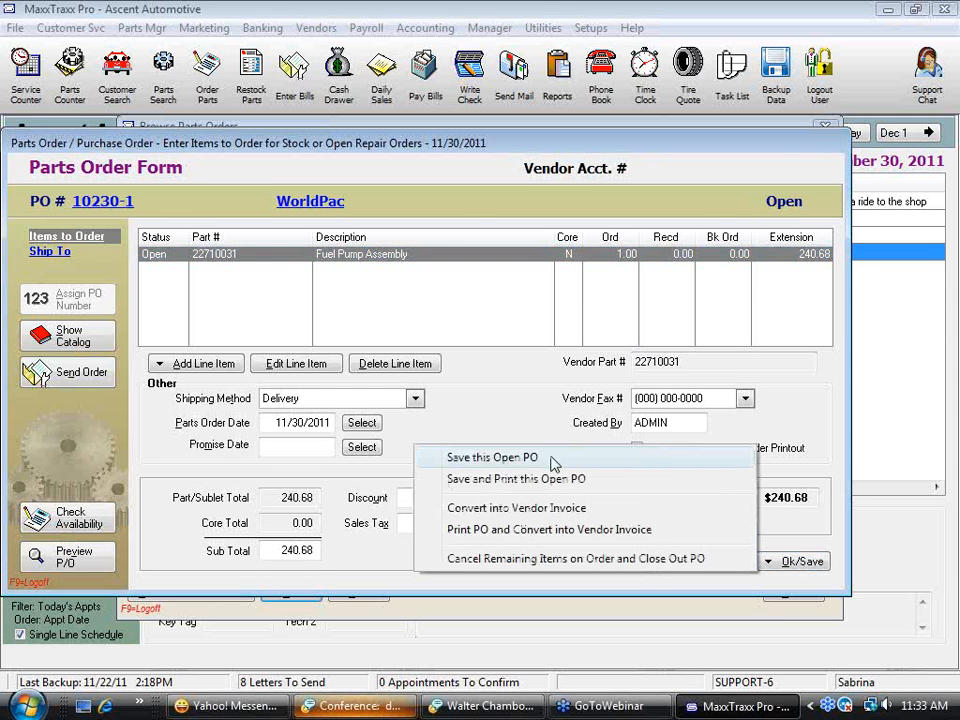
{"action": "left_click", "coordinate": [520, 457]}
{"action": "left_click", "coordinate": [800, 596]}
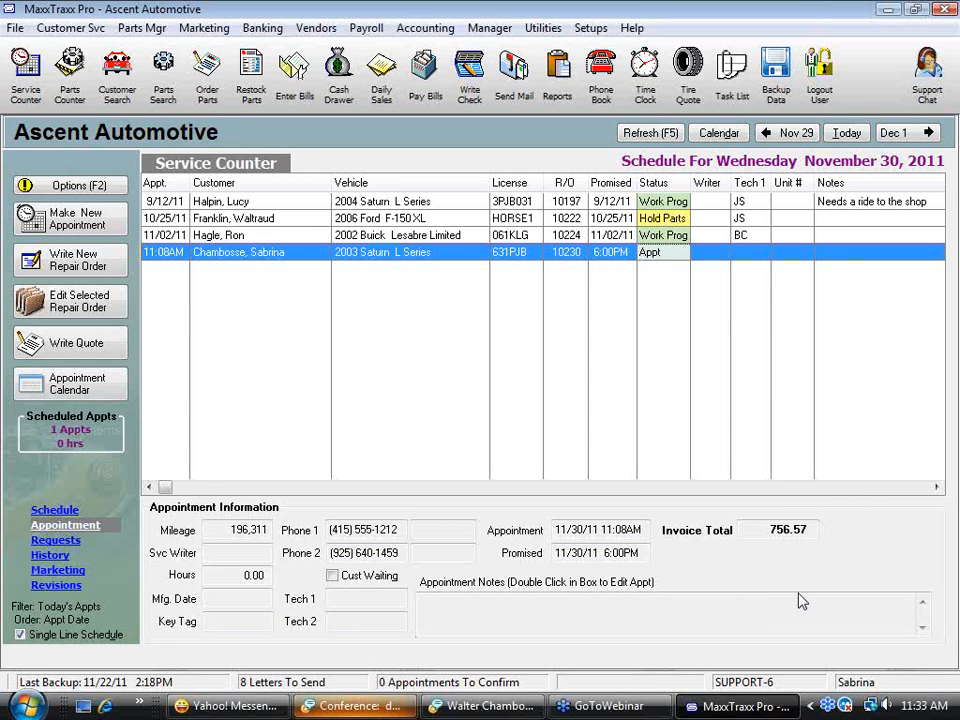
Step: Convert the 240.68 WorldPac parts order into a received vendor invoice with a target amount of 240.68
{"action": "left_click", "coordinate": [208, 90]}
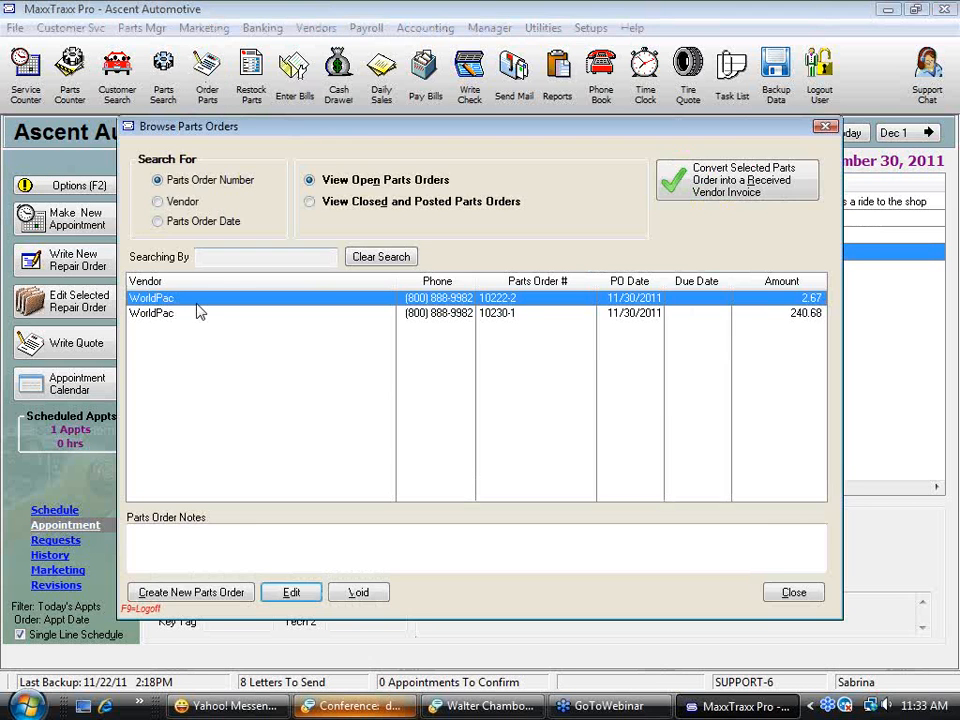
{"action": "left_click", "coordinate": [188, 314]}
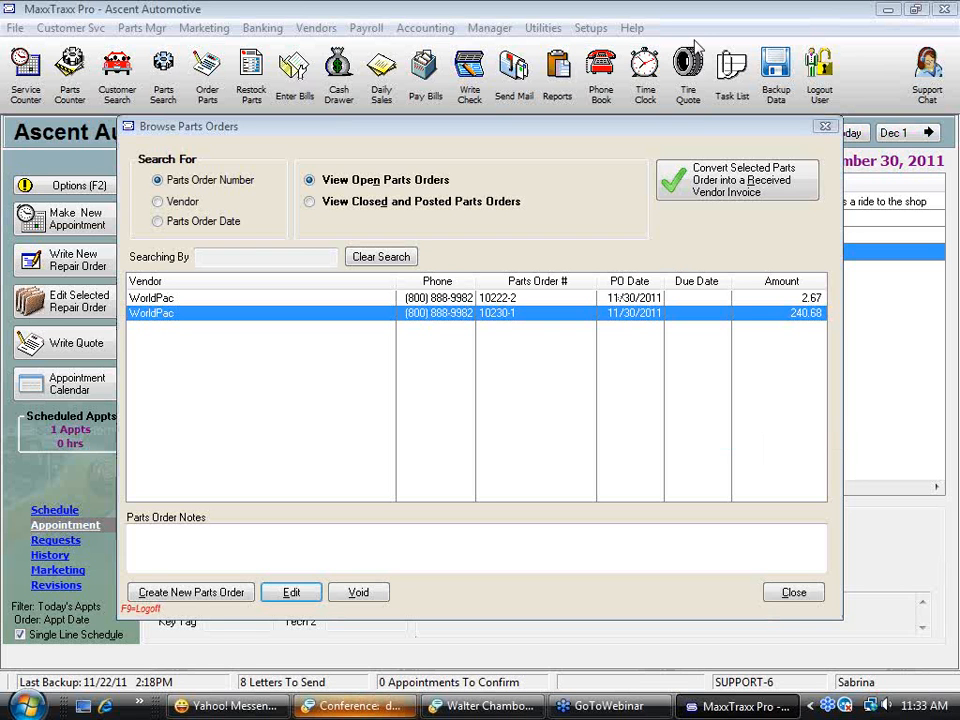
{"action": "left_click", "coordinate": [776, 193]}
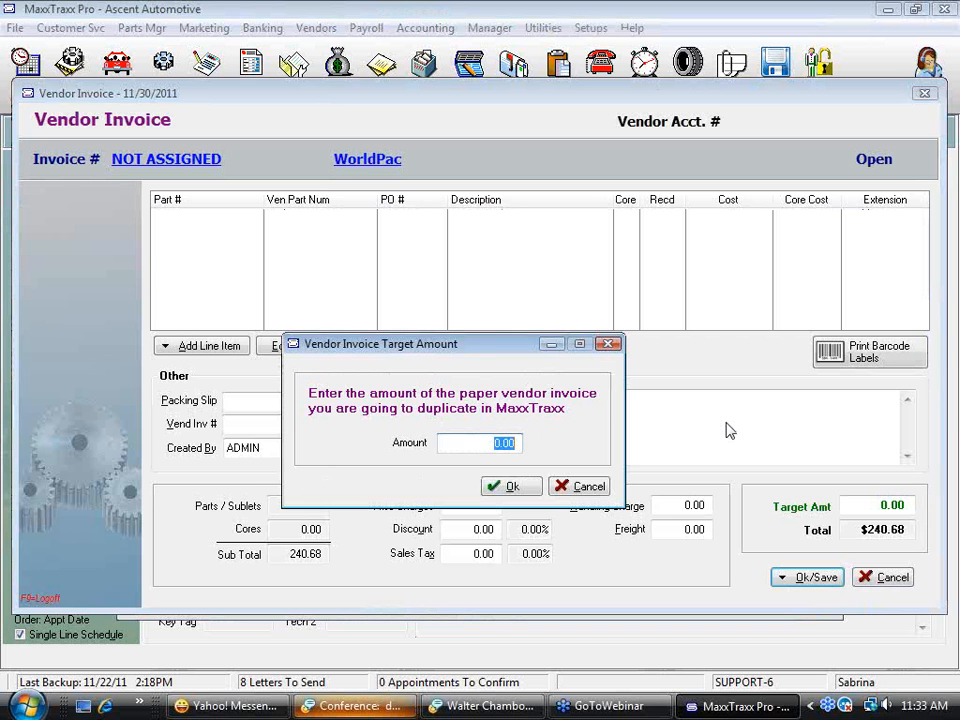
{"action": "type", "text": "240"}
{"action": "left_click_drag", "start_coordinate": [469, 441], "coordinate": [630, 452]}
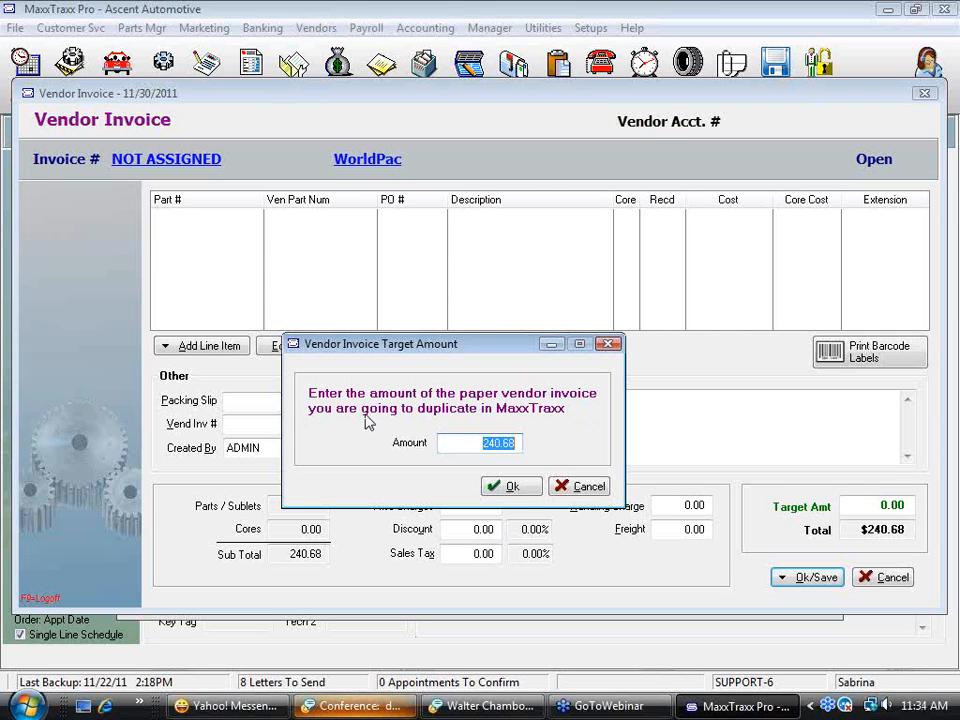
{"action": "left_click", "coordinate": [510, 487]}
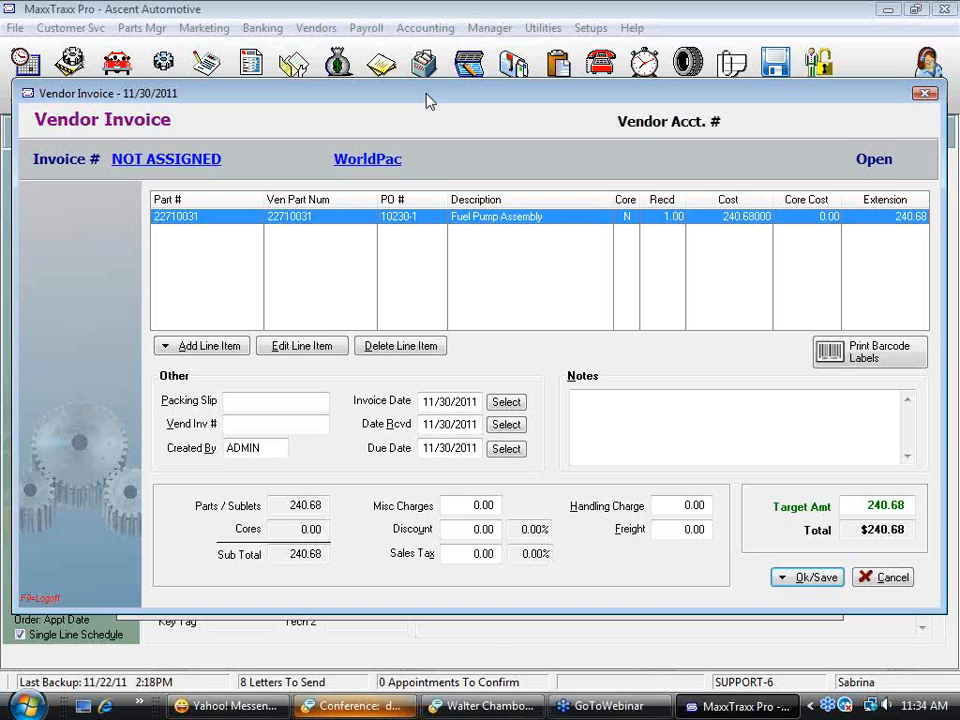
Step: Examine the fuel pump assembly line on the vendor invoice to see which repair order it is reserved for
{"action": "left_click_drag", "start_coordinate": [428, 100], "coordinate": [434, 218]}
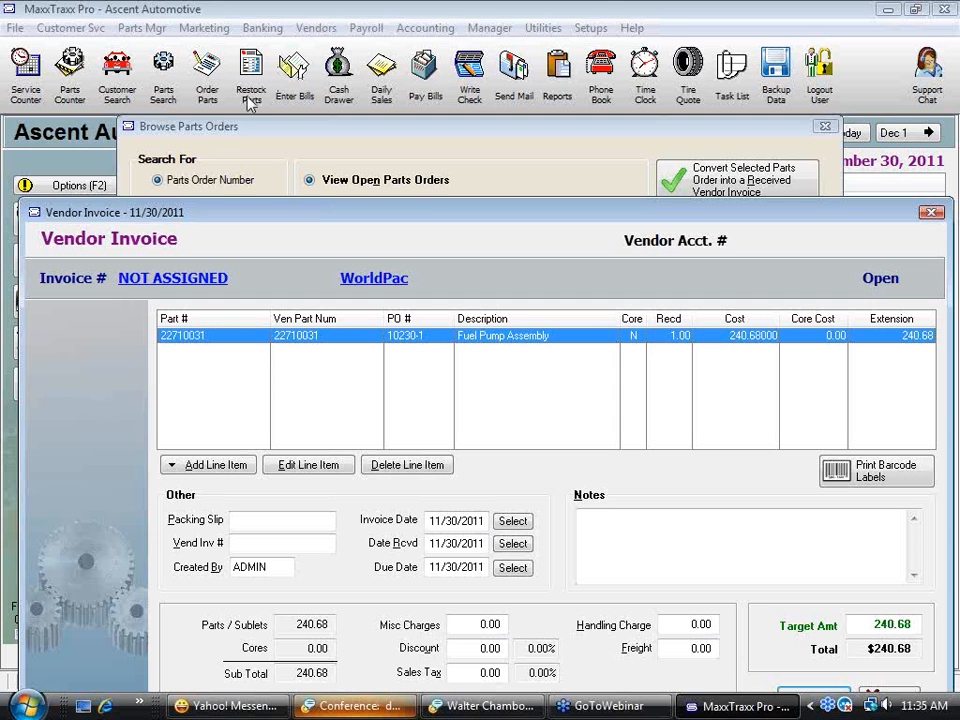
{"action": "left_click_drag", "start_coordinate": [428, 220], "coordinate": [422, 52]}
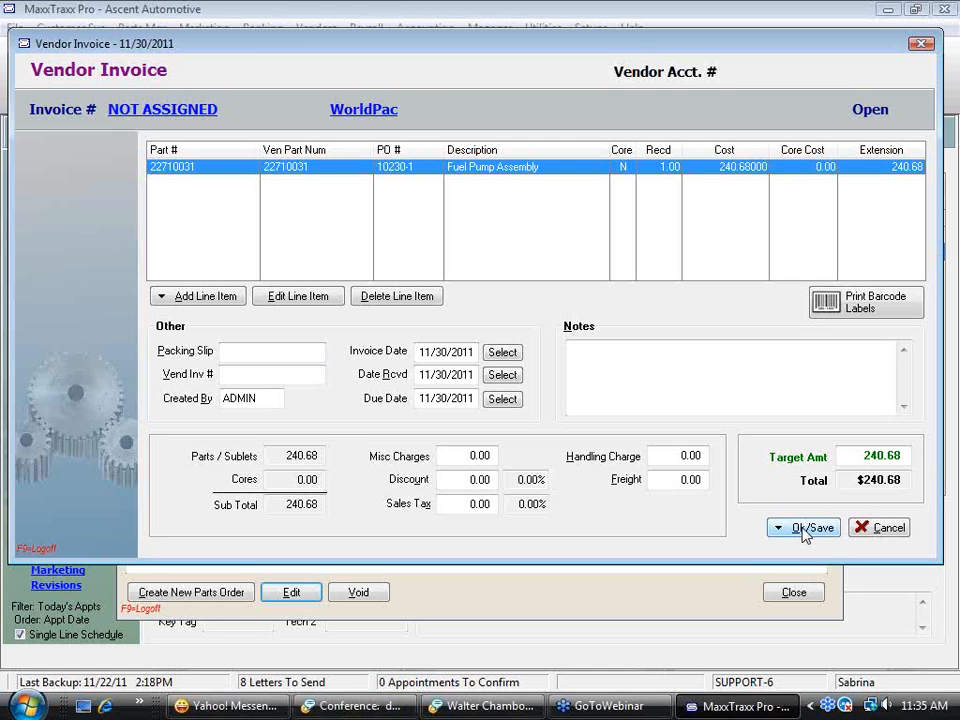
{"action": "double_click", "coordinate": [472, 168]}
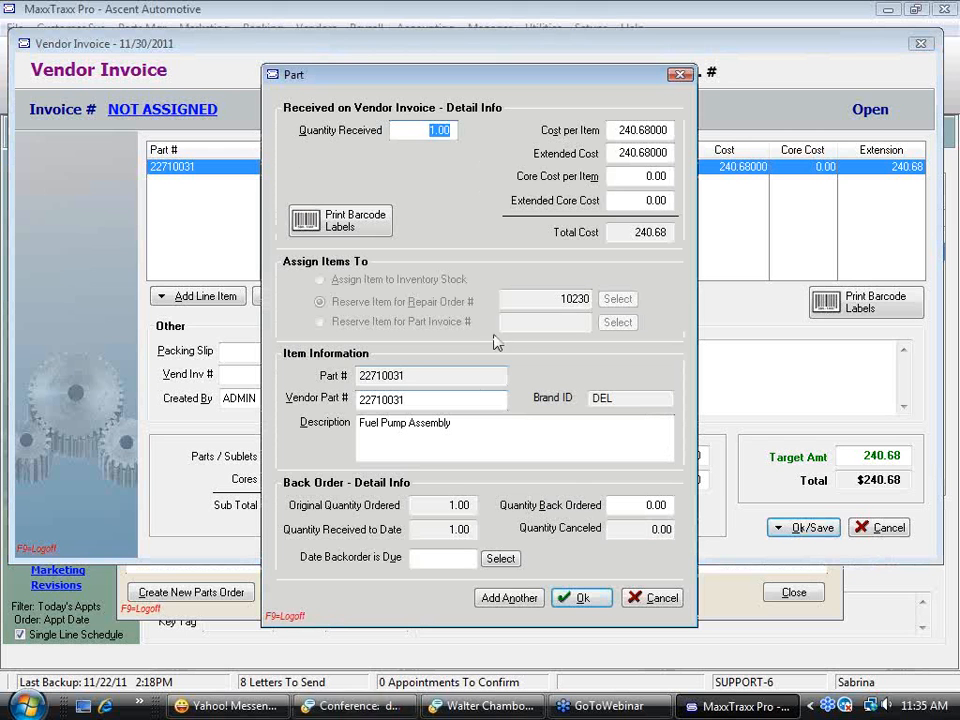
{"action": "left_click", "coordinate": [553, 300]}
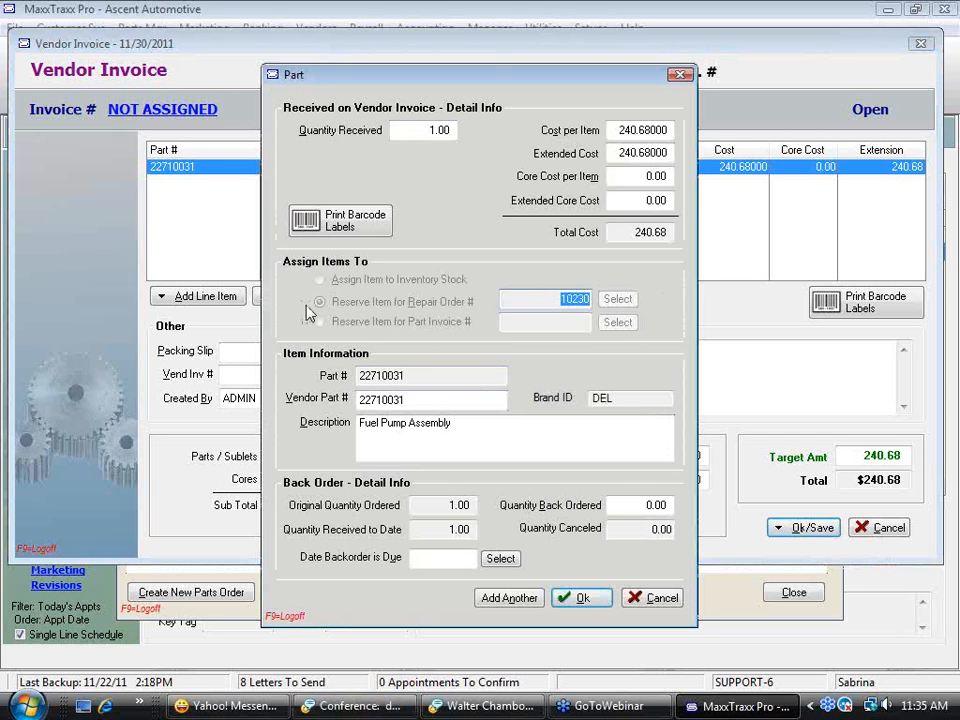
{"action": "left_click", "coordinate": [657, 599]}
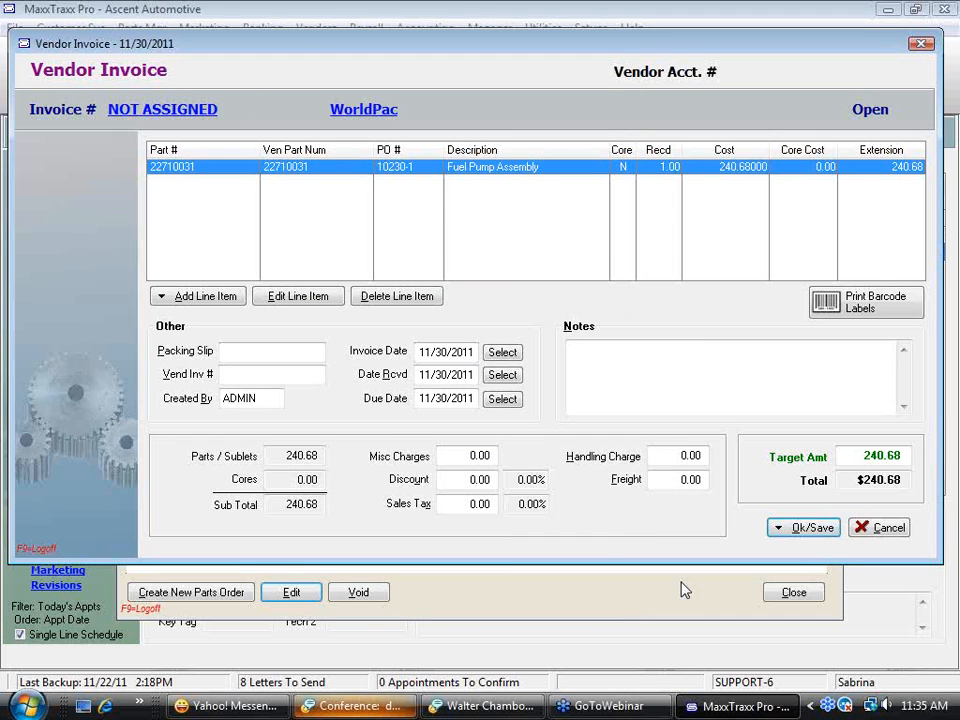
Step: Post the vendor invoice and update inventory, entering the vendor invoice number, and close the parts orders list
{"action": "left_click", "coordinate": [812, 530]}
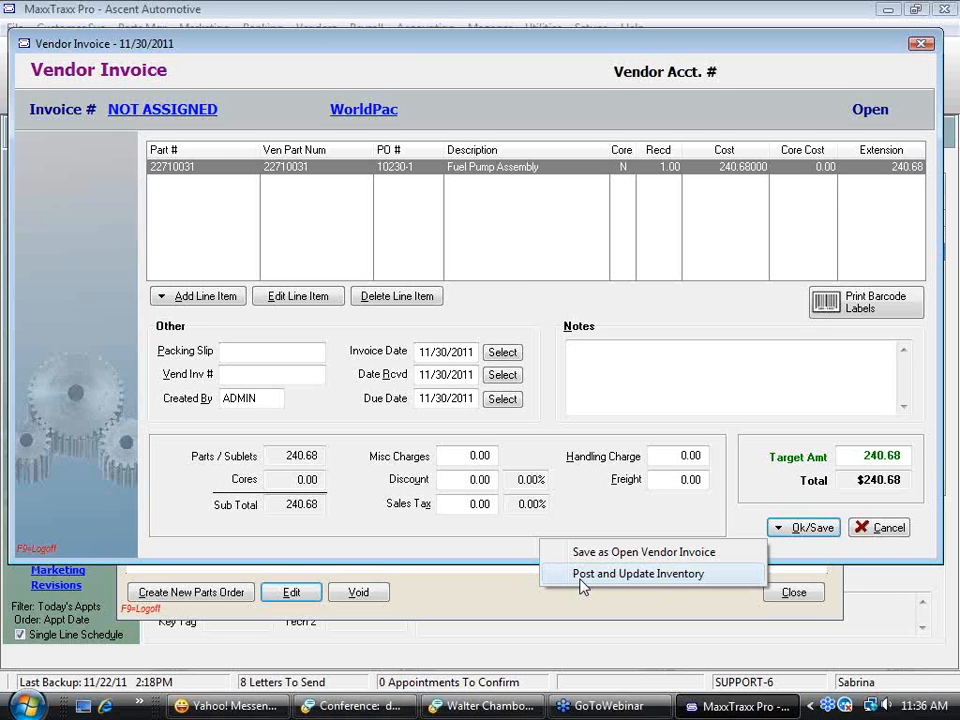
{"action": "left_click", "coordinate": [678, 581]}
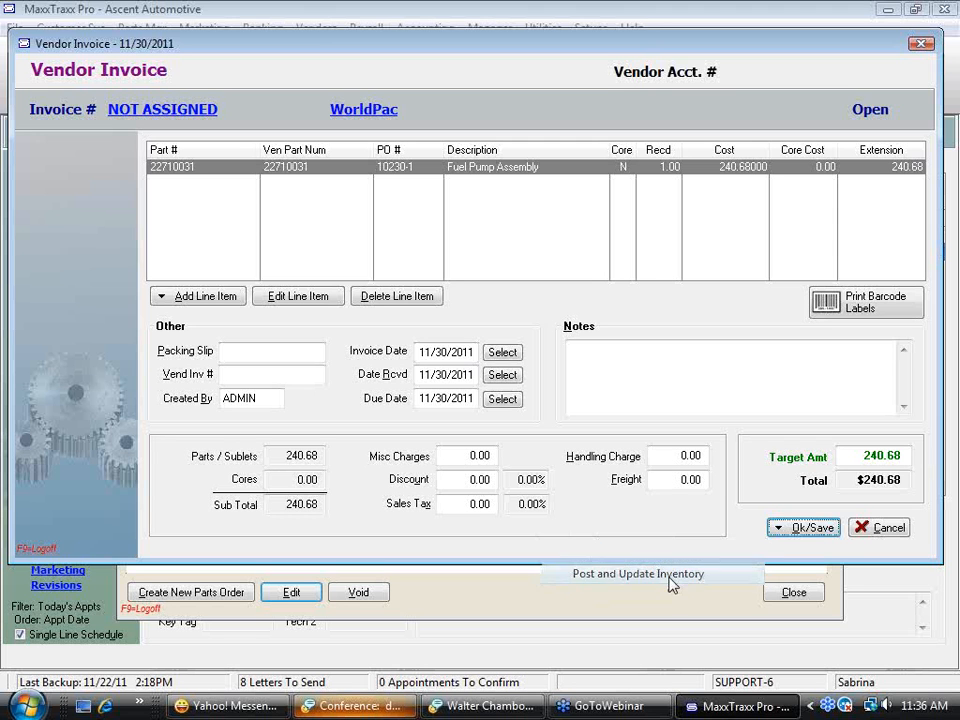
{"action": "type", "text": "651616551"}
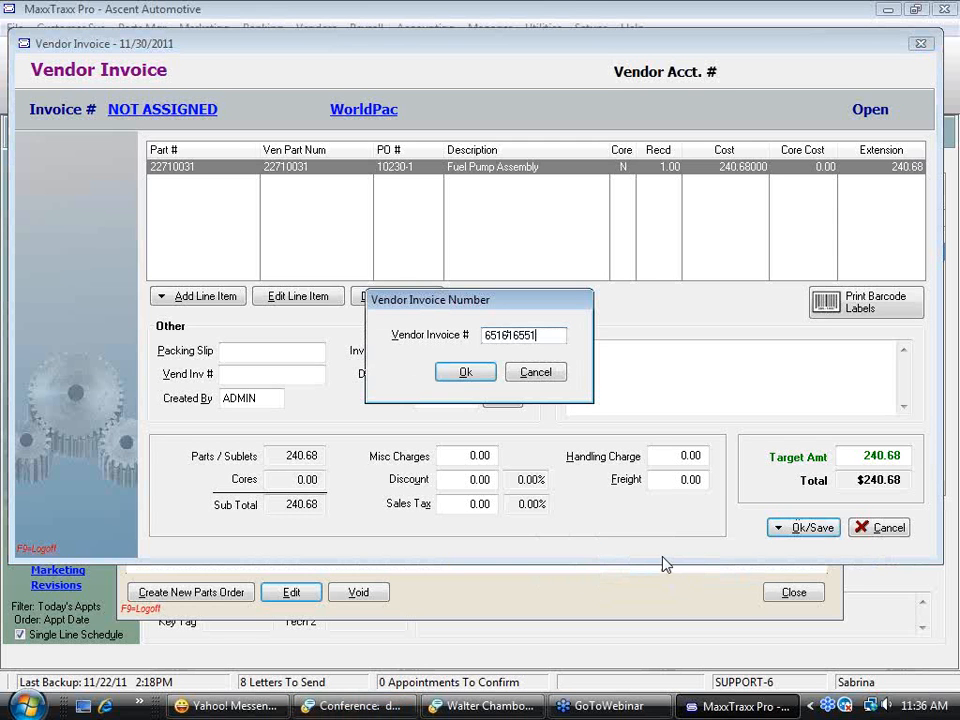
{"action": "left_click", "coordinate": [483, 370]}
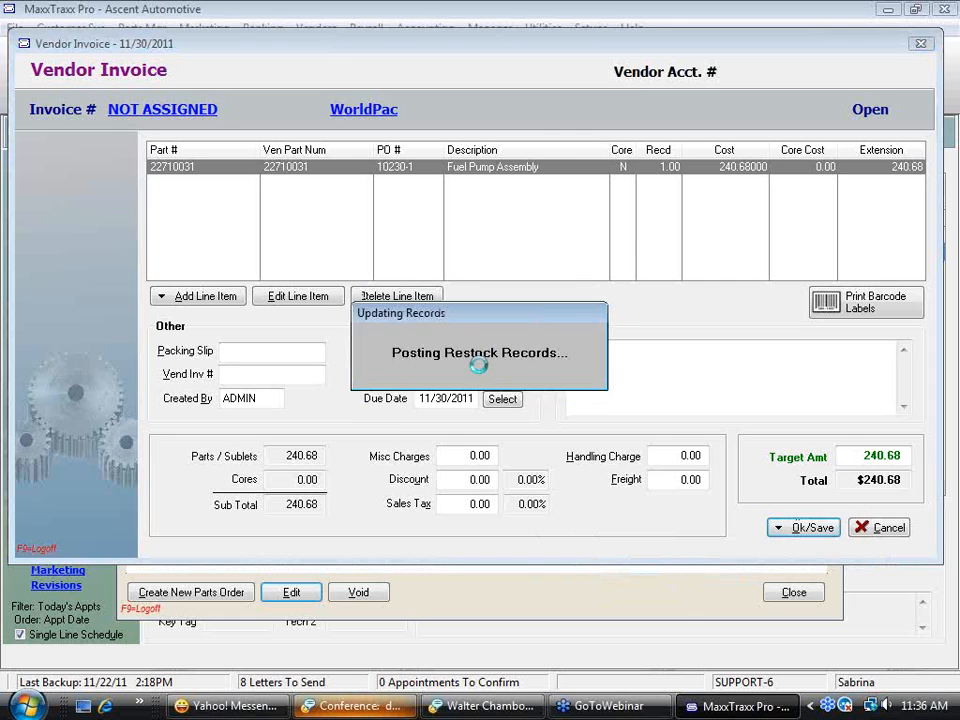
{"action": "left_click", "coordinate": [794, 592]}
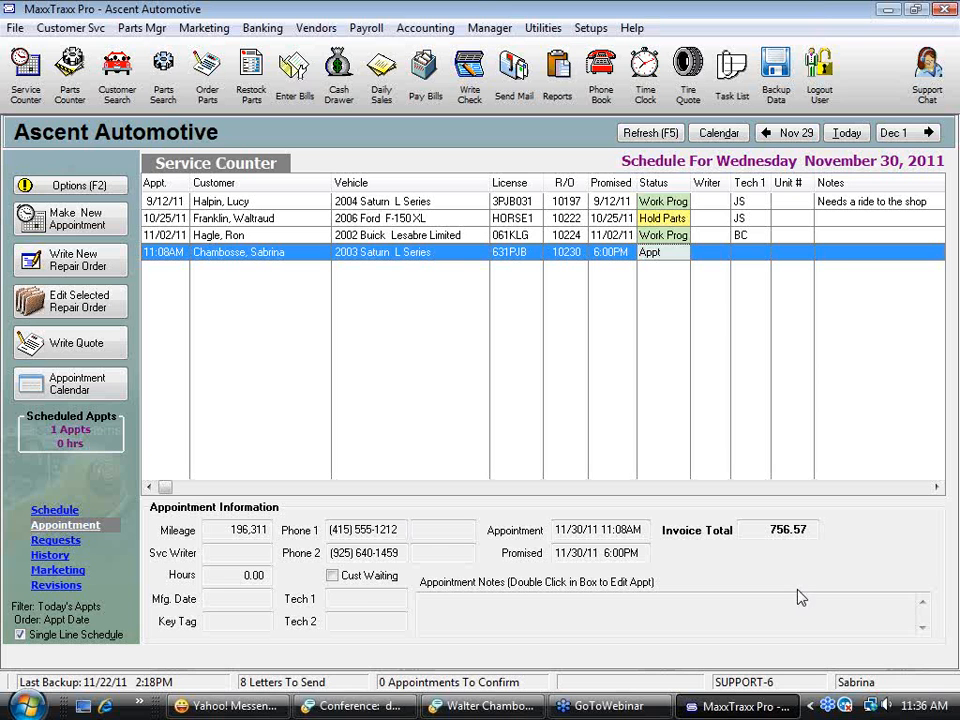
Step: Open the 2003 Saturn L Series repair order with a starting mileage of 85,000 and PB as default technician 1
{"action": "double_click", "coordinate": [446, 259]}
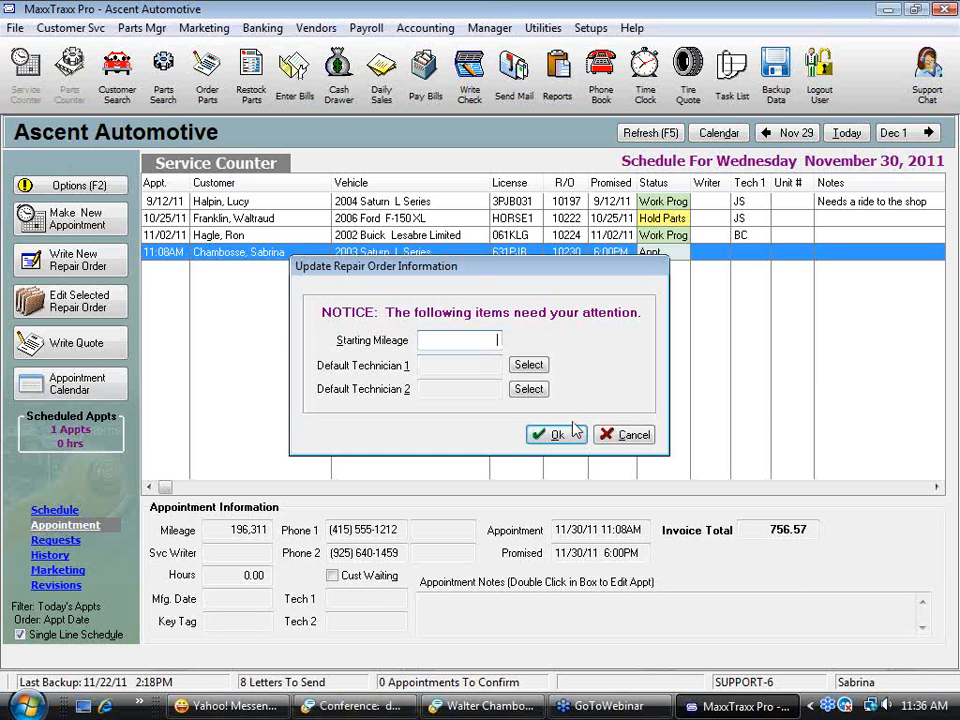
{"action": "type", "text": "85000"}
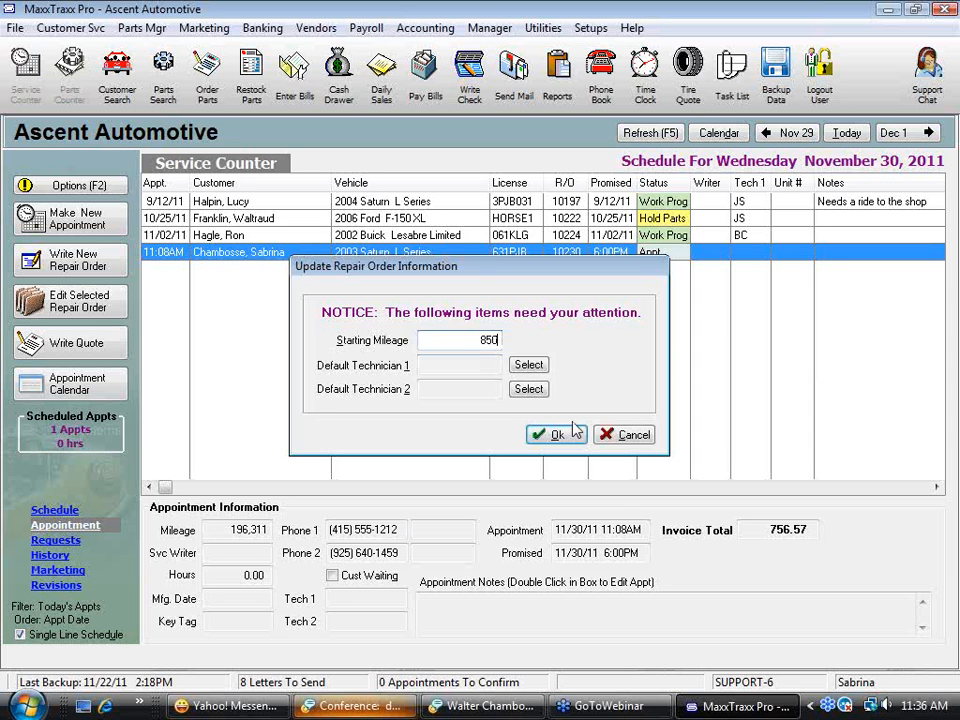
{"action": "left_click", "coordinate": [527, 365]}
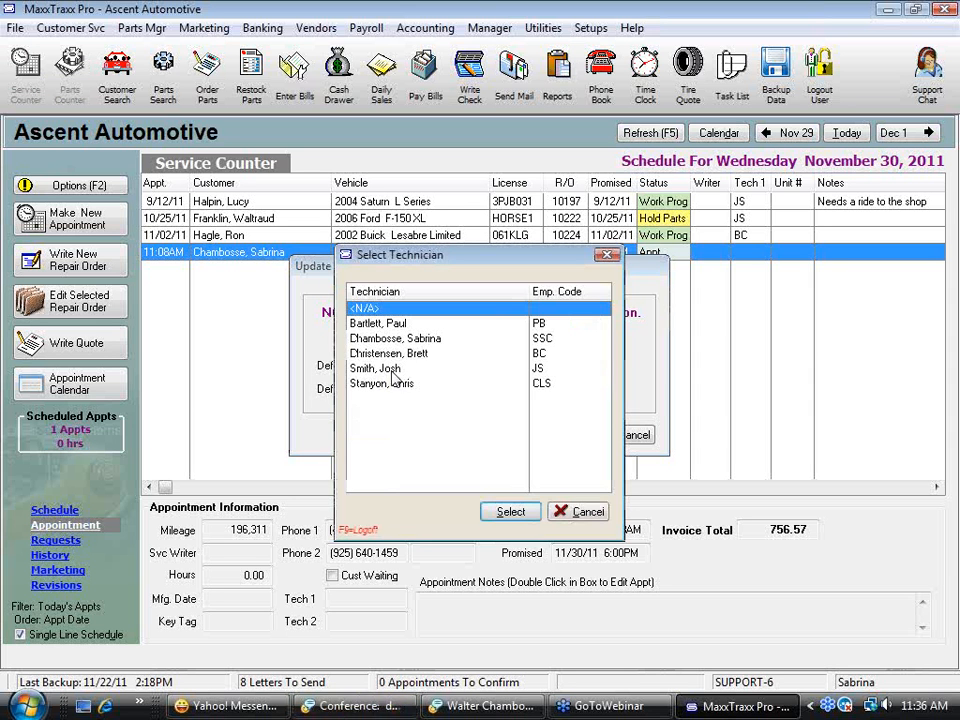
{"action": "left_click", "coordinate": [394, 325]}
{"action": "double_click", "coordinate": [394, 326]}
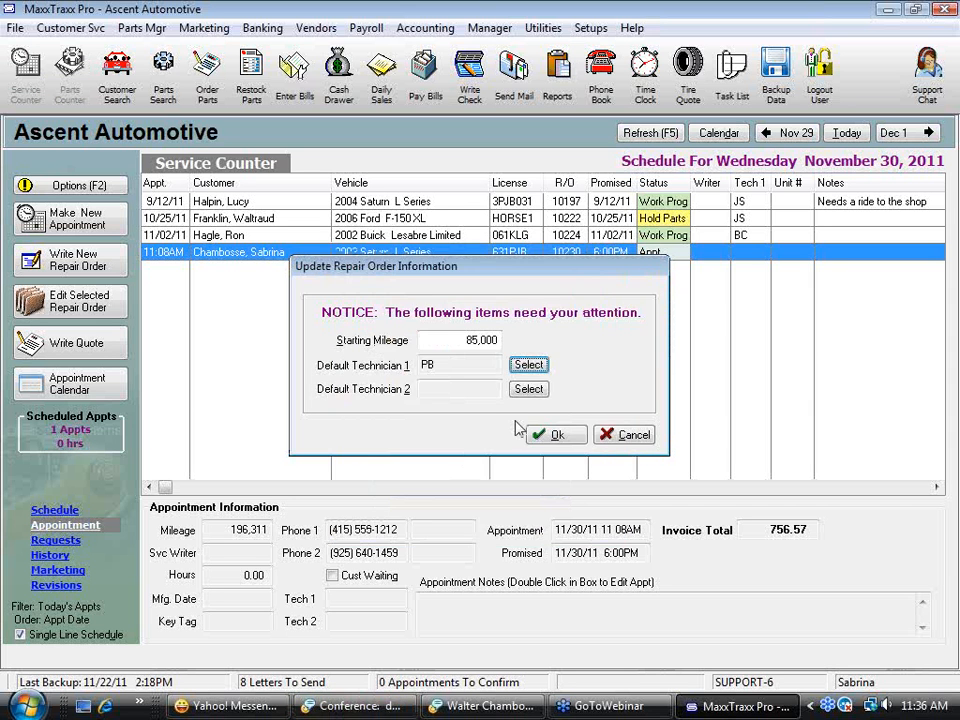
{"action": "left_click", "coordinate": [545, 434]}
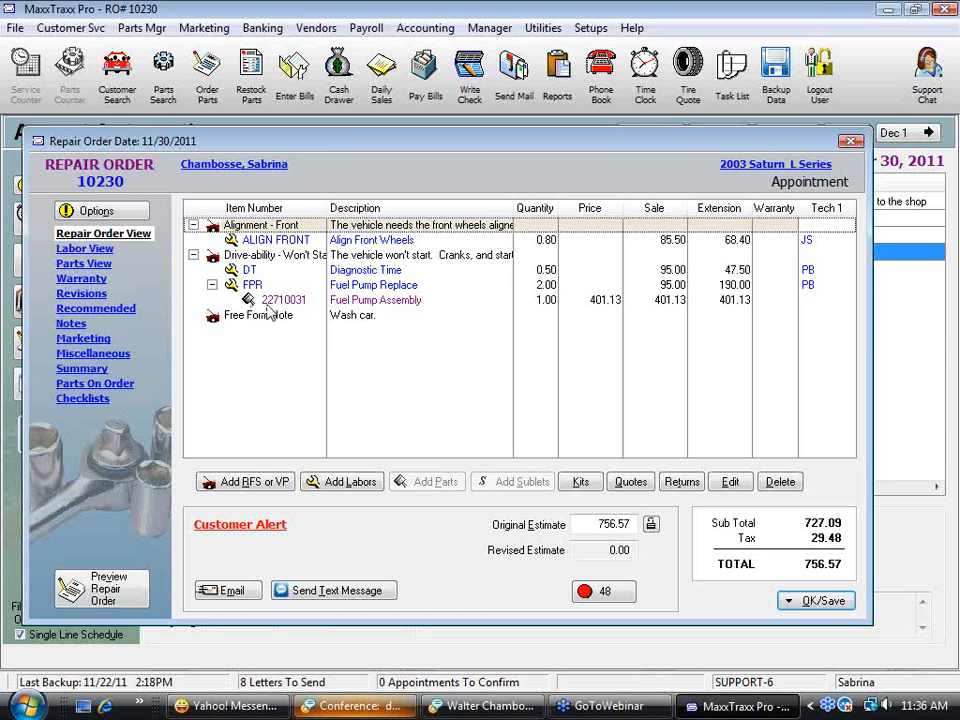
Step: Turn off matrix pricing for the fuel pump assembly on the repair order and set its regular price to 325.00
{"action": "double_click", "coordinate": [385, 304]}
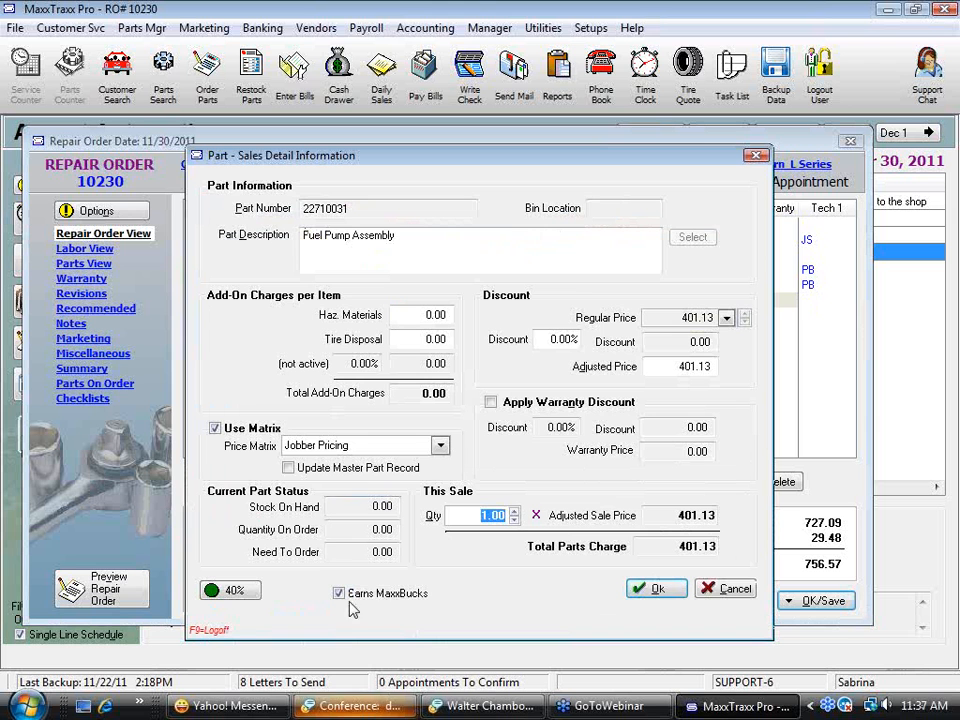
{"action": "left_click", "coordinate": [358, 507]}
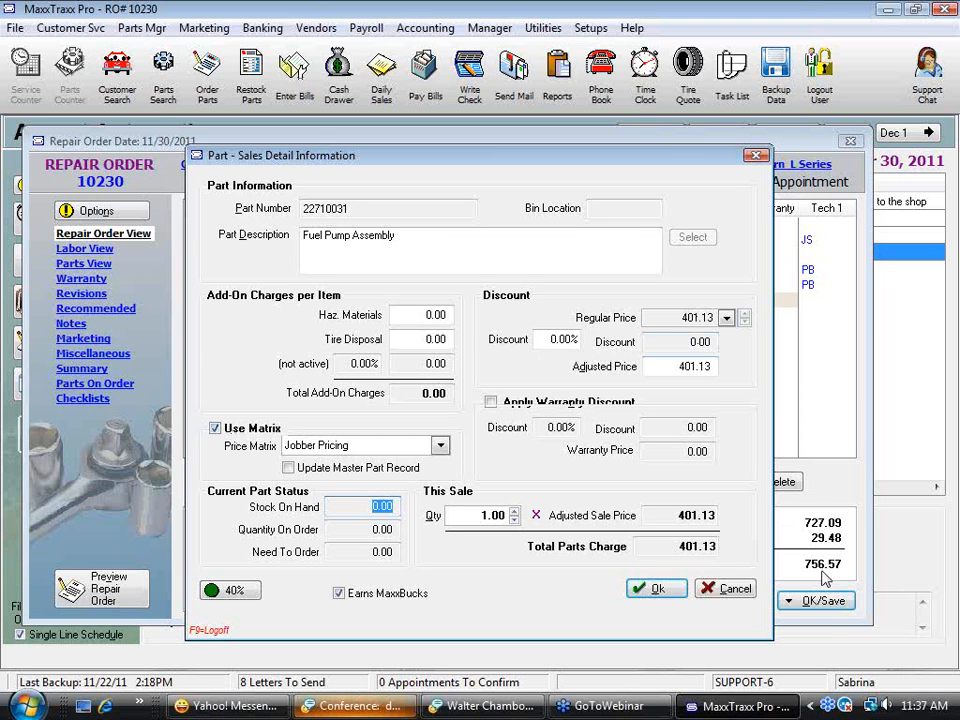
{"action": "left_click", "coordinate": [215, 429]}
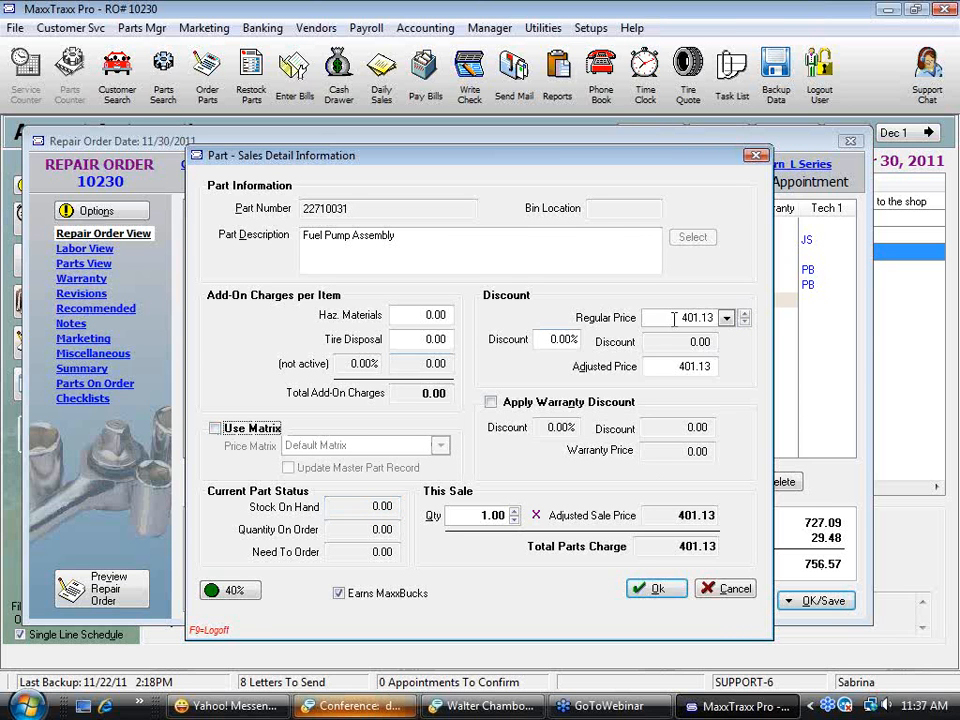
{"action": "left_click", "coordinate": [674, 318]}
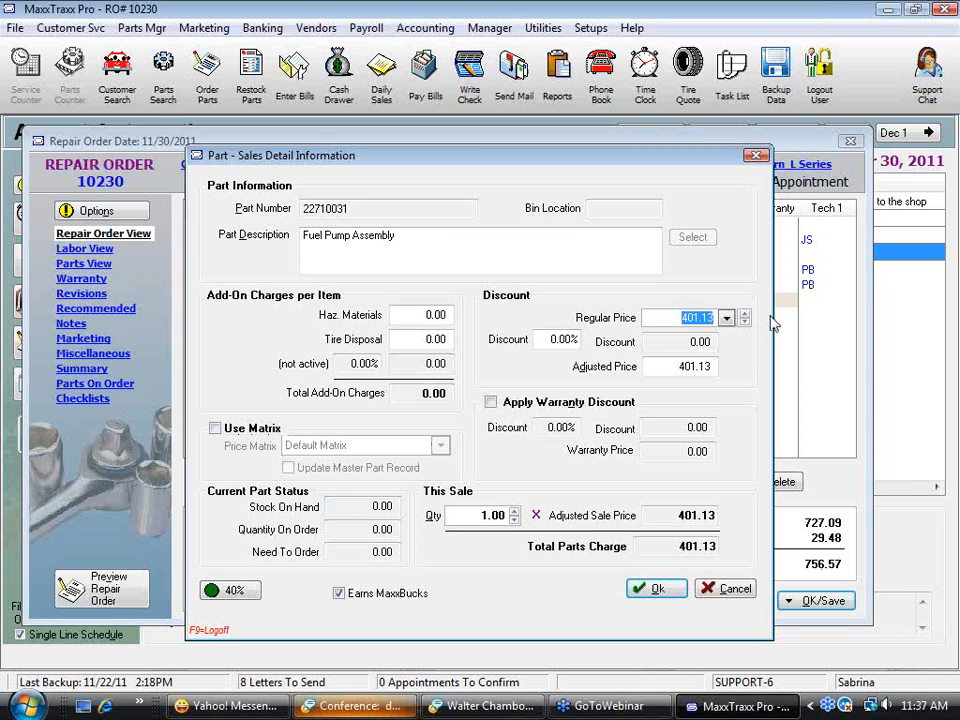
{"action": "type", "text": "325"}
{"action": "key", "text": "Tab"}
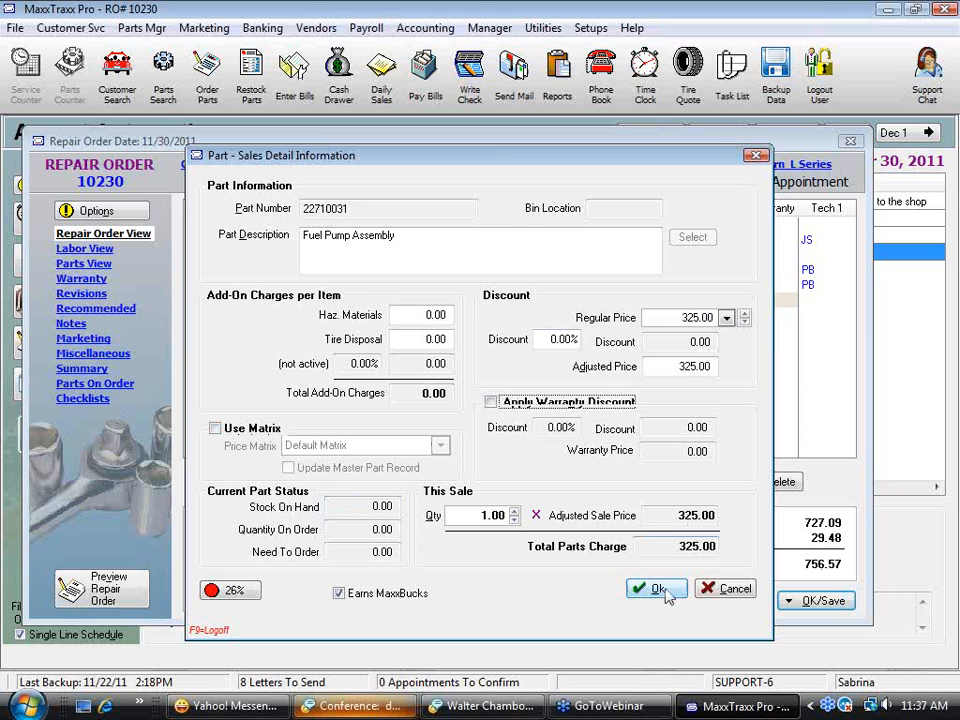
{"action": "left_click", "coordinate": [670, 589]}
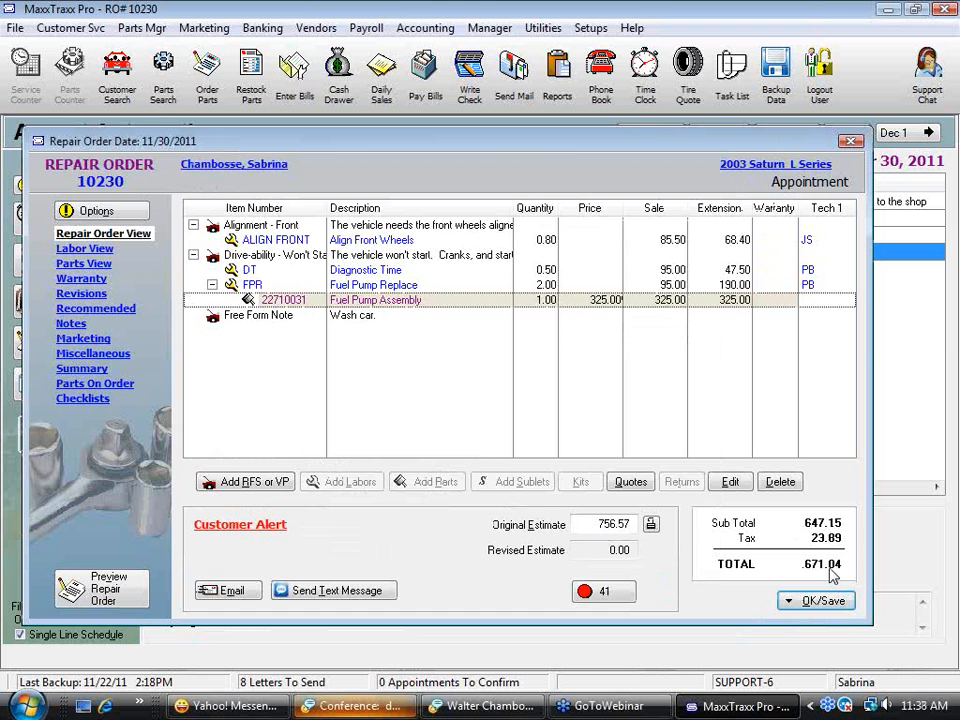
Step: Change the fuel pump assembly's regular price to 350.00
{"action": "double_click", "coordinate": [418, 300]}
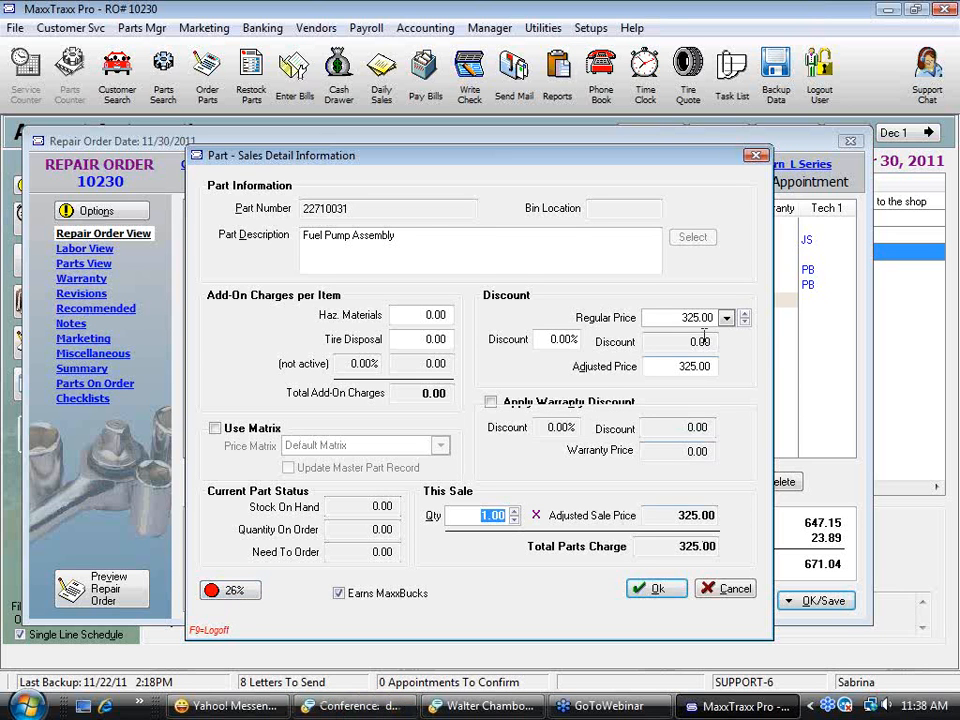
{"action": "left_click_drag", "start_coordinate": [771, 330], "coordinate": [775, 331]}
{"action": "type", "text": "350"}
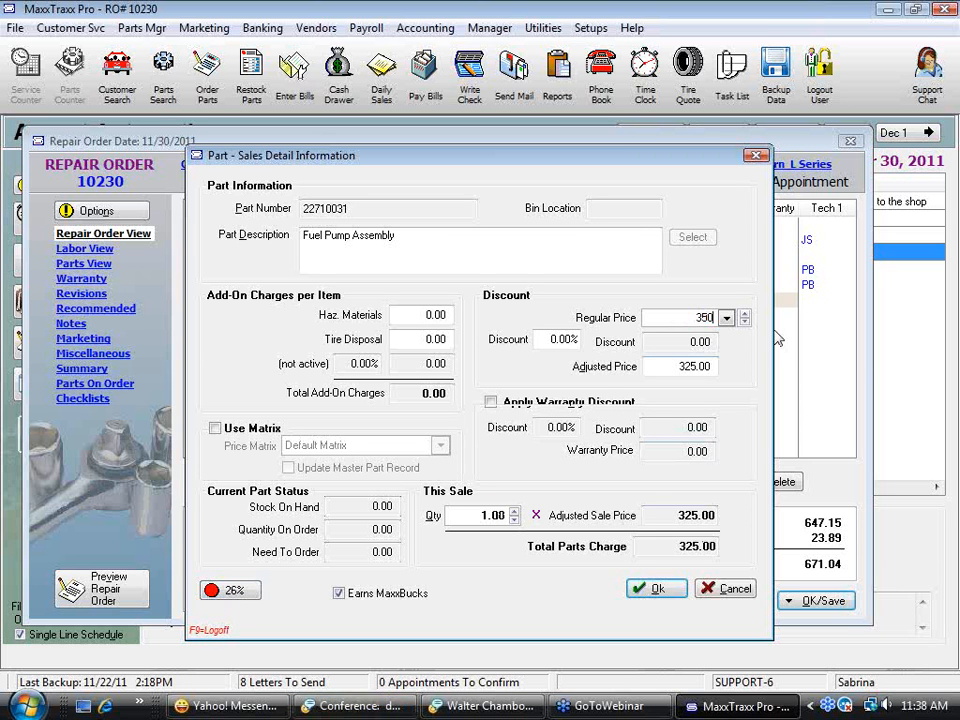
{"action": "key", "text": "Tab"}
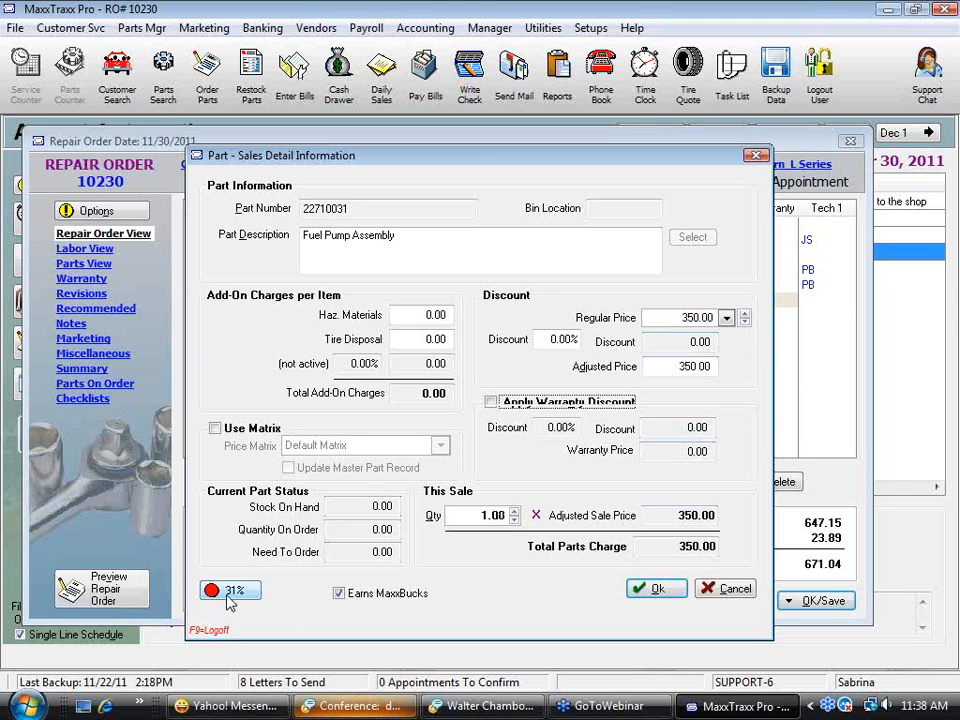
{"action": "left_click", "coordinate": [660, 589]}
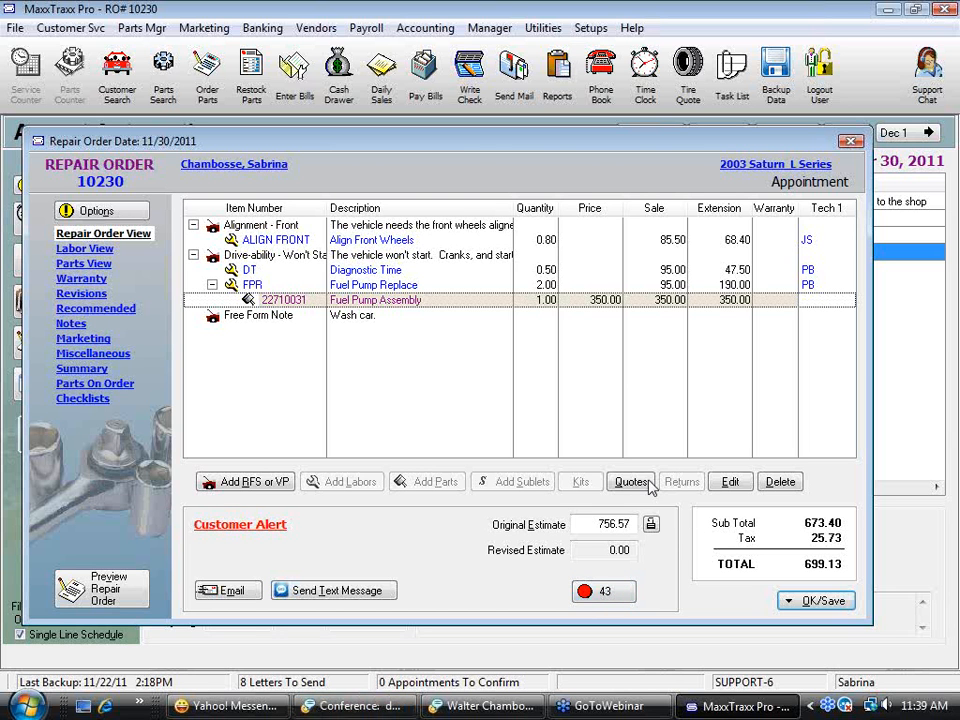
Step: Decline the 85,000 ending mileage when previewing the repair order and set its incoming mileage to 197000
{"action": "left_click", "coordinate": [80, 279]}
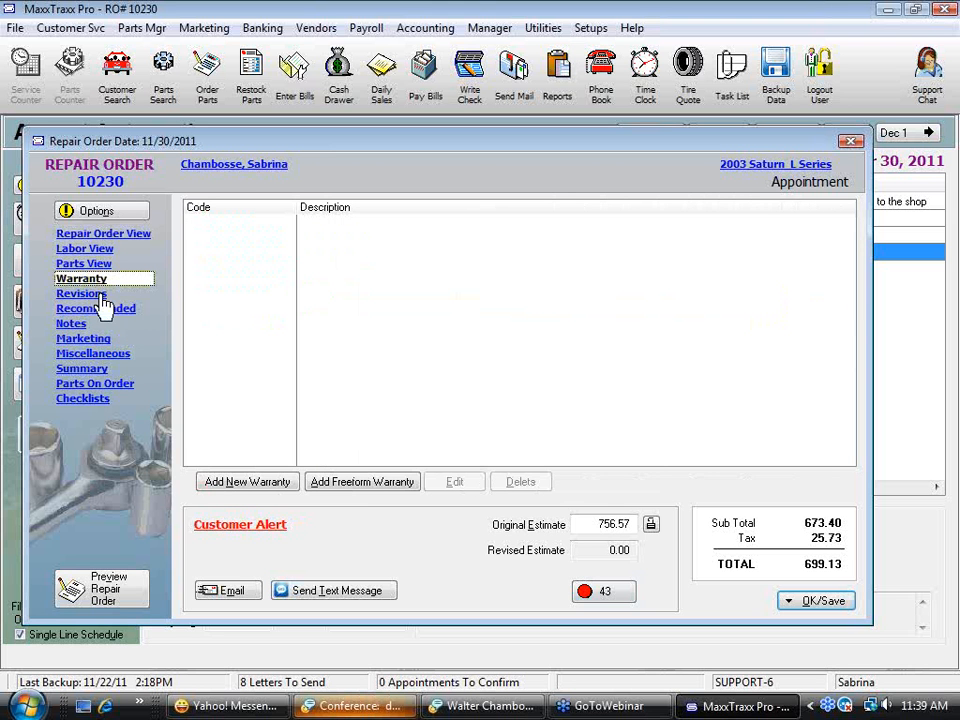
{"action": "left_click", "coordinate": [117, 236]}
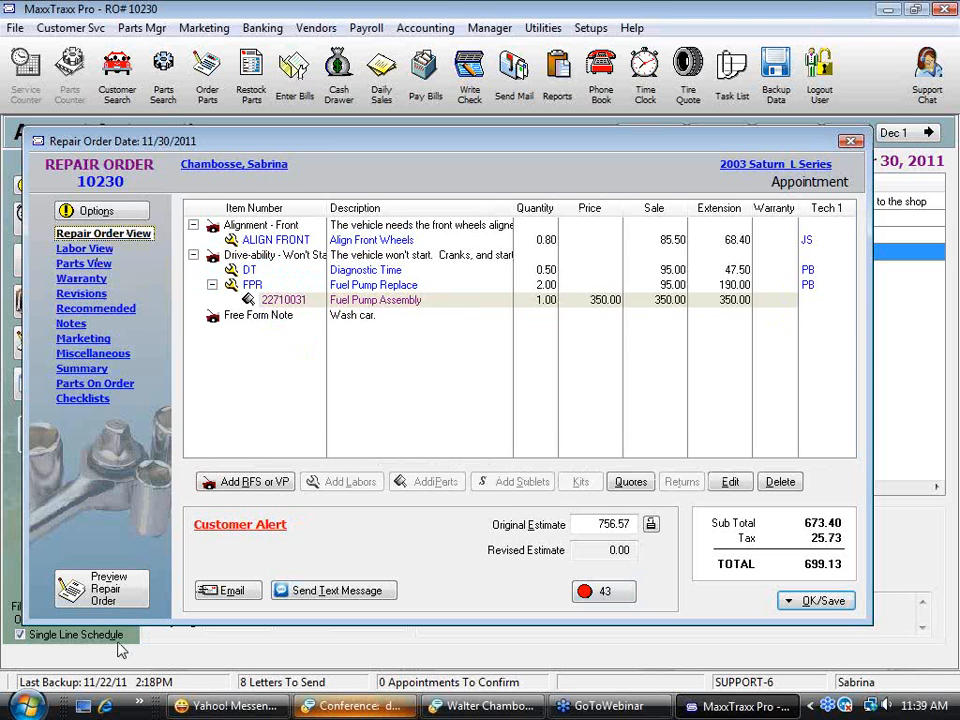
{"action": "left_click", "coordinate": [105, 598]}
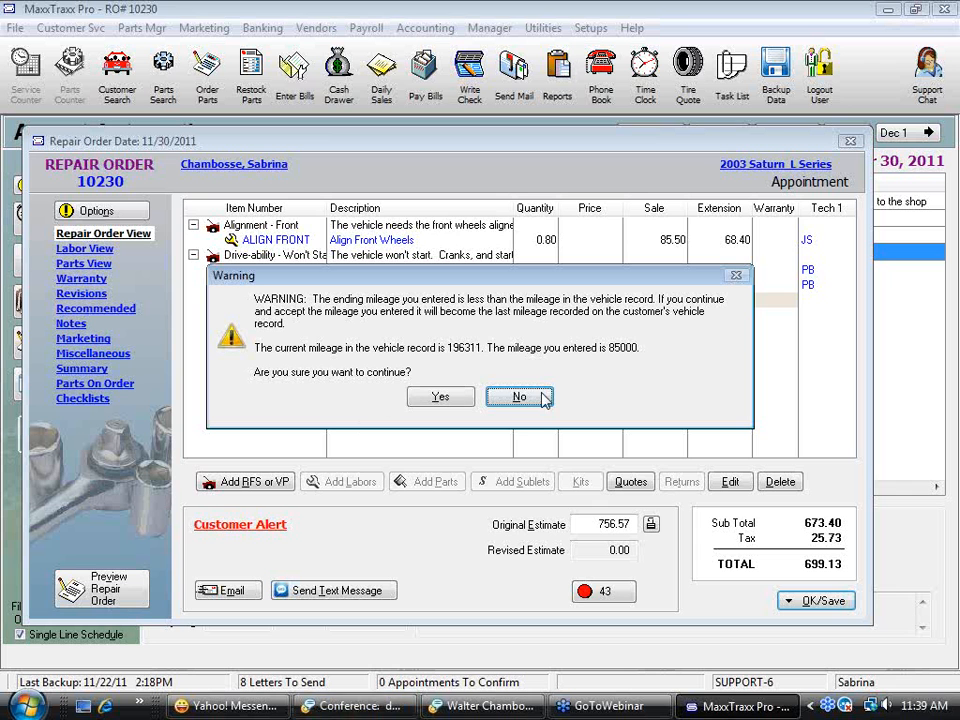
{"action": "left_click", "coordinate": [519, 397]}
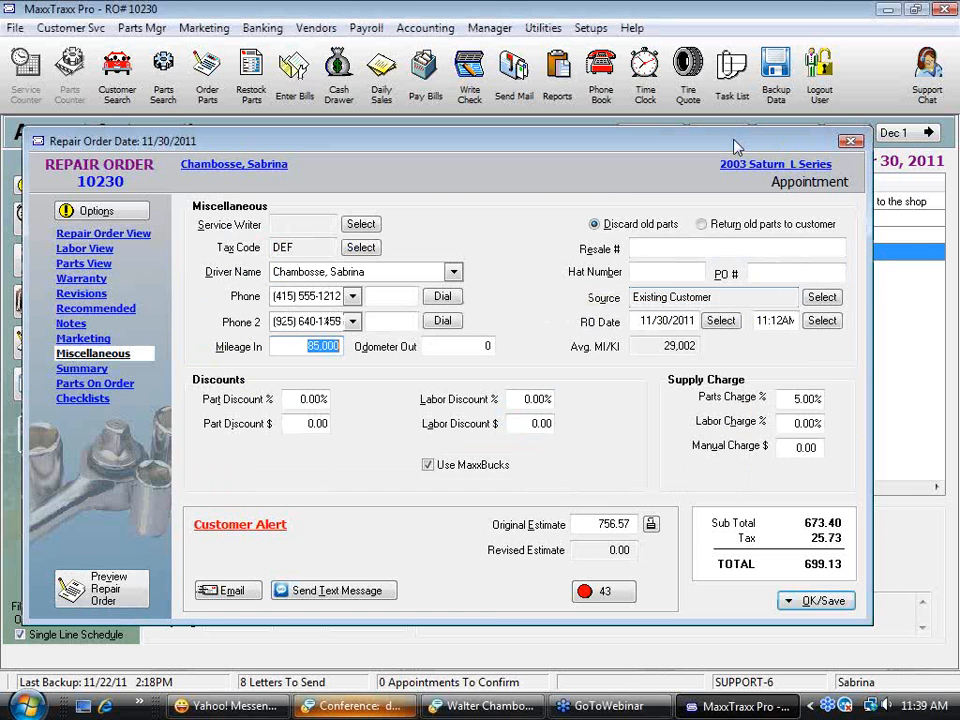
{"action": "type", "text": "197000"}
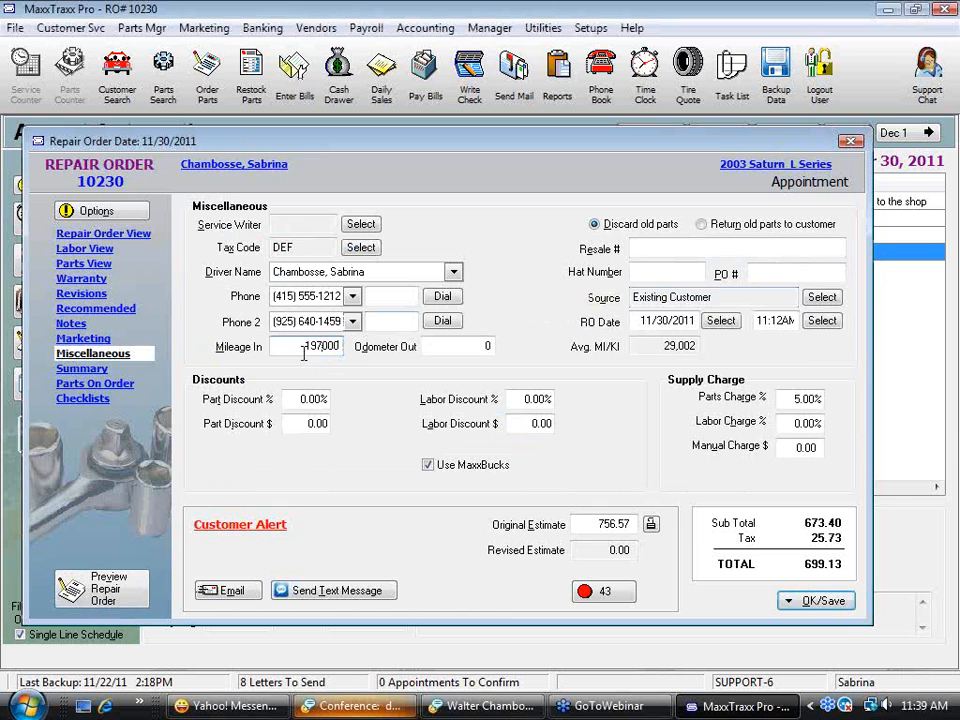
{"action": "key", "text": "Tab"}
{"action": "left_click", "coordinate": [130, 236]}
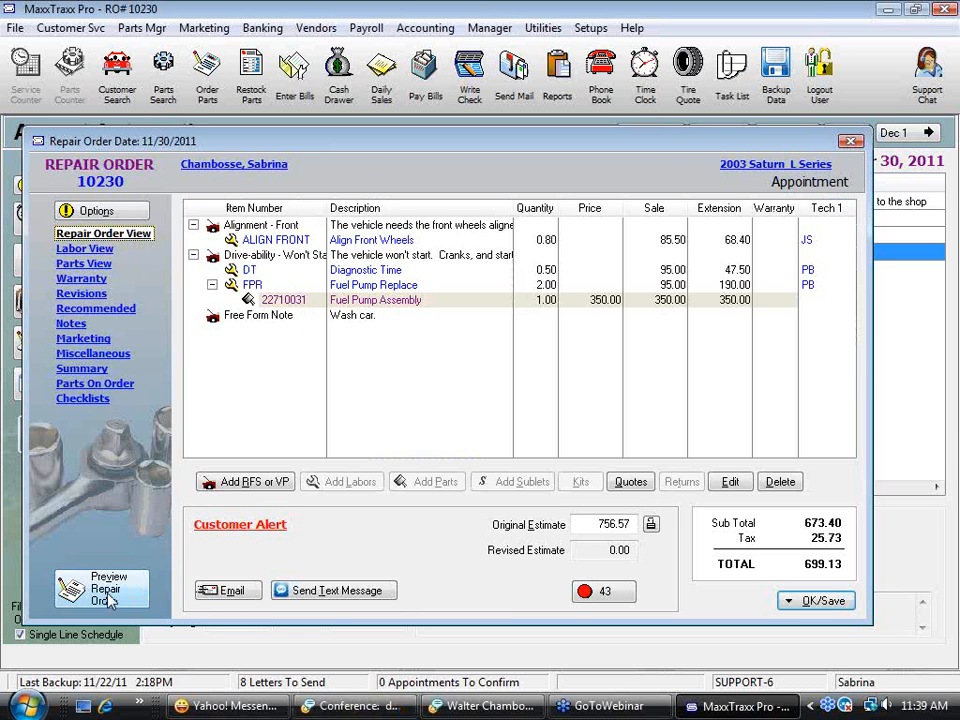
Step: Preview the repair order at page width, review its labors, parts and recommended services, and close the preview
{"action": "left_click", "coordinate": [112, 592]}
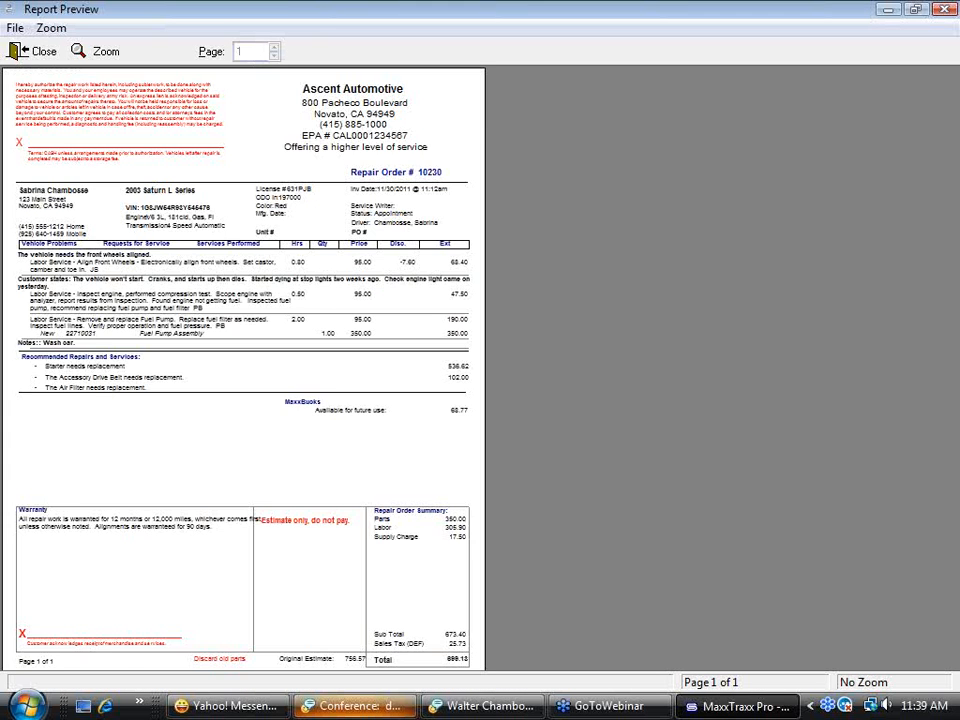
{"action": "left_click", "coordinate": [259, 384]}
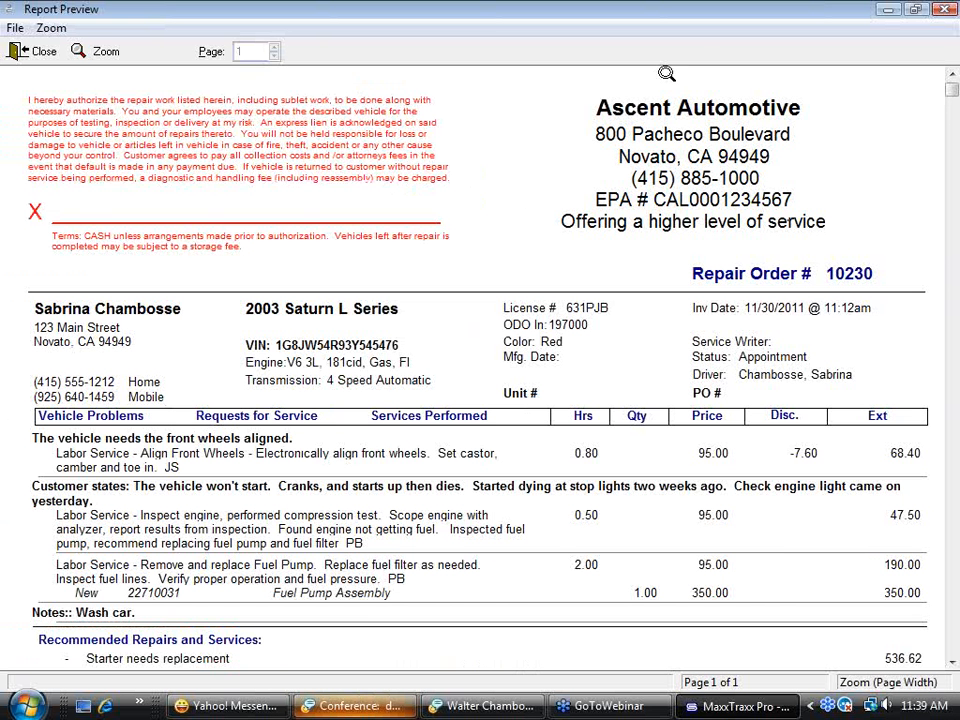
{"action": "left_click_drag", "start_coordinate": [700, 34], "coordinate": [942, 31]}
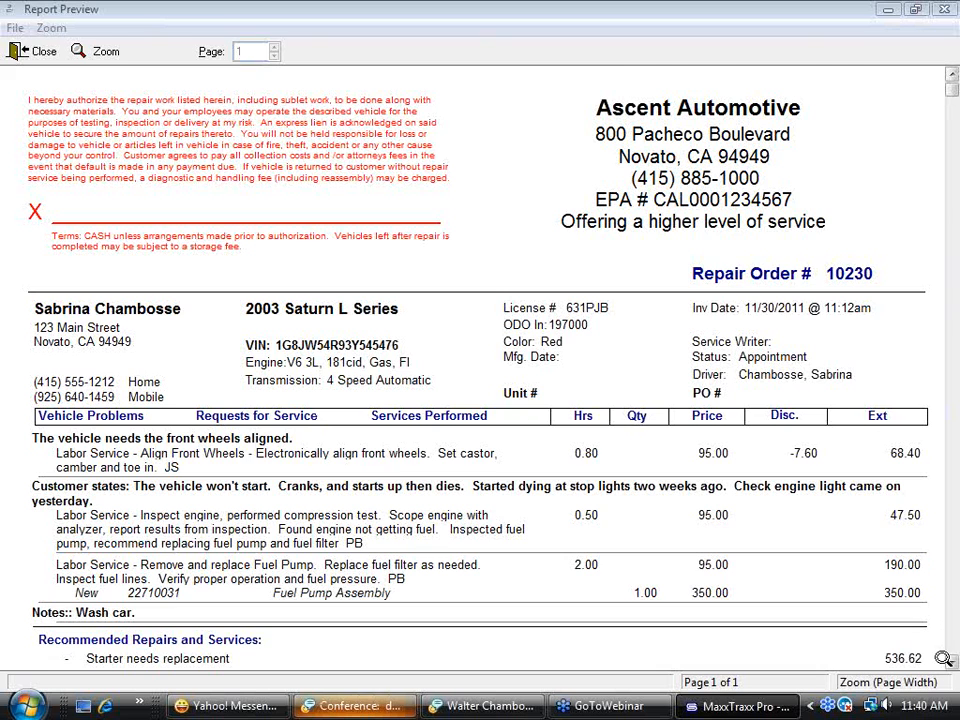
{"action": "scroll", "coordinate": [950, 662], "scroll_direction": "down", "scroll_amount": 4}
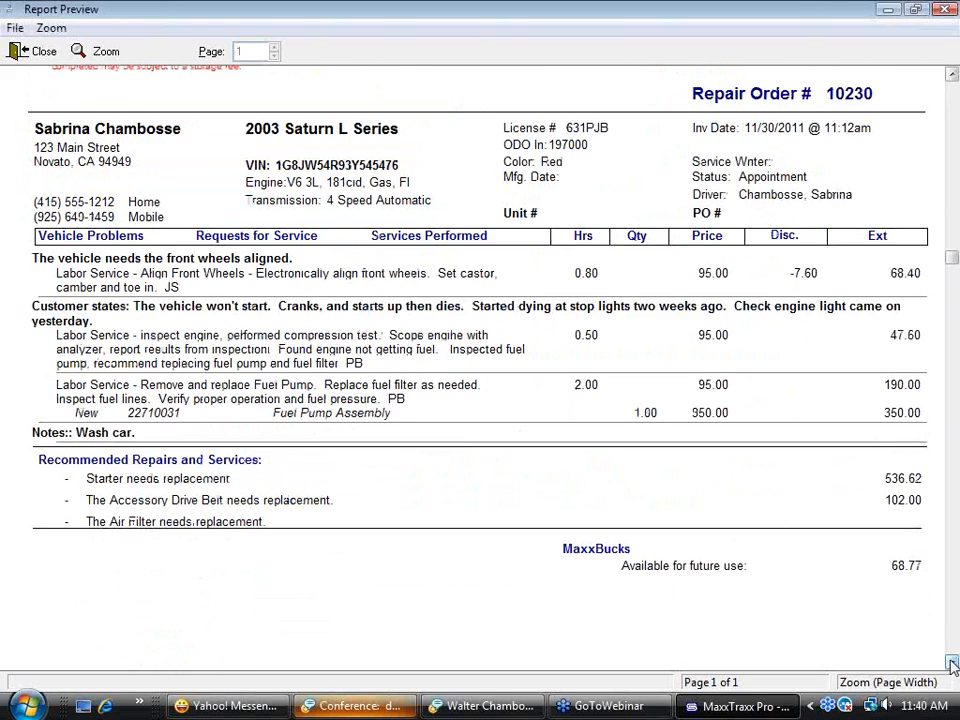
{"action": "scroll", "coordinate": [952, 666], "scroll_direction": "down", "scroll_amount": 1}
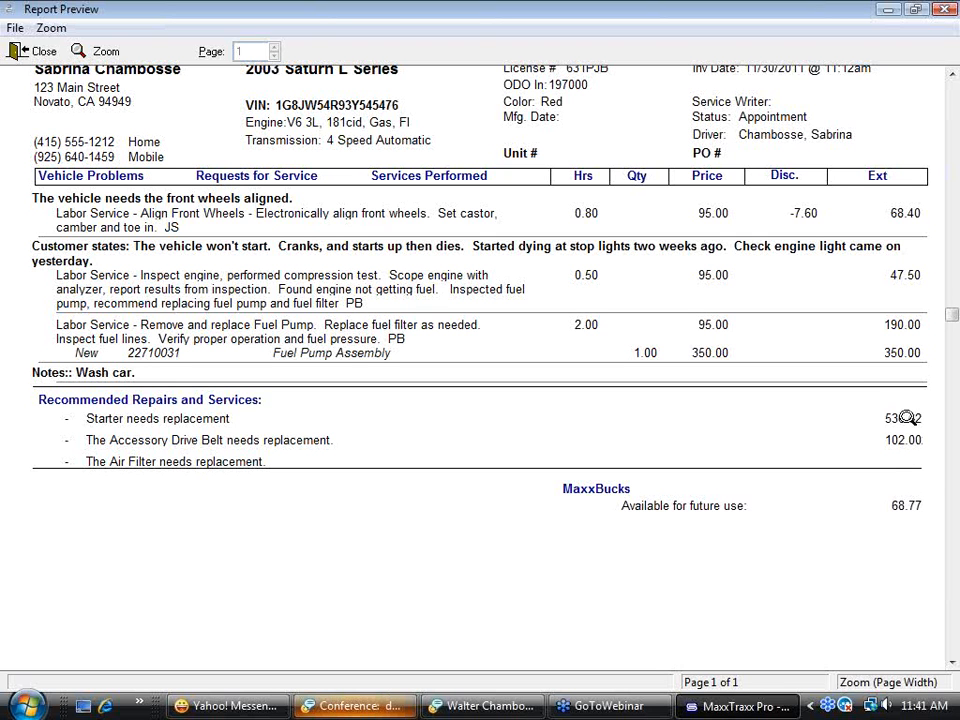
{"action": "left_click", "coordinate": [40, 51]}
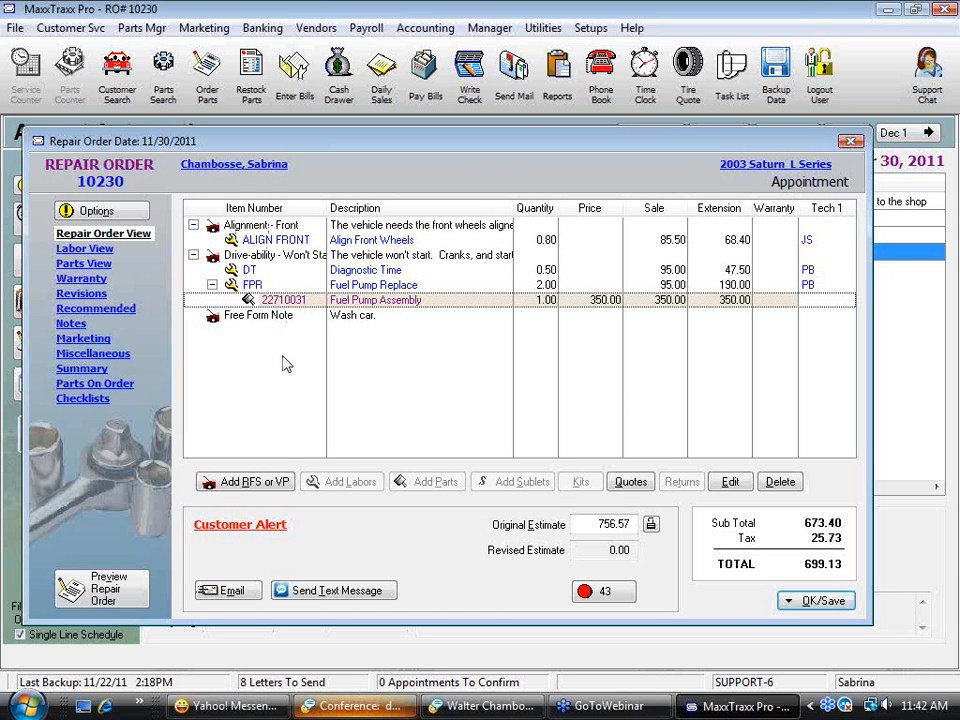
Step: Add the Transmission - Service request for standard maintenance service to the repair order
{"action": "left_click", "coordinate": [284, 484]}
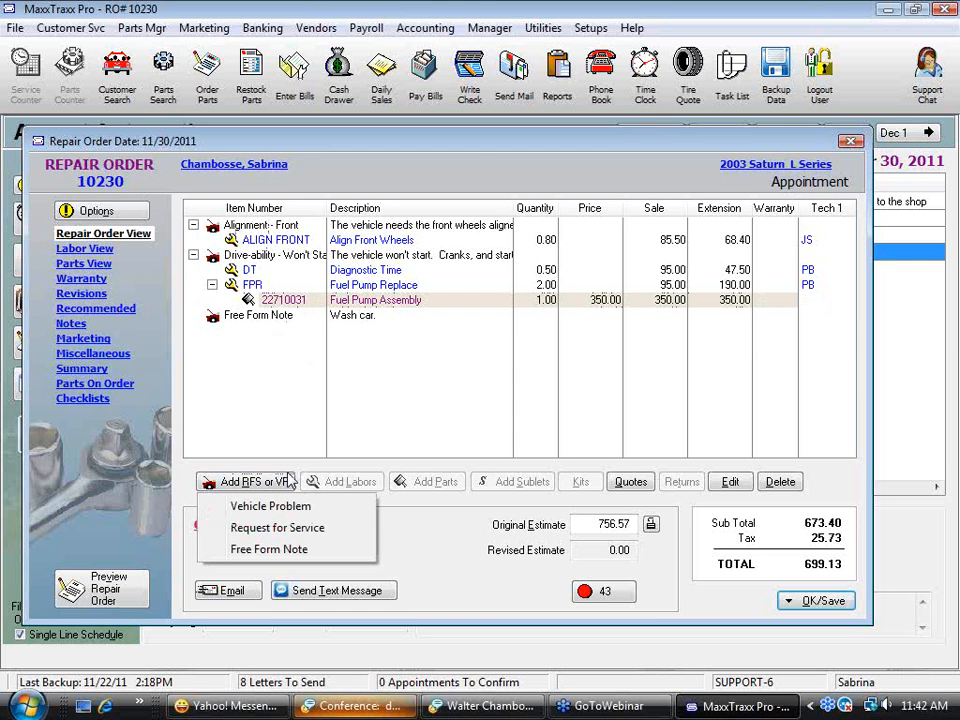
{"action": "left_click", "coordinate": [301, 530]}
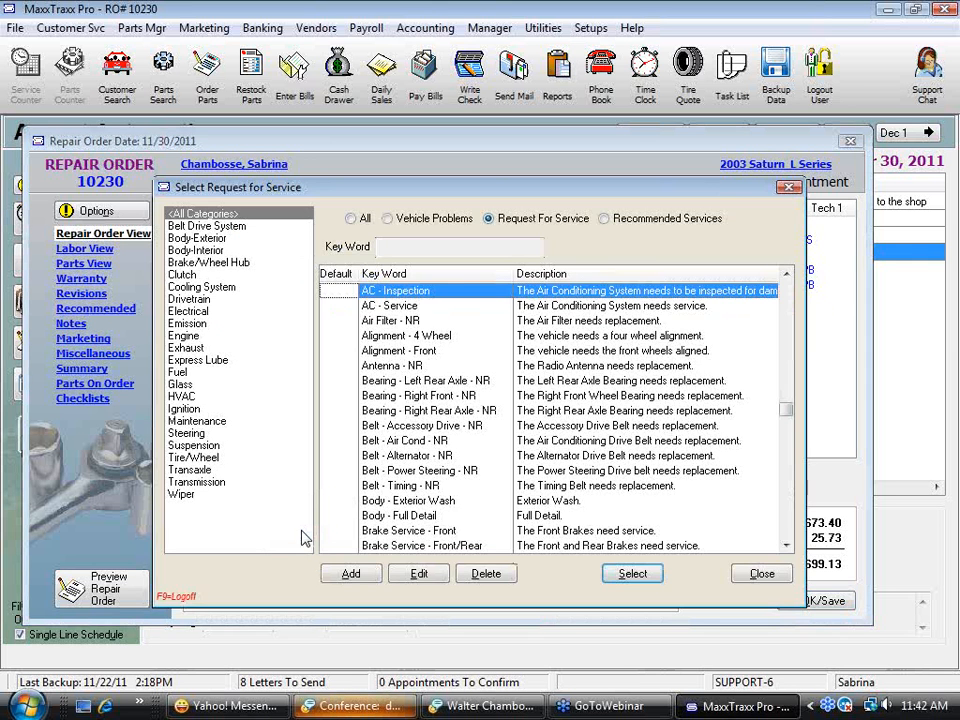
{"action": "type", "text": "tr"}
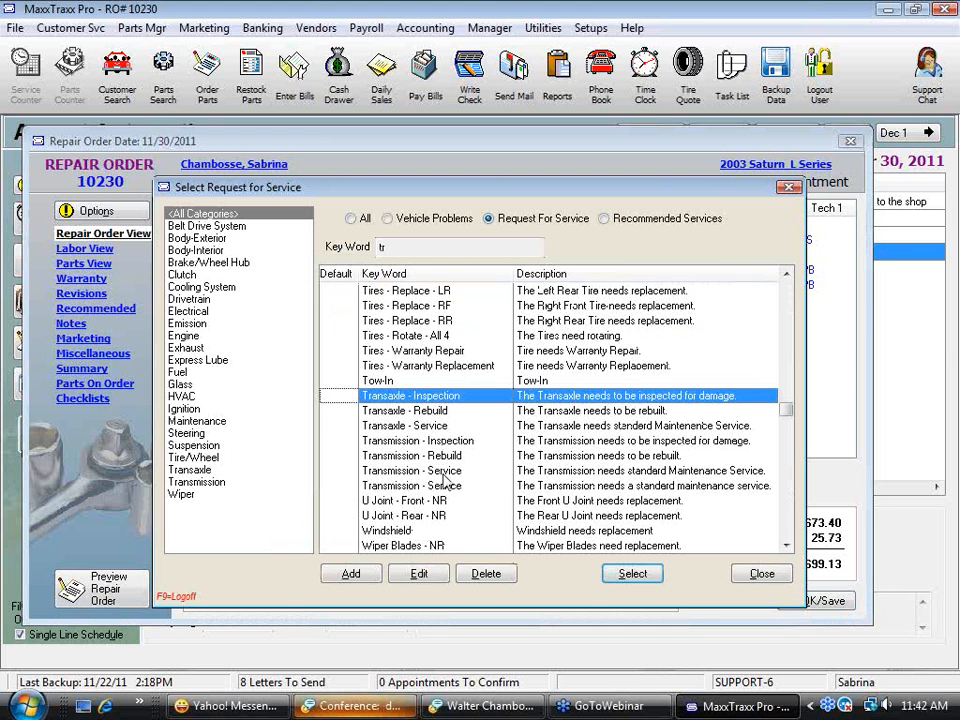
{"action": "double_click", "coordinate": [451, 471]}
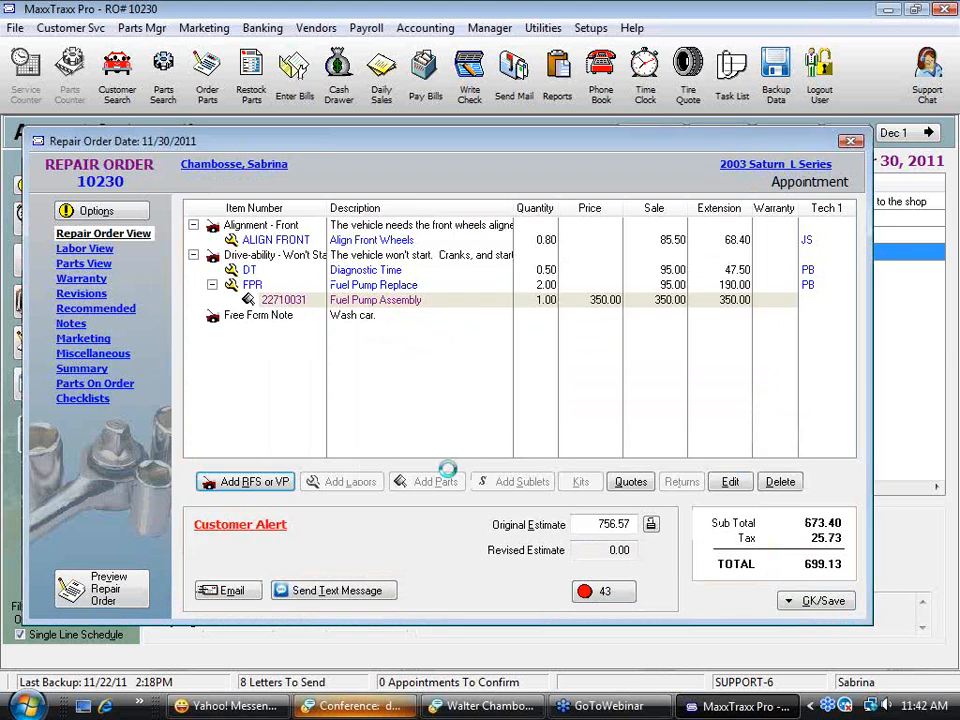
{"action": "left_click", "coordinate": [671, 538]}
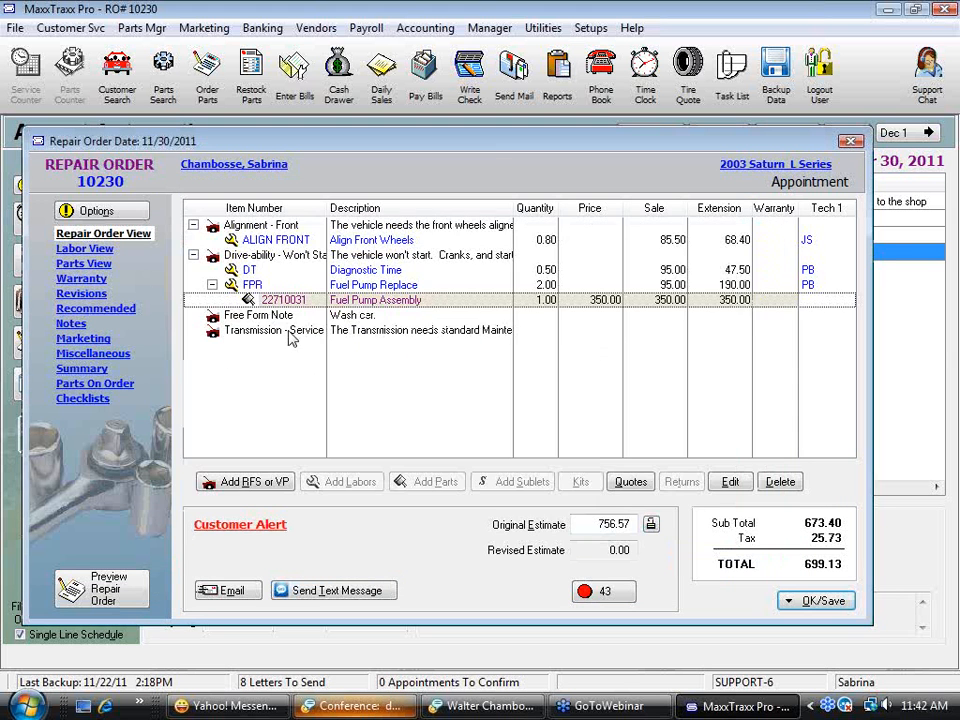
Step: Add the TRFF transmission flush and filter replacement kit under the transmission service request, keeping its saved prices
{"action": "left_click", "coordinate": [291, 332]}
{"action": "left_click", "coordinate": [580, 483]}
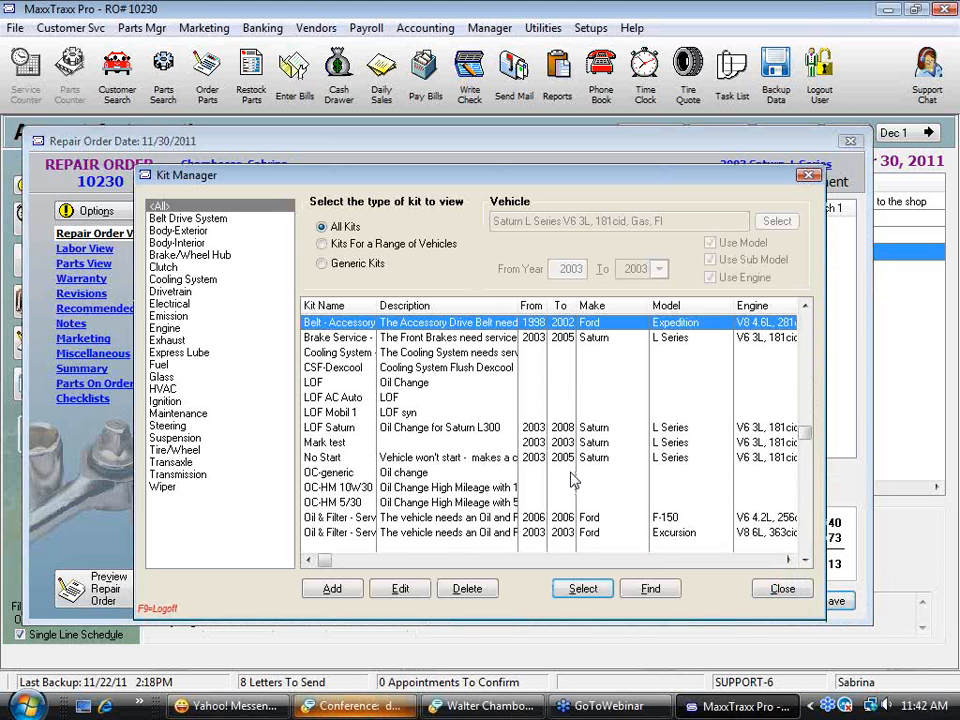
{"action": "left_click", "coordinate": [804, 534]}
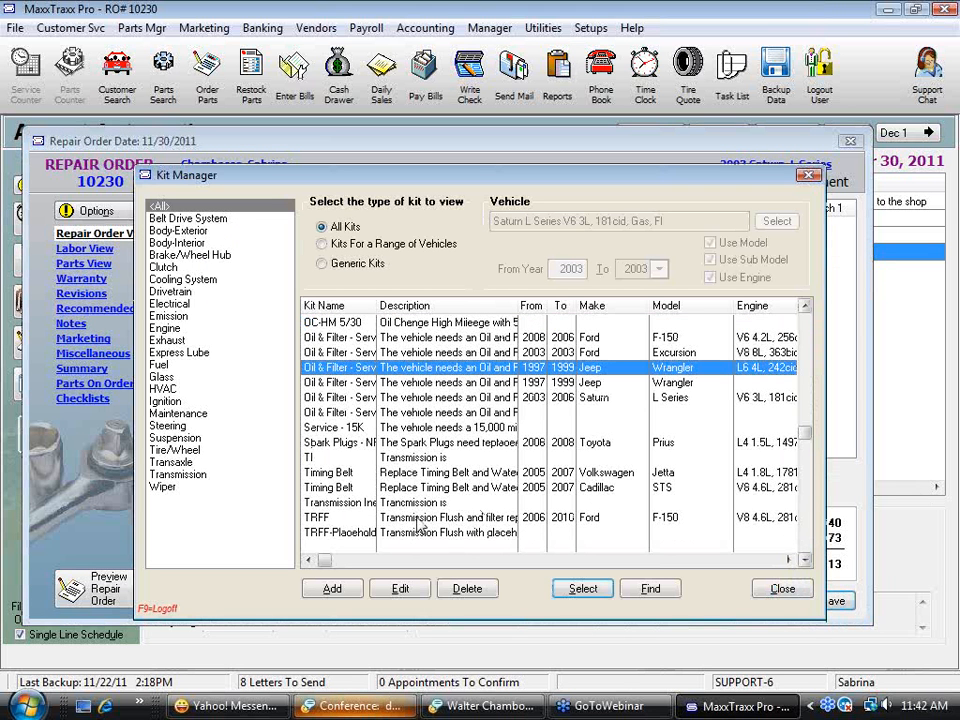
{"action": "left_click", "coordinate": [477, 518]}
{"action": "double_click", "coordinate": [477, 518]}
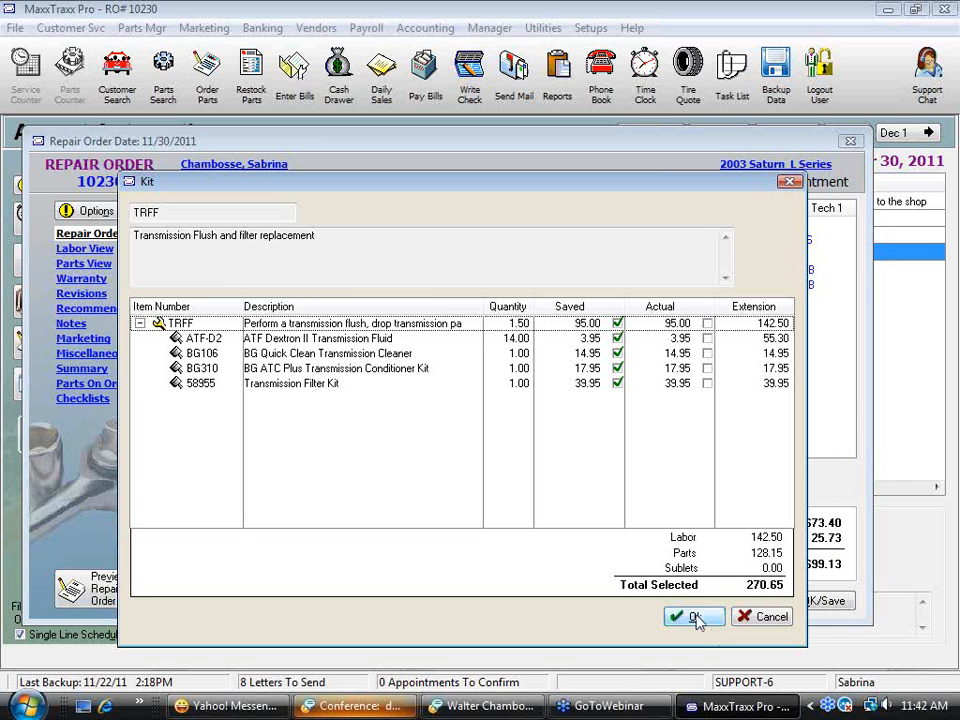
{"action": "left_click", "coordinate": [694, 617]}
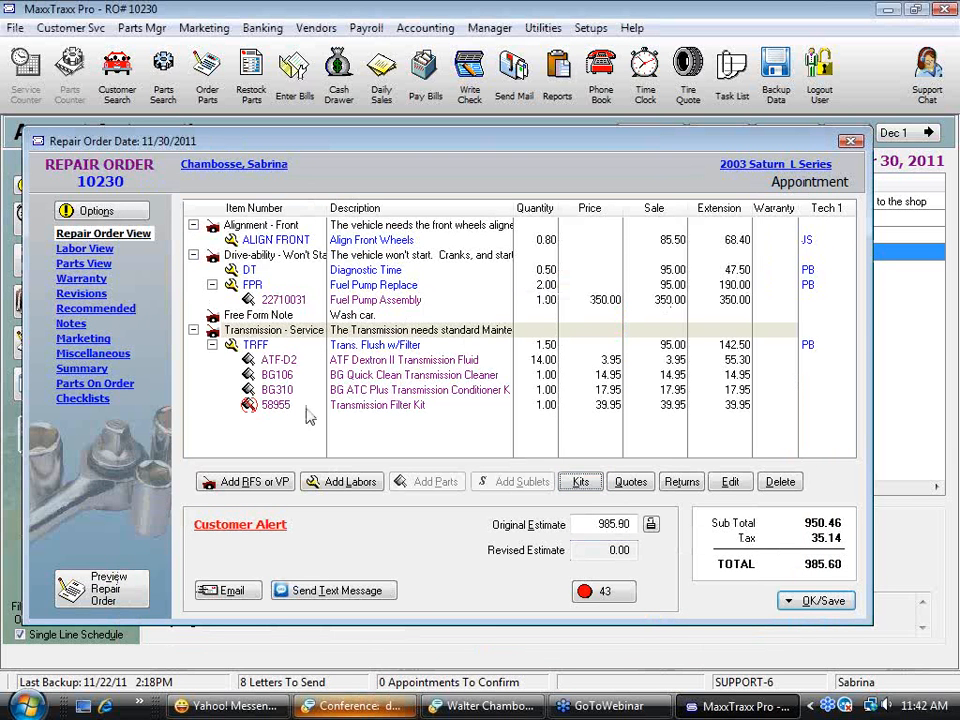
Step: Create a new request for service with key word PS Flush and printed description Power Steering Flush
{"action": "left_click", "coordinate": [271, 484]}
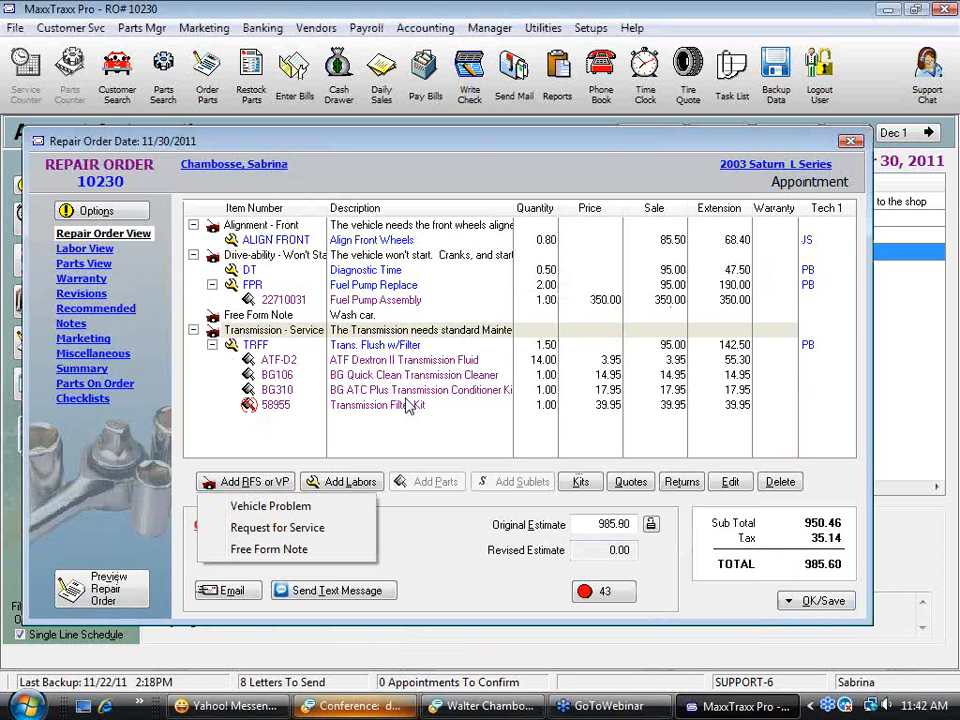
{"action": "left_click", "coordinate": [314, 530]}
{"action": "type", "text": "p"}
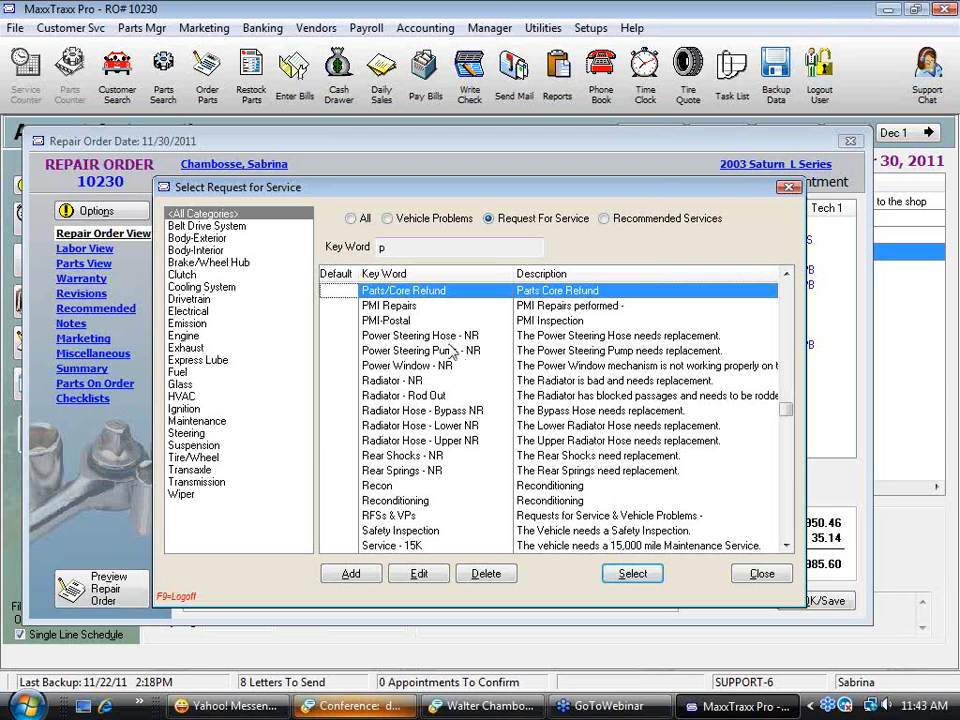
{"action": "left_click", "coordinate": [350, 573]}
{"action": "left_click", "coordinate": [436, 348]}
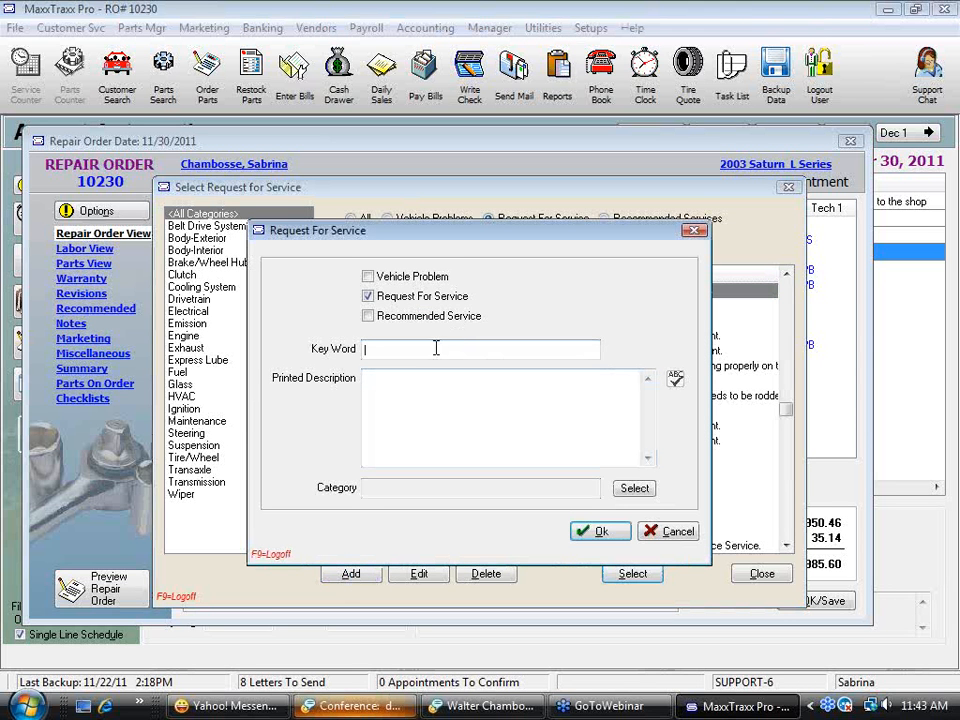
{"action": "type", "text": "PS Flush"}
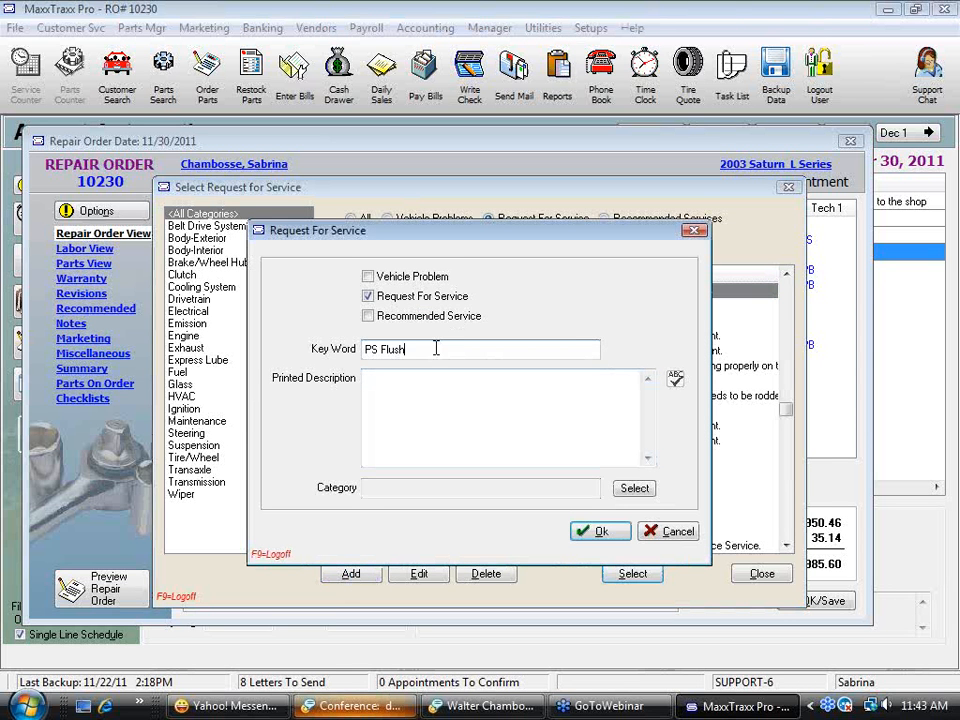
{"action": "left_click", "coordinate": [409, 381]}
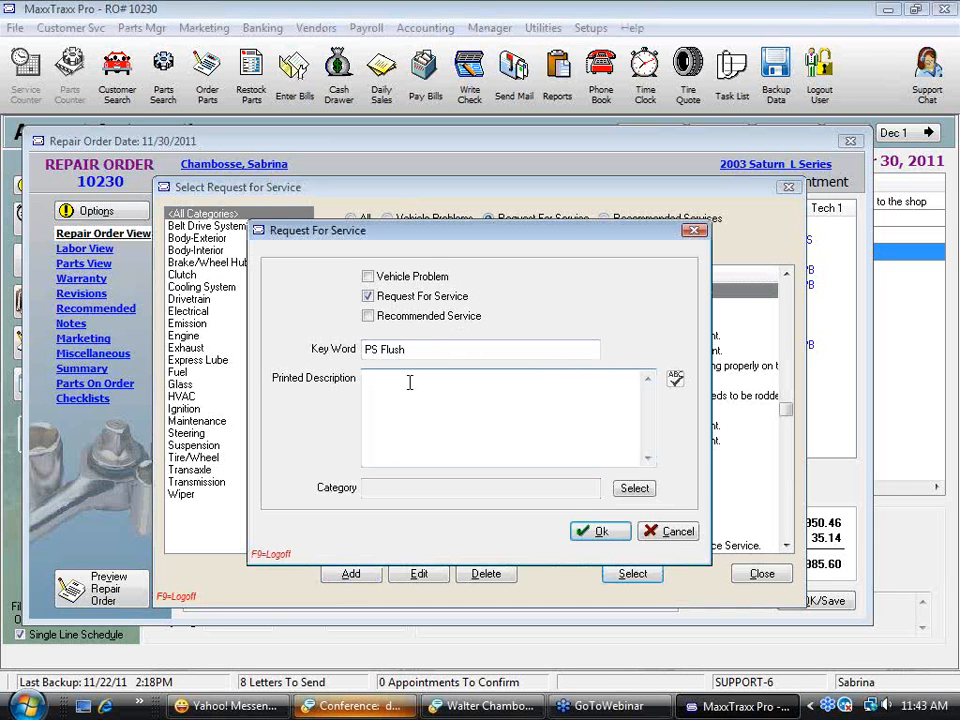
{"action": "type", "text": "Power Steering Flush"}
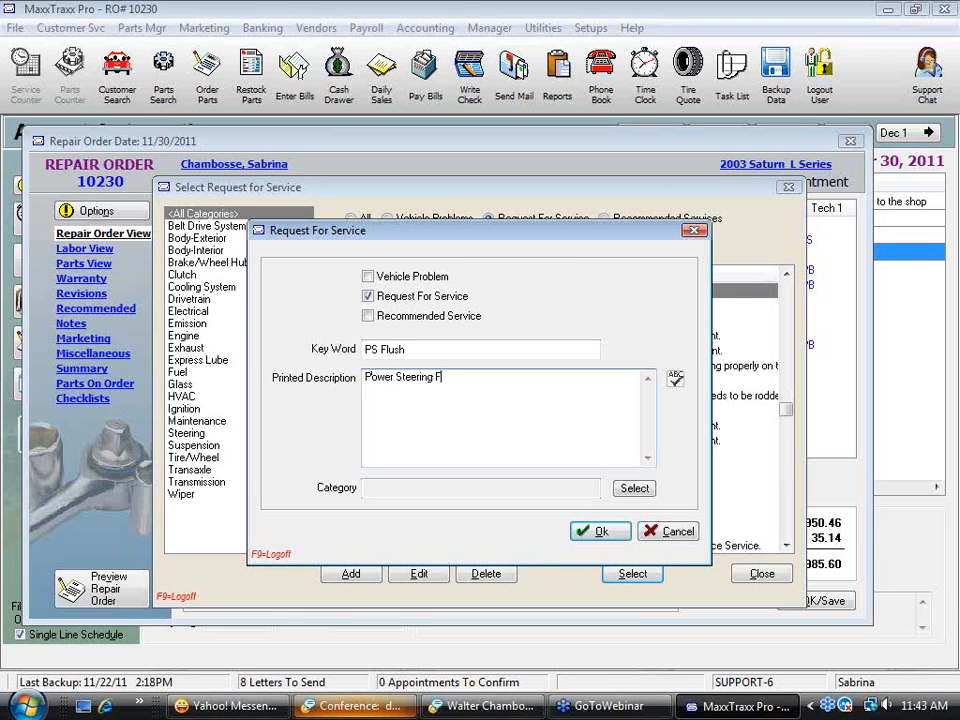
Step: Assign the new request to the Maintenance category, save it, and add it to the repair order
{"action": "left_click", "coordinate": [622, 495]}
{"action": "key", "text": "m"}
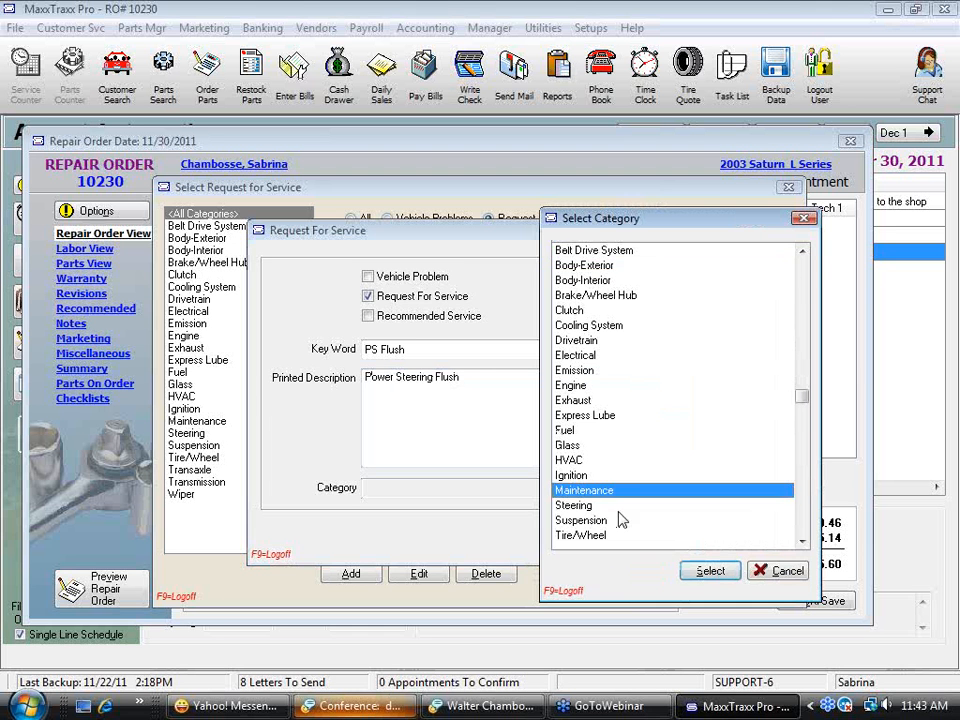
{"action": "left_click", "coordinate": [707, 572]}
{"action": "left_click", "coordinate": [627, 538]}
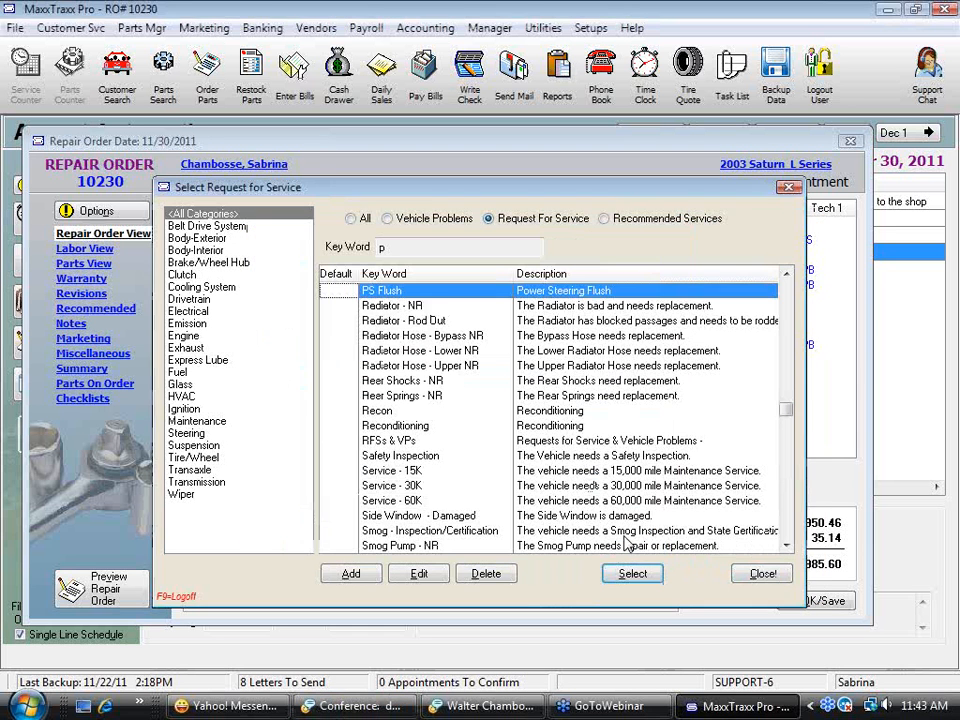
{"action": "double_click", "coordinate": [543, 291]}
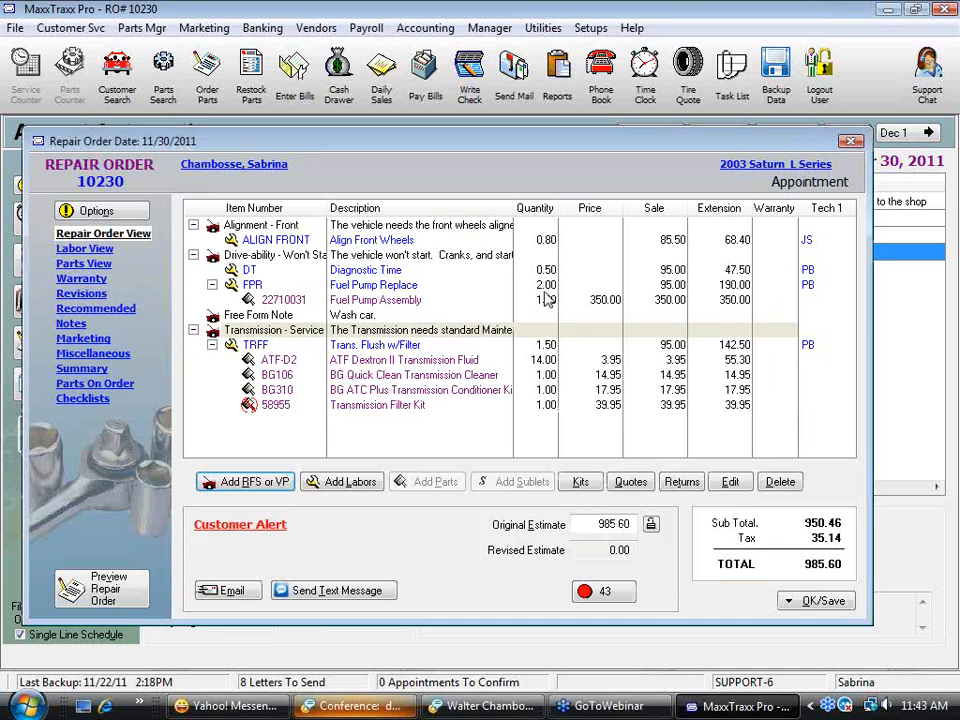
{"action": "left_click", "coordinate": [668, 538]}
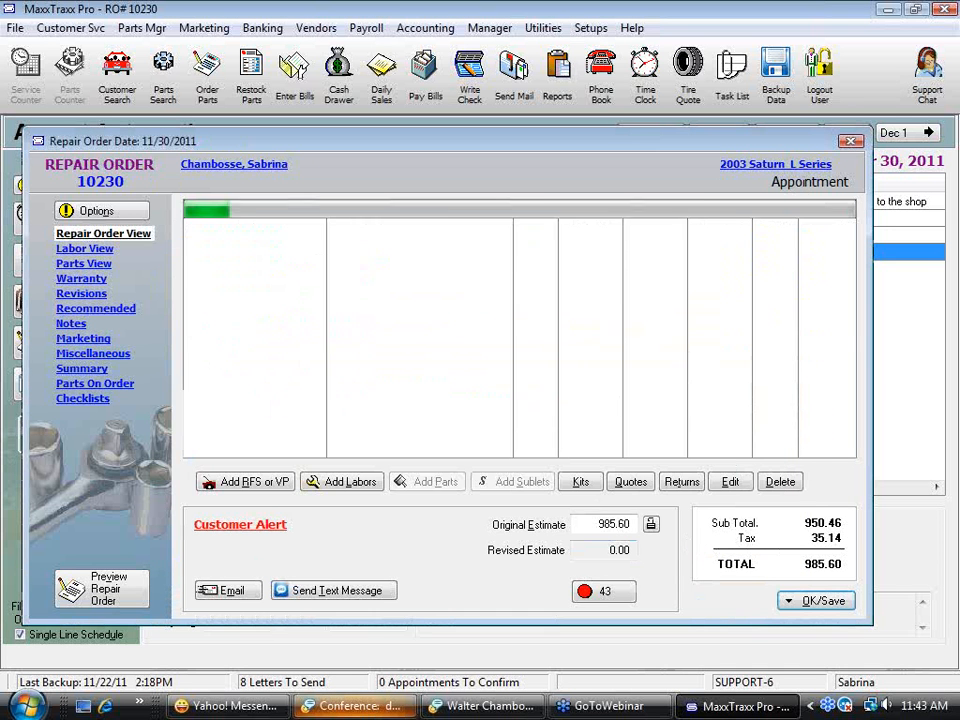
Step: Browse the kit list for a kit that fits the power steering flush request
{"action": "left_click", "coordinate": [382, 423]}
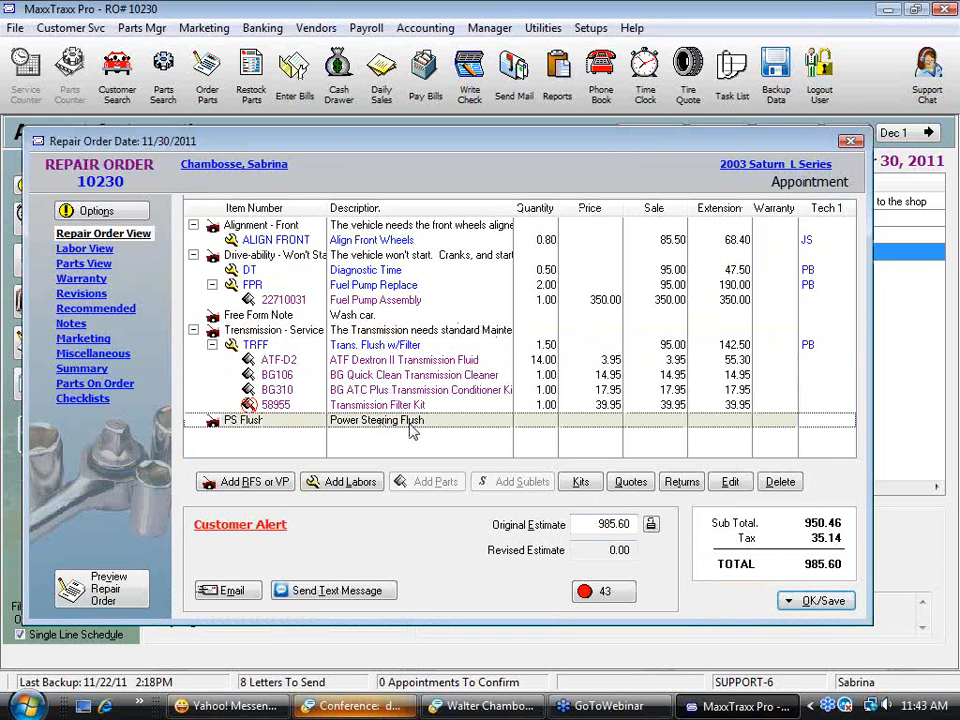
{"action": "left_click", "coordinate": [580, 483]}
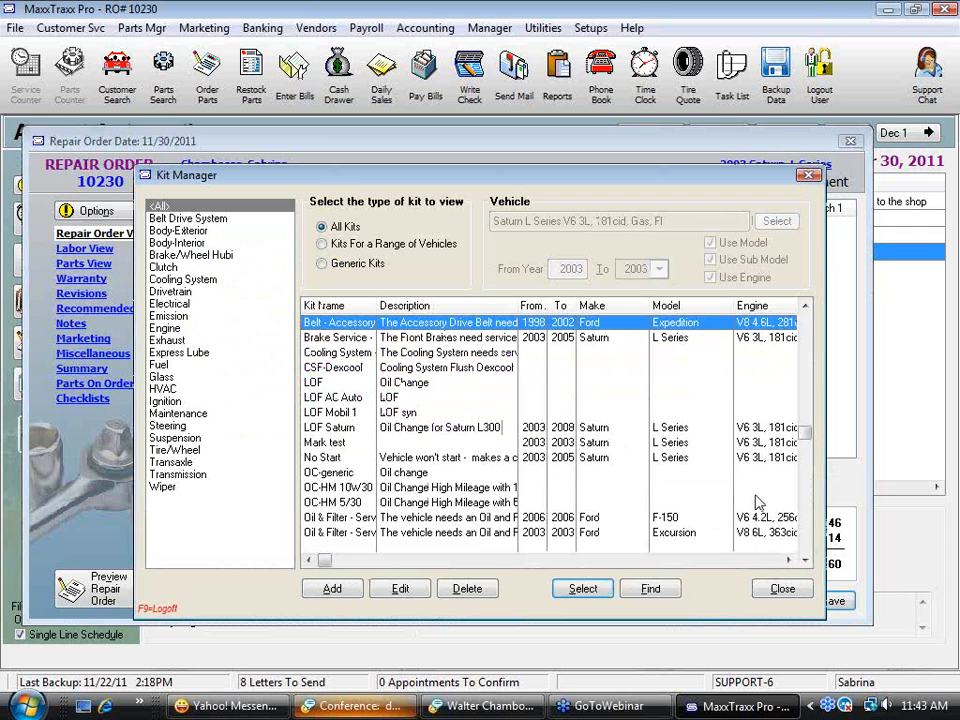
{"action": "left_click", "coordinate": [806, 532]}
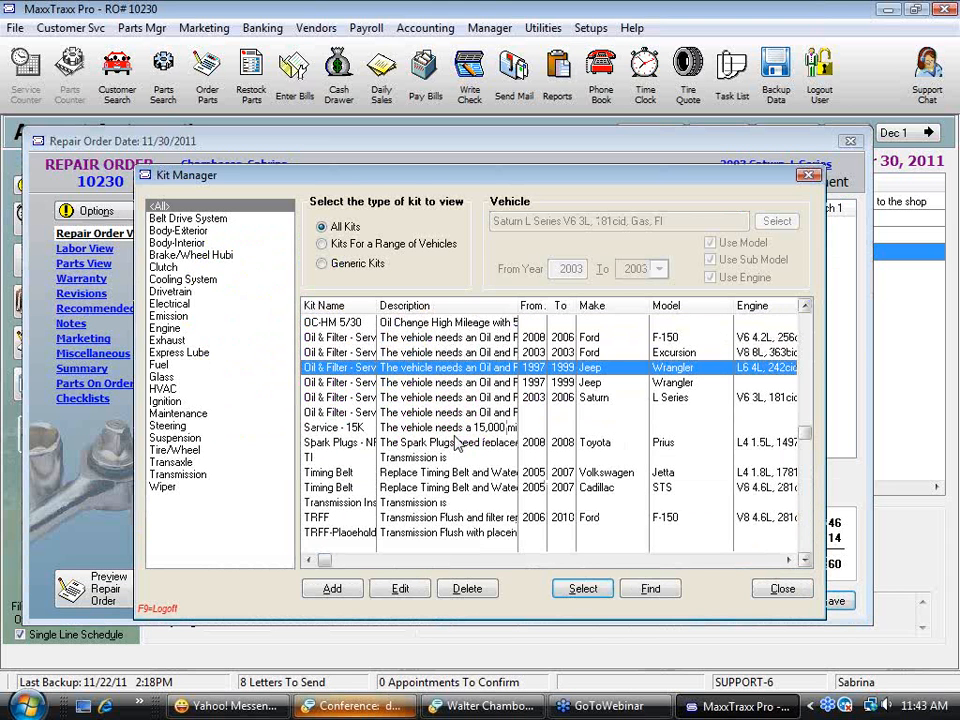
{"action": "left_click", "coordinate": [808, 338]}
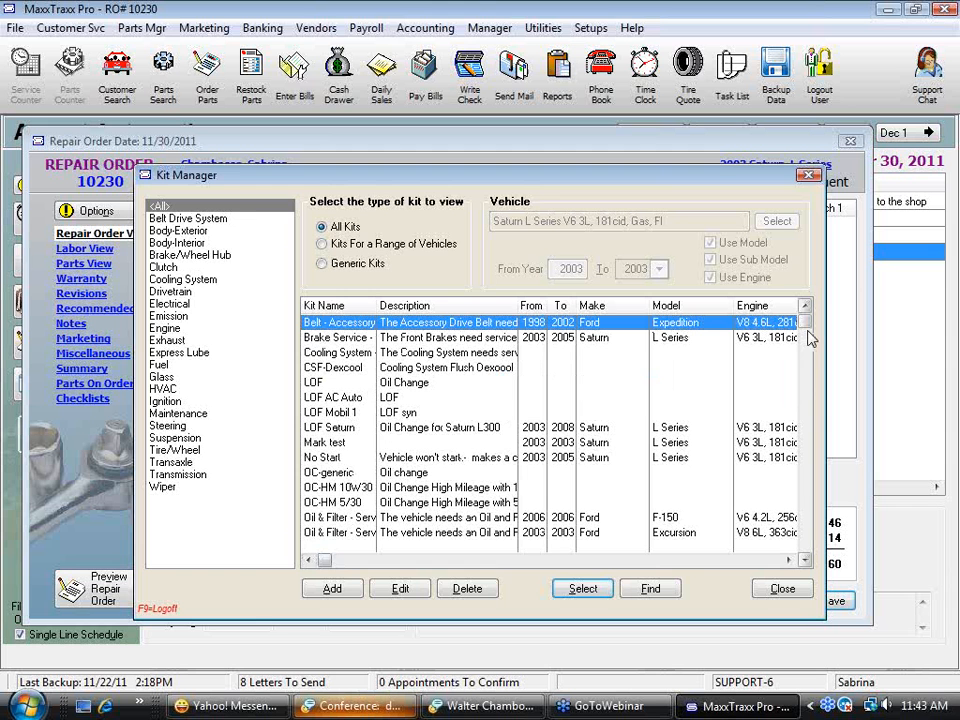
Step: Leave the kit list and start a new flat rate labor service under the PS Flush request on the repair order
{"action": "left_click", "coordinate": [785, 592]}
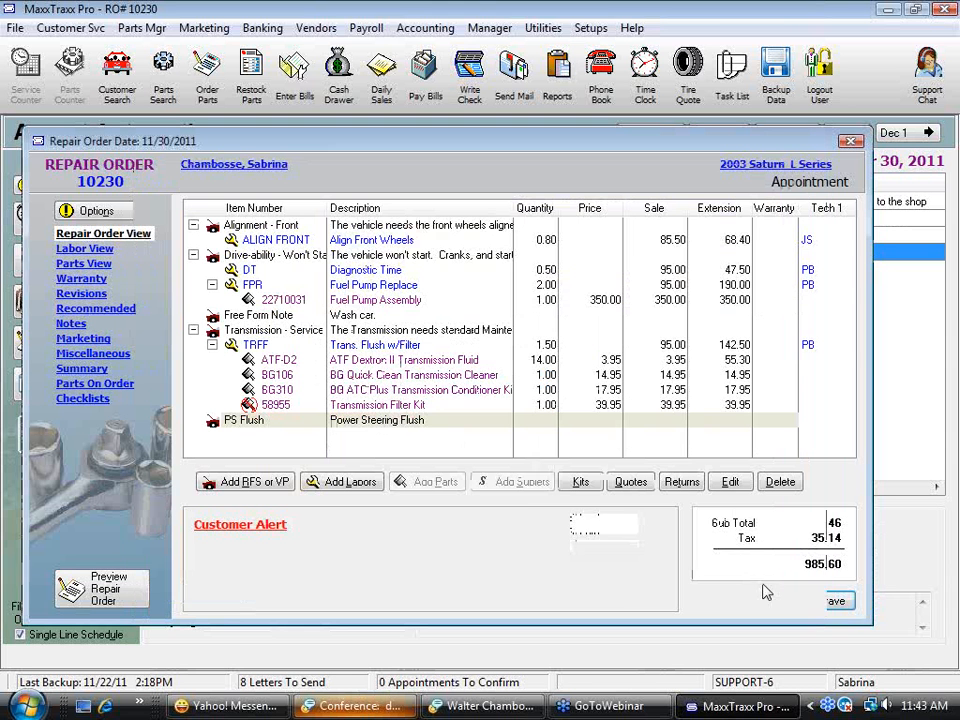
{"action": "left_click", "coordinate": [376, 420]}
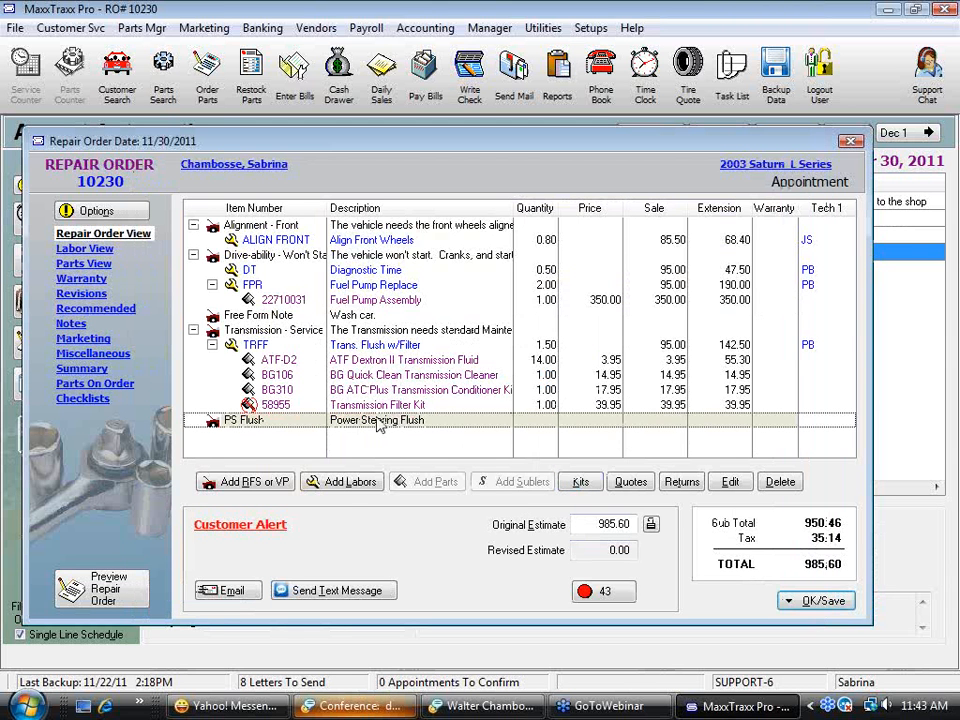
{"action": "left_click", "coordinate": [352, 486]}
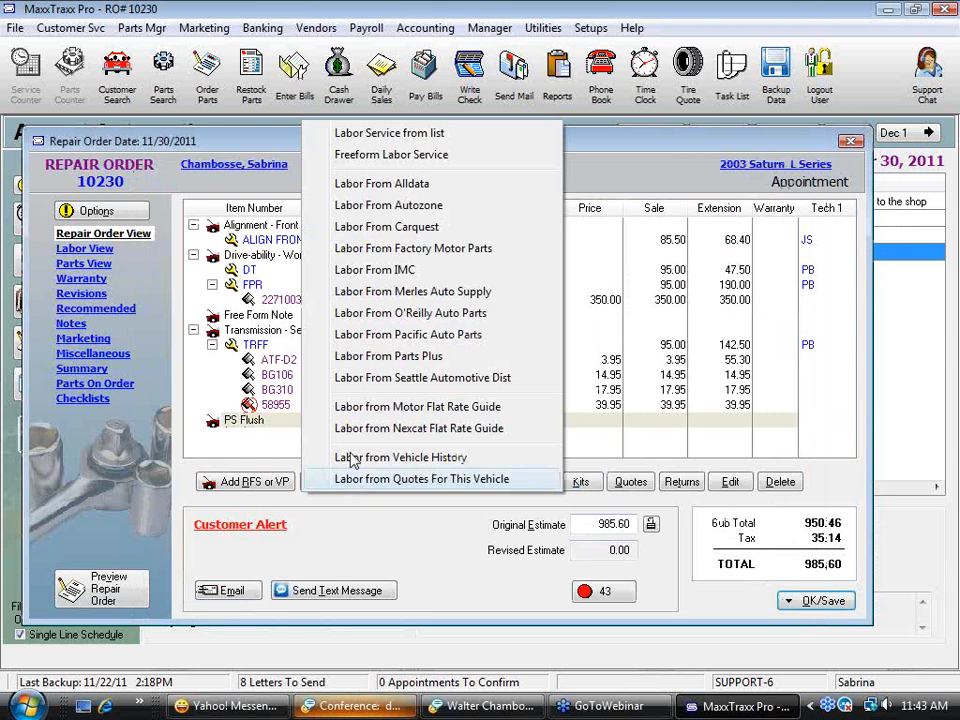
{"action": "left_click", "coordinate": [455, 137]}
{"action": "type", "text": "p"}
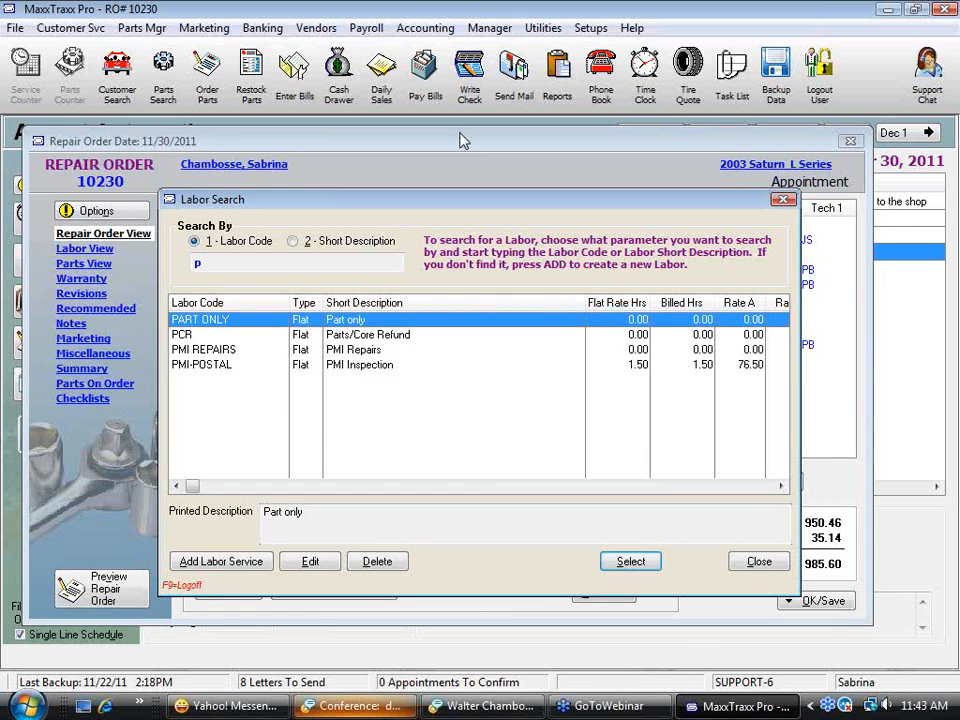
{"action": "left_click", "coordinate": [229, 565]}
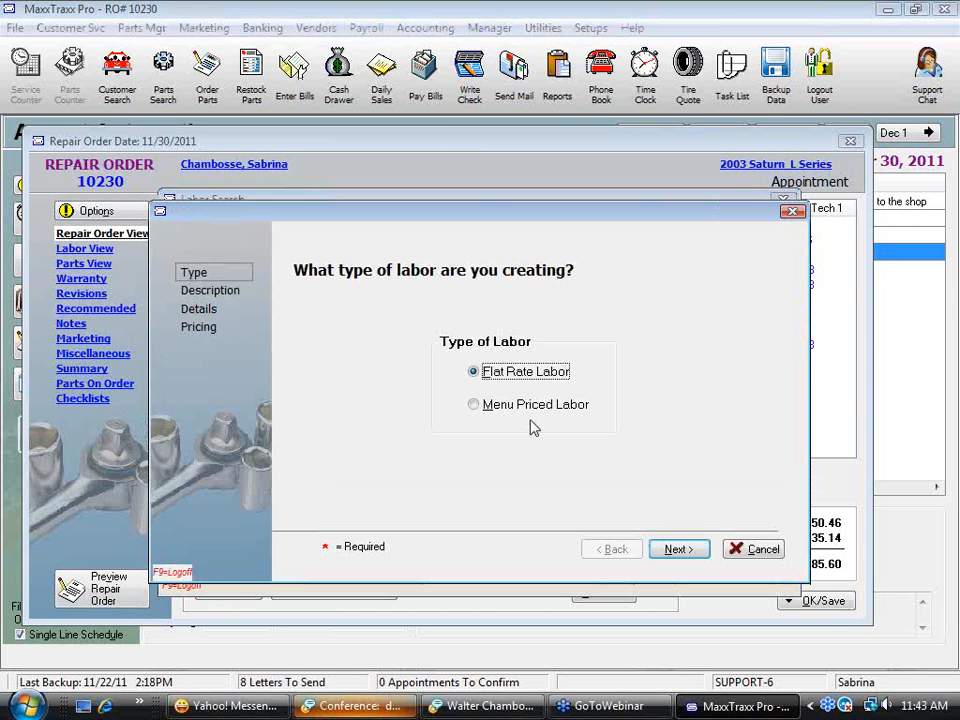
{"action": "left_click", "coordinate": [679, 551]}
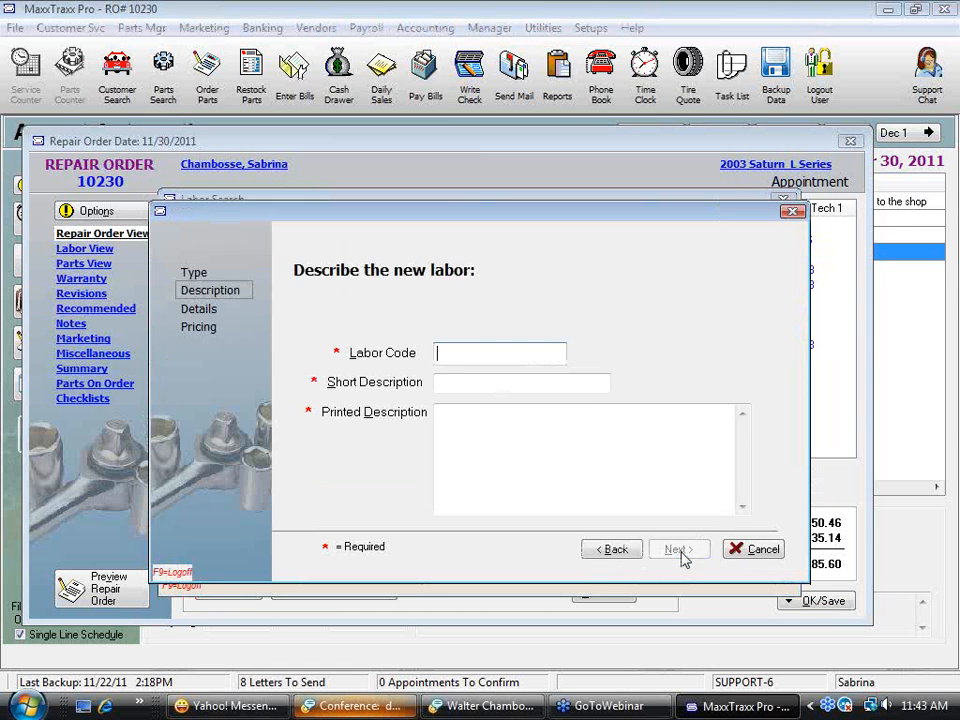
Step: Give the new labor the code PSF and the short description "Power Steering Flush"
{"action": "type", "text": "PSF"}
{"action": "left_click", "coordinate": [483, 383]}
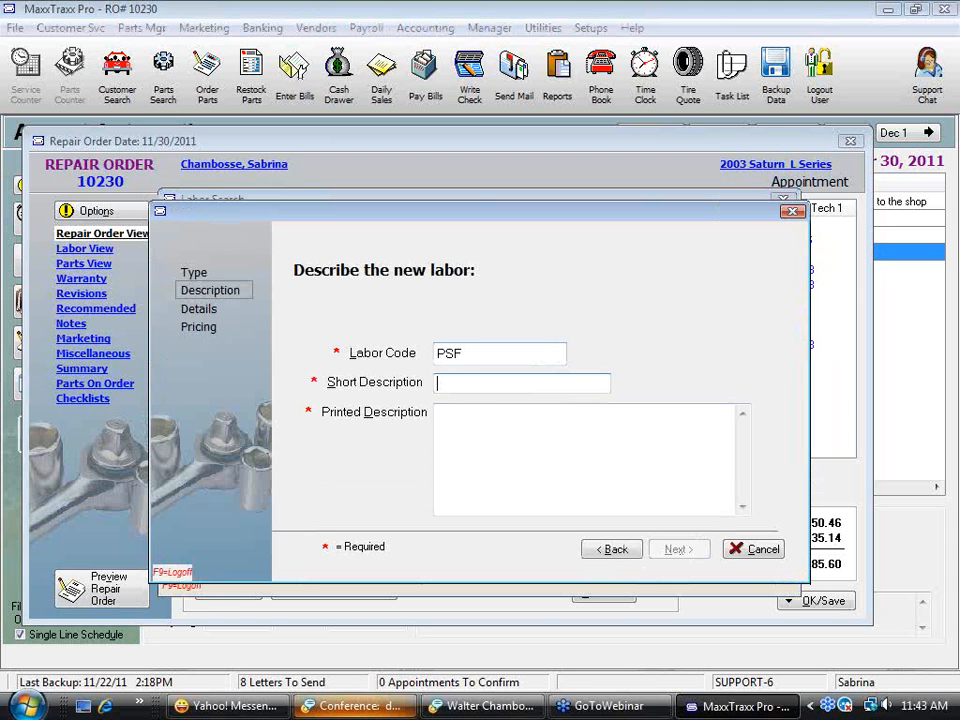
{"action": "type", "text": "Power Steering Flush"}
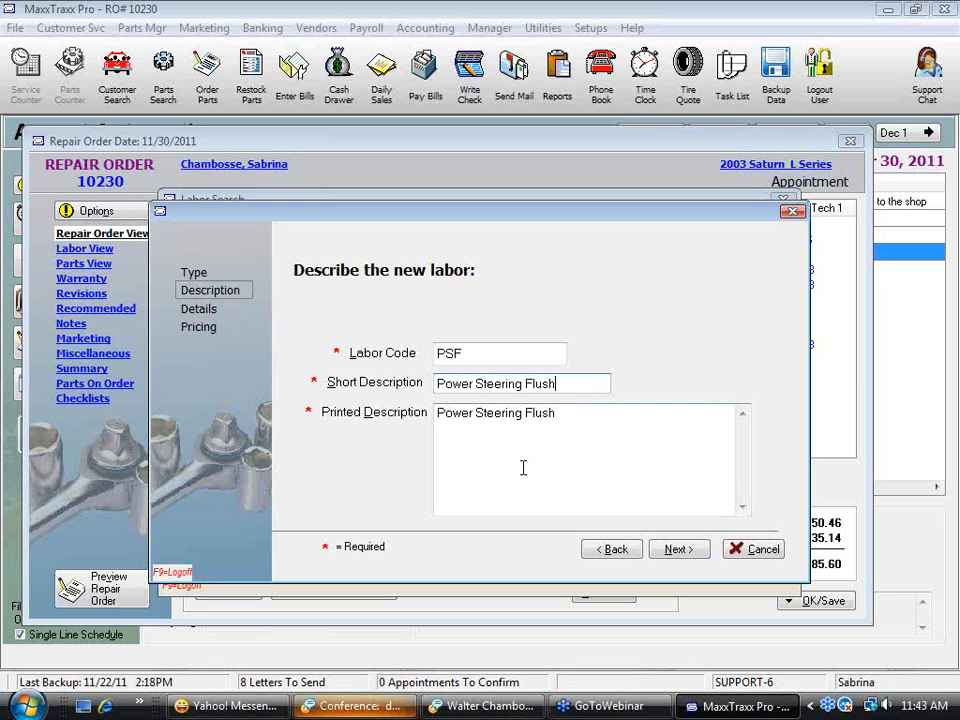
Step: Expand the labor's printed description to "Perform Power Steering Flush with new p/s fluid and conditioner" and continue to the details
{"action": "left_click", "coordinate": [440, 420]}
{"action": "left_click", "coordinate": [470, 412]}
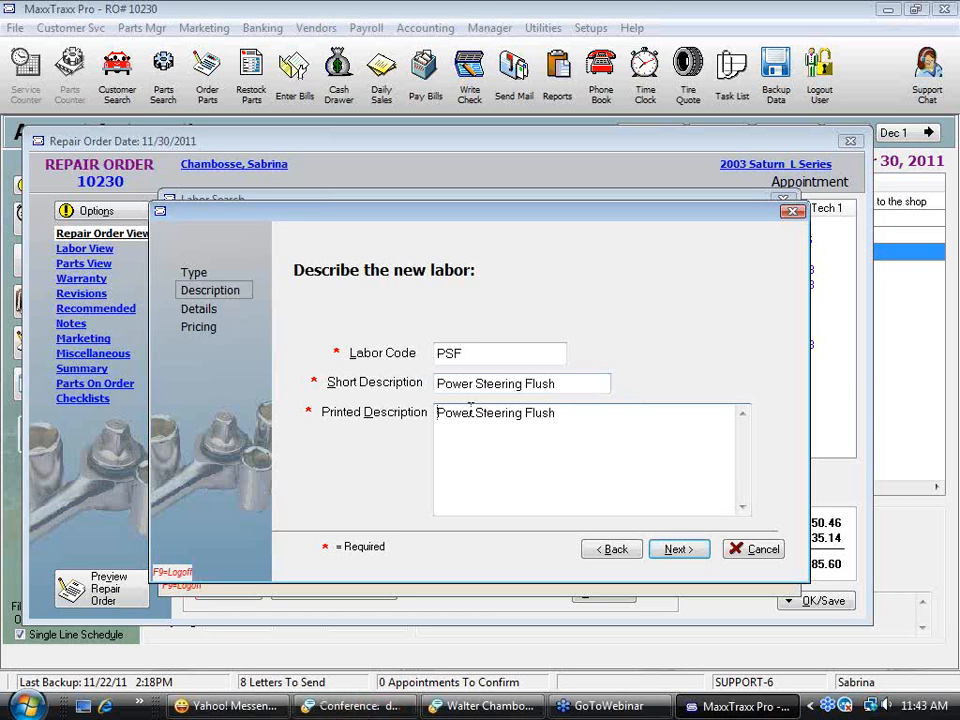
{"action": "type", "text": "Perform"}
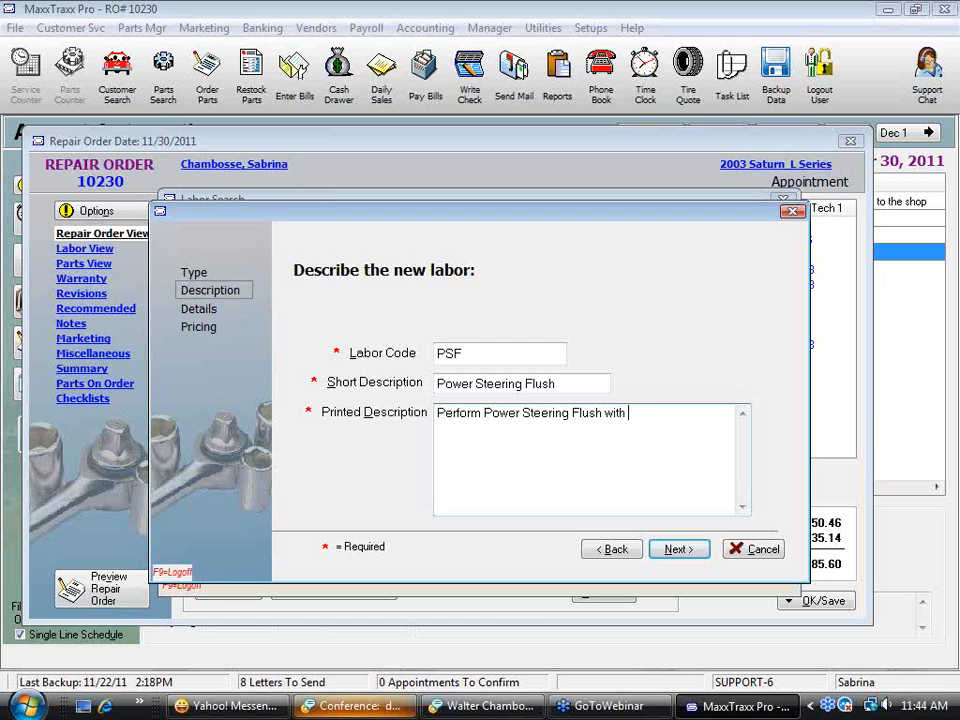
{"action": "type", "text": "new"}
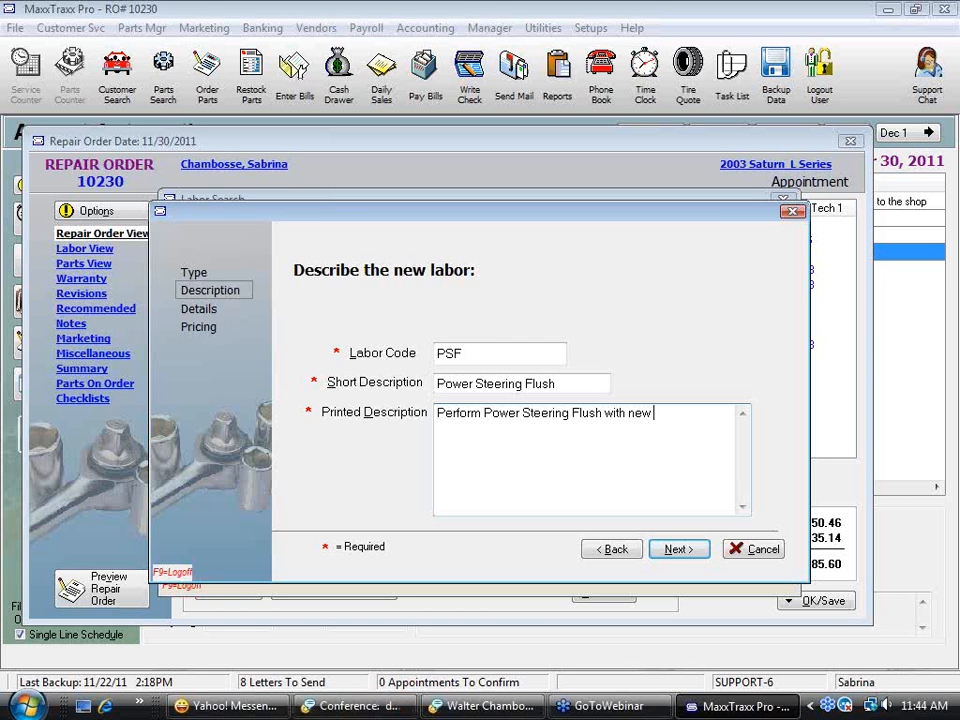
{"action": "type", "text": " p/s fluid and conditioner"}
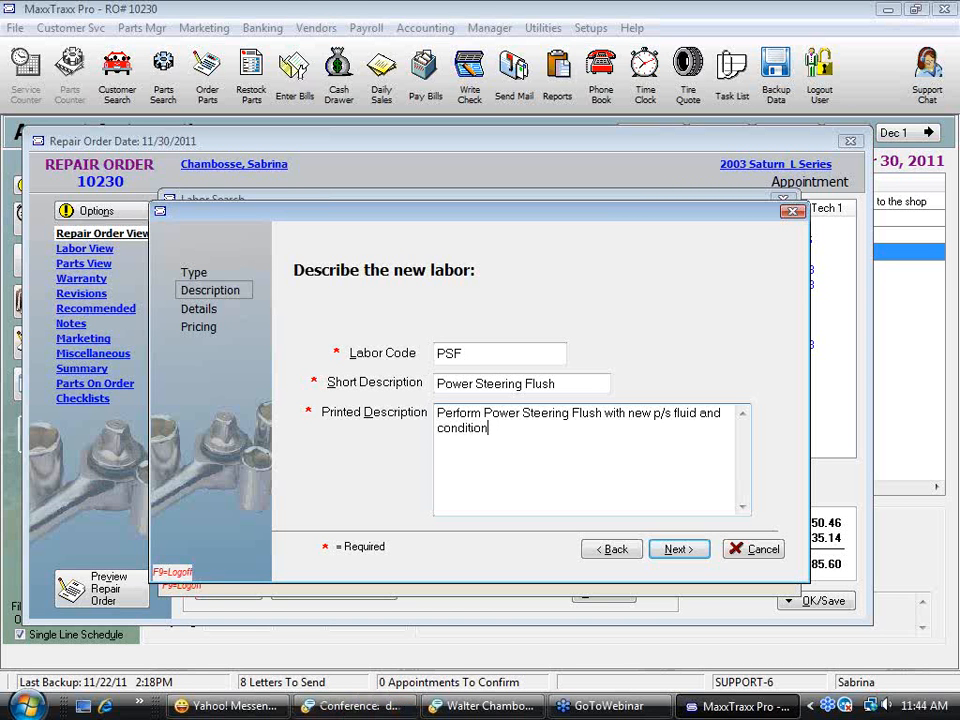
{"action": "left_click", "coordinate": [677, 550]}
Step: Set both the billed rate hours and the flat rate hours of the labor to 0.80 and continue to pricing
{"action": "type", "text": ".38"}
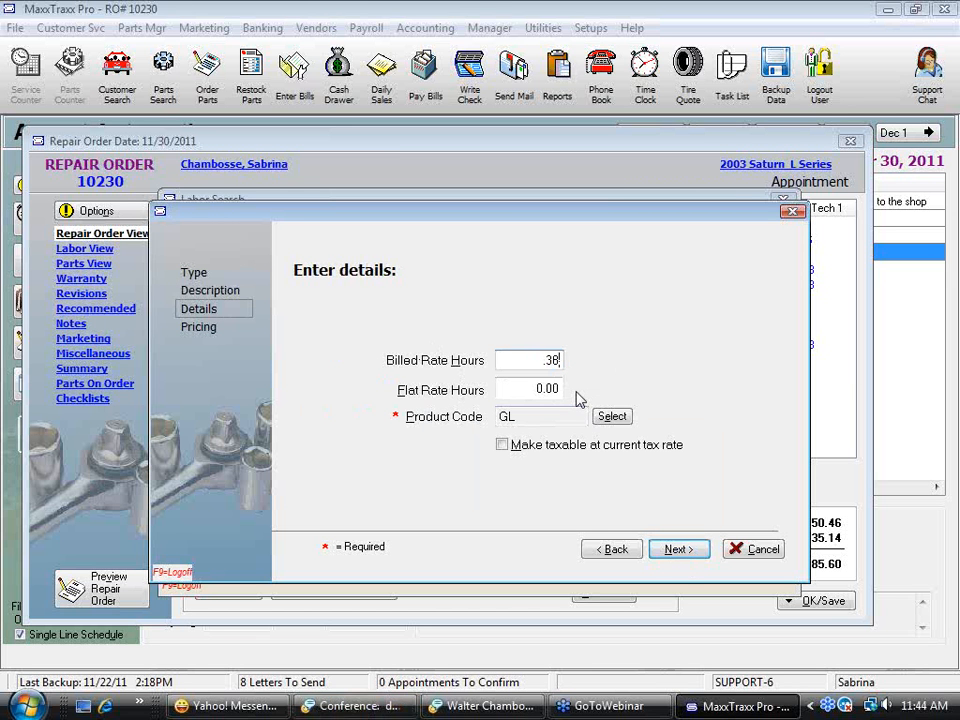
{"action": "key", "text": "Tab"}
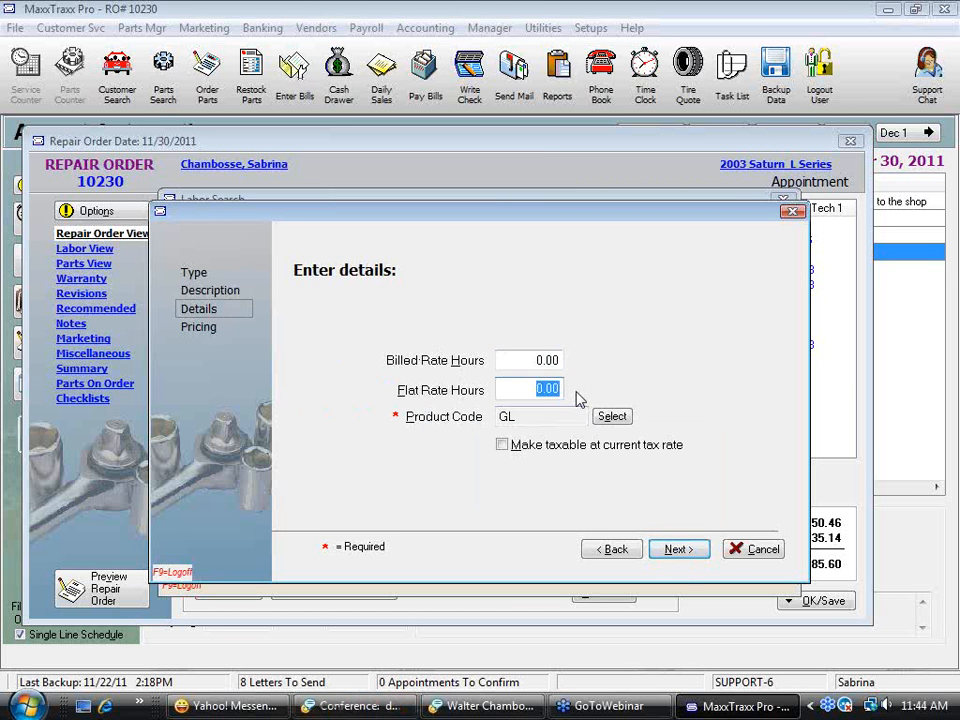
{"action": "key", "text": "shift+Tab"}
{"action": "type", "text": "8"}
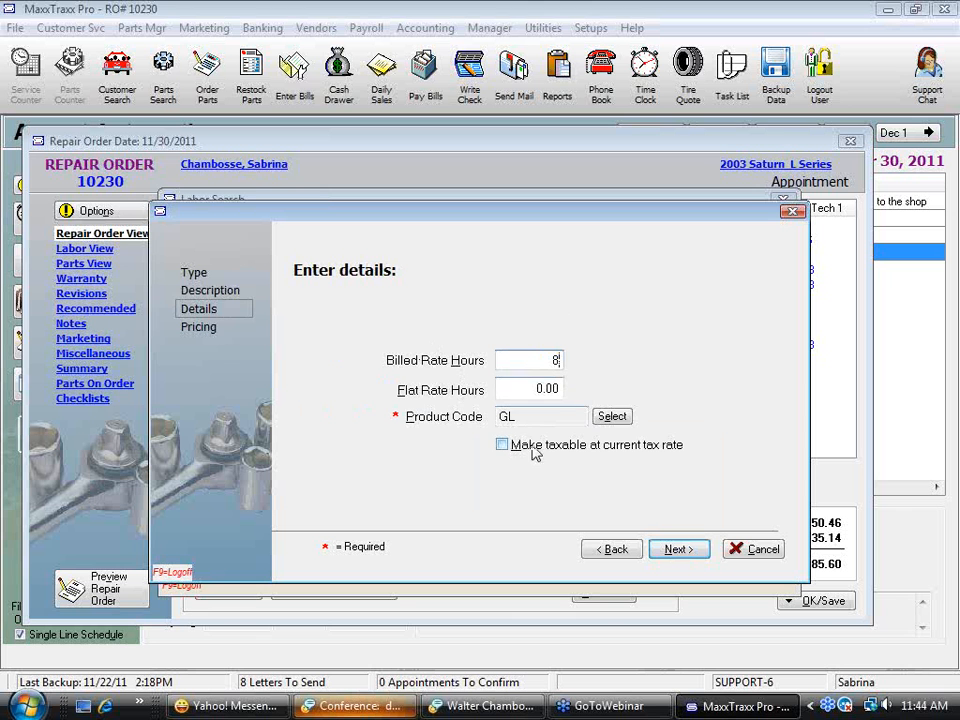
{"action": "left_click", "coordinate": [519, 391]}
{"action": "key", "text": "BackSpace"}
{"action": "type", "text": "8"}
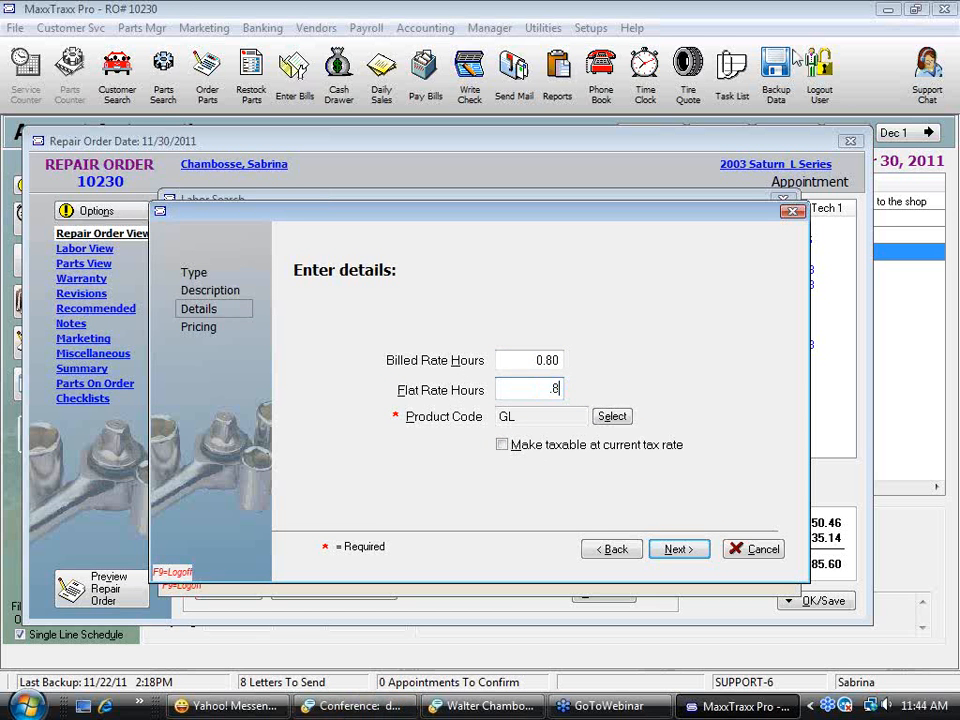
{"action": "key", "text": "Tab"}
{"action": "left_click", "coordinate": [700, 549]}
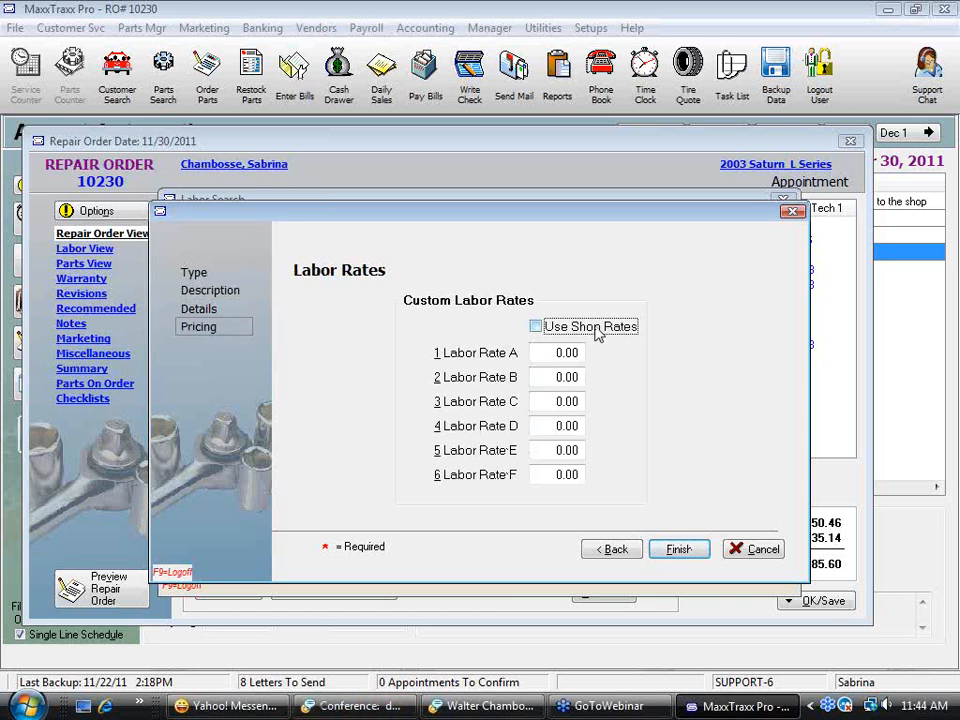
Step: Price the labor with the shop rates, finish creating it and select it for the repair order
{"action": "left_click", "coordinate": [536, 326]}
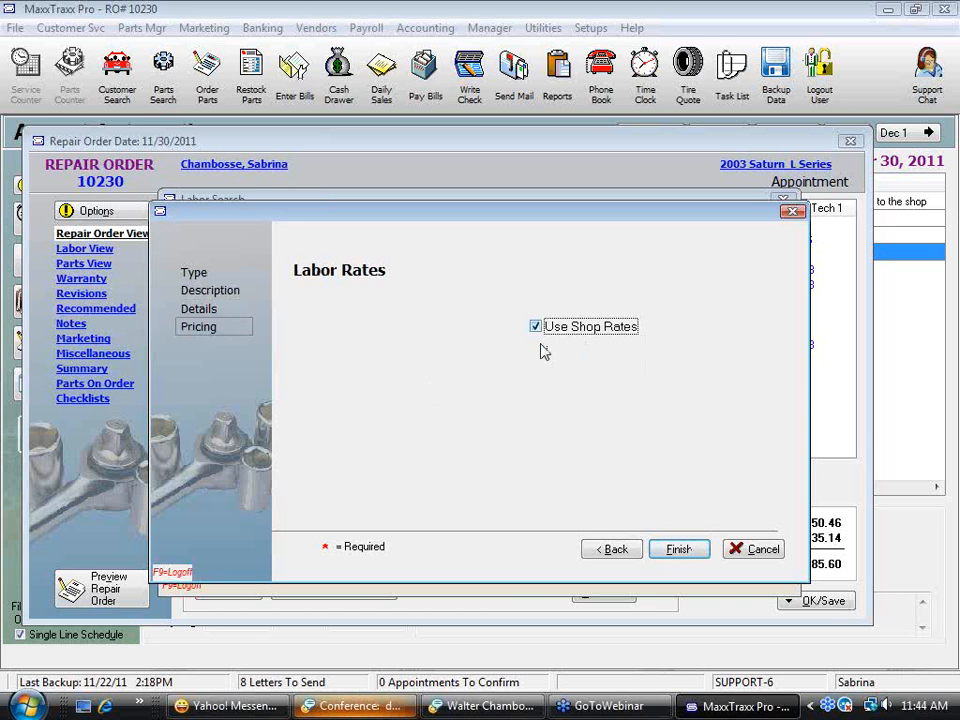
{"action": "left_click", "coordinate": [680, 550]}
{"action": "left_click", "coordinate": [620, 564]}
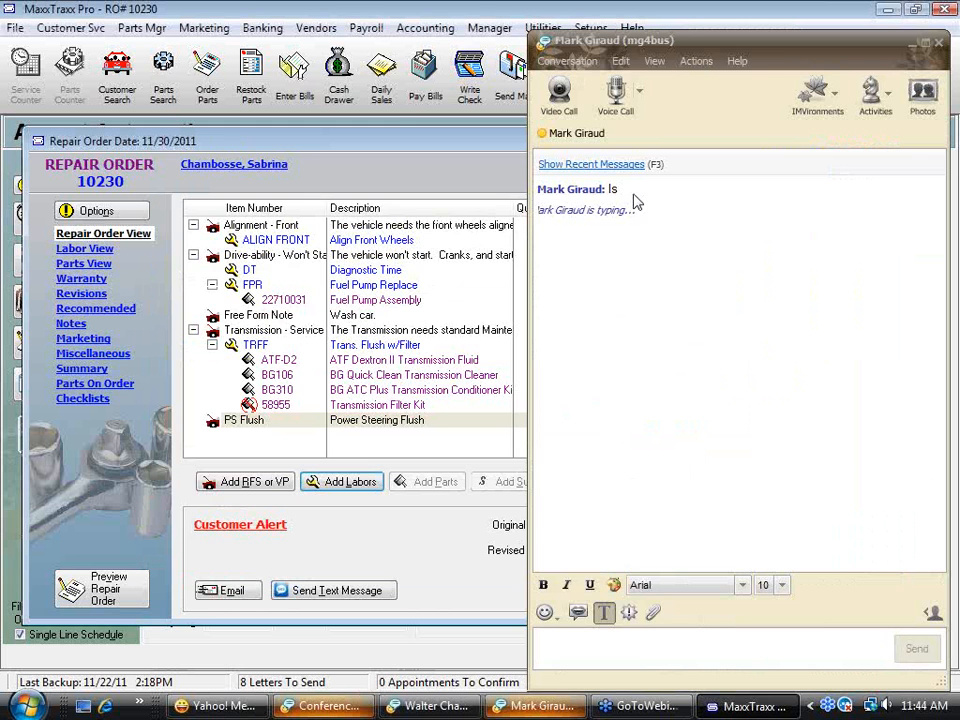
{"action": "left_click", "coordinate": [540, 706]}
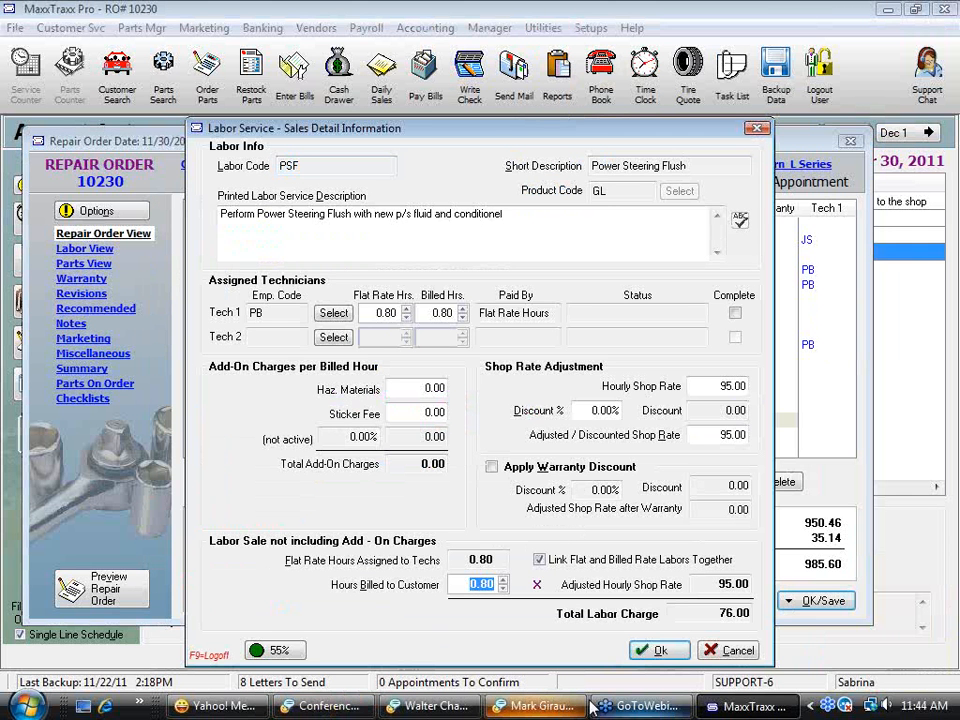
{"action": "left_click", "coordinate": [546, 705]}
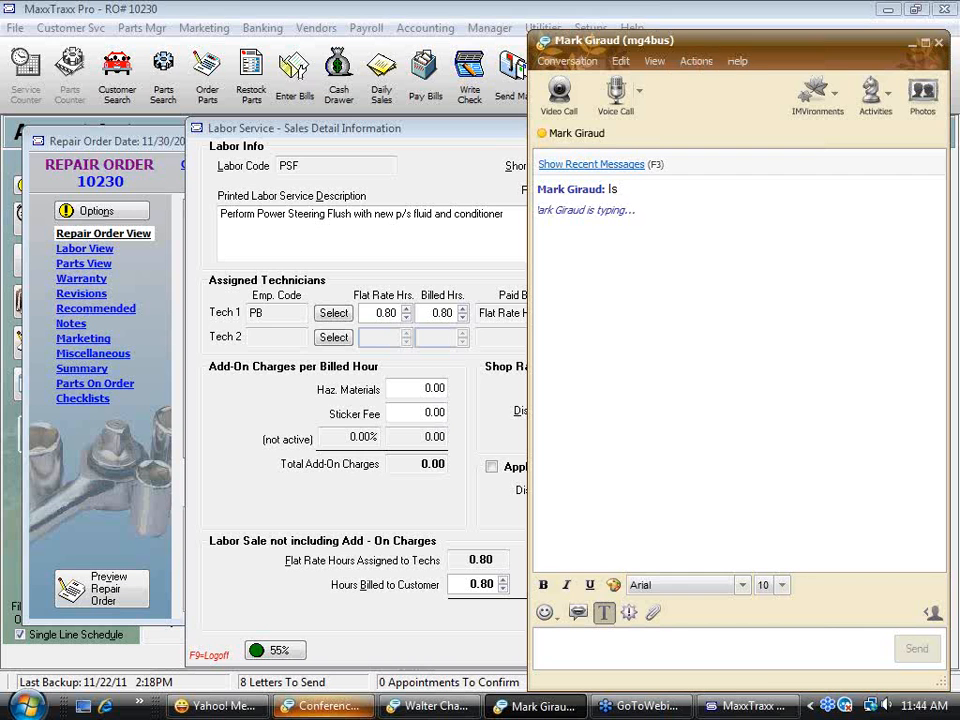
{"action": "left_click", "coordinate": [200, 437]}
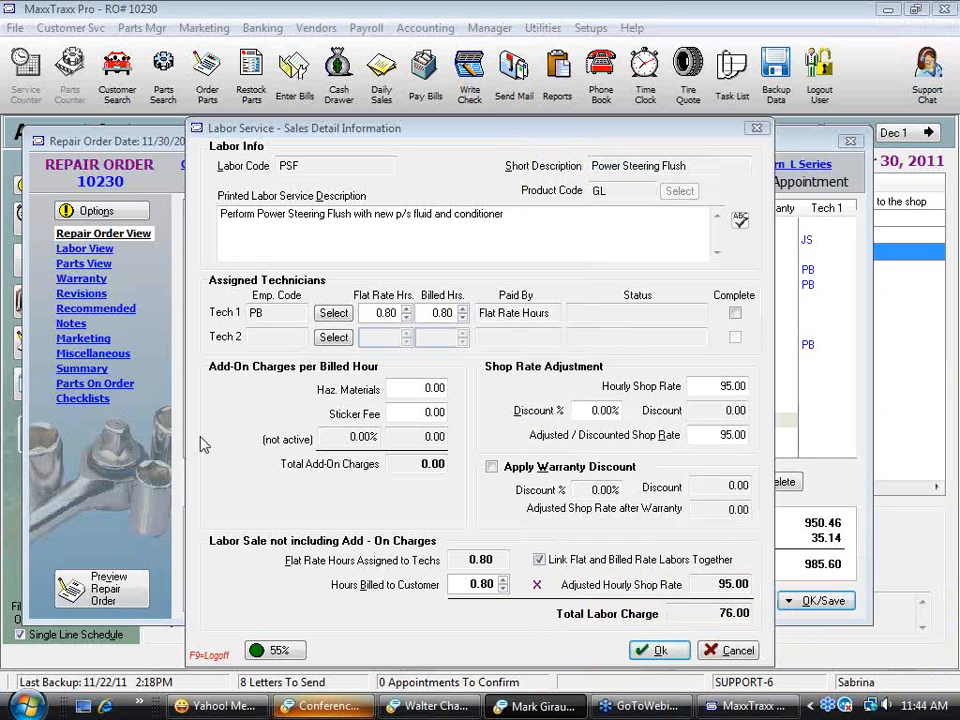
Step: Accept the power steering flush labor's sales details and search the part list by description for "p"
{"action": "left_click", "coordinate": [660, 650]}
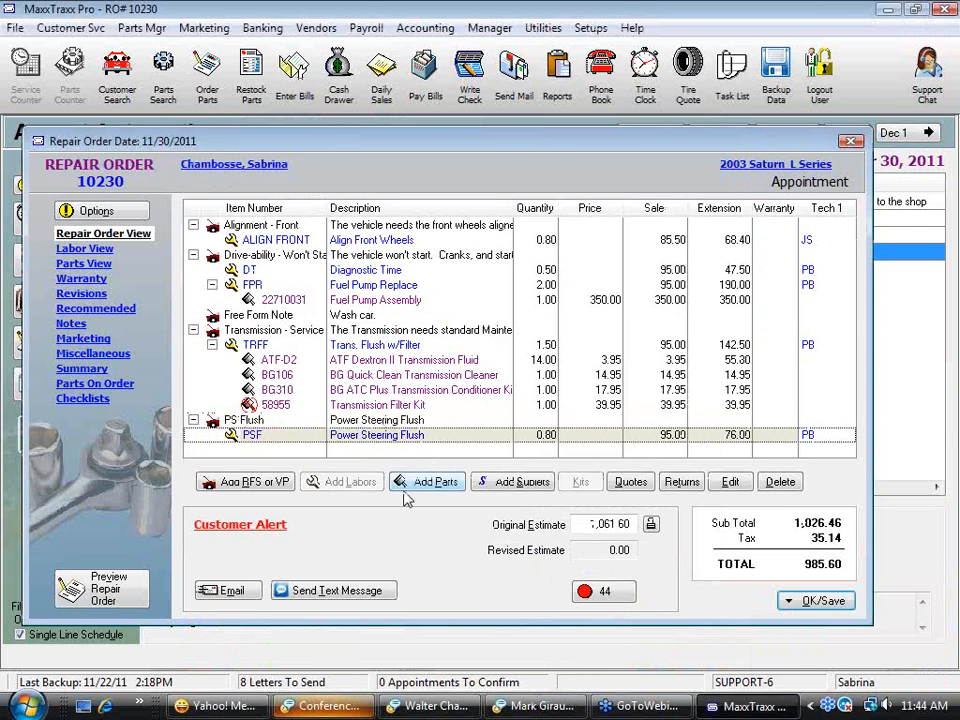
{"action": "left_click", "coordinate": [425, 484]}
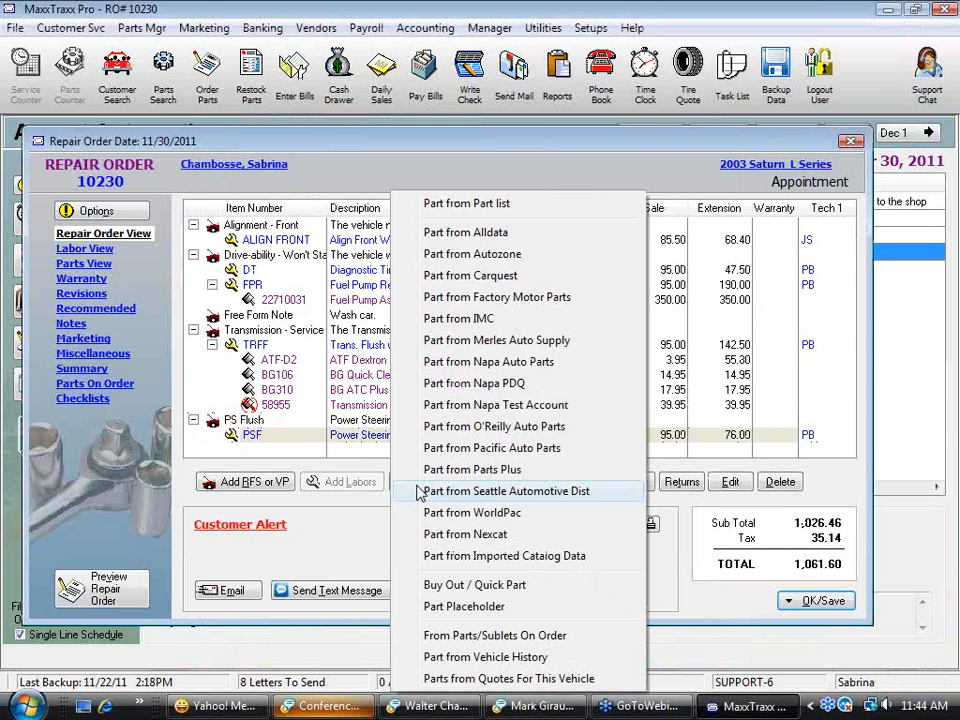
{"action": "left_click", "coordinate": [531, 203]}
{"action": "type", "text": "p"}
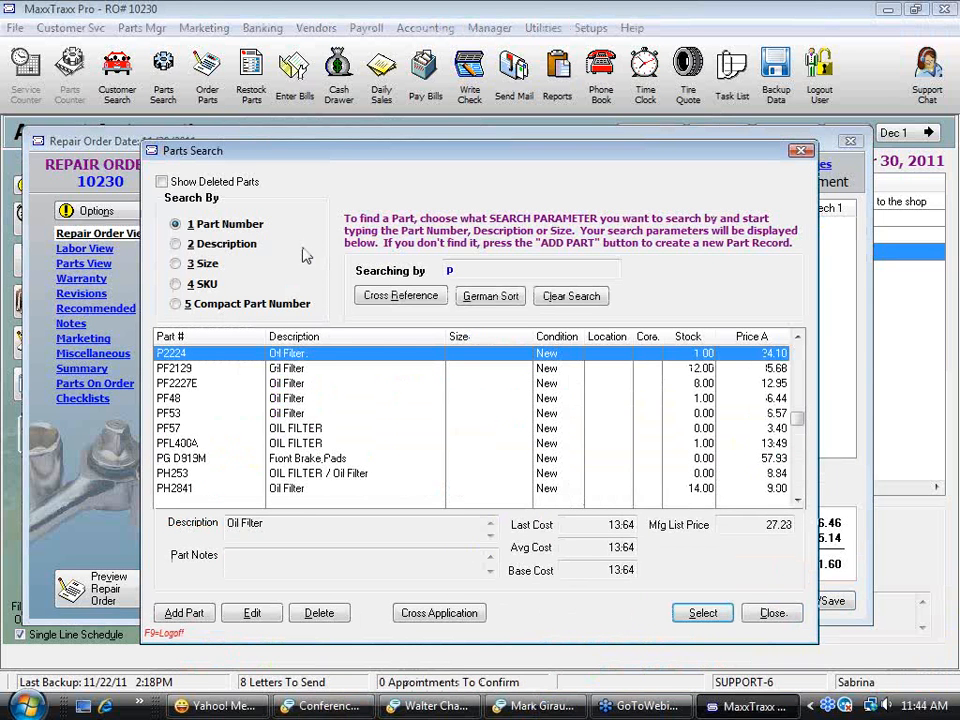
{"action": "left_click", "coordinate": [176, 244]}
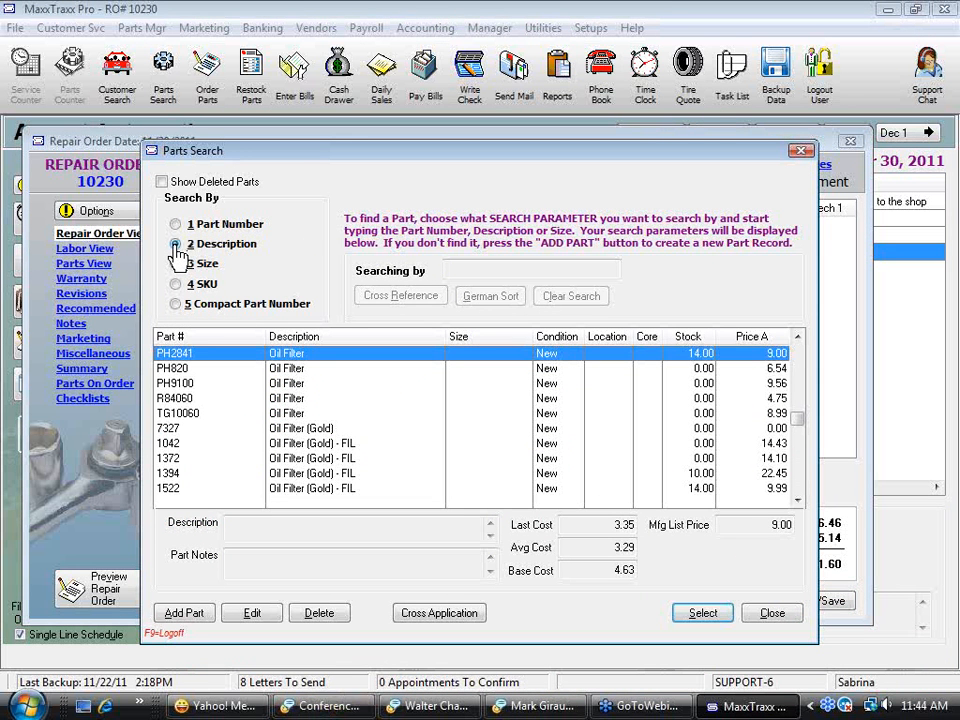
{"action": "type", "text": "p"}
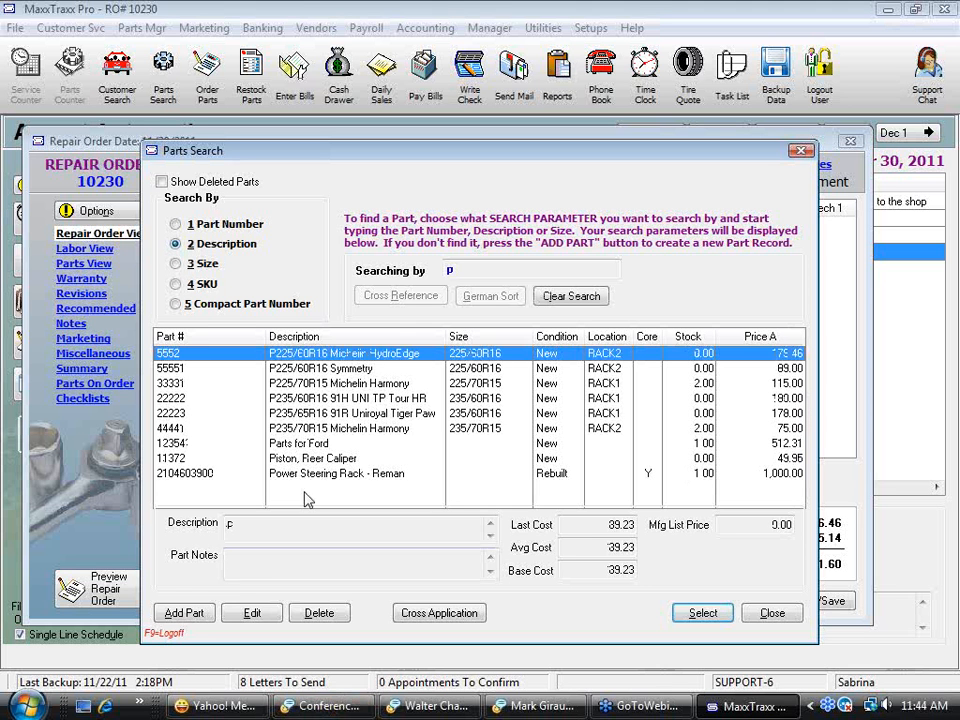
Step: Start a new part with part number PSF and description "Power Steering Fluid", and continue to its details
{"action": "left_click", "coordinate": [198, 613]}
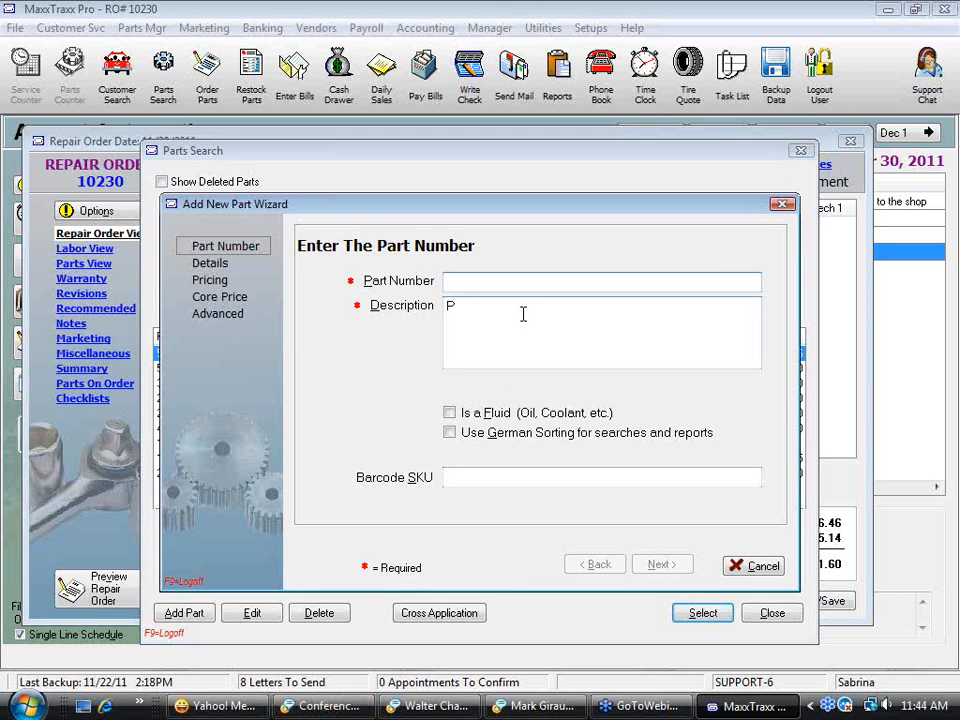
{"action": "type", "text": "PSF"}
{"action": "key", "text": "Tab"}
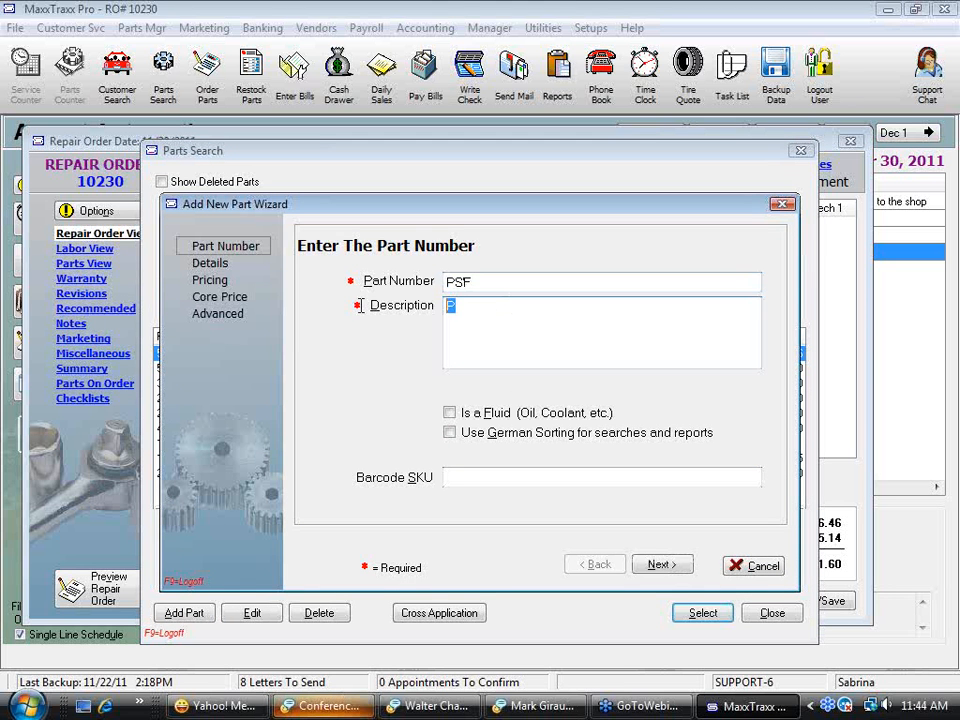
{"action": "type", "text": "Power "}
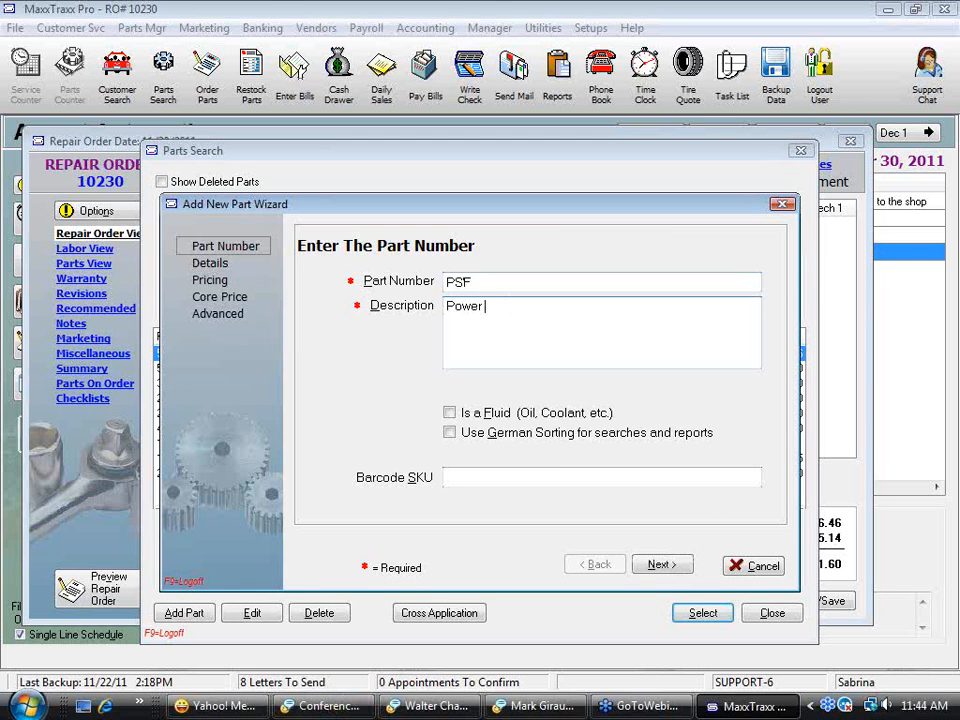
{"action": "type", "text": "Steering Fl"}
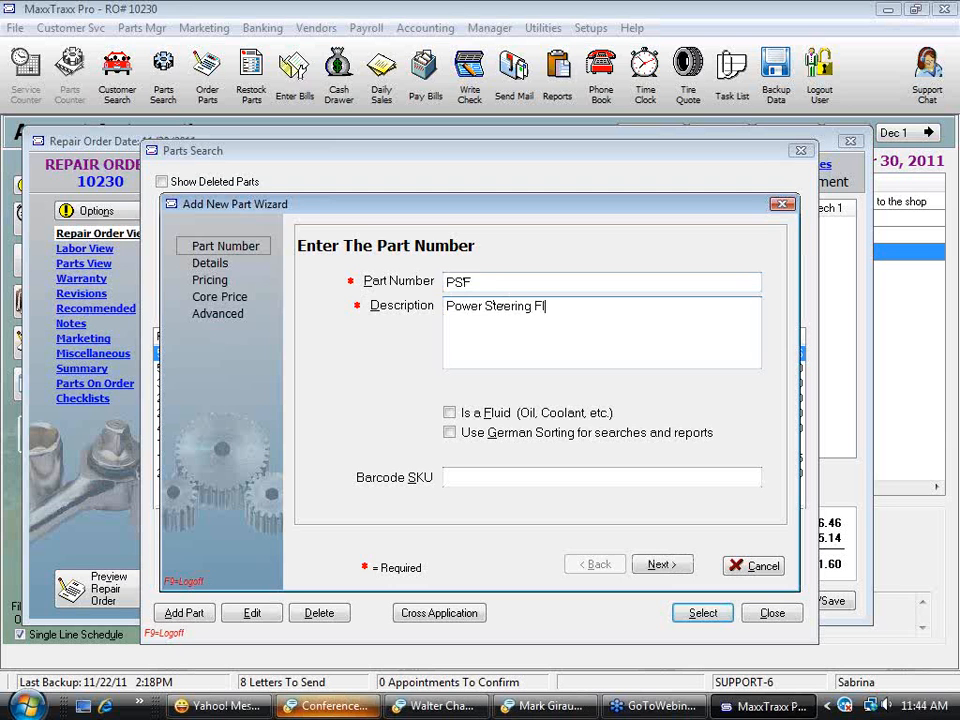
{"action": "type", "text": "uid"}
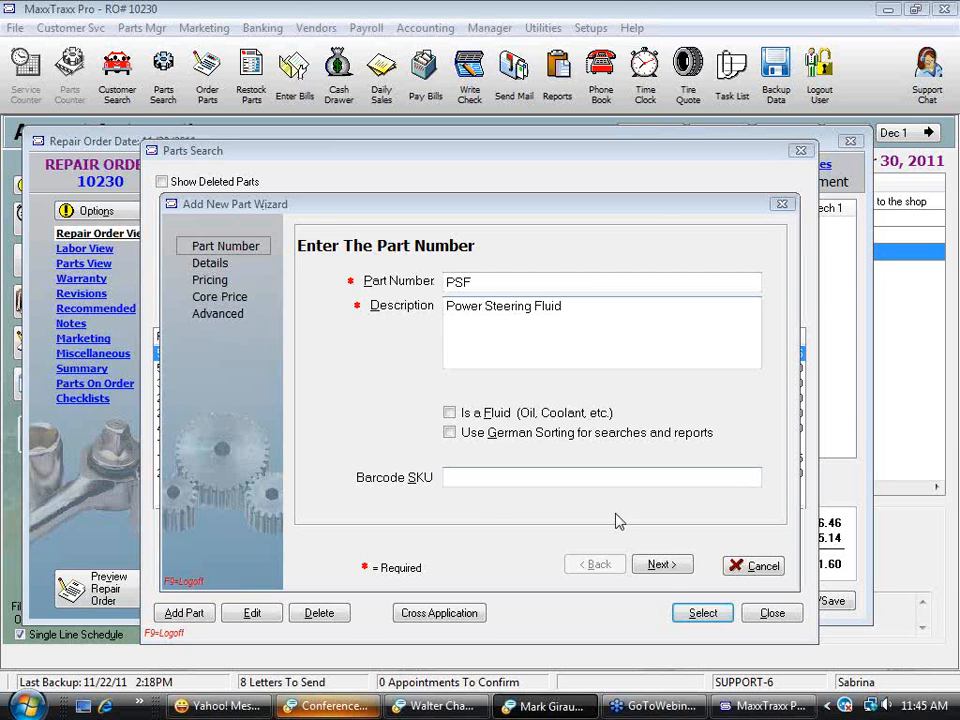
{"action": "left_click", "coordinate": [666, 570]}
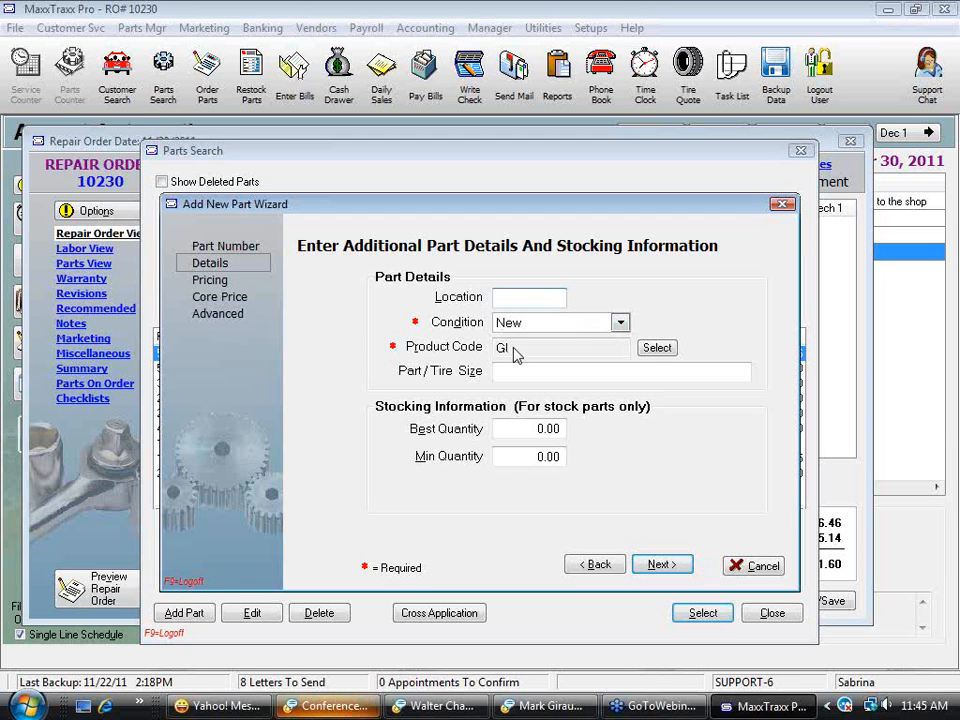
Step: Review the available product codes for the part and close the list without picking a different one
{"action": "left_click", "coordinate": [659, 350]}
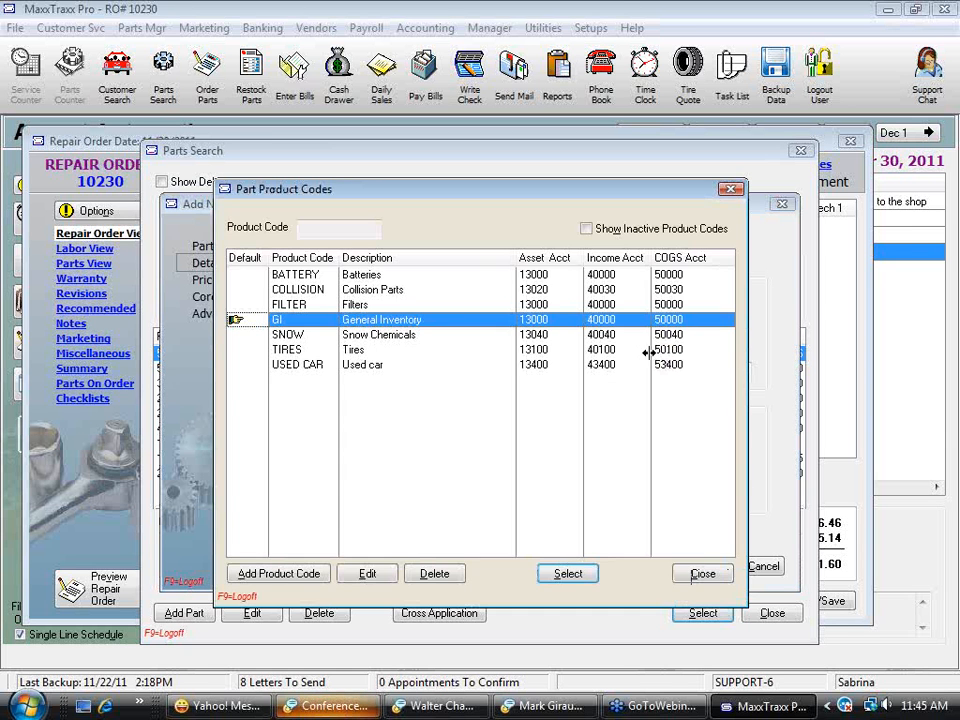
{"action": "left_click", "coordinate": [403, 352]}
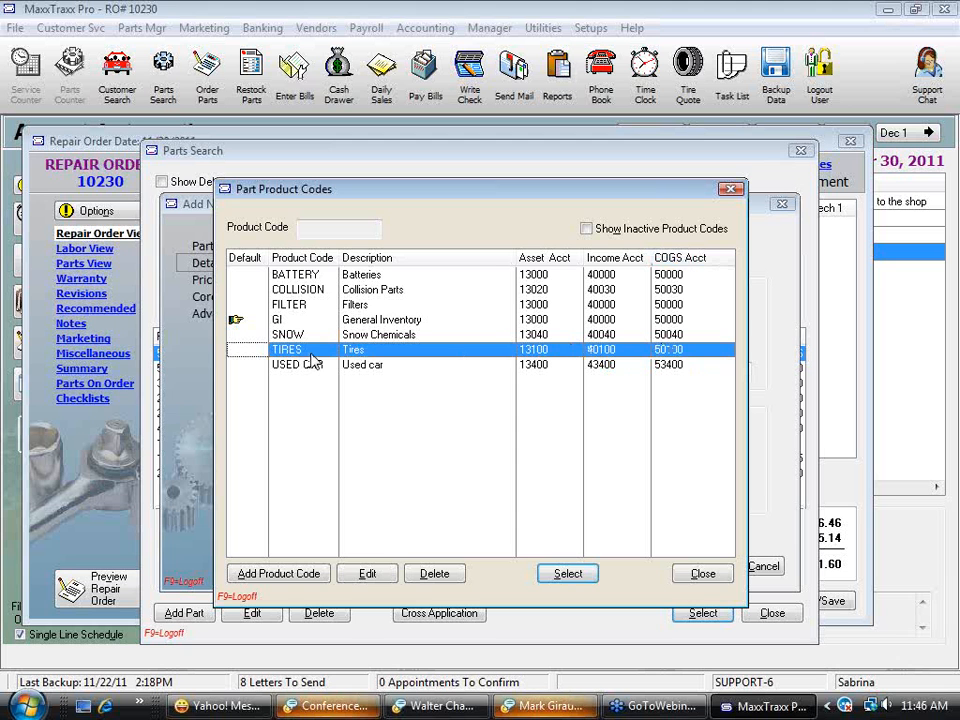
{"action": "left_click", "coordinate": [703, 574]}
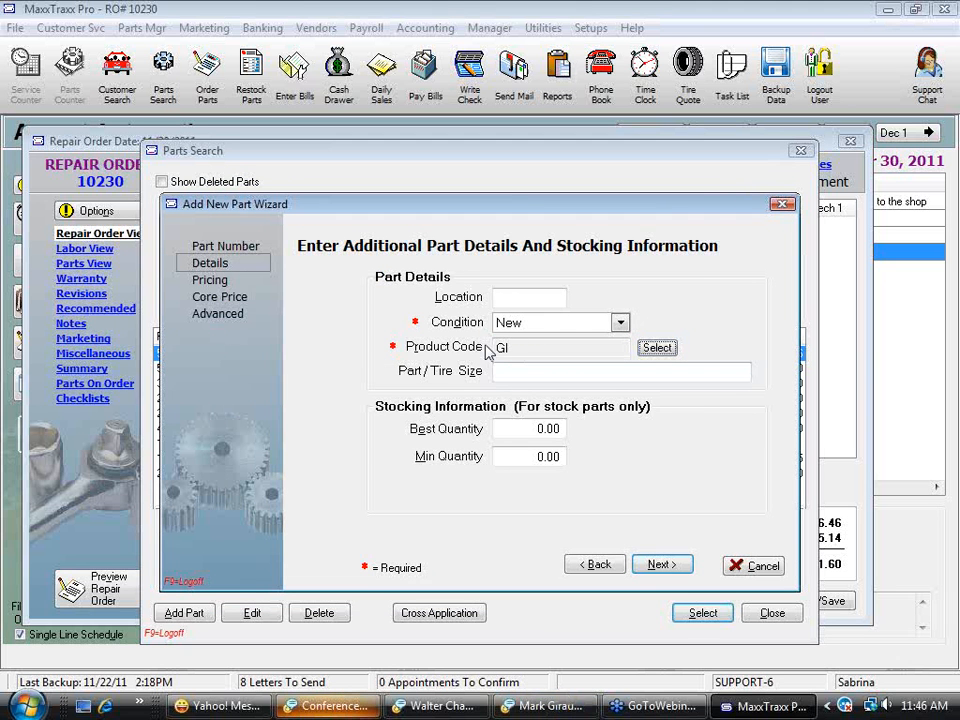
Step: Set the part's best quantity to 12 and minimum quantity to 2, and continue to pricing
{"action": "left_click", "coordinate": [531, 429]}
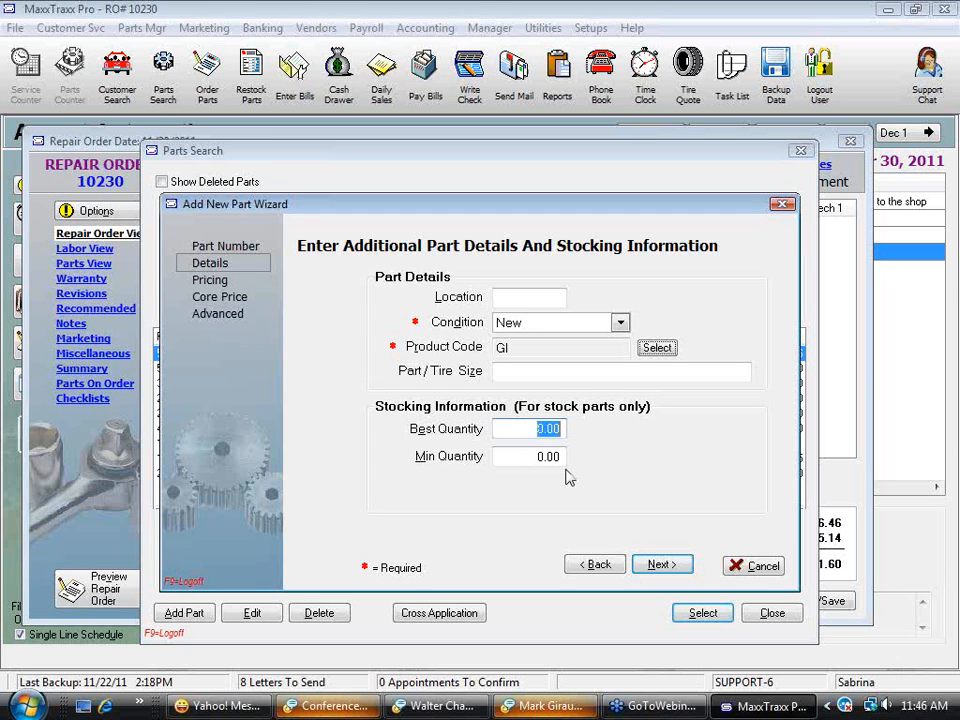
{"action": "left_click", "coordinate": [508, 456]}
{"action": "left_click", "coordinate": [519, 424]}
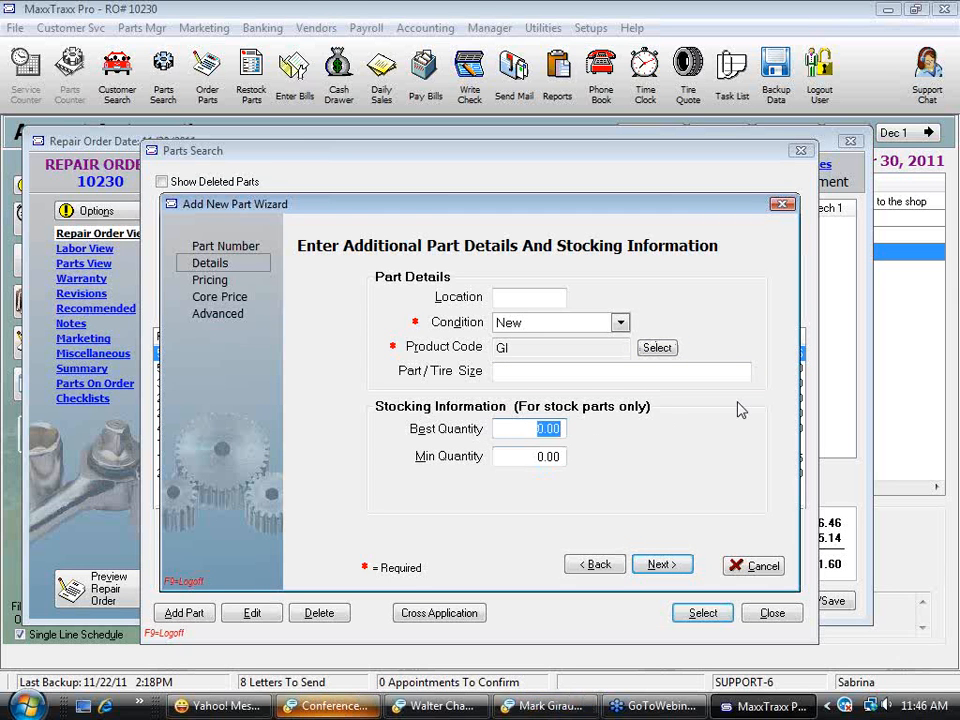
{"action": "type", "text": "12"}
{"action": "left_click", "coordinate": [541, 455]}
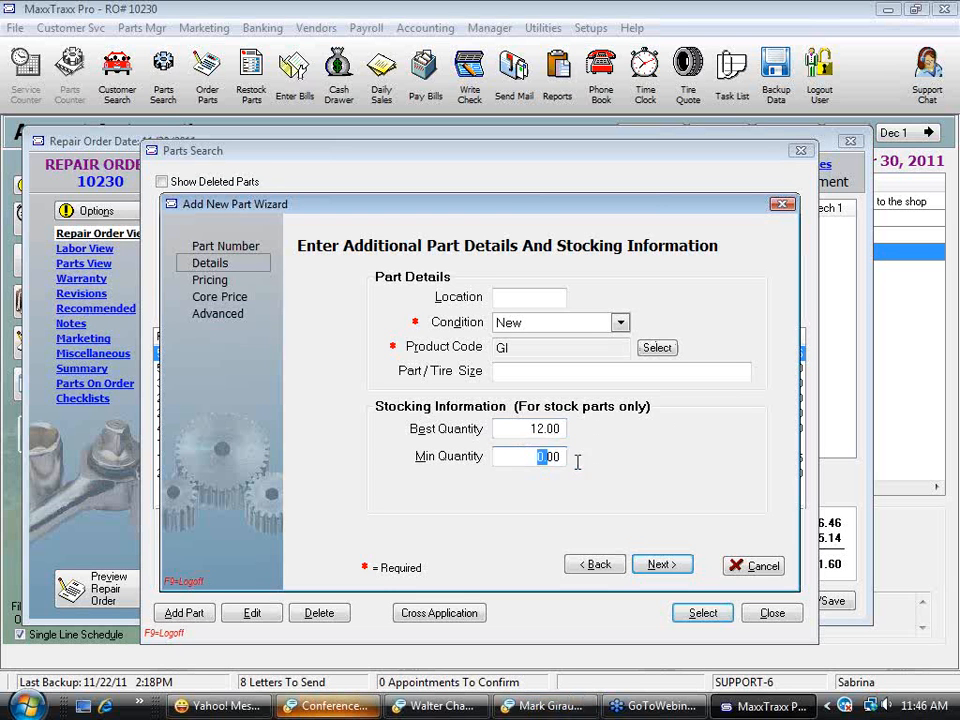
{"action": "type", "text": "2"}
{"action": "key", "text": "Tab"}
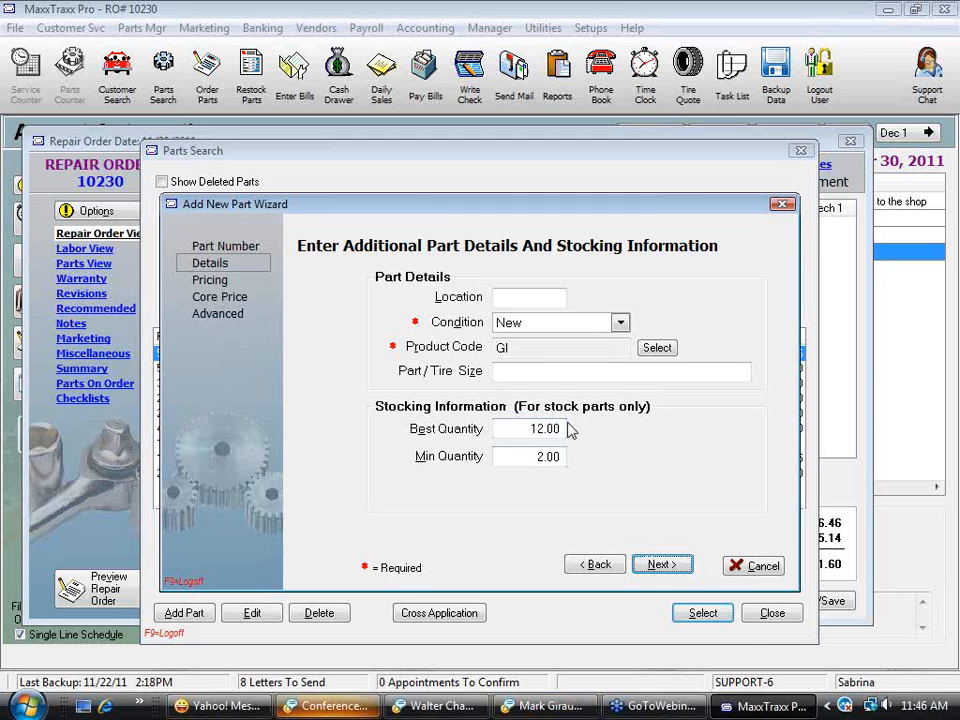
{"action": "left_click", "coordinate": [661, 565]}
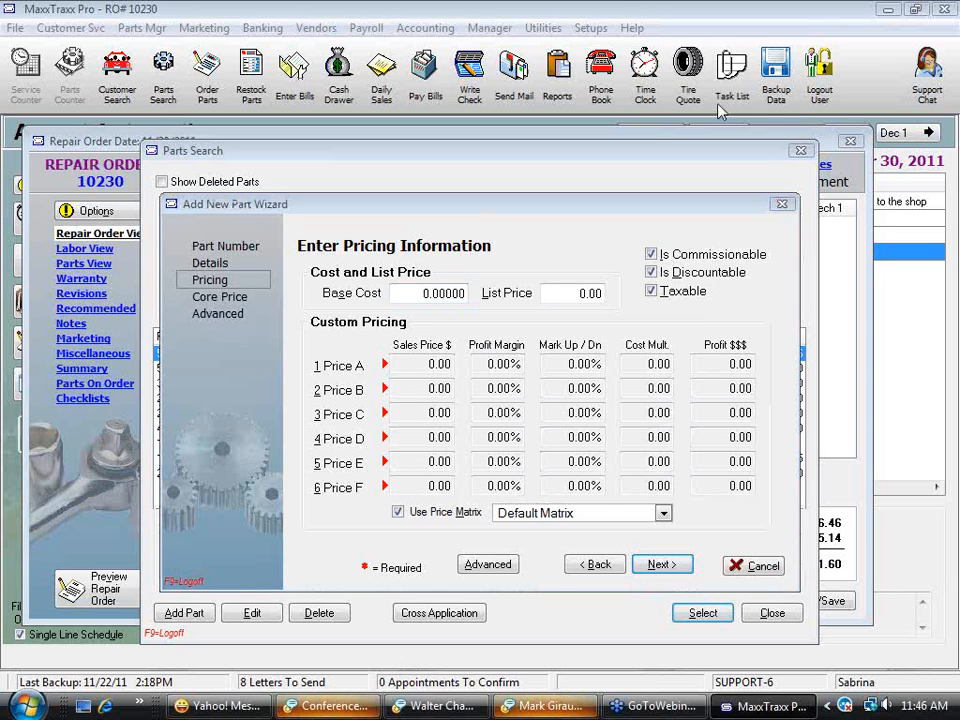
Step: Set the part's base cost to 1.50 and choose the Jobber Pricing price matrix
{"action": "left_click", "coordinate": [710, 314]}
{"action": "type", "text": "1.5"}
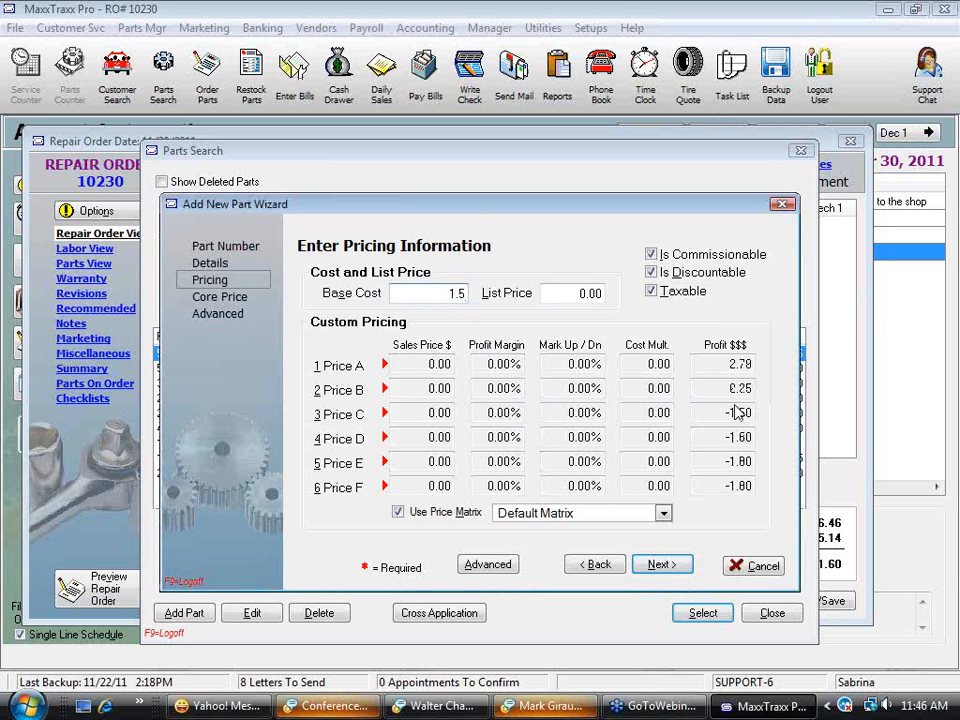
{"action": "key", "text": "Tab"}
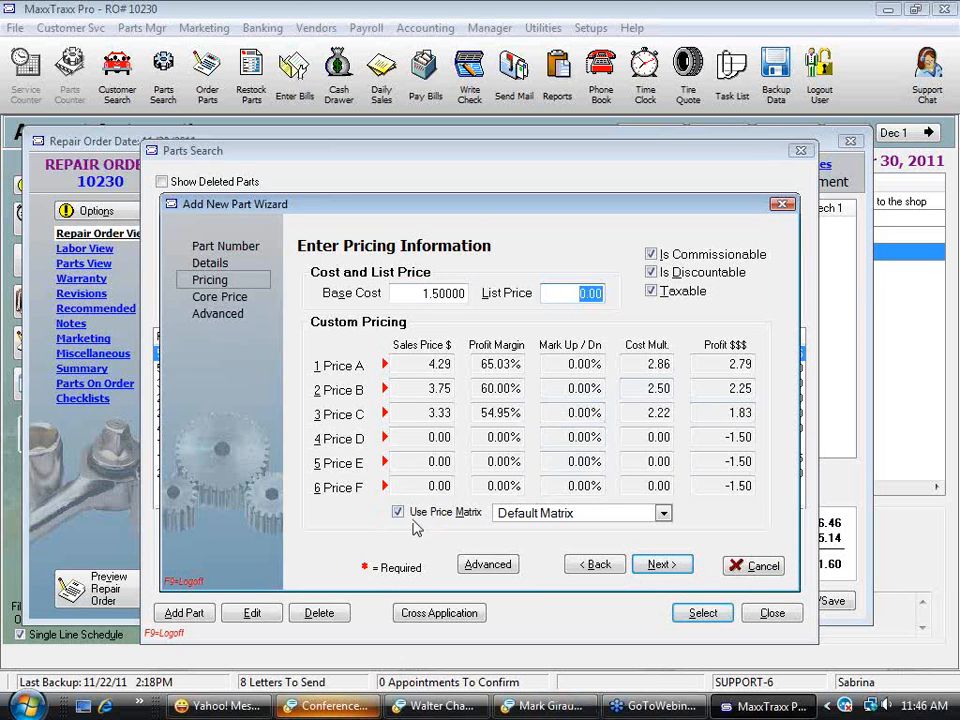
{"action": "left_click", "coordinate": [437, 364]}
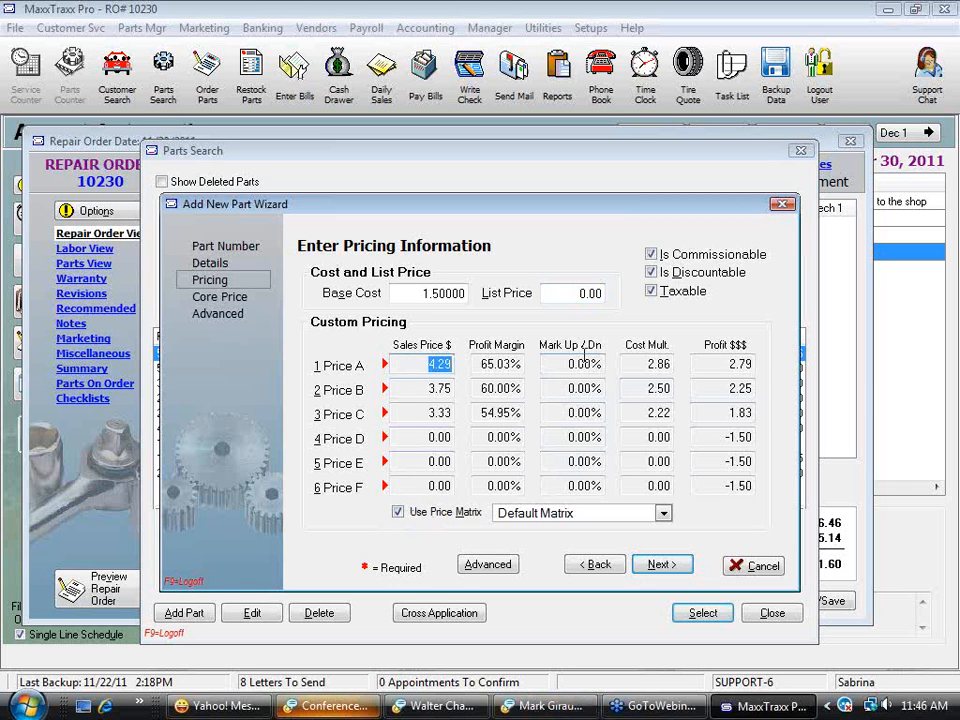
{"action": "left_click", "coordinate": [663, 513]}
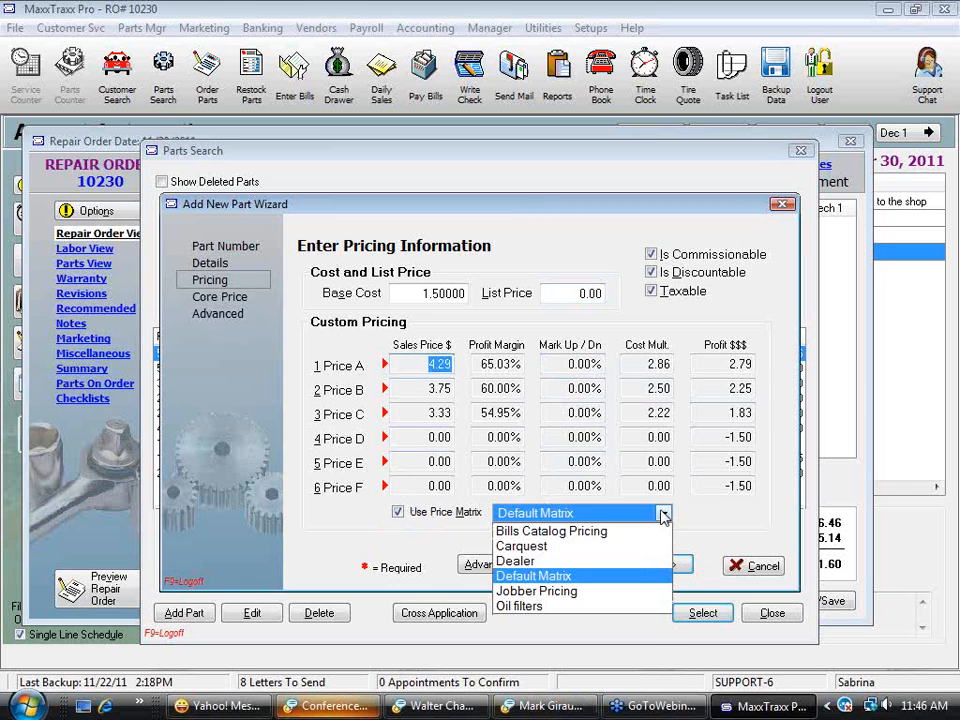
{"action": "left_click", "coordinate": [545, 592]}
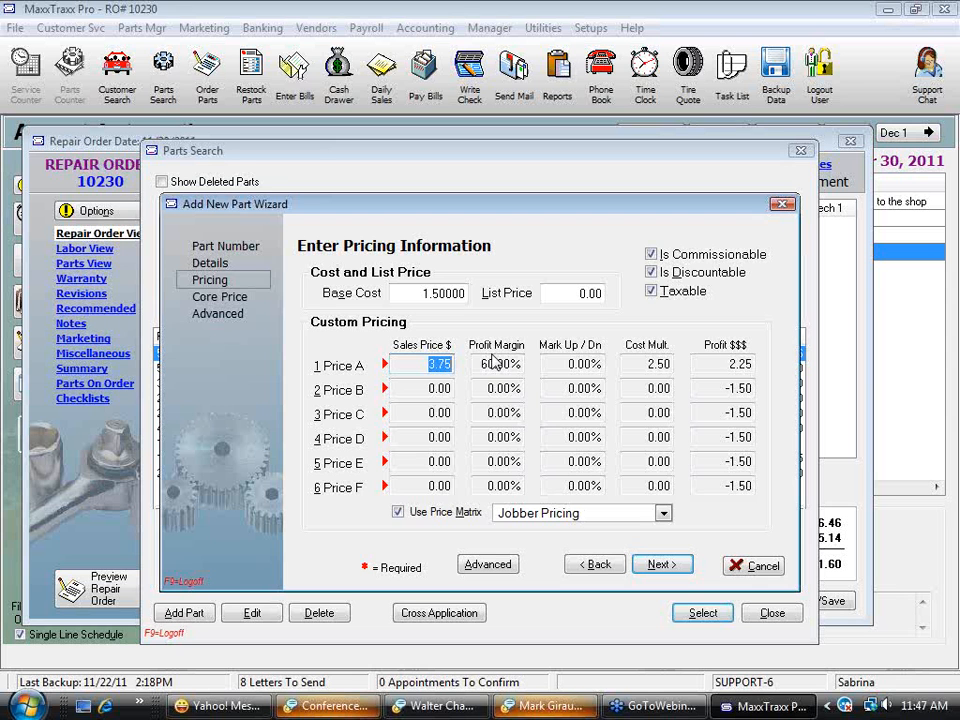
Step: Turn off the price matrix and set both the list price and the Price A sales price to 3.00
{"action": "left_click", "coordinate": [398, 513]}
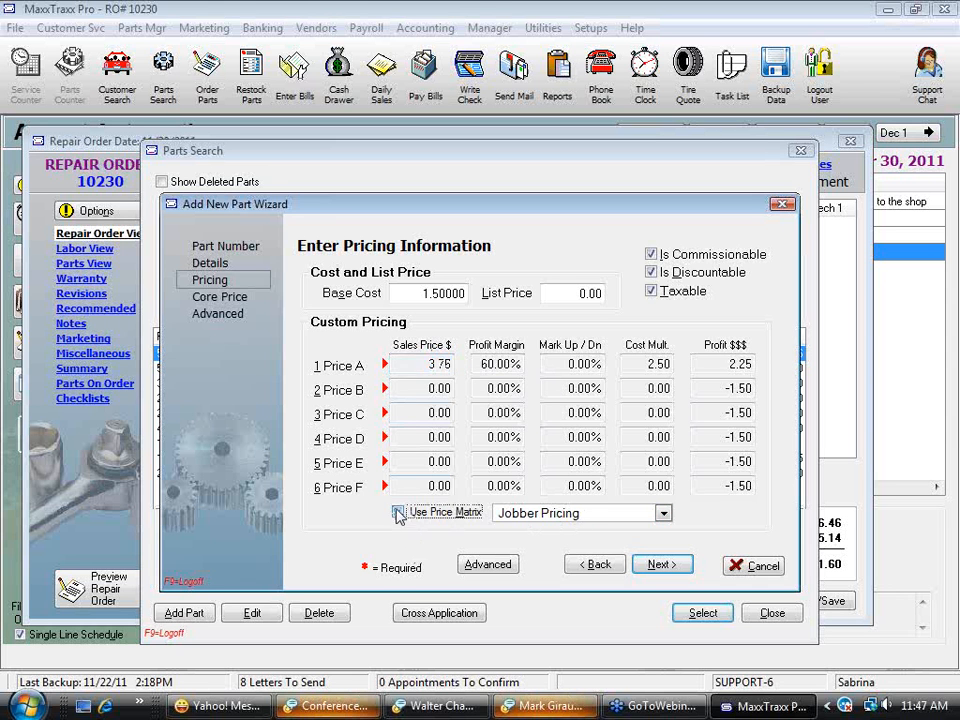
{"action": "left_click", "coordinate": [398, 512]}
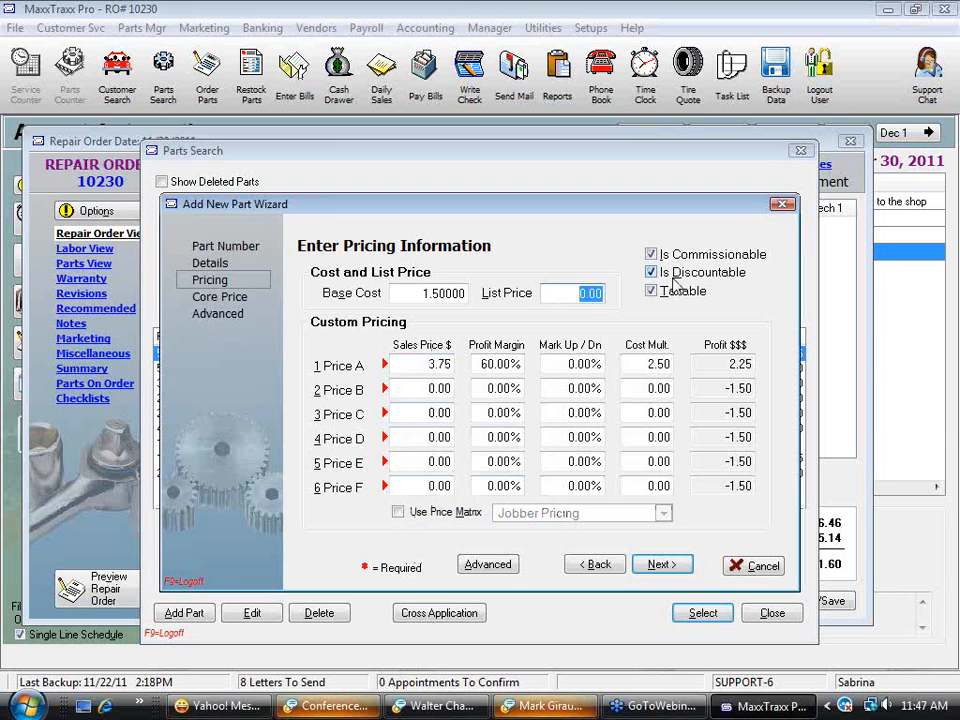
{"action": "type", "text": "3"}
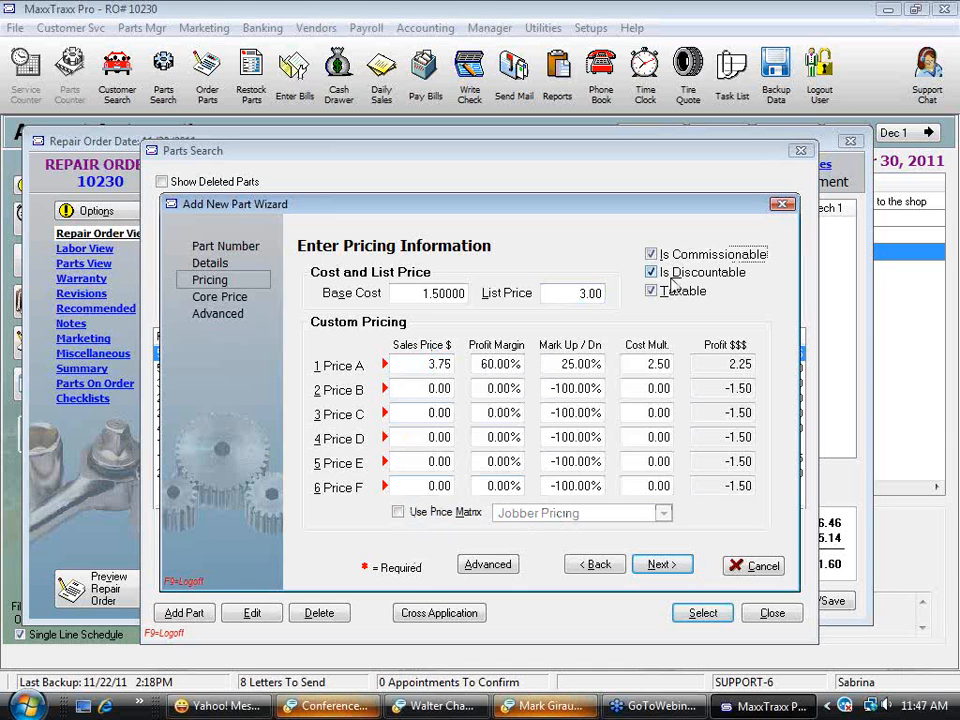
{"action": "left_click", "coordinate": [400, 364]}
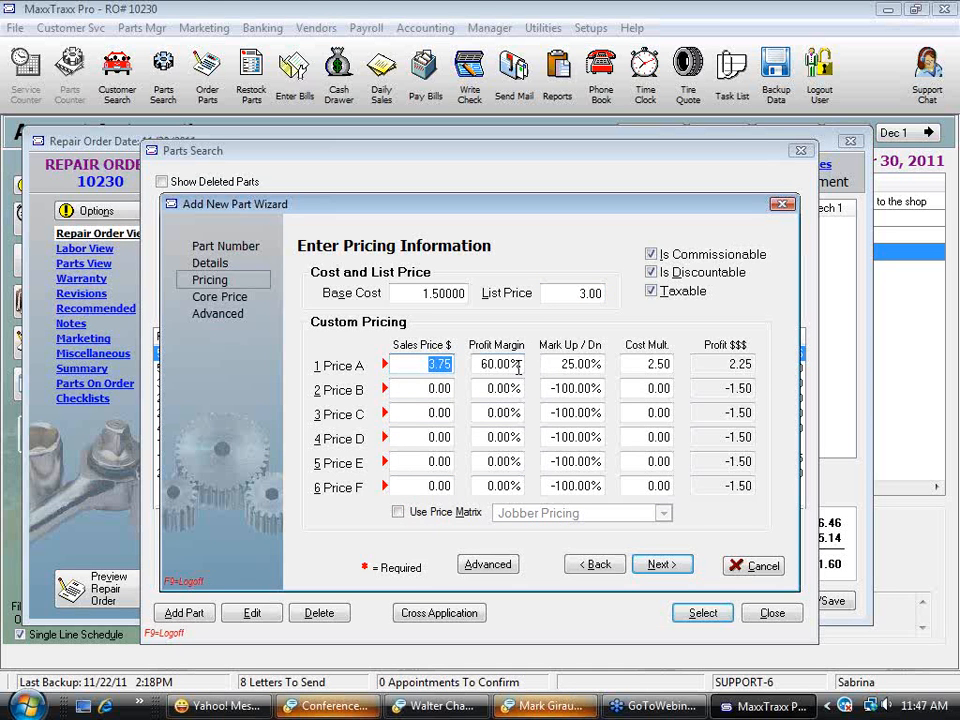
{"action": "type", "text": "3.00"}
{"action": "key", "text": "Tab"}
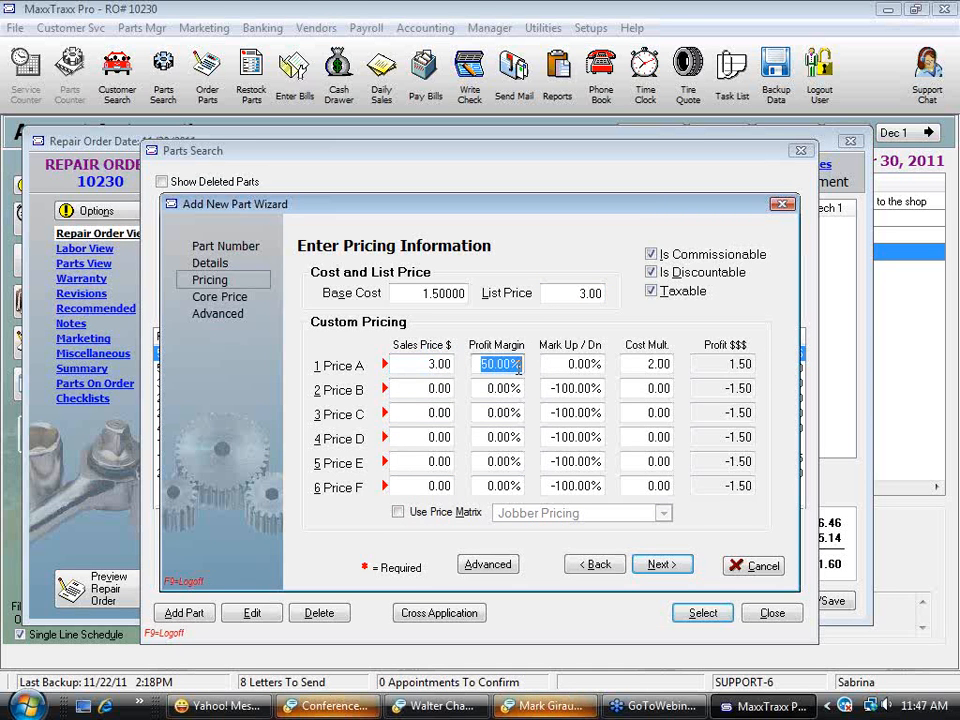
Step: Make Price A follow the profit margin by setting its margin to 50%
{"action": "left_click", "coordinate": [417, 363]}
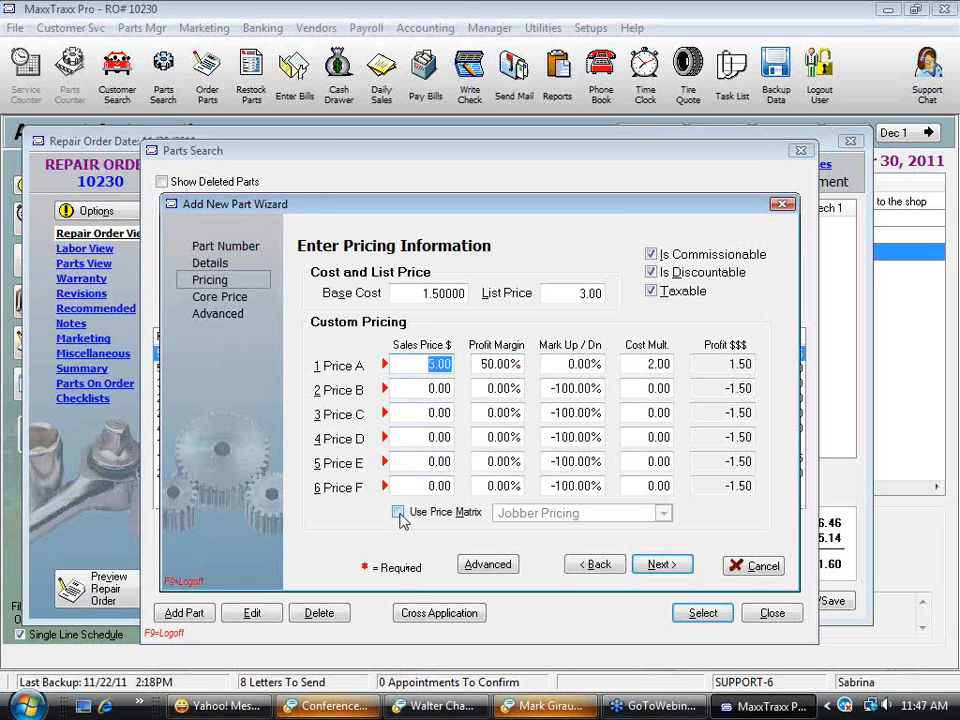
{"action": "left_click", "coordinate": [405, 290]}
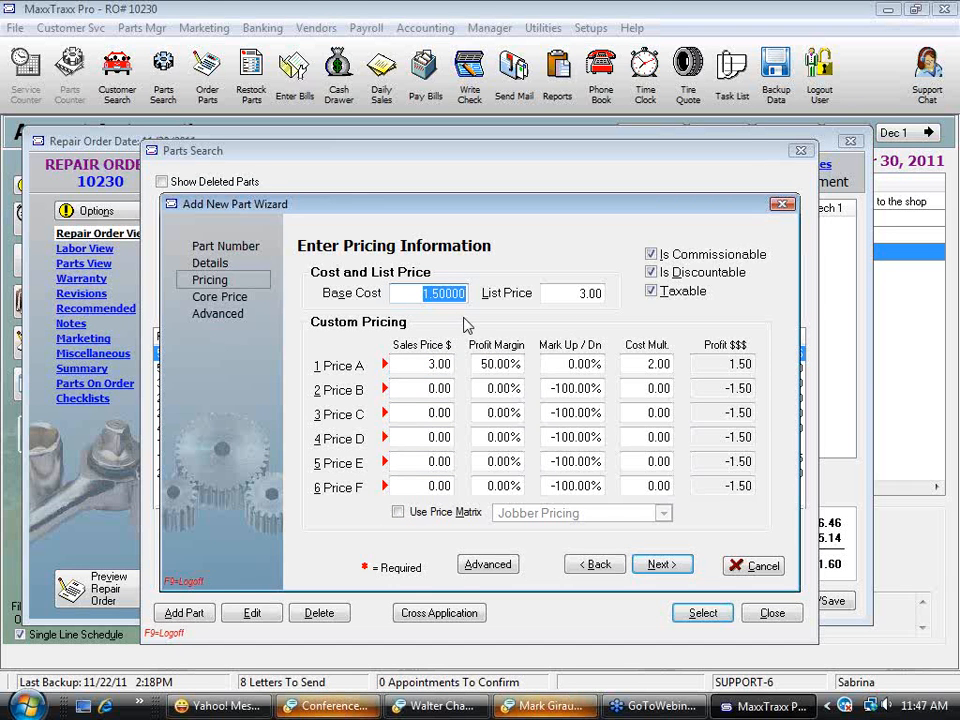
{"action": "left_click", "coordinate": [431, 364]}
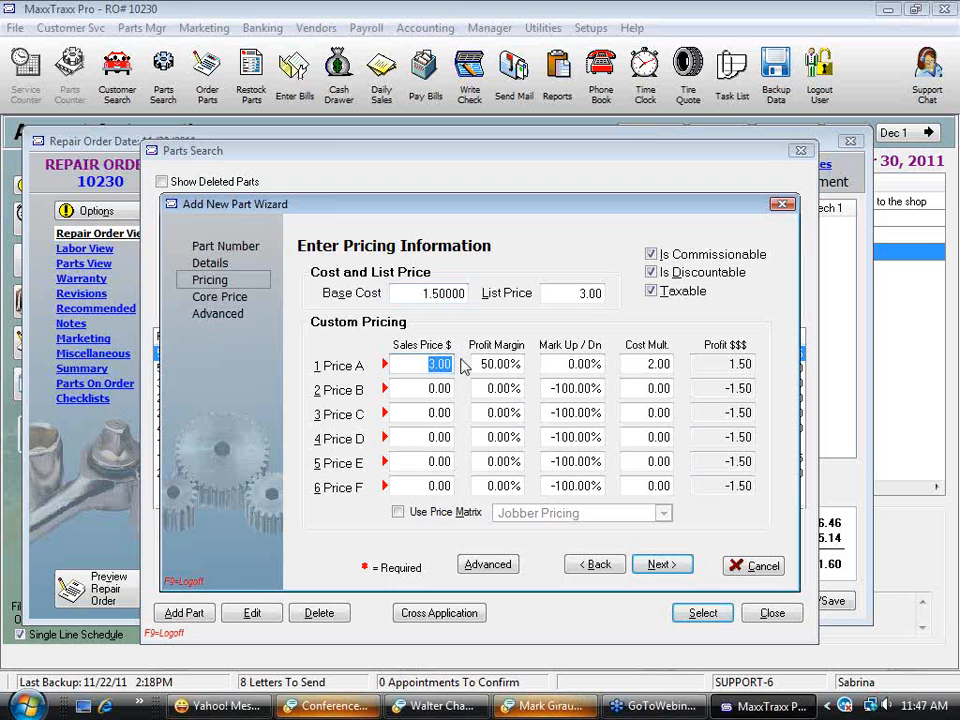
{"action": "left_click", "coordinate": [505, 364]}
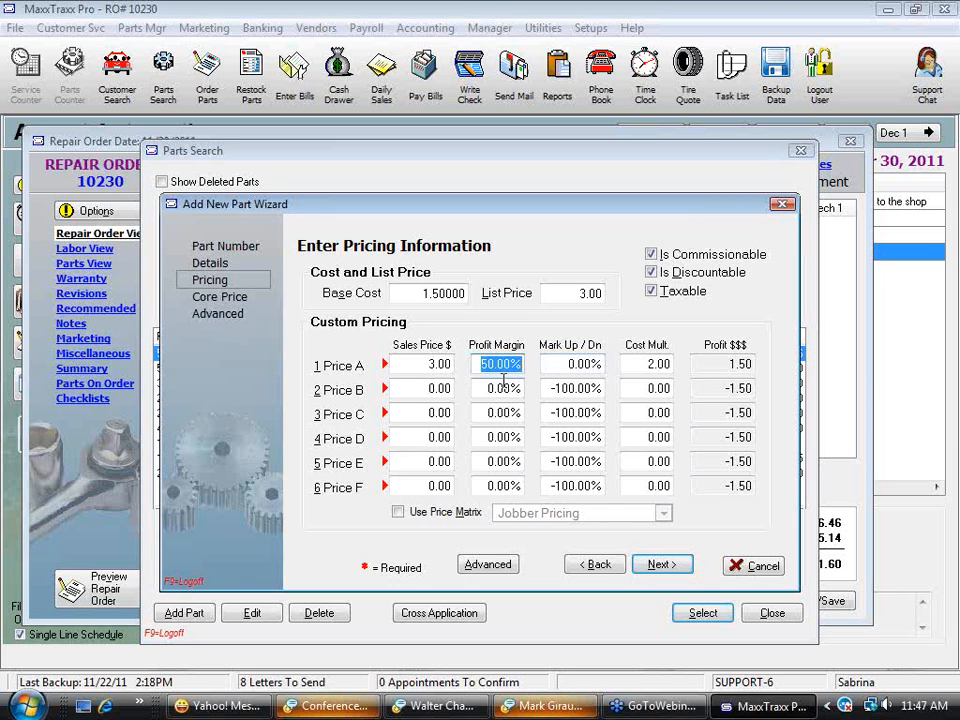
{"action": "type", "text": "50"}
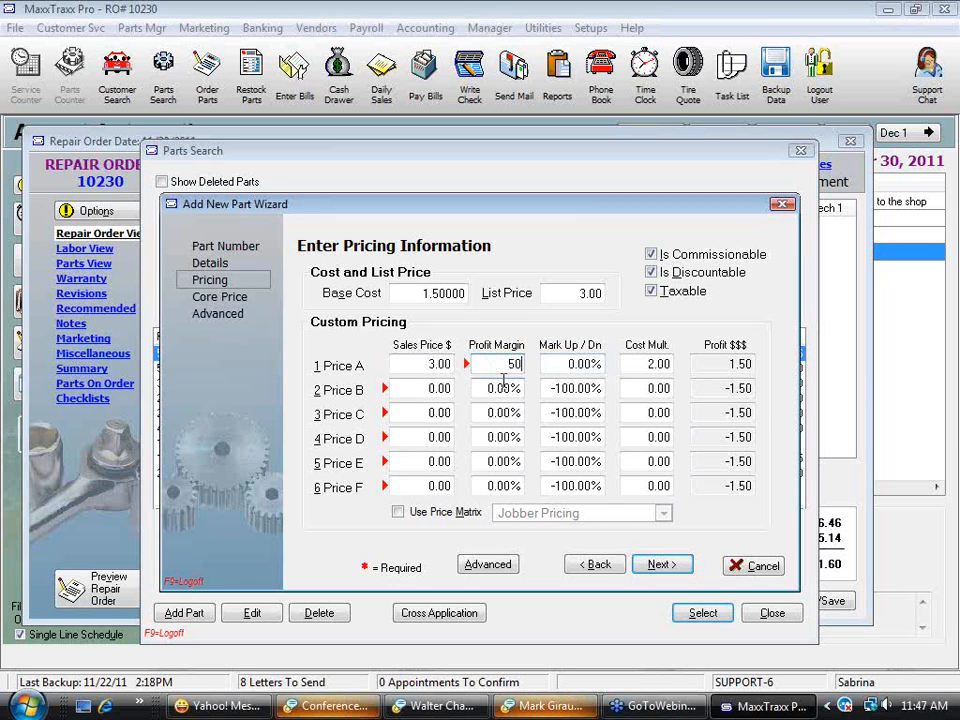
{"action": "key", "text": "Tab"}
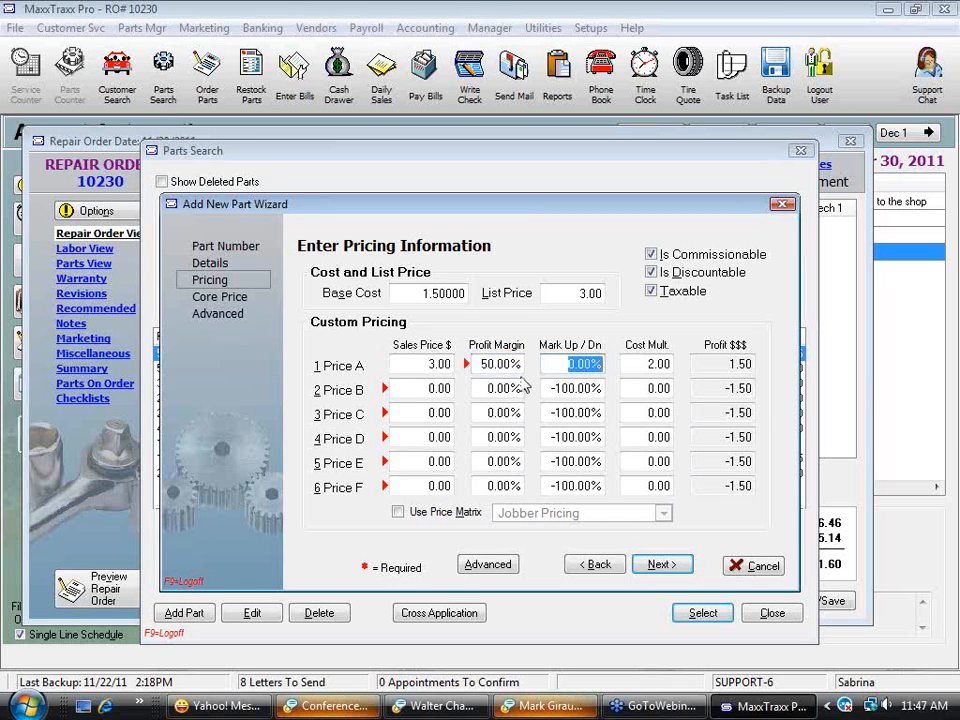
{"action": "left_click", "coordinate": [423, 367]}
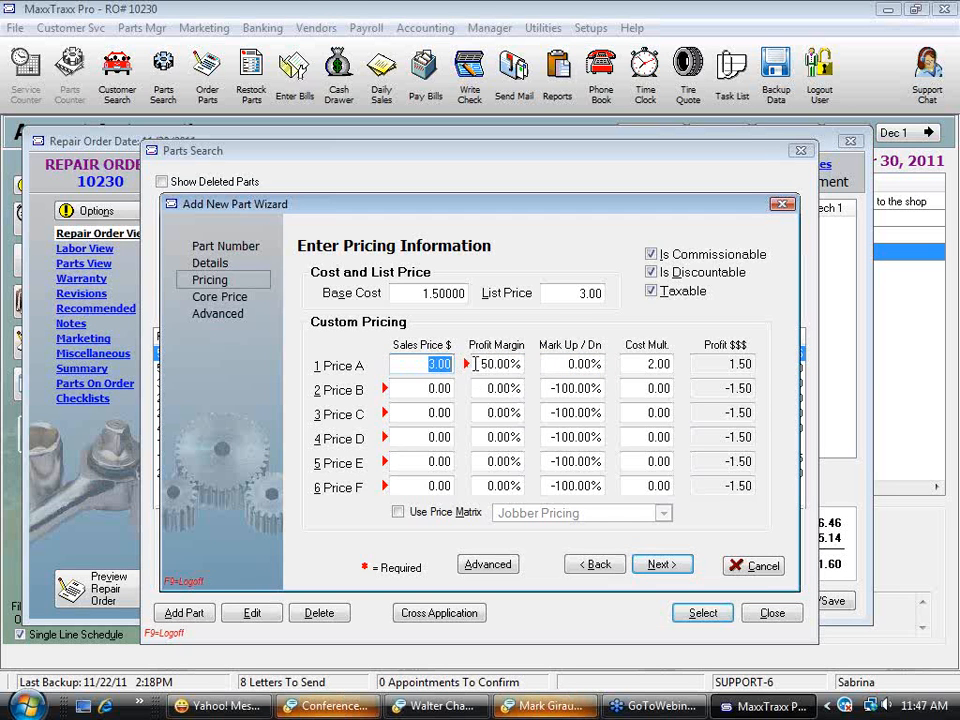
{"action": "left_click", "coordinate": [475, 364]}
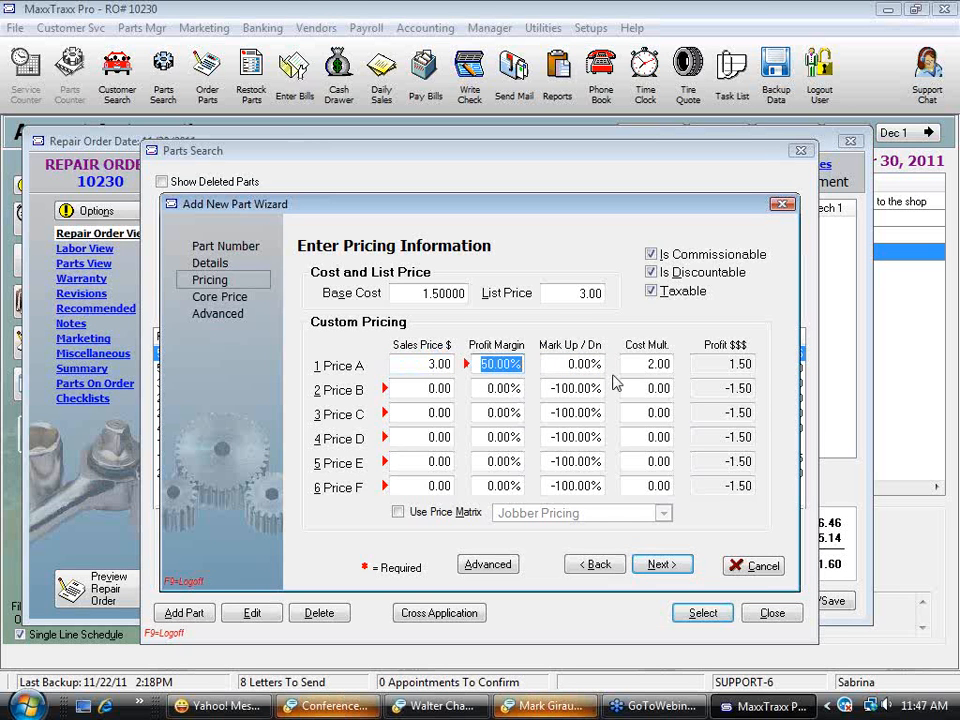
Step: Change the part's base cost to 1.75
{"action": "left_click", "coordinate": [415, 293]}
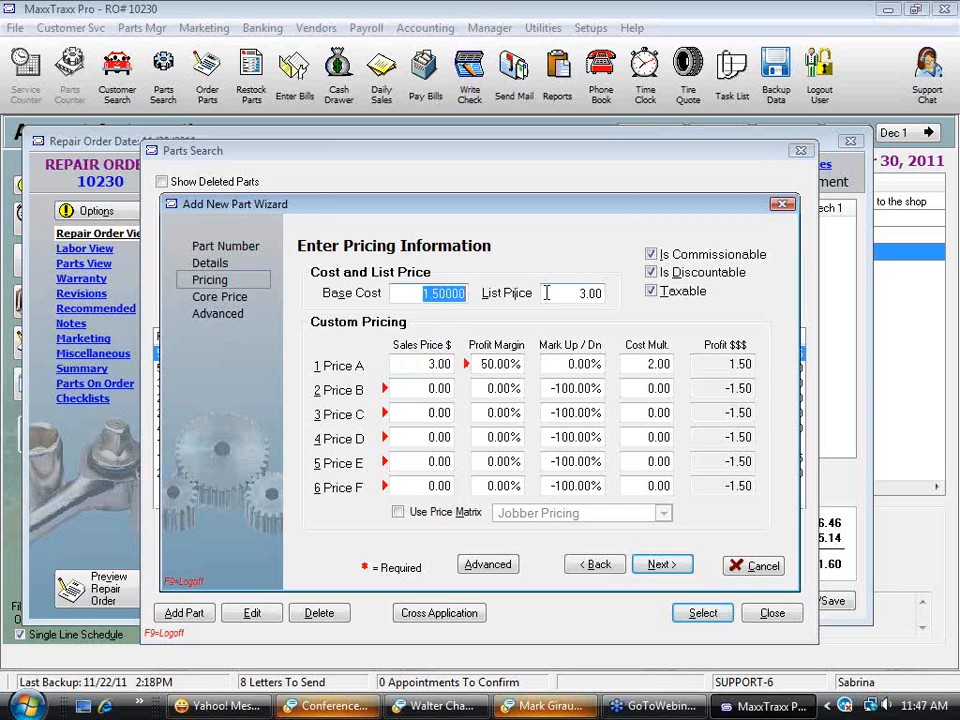
{"action": "type", "text": "2"}
{"action": "key", "text": "BackSpace"}
{"action": "type", "text": "1.75"}
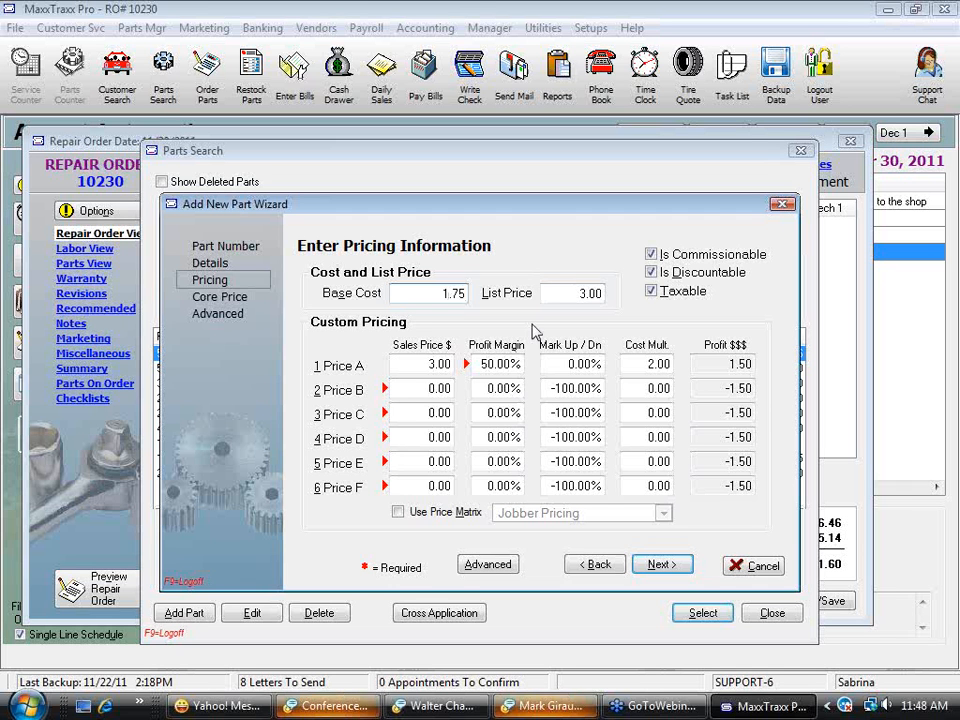
{"action": "key", "text": "Tab"}
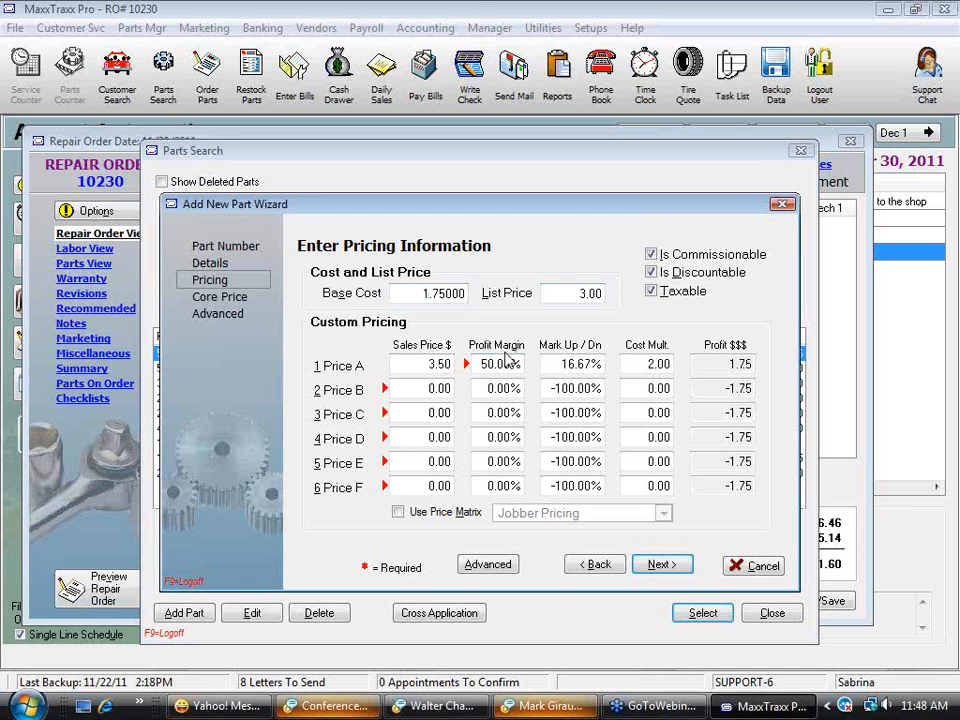
{"action": "key", "text": "Tab"}
Step: Fix Price A by its sales price instead of its margin, entering 3.00
{"action": "left_click", "coordinate": [435, 296]}
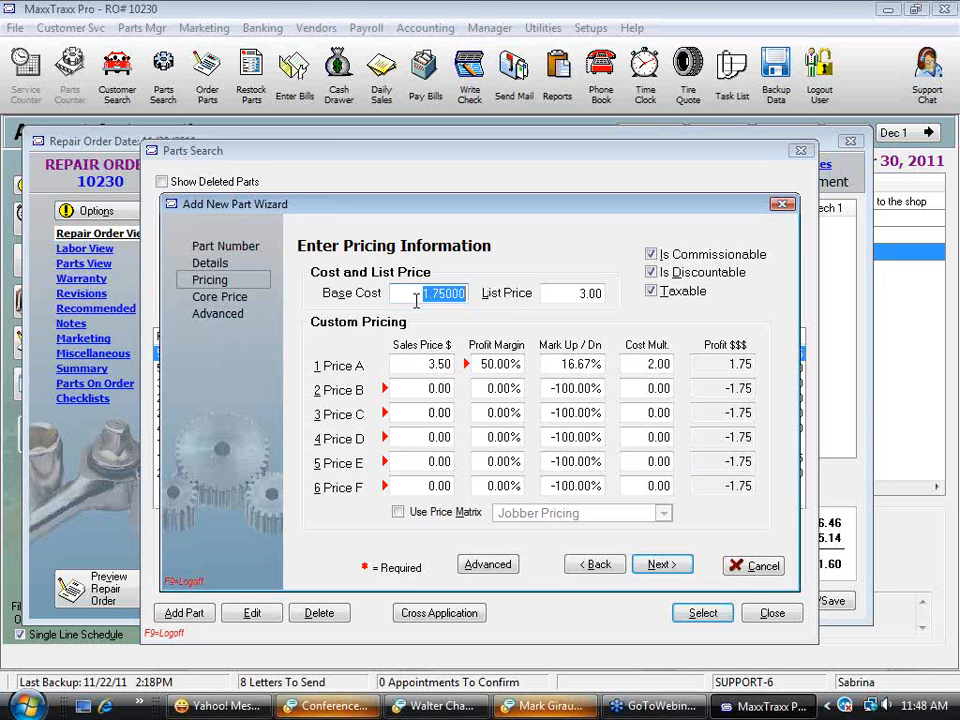
{"action": "left_click", "coordinate": [426, 365]}
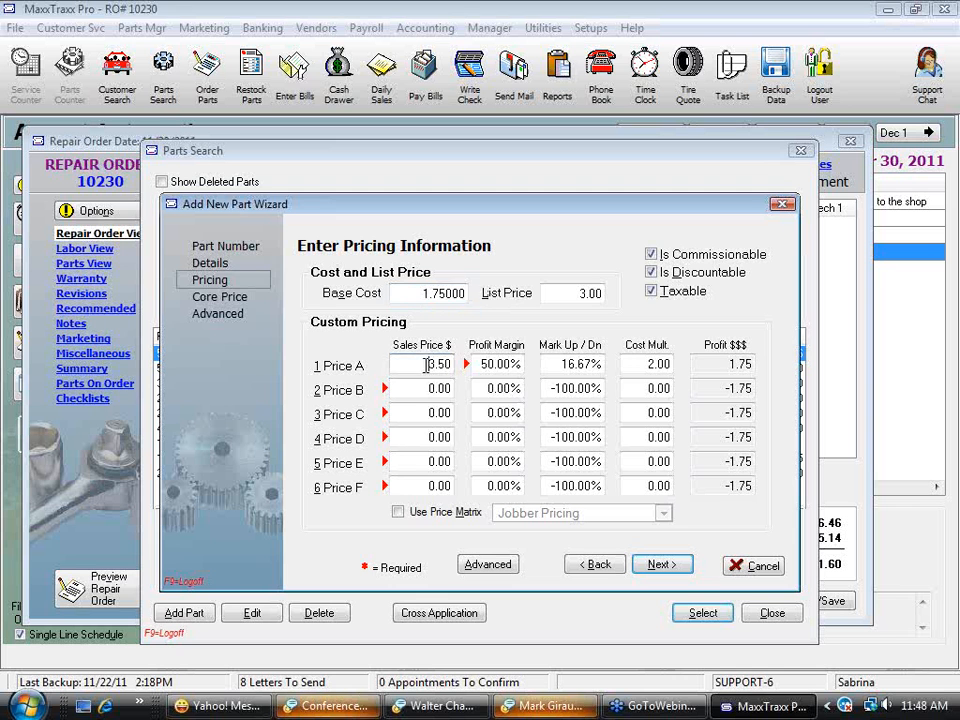
{"action": "double_click", "coordinate": [426, 365]}
{"action": "type", "text": "3.00"}
{"action": "key", "text": "Tab"}
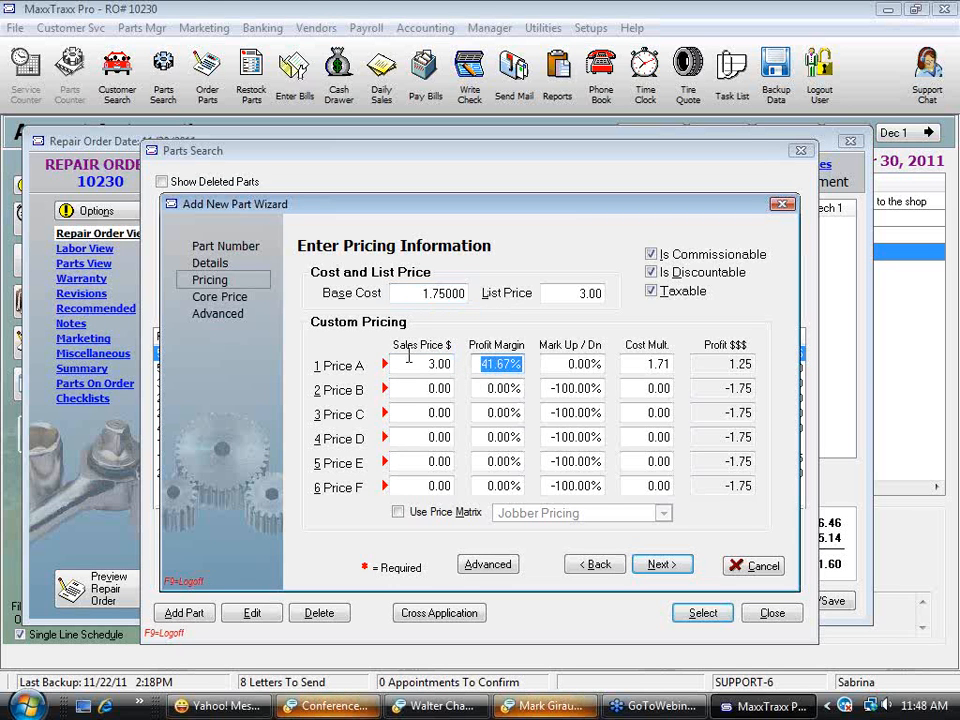
{"action": "key", "text": "shift+Tab"}
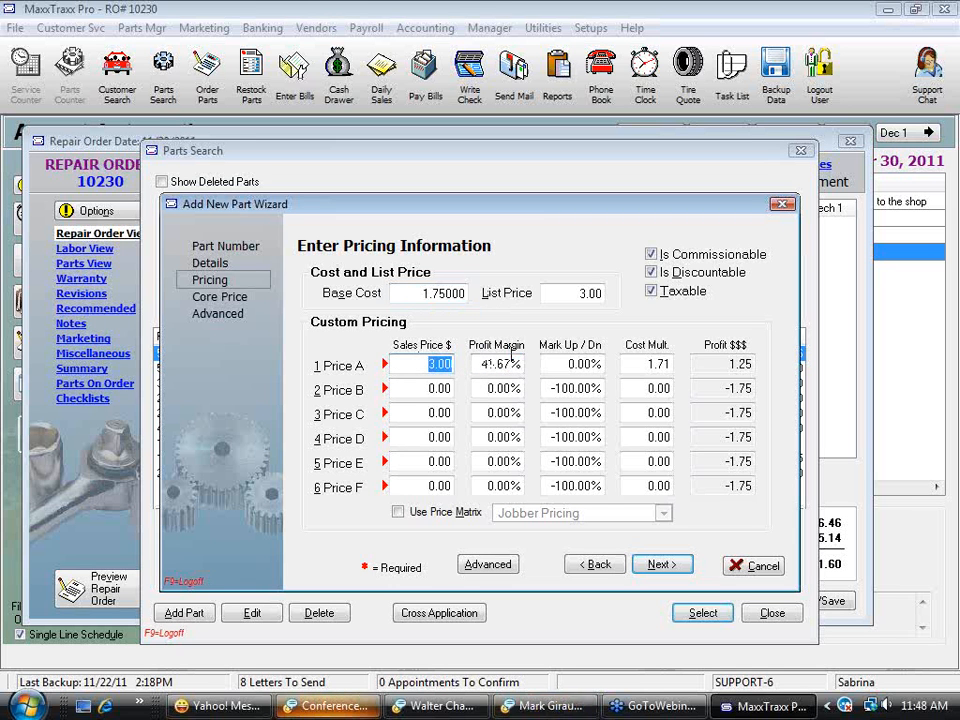
Step: Finish creating the part with core tracking left off and select Power Steering Fluid for the repair order
{"action": "left_click", "coordinate": [660, 566]}
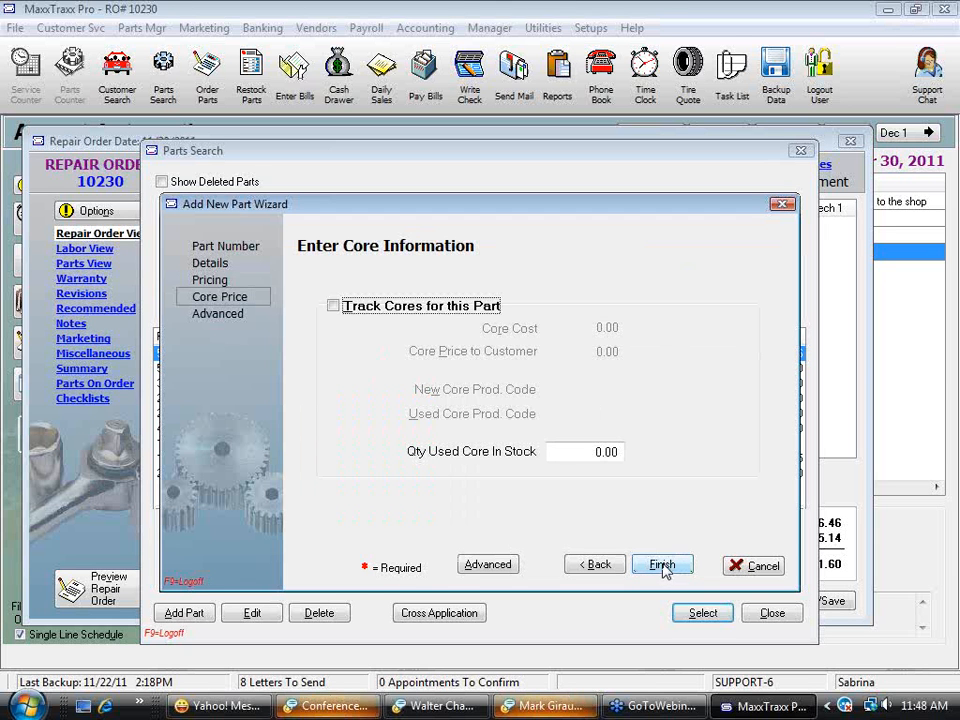
{"action": "left_click", "coordinate": [333, 306]}
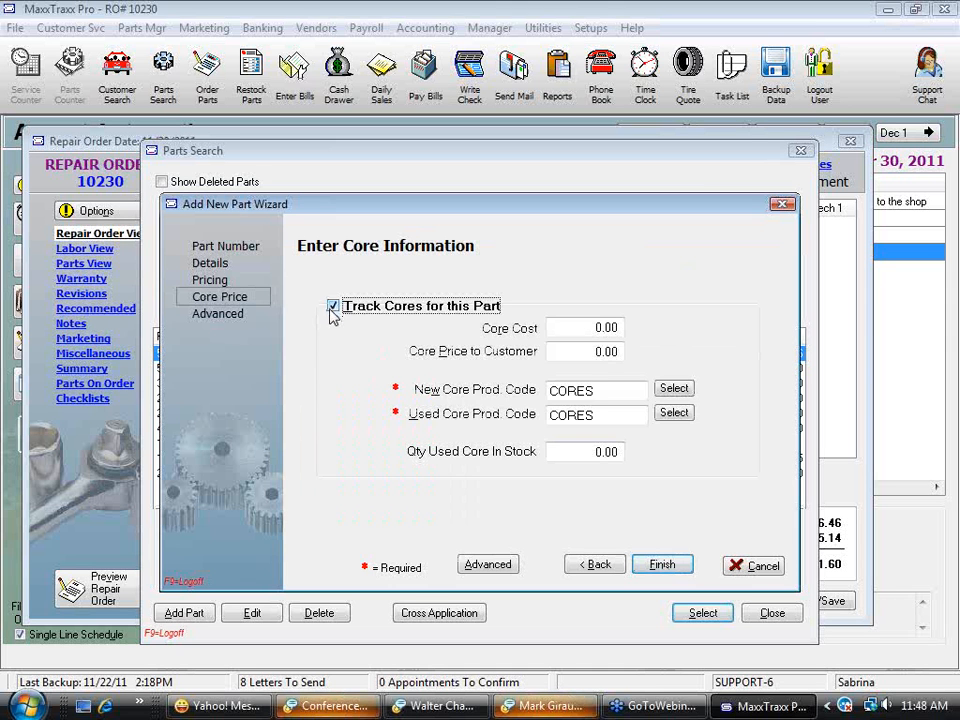
{"action": "left_click", "coordinate": [334, 307]}
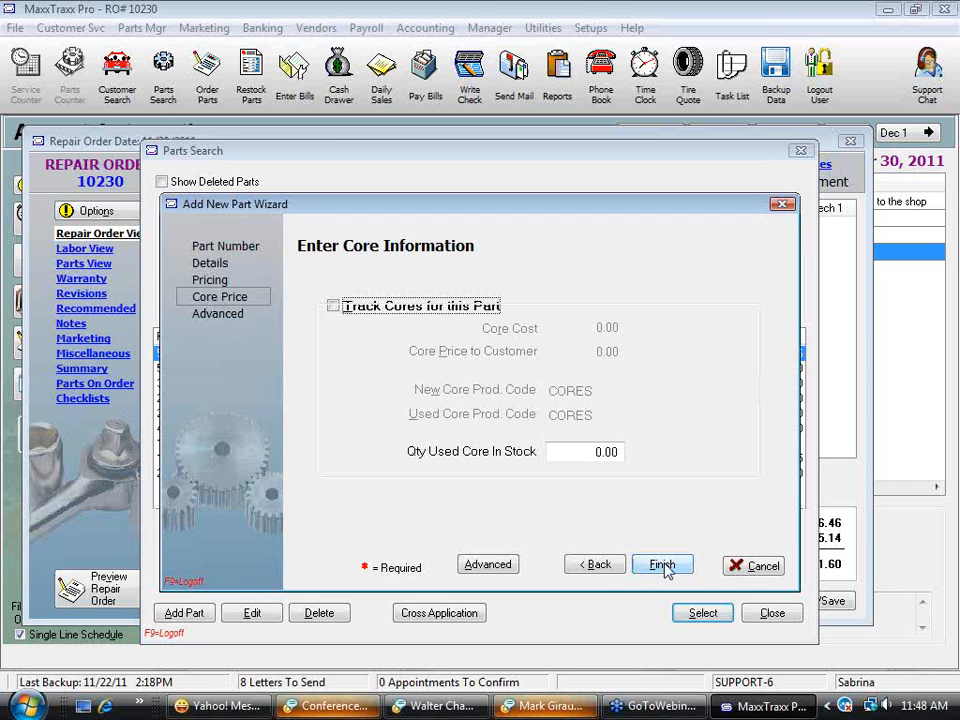
{"action": "left_click", "coordinate": [334, 307]}
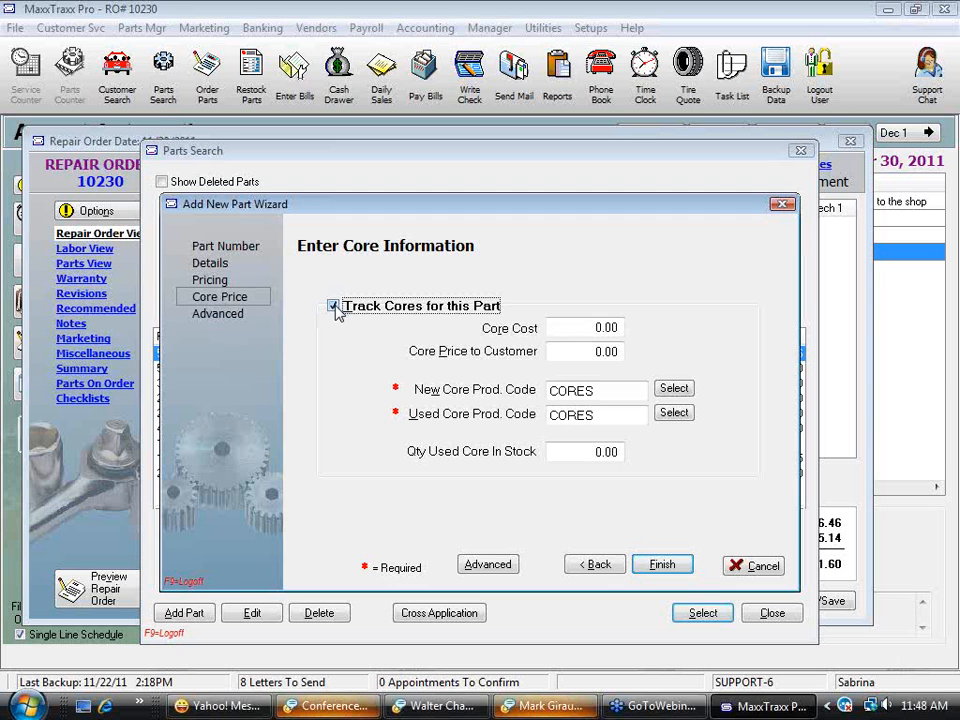
{"action": "left_click", "coordinate": [563, 458]}
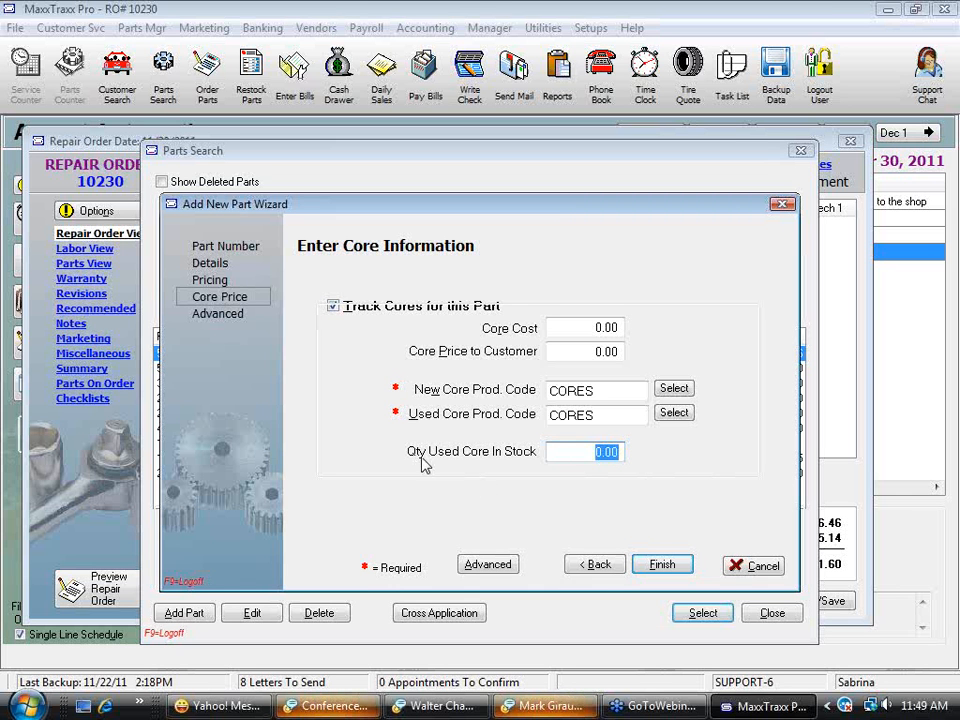
{"action": "left_click", "coordinate": [345, 307]}
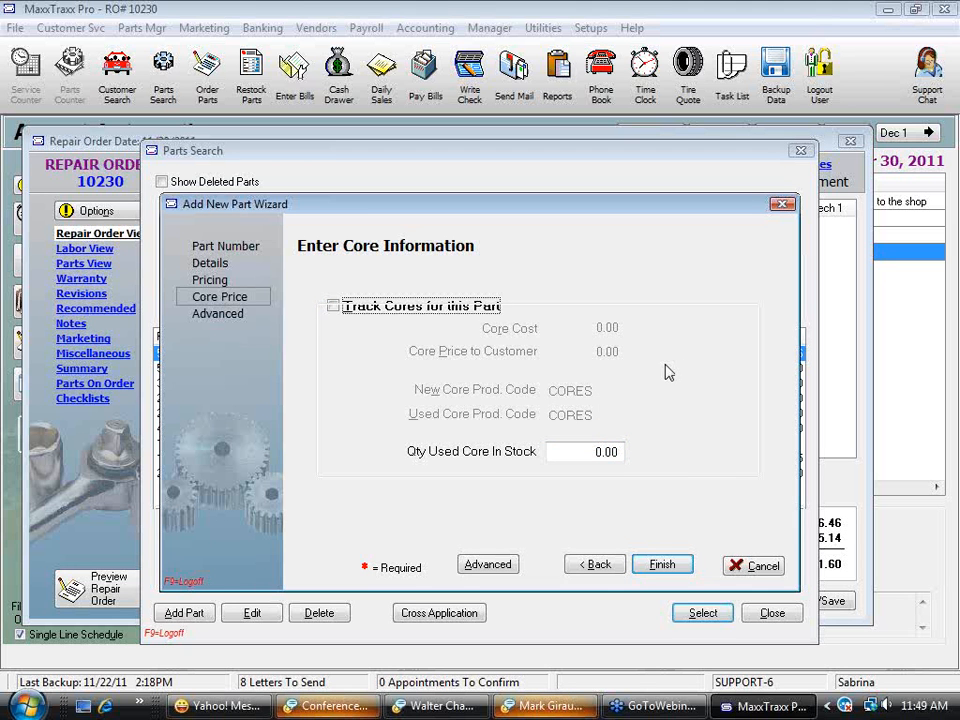
{"action": "left_click", "coordinate": [662, 565]}
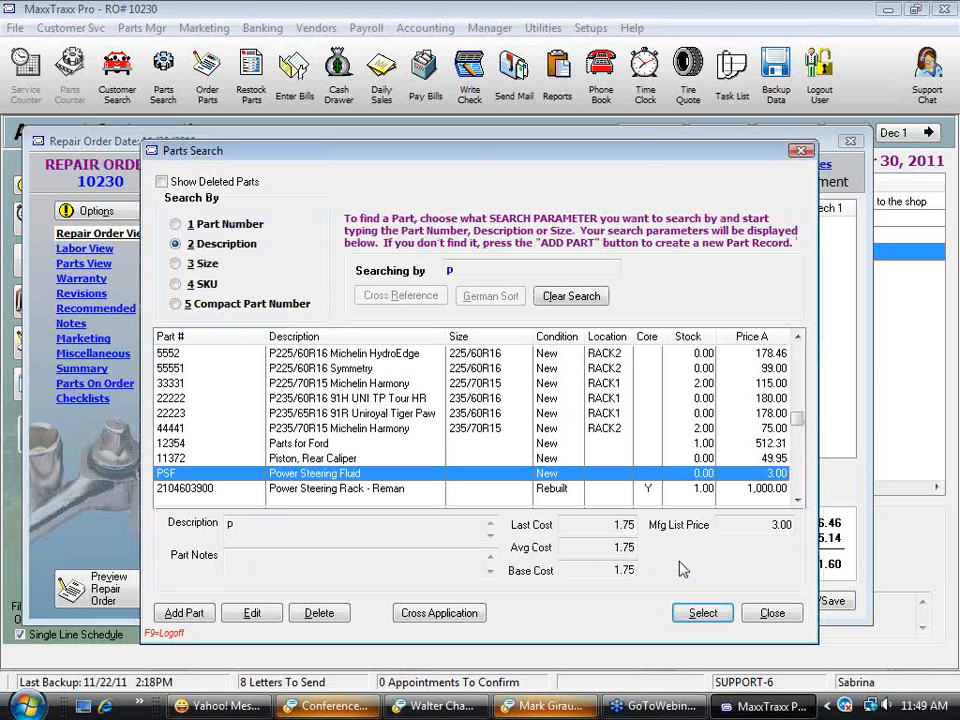
{"action": "left_click", "coordinate": [703, 612]}
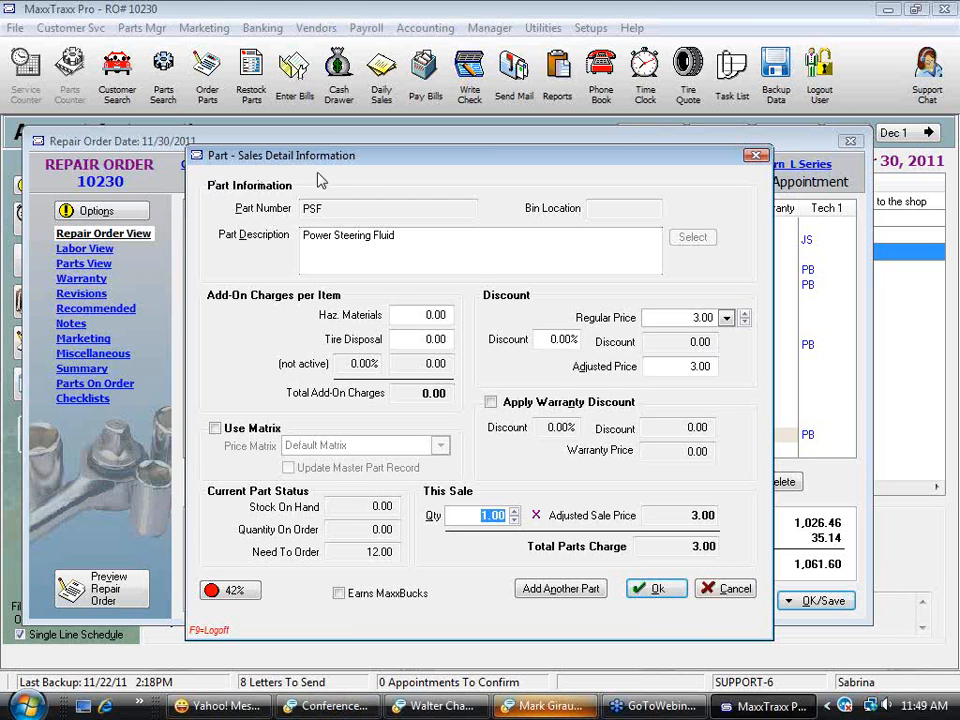
Step: Examine the part's sale details: number, description, regular and warranty discounts, add-on charges per item, and stock on hand
{"action": "left_click_drag", "start_coordinate": [345, 212], "coordinate": [251, 209]}
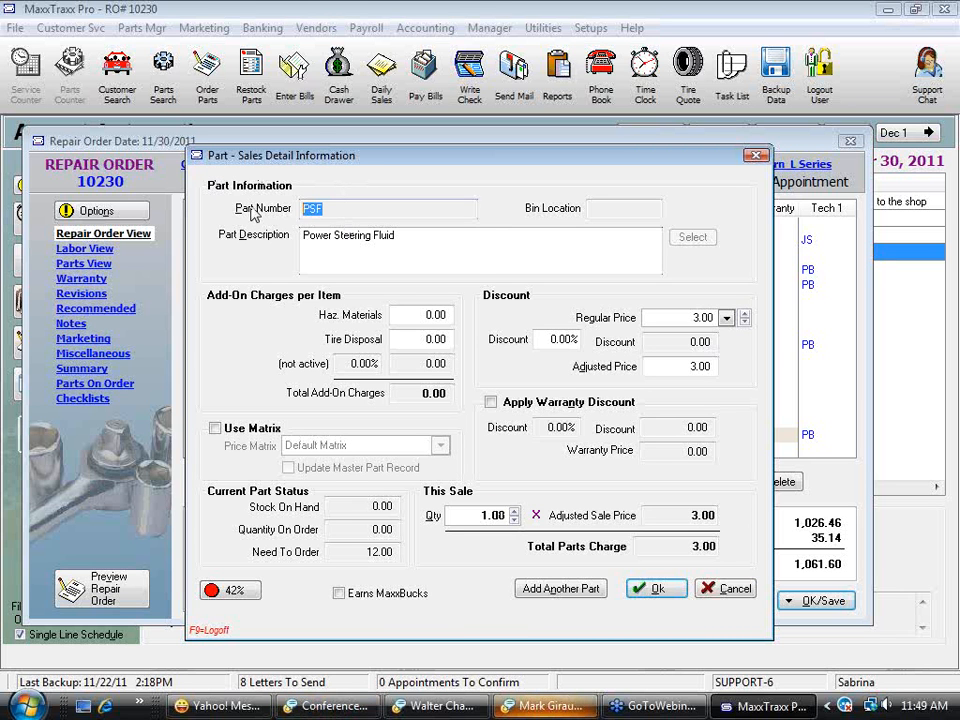
{"action": "left_click_drag", "start_coordinate": [425, 235], "coordinate": [283, 208]}
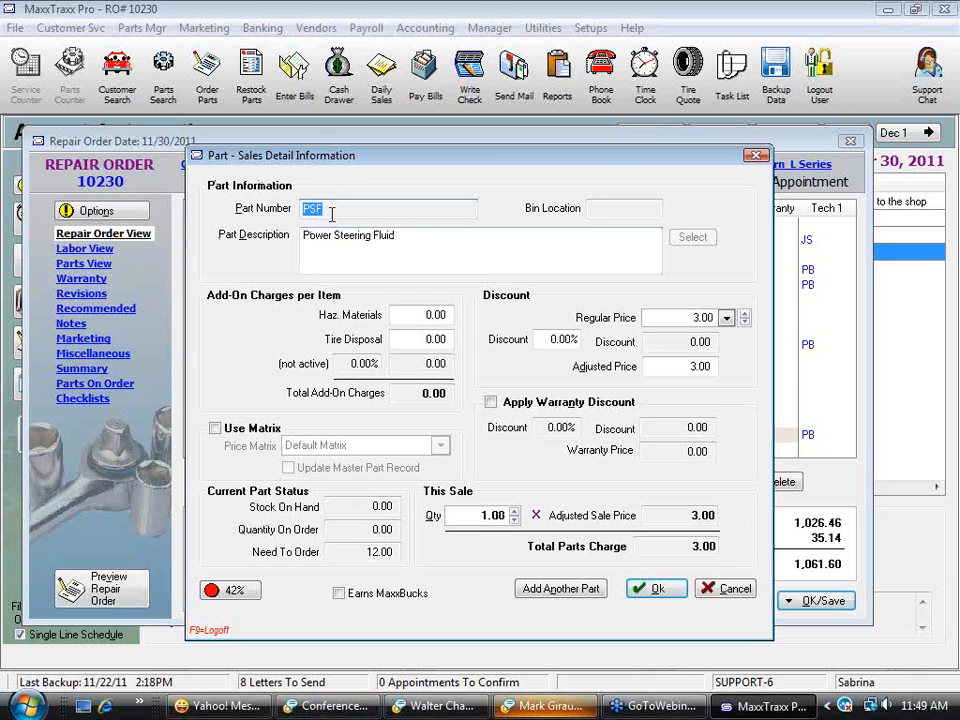
{"action": "left_click_drag", "start_coordinate": [417, 232], "coordinate": [294, 240]}
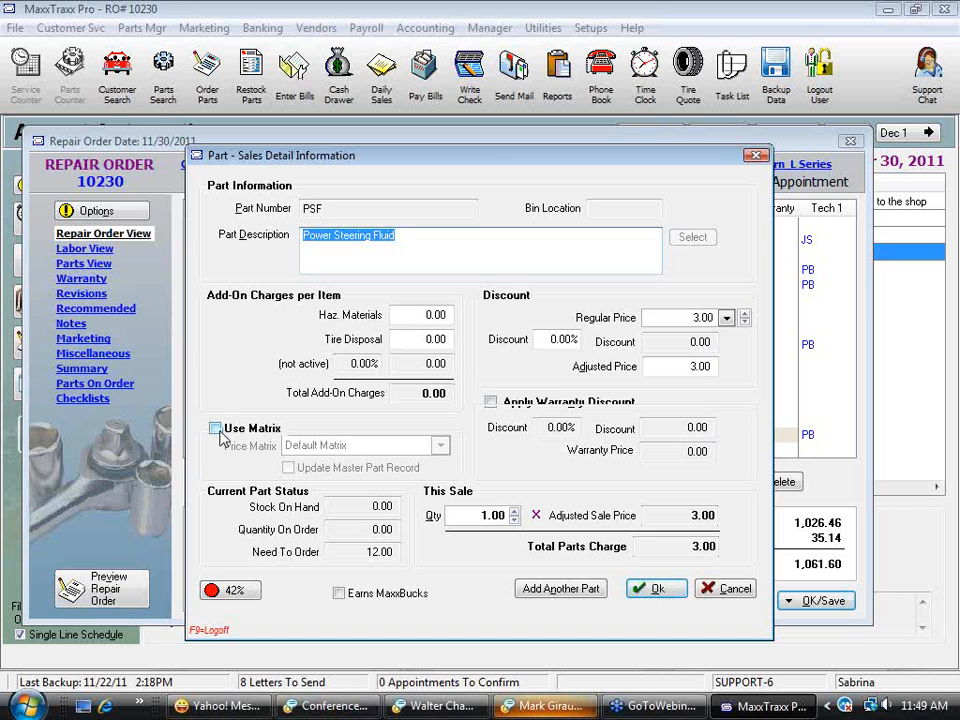
{"action": "key", "text": "Tab"}
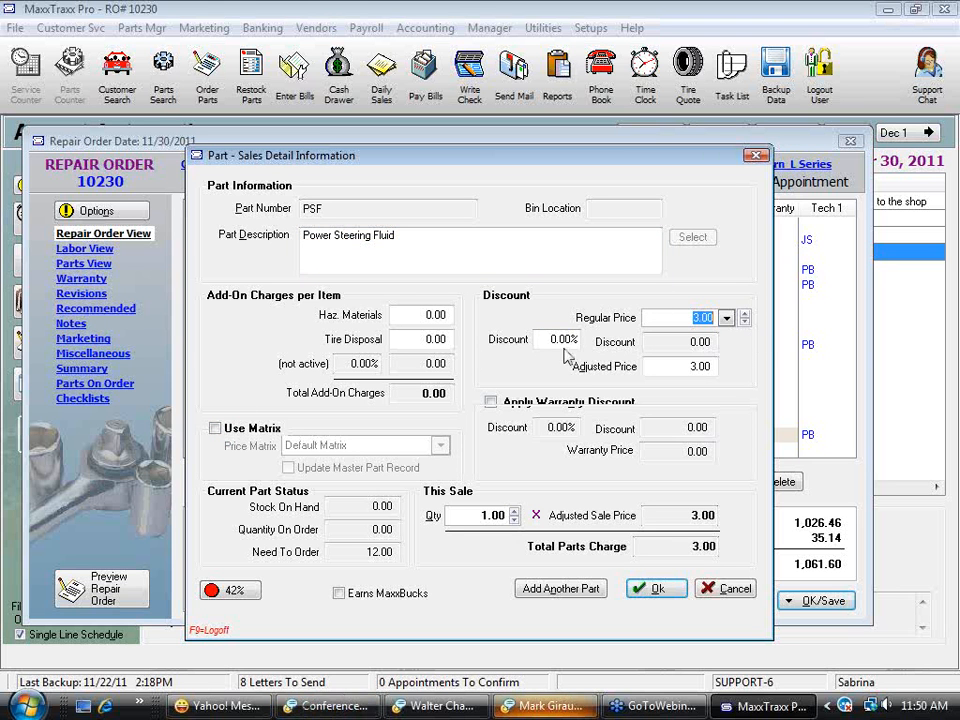
{"action": "key", "text": "Tab"}
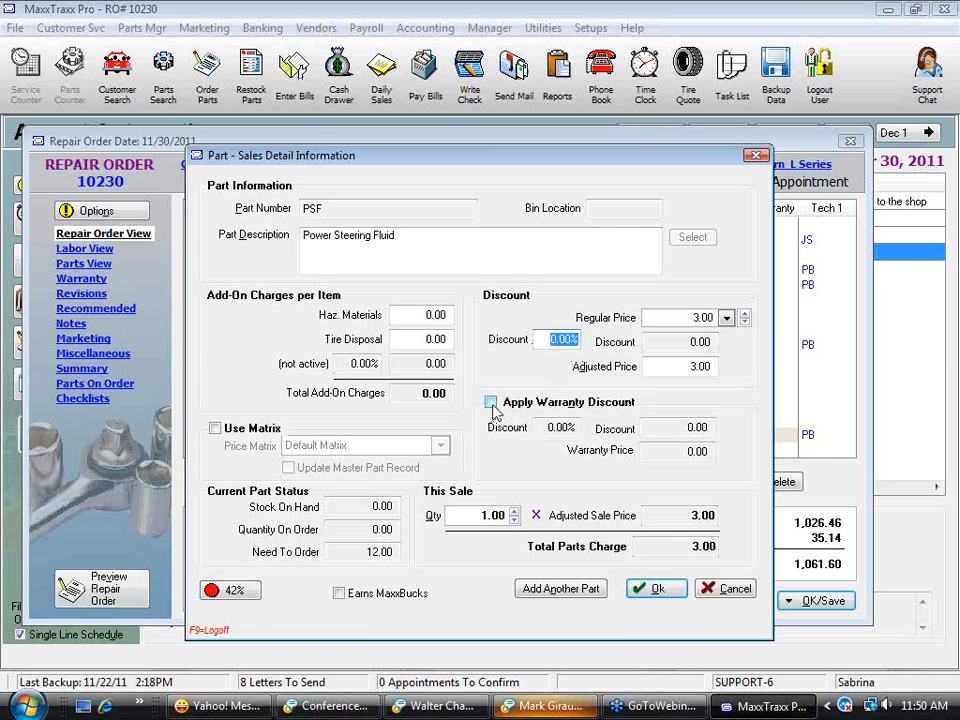
{"action": "left_click", "coordinate": [574, 428]}
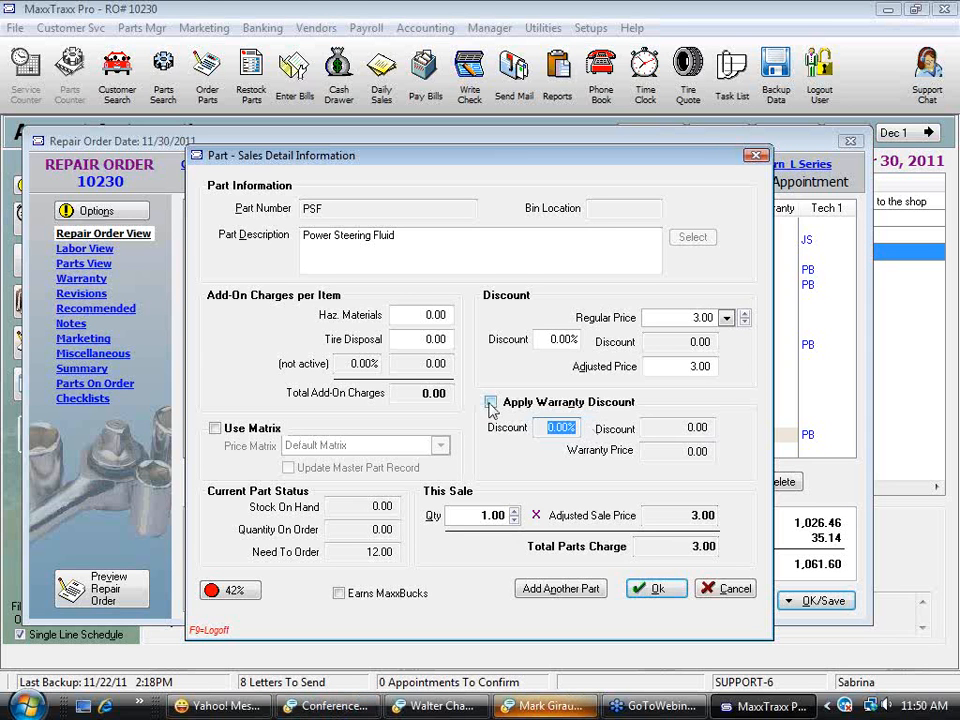
{"action": "left_click", "coordinate": [416, 314]}
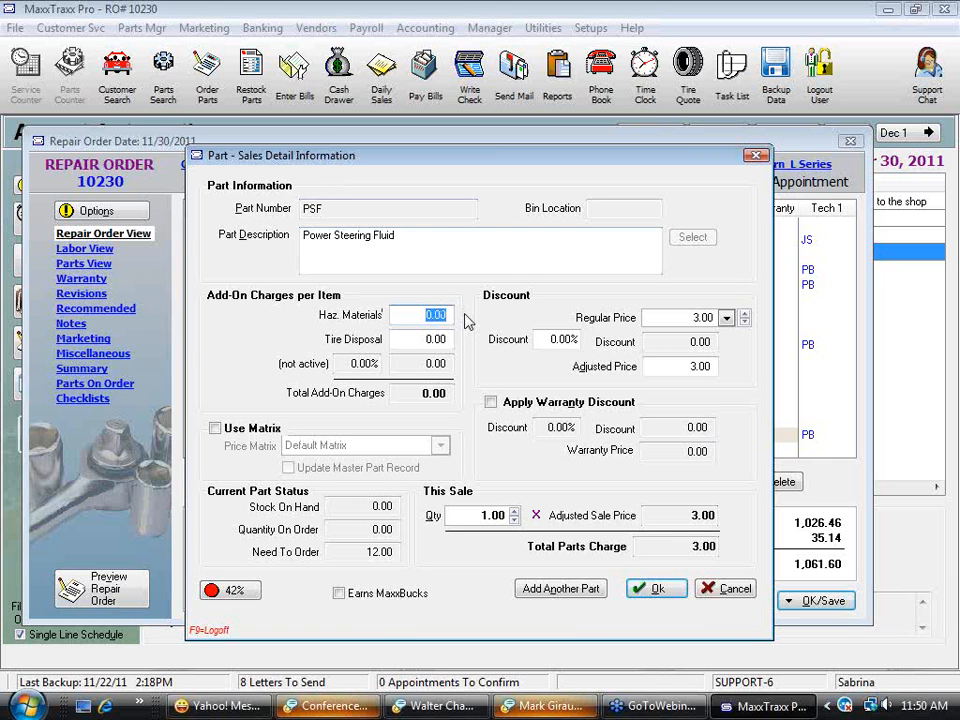
{"action": "left_click", "coordinate": [424, 246]}
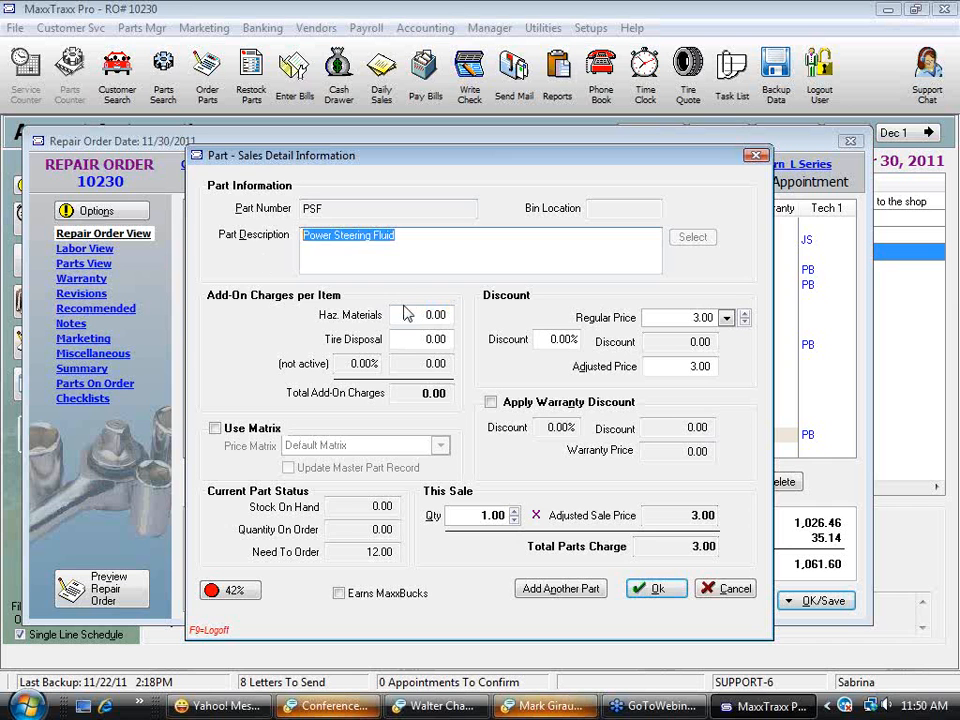
{"action": "left_click", "coordinate": [405, 312]}
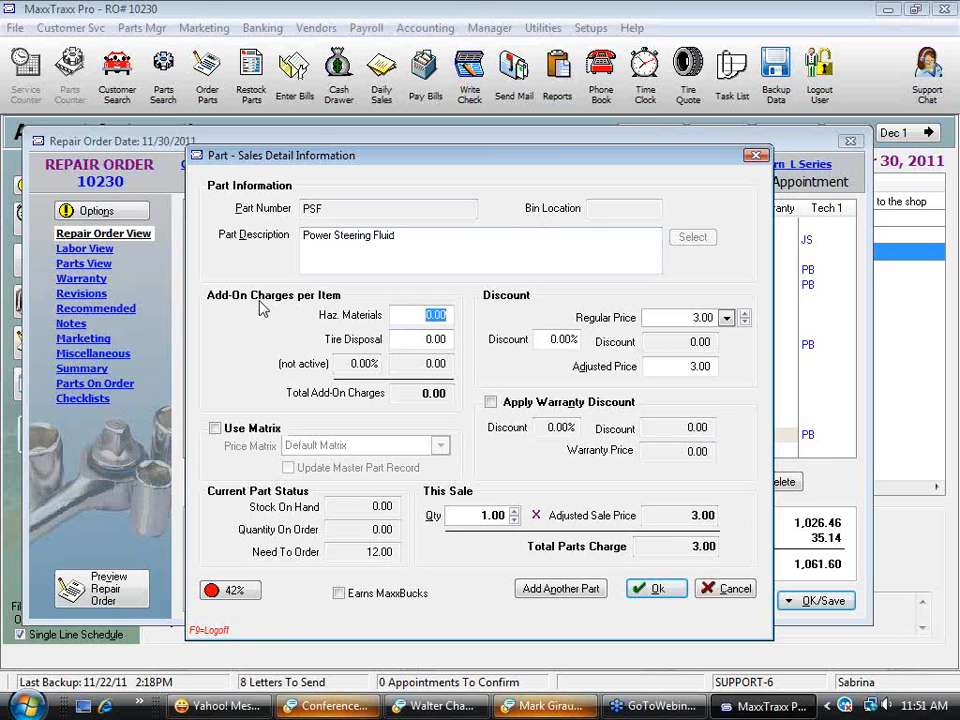
{"action": "left_click", "coordinate": [438, 339]}
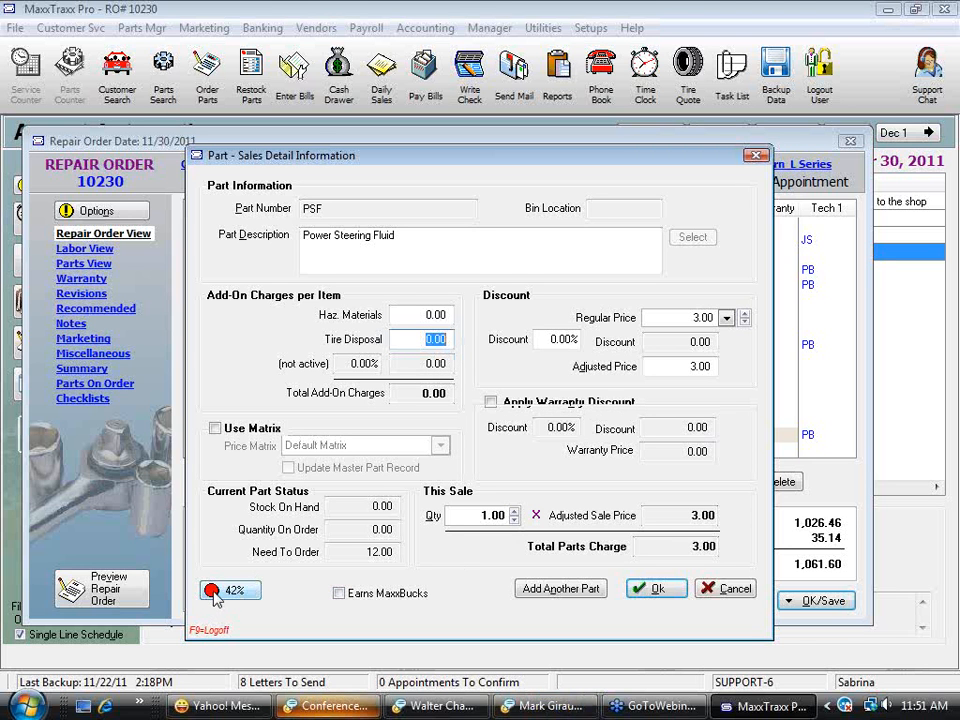
{"action": "left_click", "coordinate": [345, 506]}
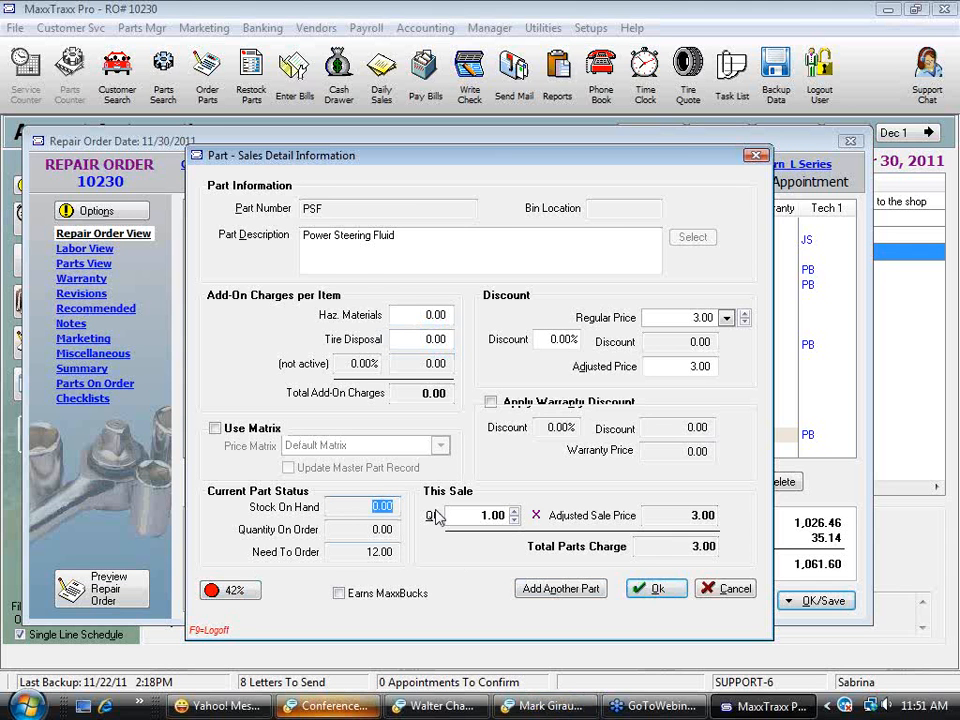
Step: Add the power steering fluid to the repair order with a quantity of 1.00
{"action": "left_click", "coordinate": [662, 589]}
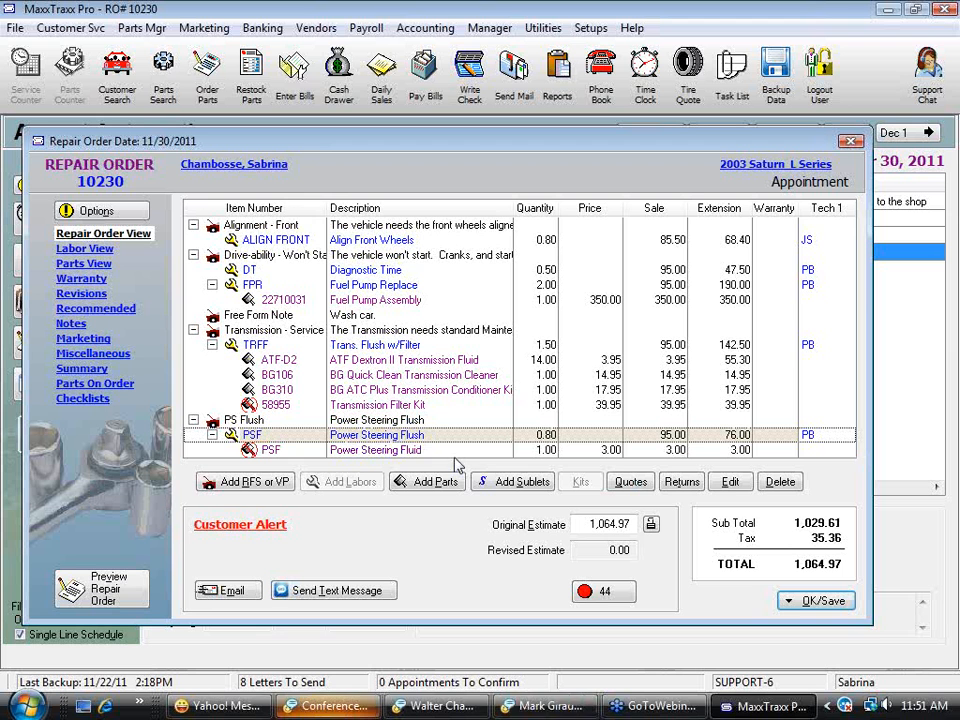
{"action": "left_click", "coordinate": [396, 422]}
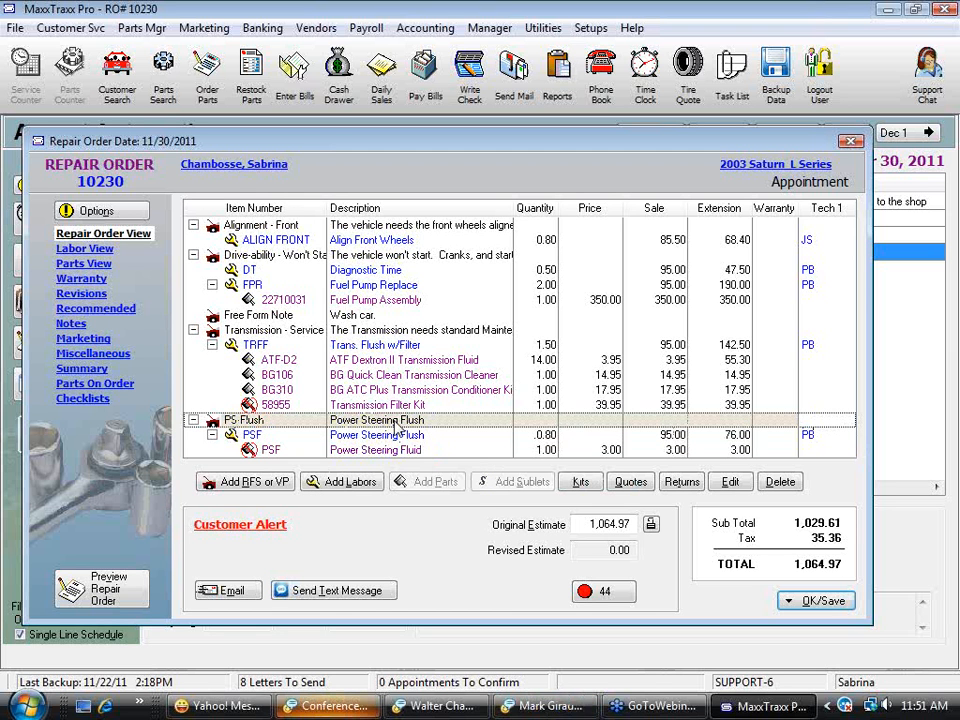
{"action": "key", "text": "Down"}
{"action": "key", "text": "Down"}
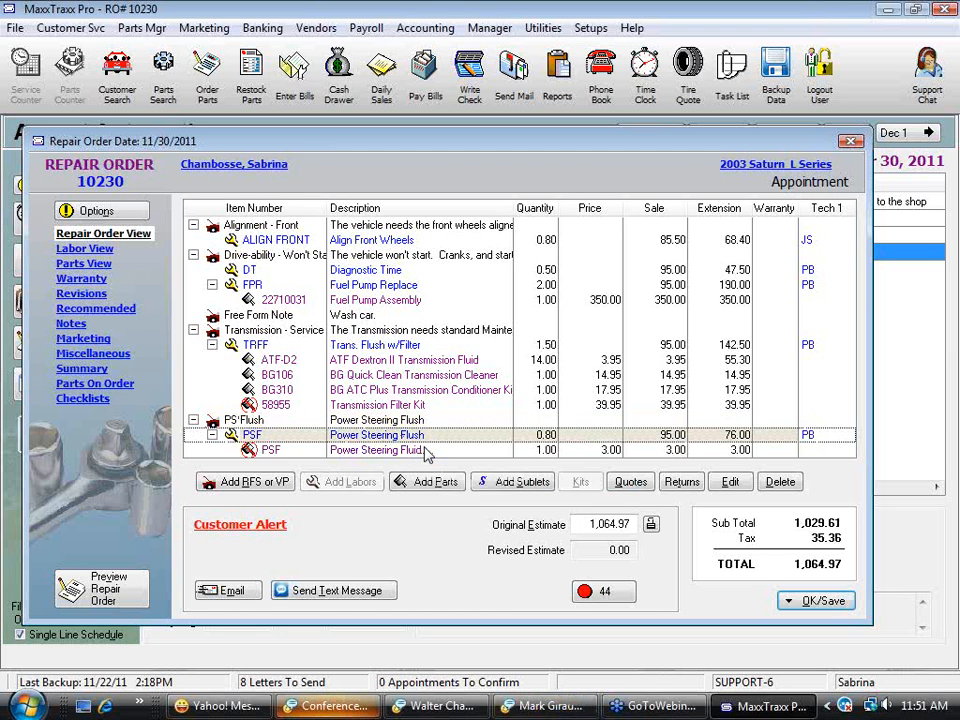
Step: Make a generic kit for any vehicle from the PS Flush request for service
{"action": "left_click", "coordinate": [414, 421]}
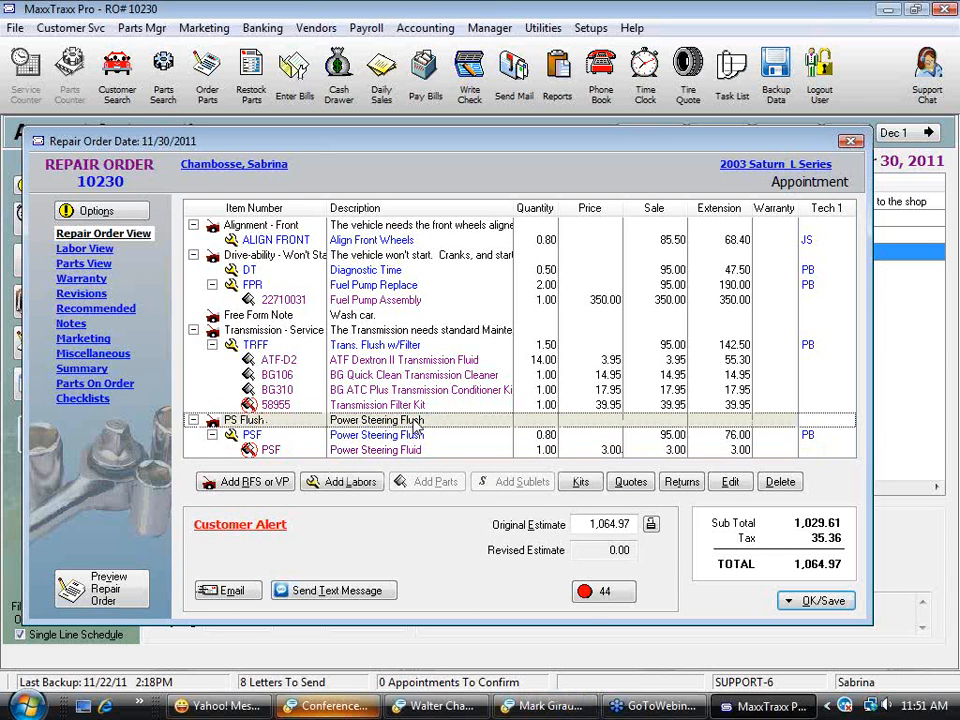
{"action": "right_click", "coordinate": [414, 421]}
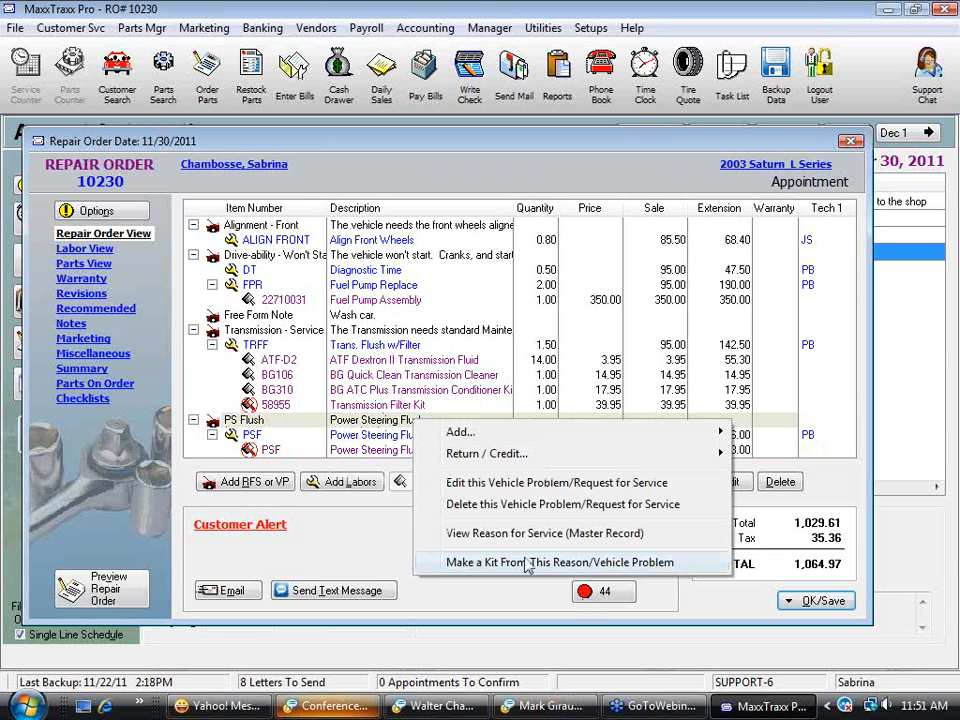
{"action": "left_click", "coordinate": [625, 568]}
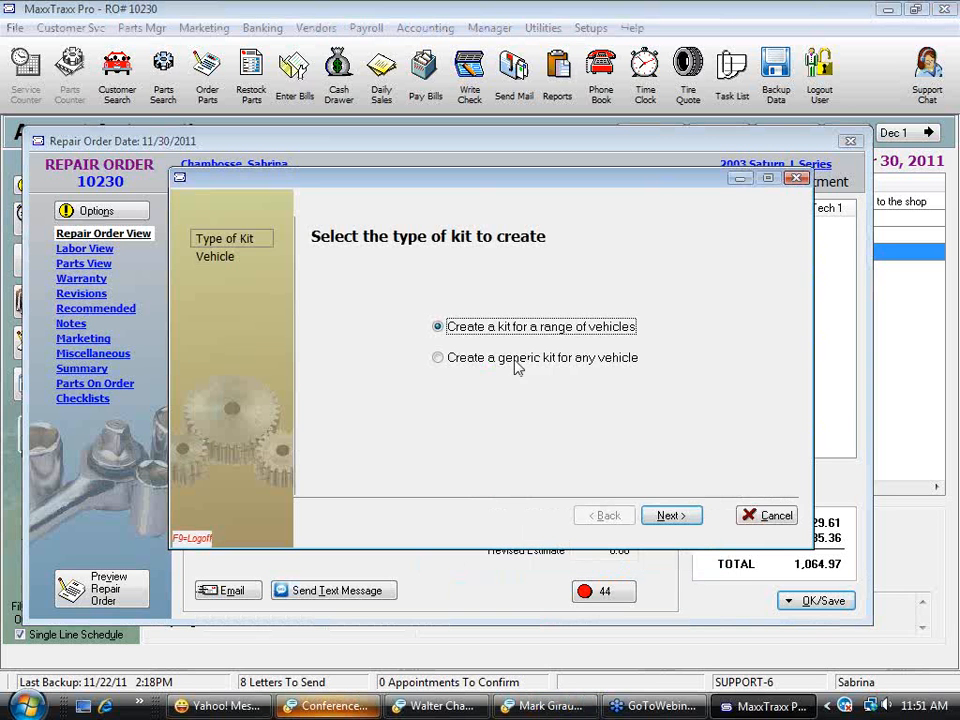
{"action": "left_click", "coordinate": [447, 360]}
{"action": "left_click", "coordinate": [670, 515]}
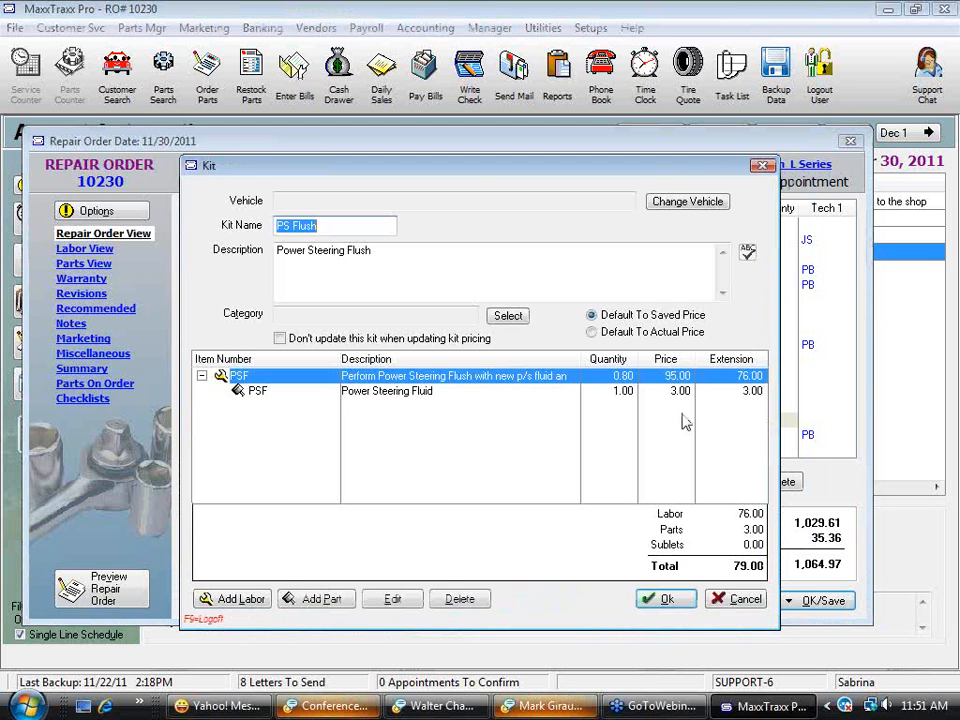
Step: Assign the PS Flush kit to the Maintenance category and save the kit
{"action": "left_click", "coordinate": [509, 317]}
{"action": "left_click", "coordinate": [598, 490]}
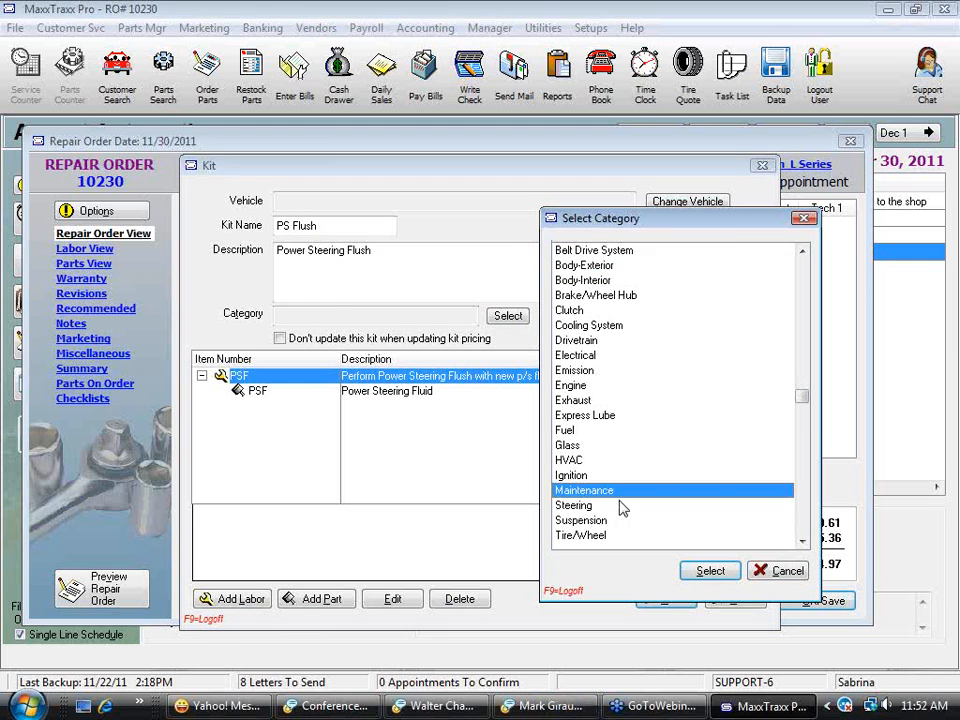
{"action": "left_click", "coordinate": [709, 568]}
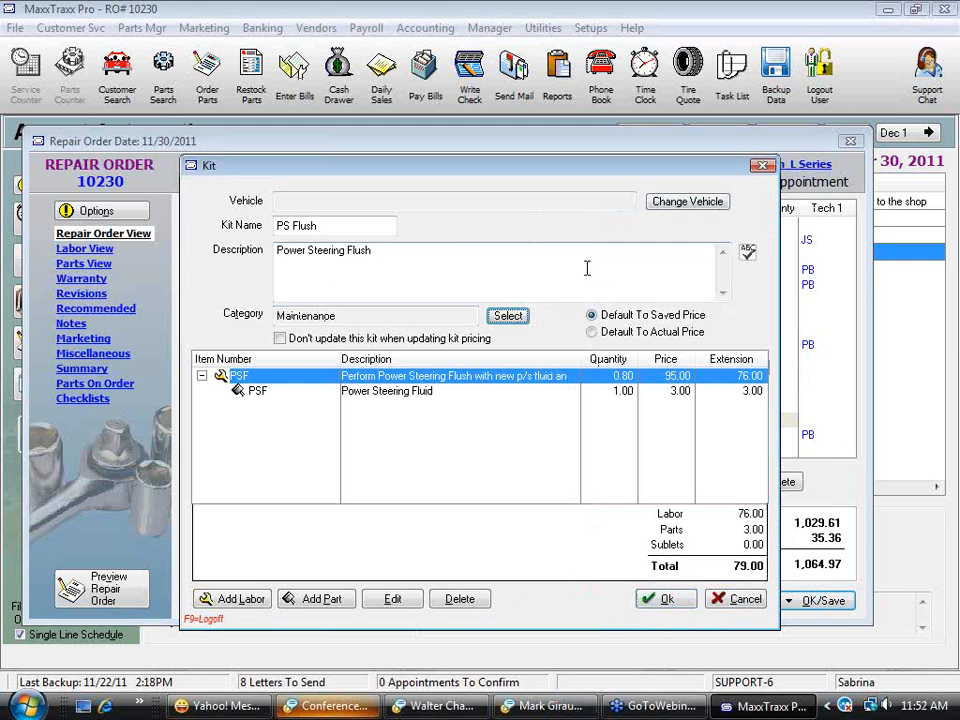
{"action": "left_click", "coordinate": [688, 600]}
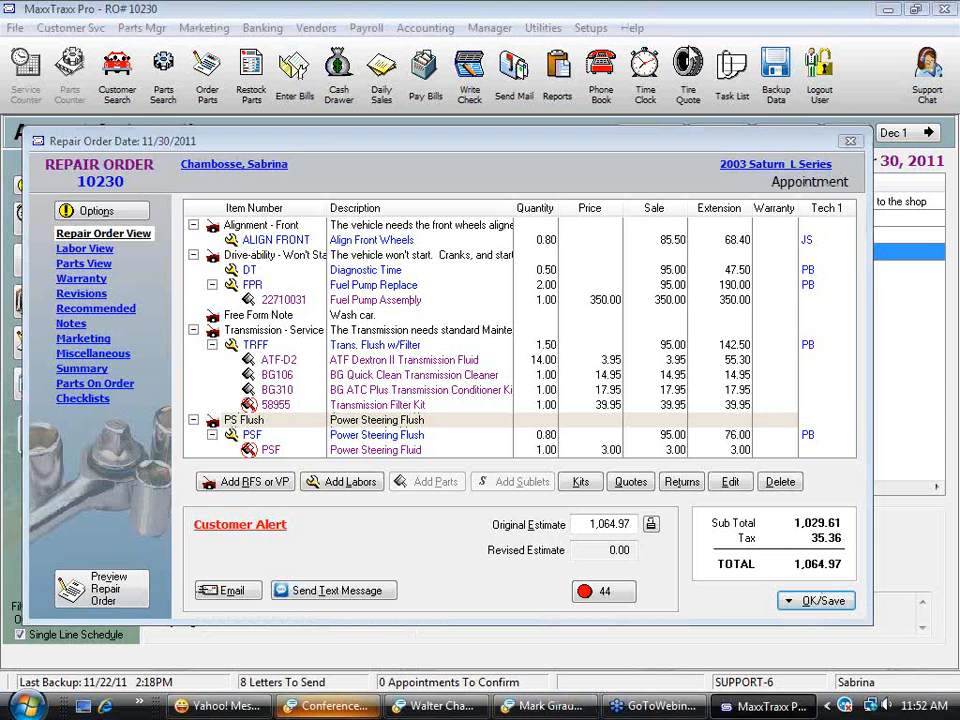
Step: Delete the PS Flush request from the repair order and keep it as a recommended service
{"action": "left_click", "coordinate": [388, 424]}
{"action": "right_click", "coordinate": [414, 428]}
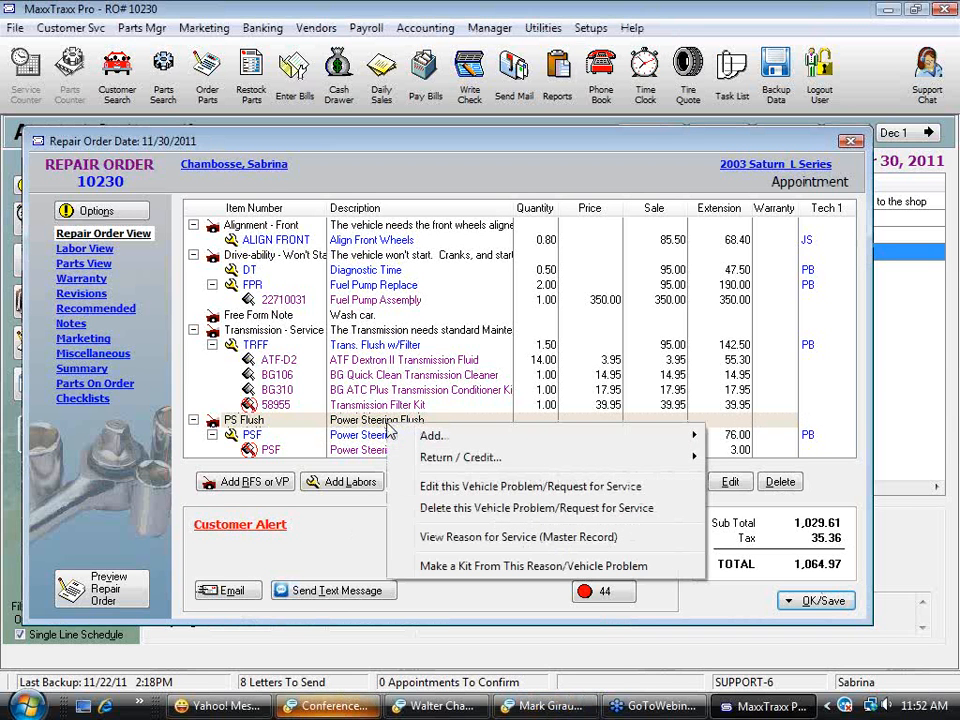
{"action": "left_click", "coordinate": [787, 494]}
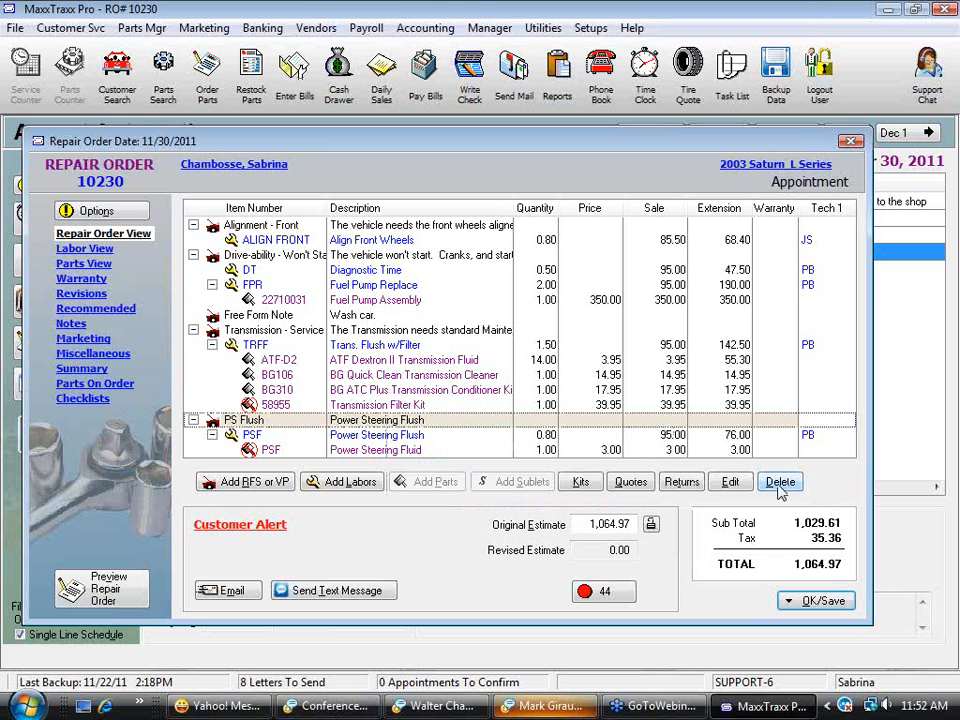
{"action": "right_click", "coordinate": [408, 425]}
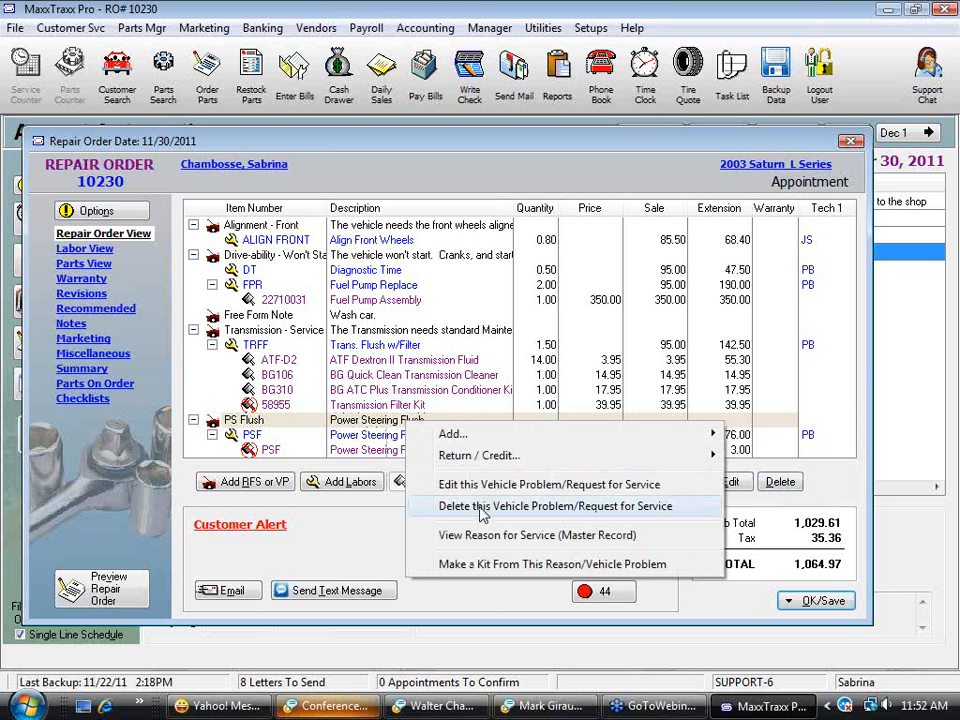
{"action": "left_click", "coordinate": [348, 420]}
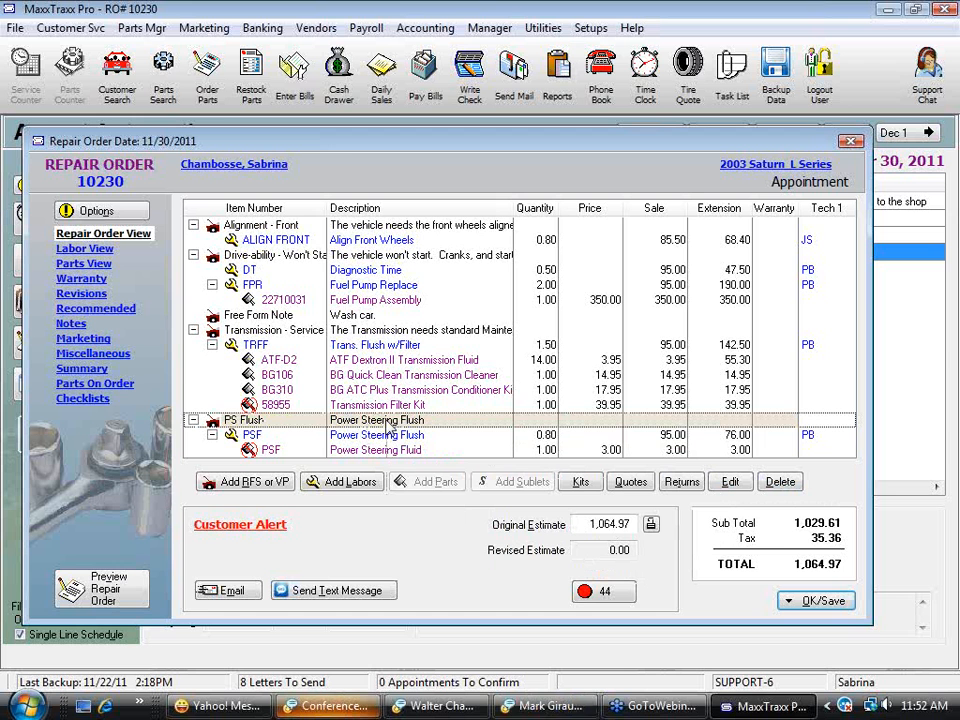
{"action": "key", "text": "Delete"}
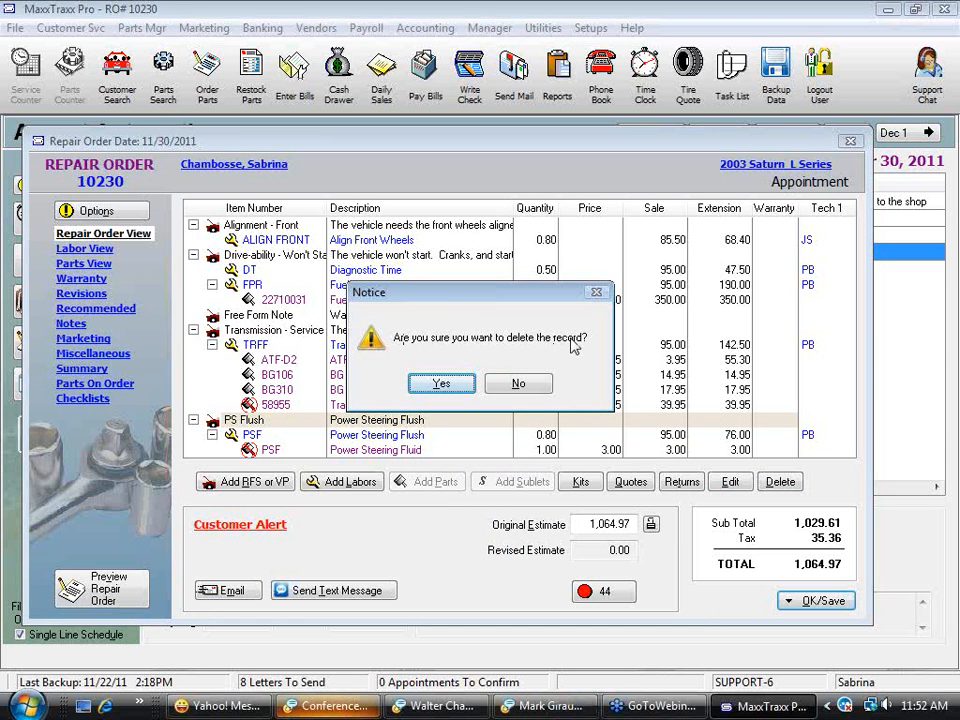
{"action": "left_click", "coordinate": [455, 388]}
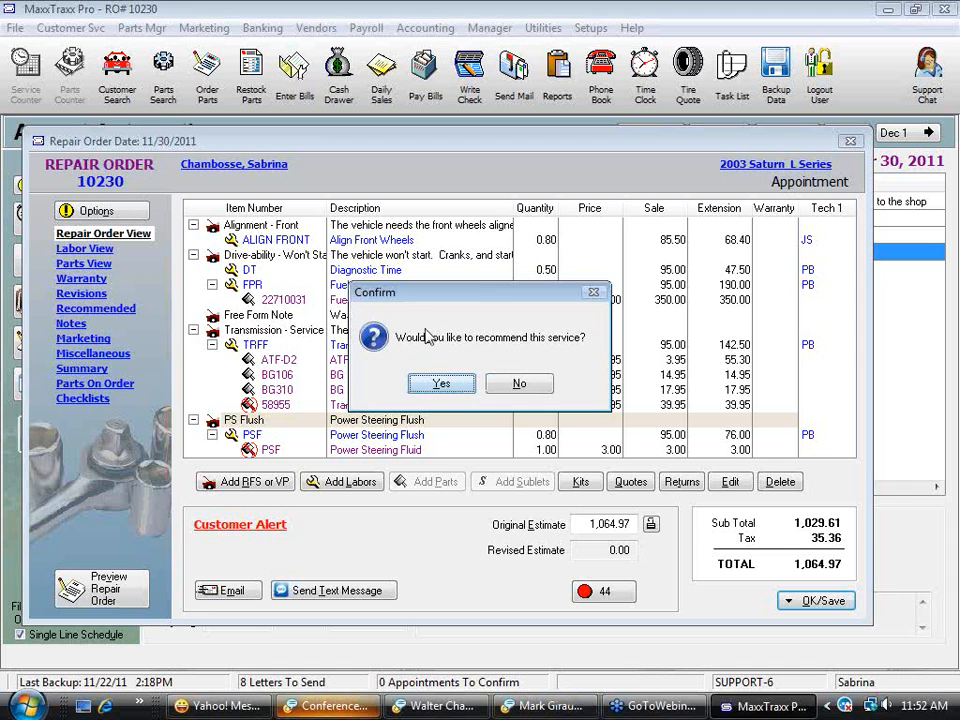
{"action": "left_click", "coordinate": [441, 384]}
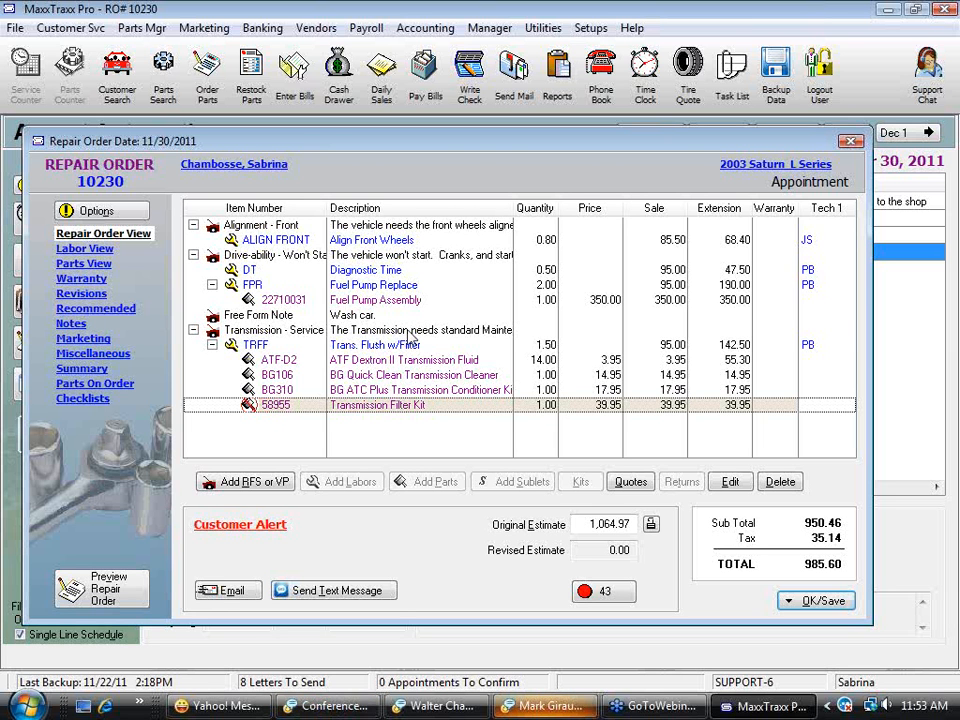
{"action": "left_click", "coordinate": [452, 332]}
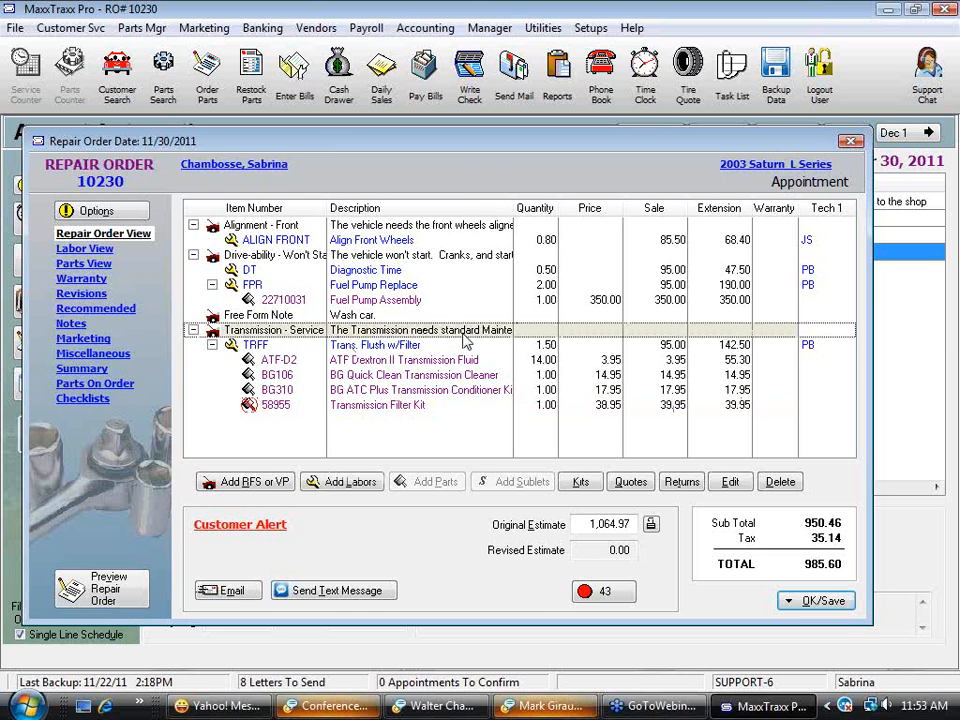
{"action": "left_click", "coordinate": [388, 362]}
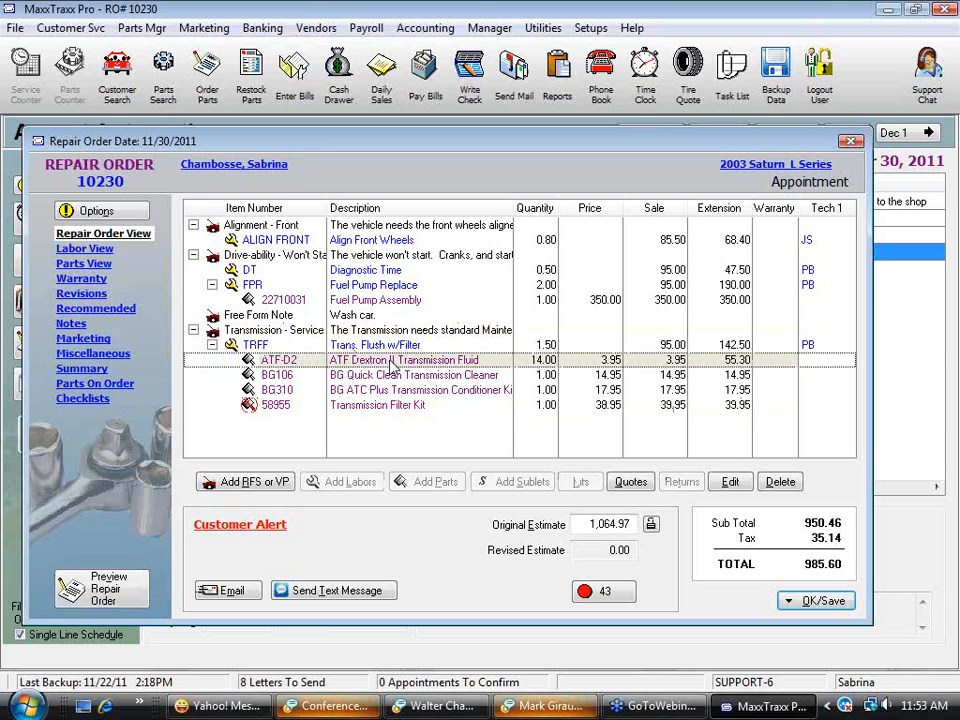
{"action": "left_click", "coordinate": [780, 483]}
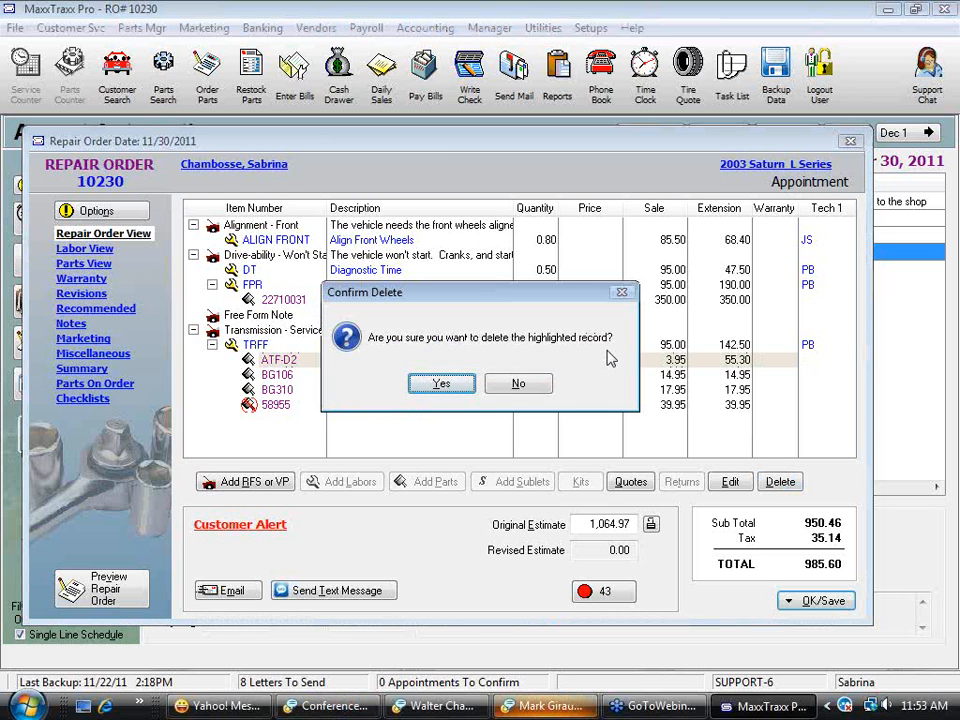
{"action": "left_click", "coordinate": [520, 384]}
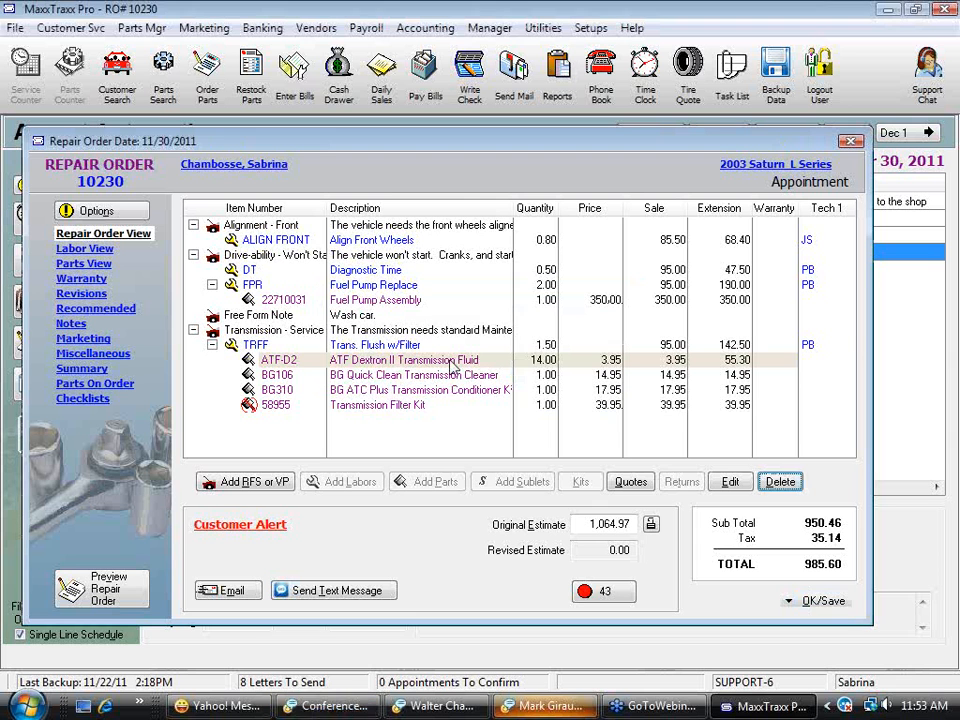
{"action": "left_click", "coordinate": [385, 346]}
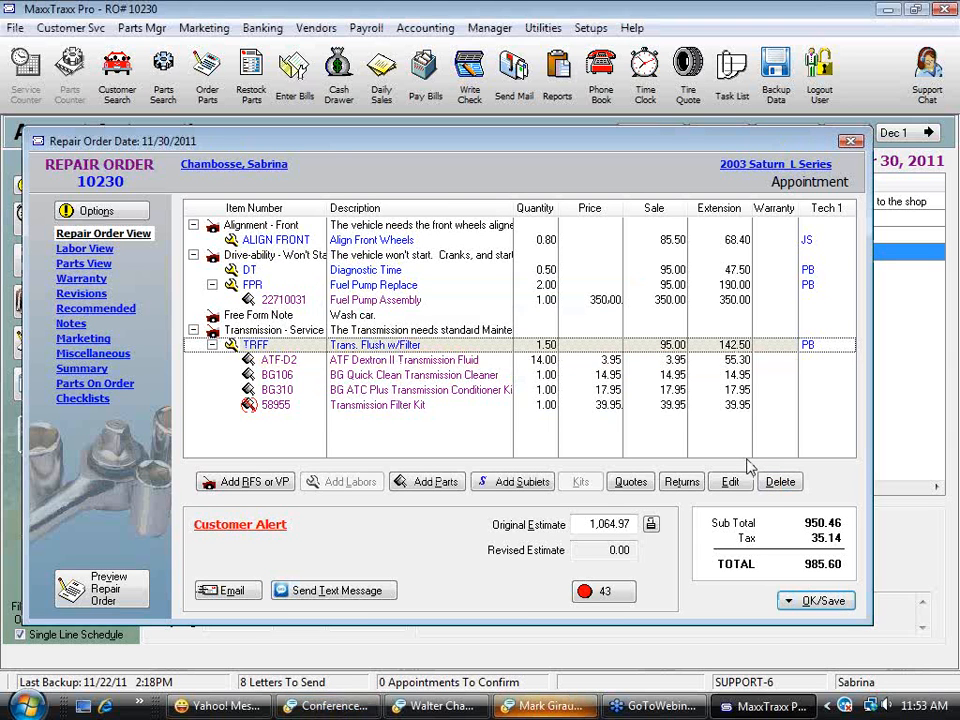
{"action": "left_click", "coordinate": [784, 487]}
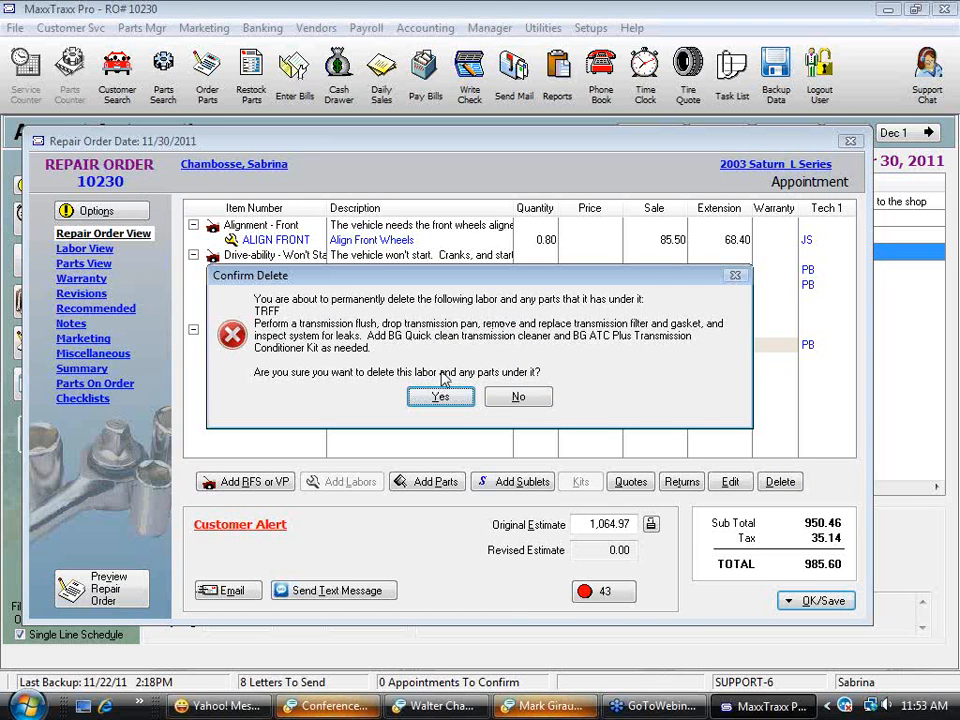
{"action": "left_click", "coordinate": [537, 404]}
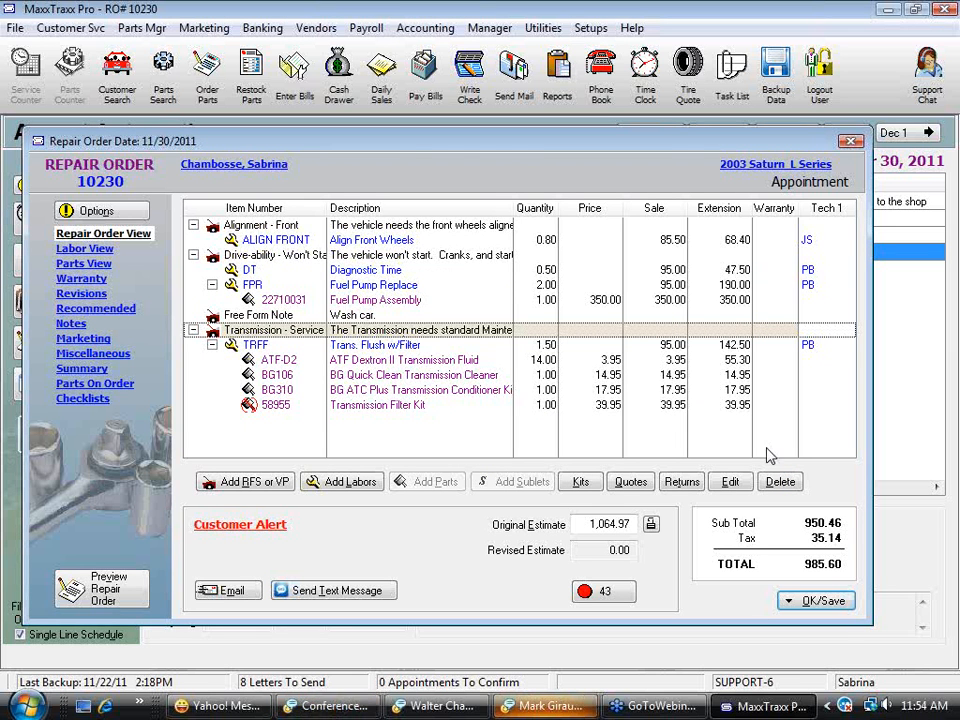
Step: Delete the Transmission - Service request from the repair order and keep it as a recommended service
{"action": "left_click", "coordinate": [785, 485]}
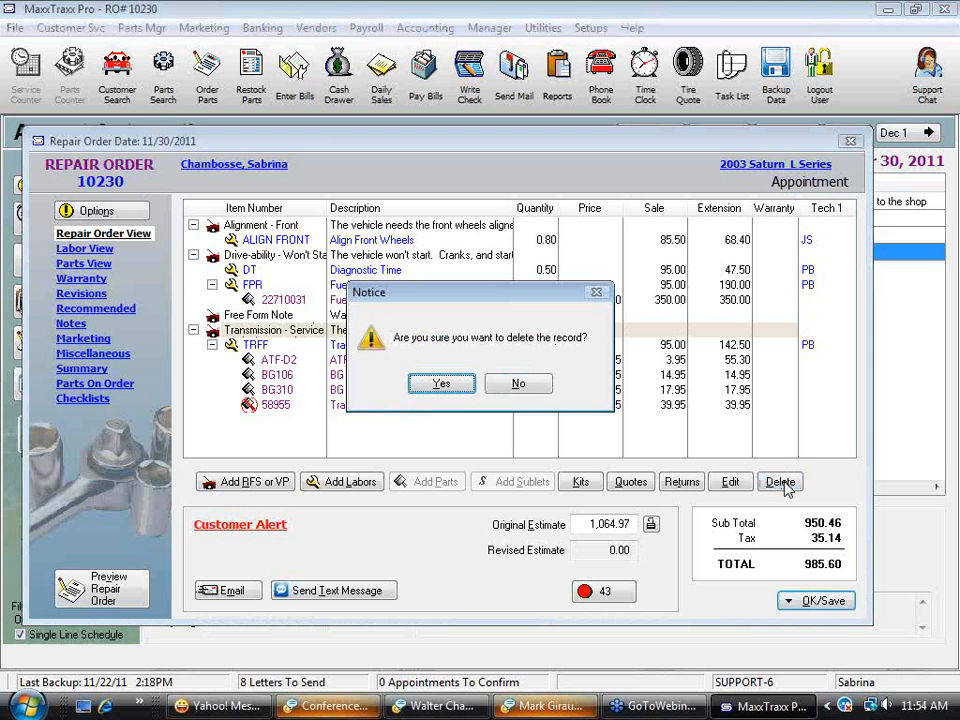
{"action": "left_click", "coordinate": [441, 384]}
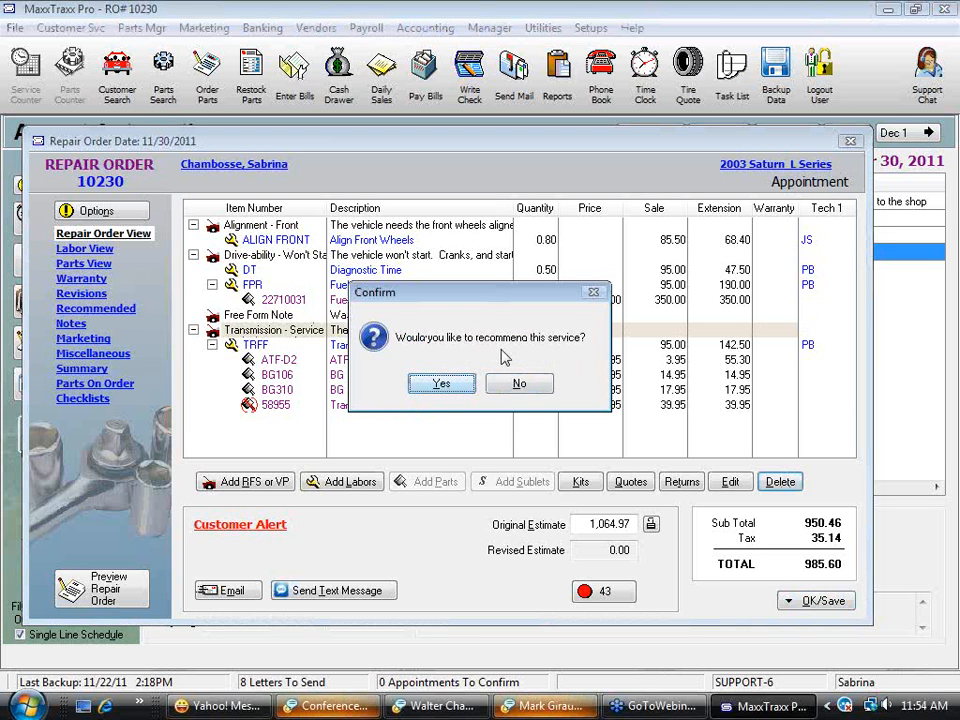
{"action": "left_click", "coordinate": [462, 386]}
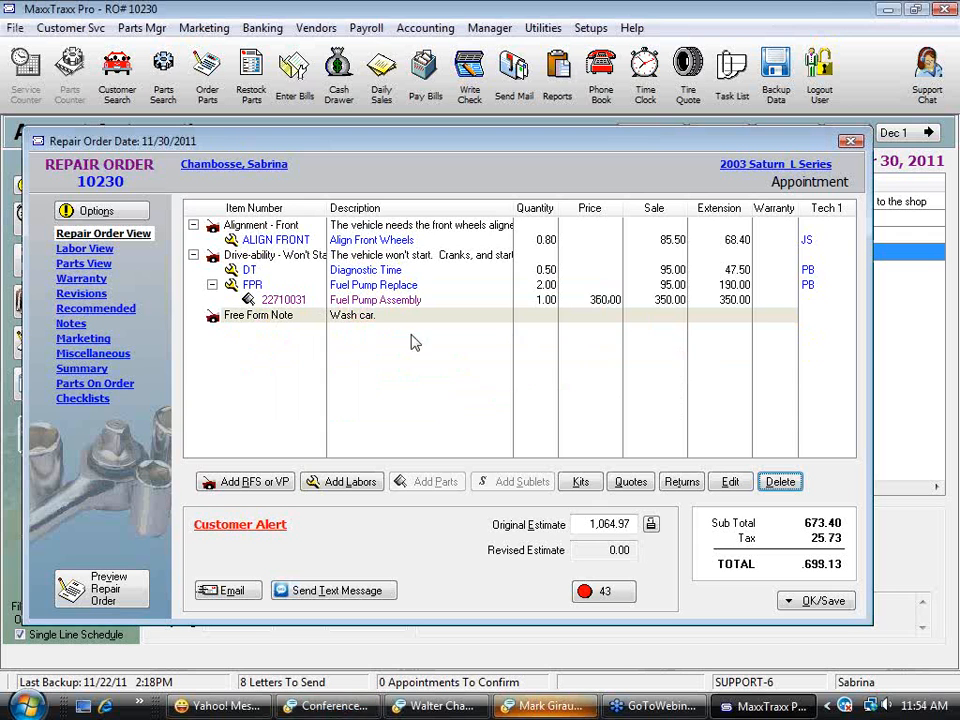
Step: Review the recommended services list and preview the printed repair order through its Recommended Repairs and Services section
{"action": "left_click", "coordinate": [122, 308]}
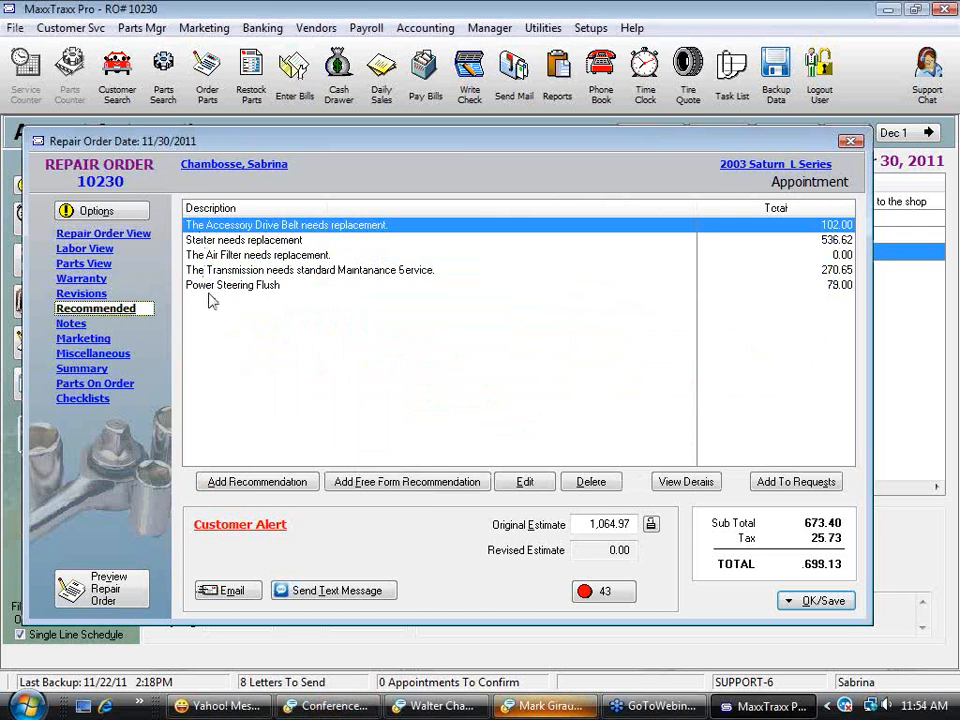
{"action": "left_click", "coordinate": [115, 236]}
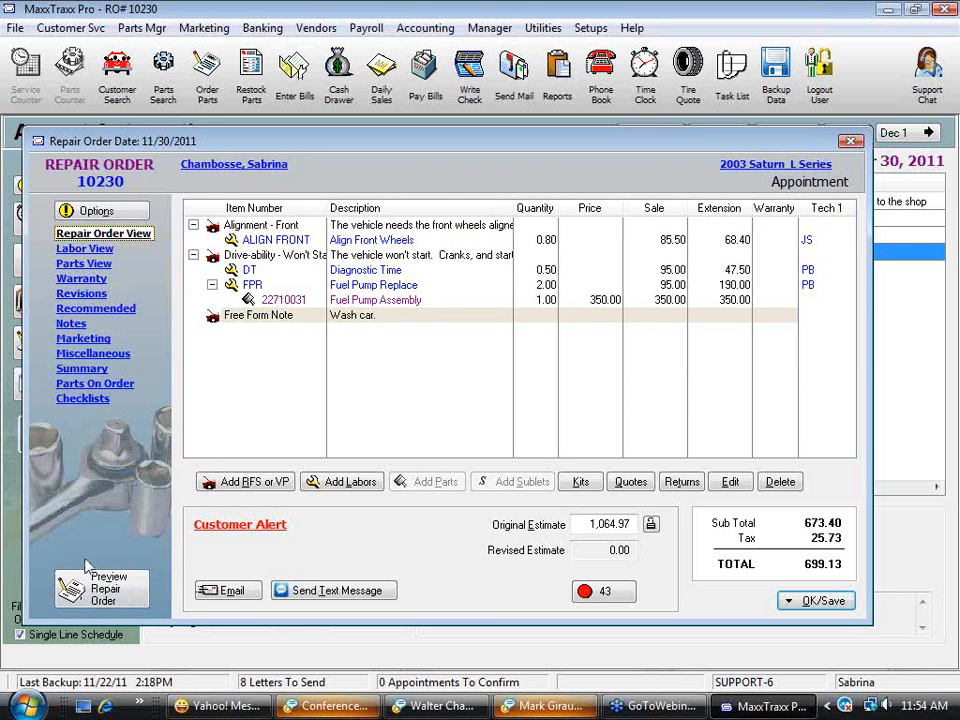
{"action": "left_click", "coordinate": [108, 590]}
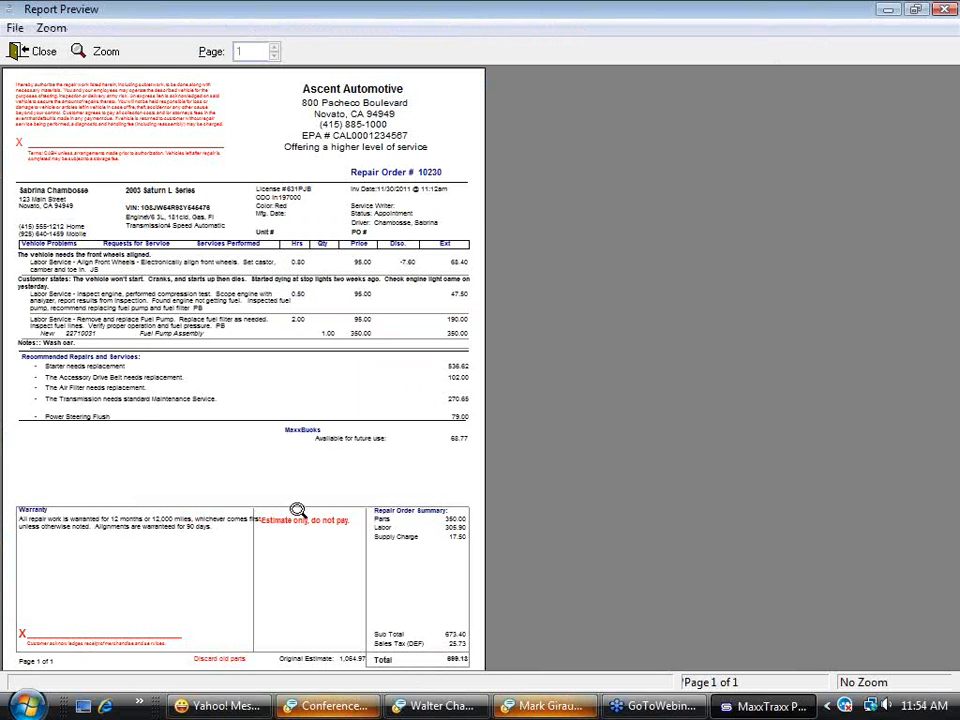
{"action": "left_click", "coordinate": [298, 511]}
{"action": "left_click", "coordinate": [951, 663]}
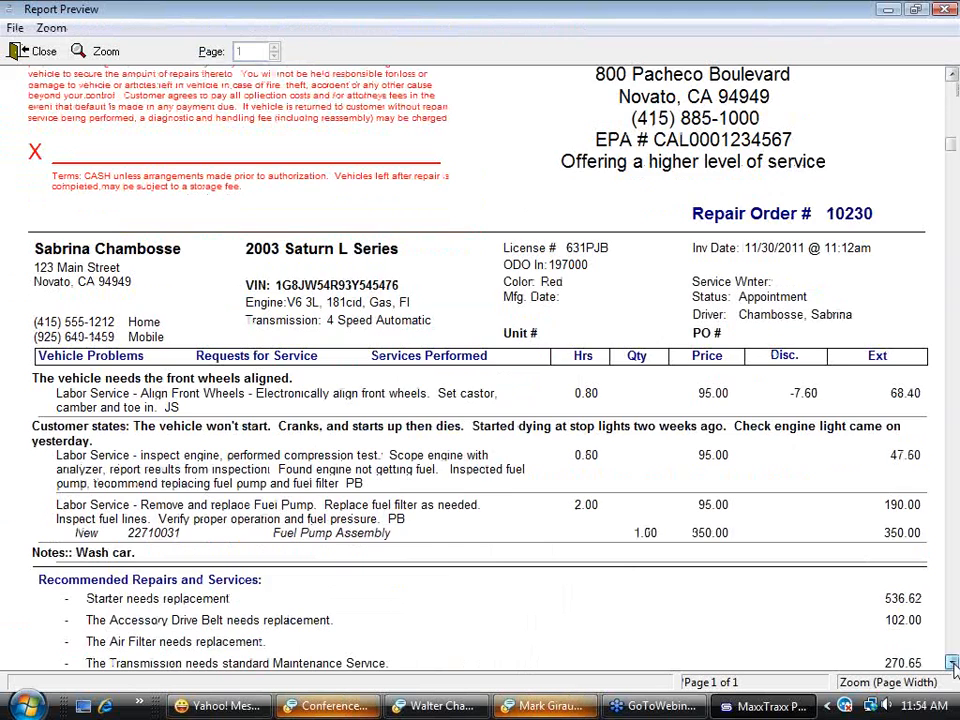
{"action": "left_click", "coordinate": [951, 663]}
{"action": "left_click", "coordinate": [951, 663]}
{"action": "left_click", "coordinate": [951, 663]}
{"action": "left_click", "coordinate": [951, 663]}
{"action": "left_click", "coordinate": [951, 663]}
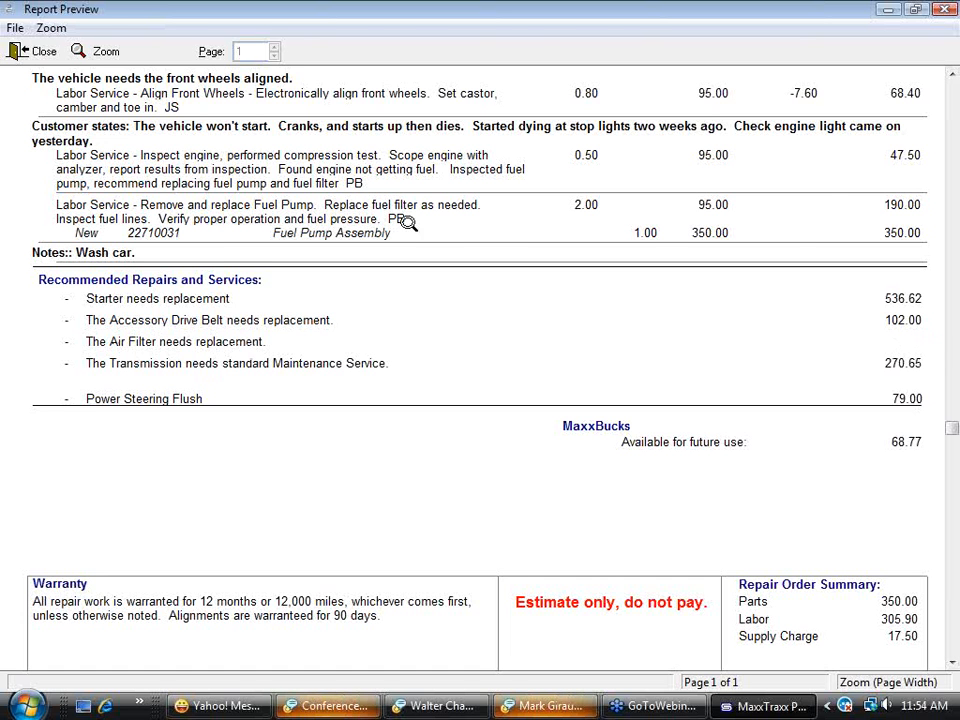
{"action": "left_click", "coordinate": [38, 51]}
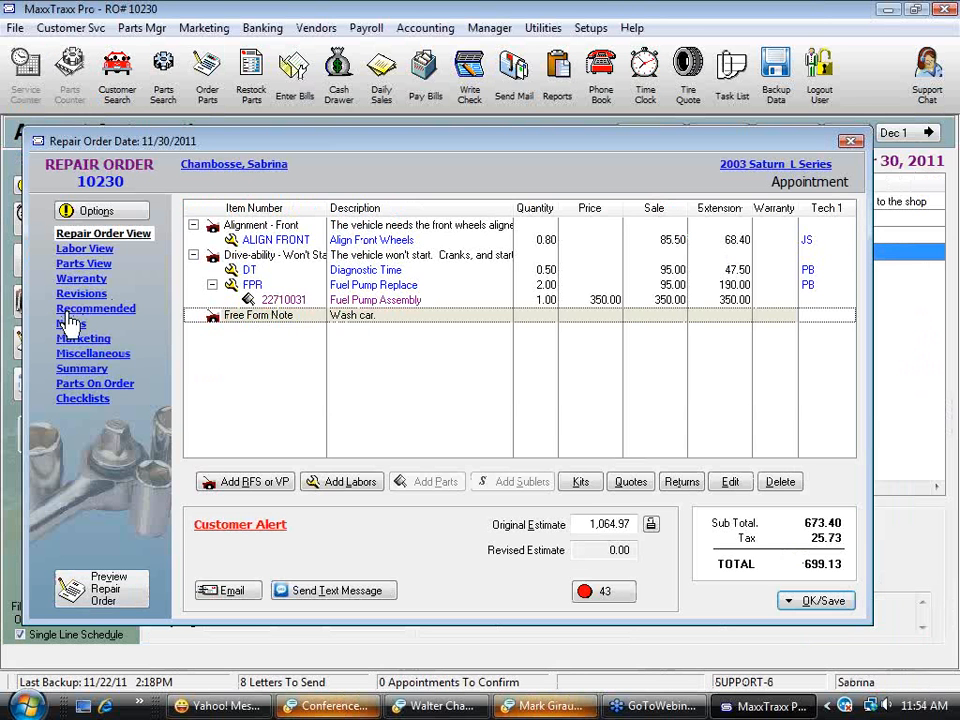
Step: Add the AC - Service recommendation to the repair order and look at the blank free form recommendation entry without saving one
{"action": "left_click", "coordinate": [70, 310]}
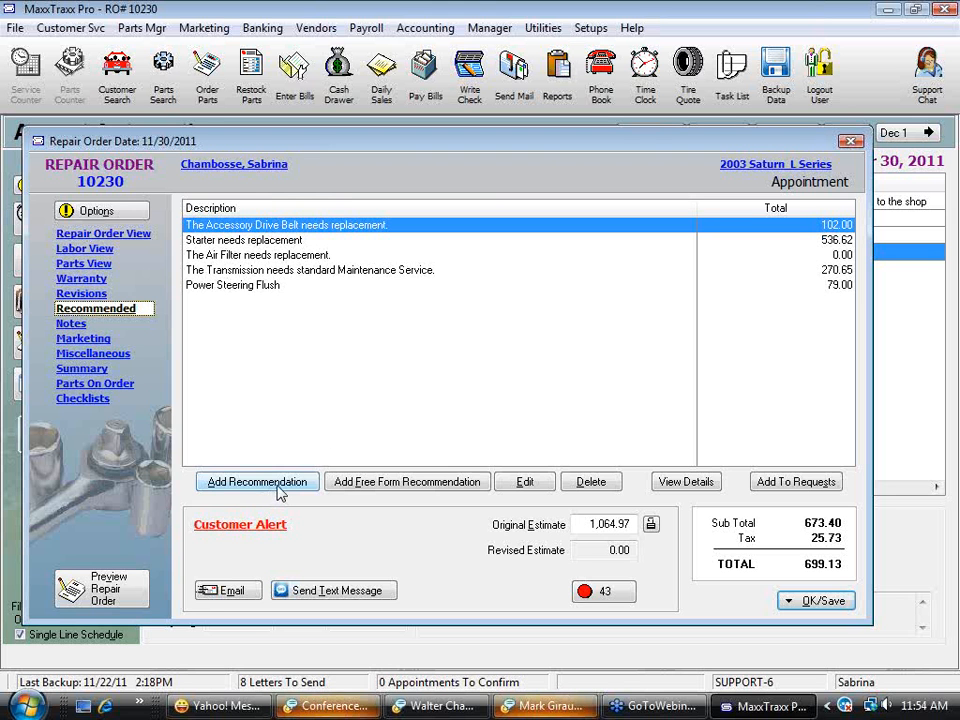
{"action": "left_click", "coordinate": [279, 486]}
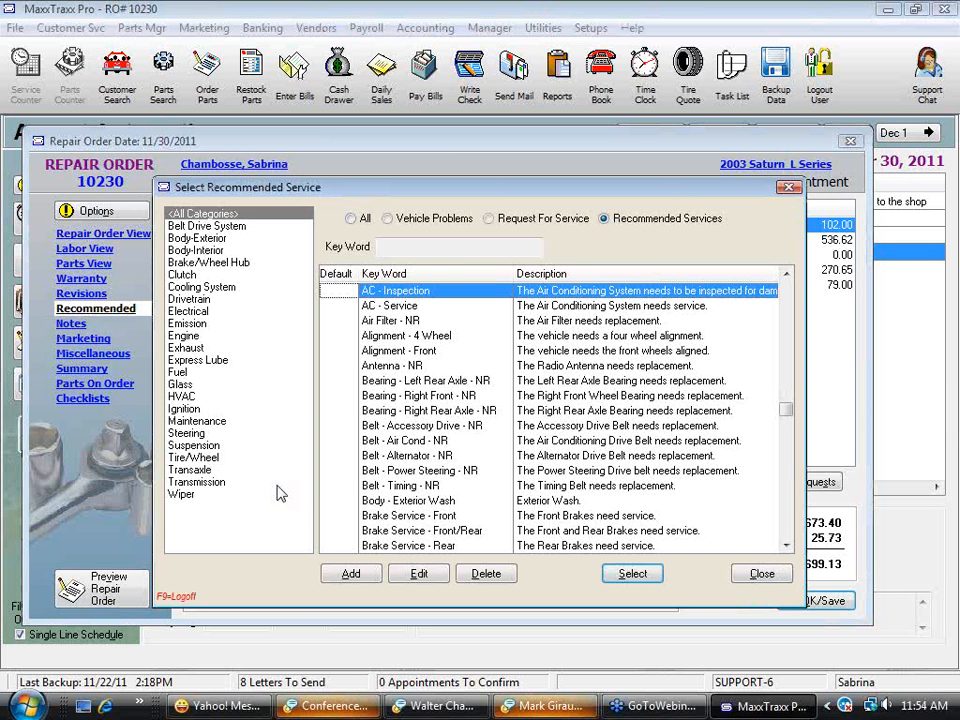
{"action": "left_click", "coordinate": [392, 306]}
{"action": "left_click", "coordinate": [632, 574]}
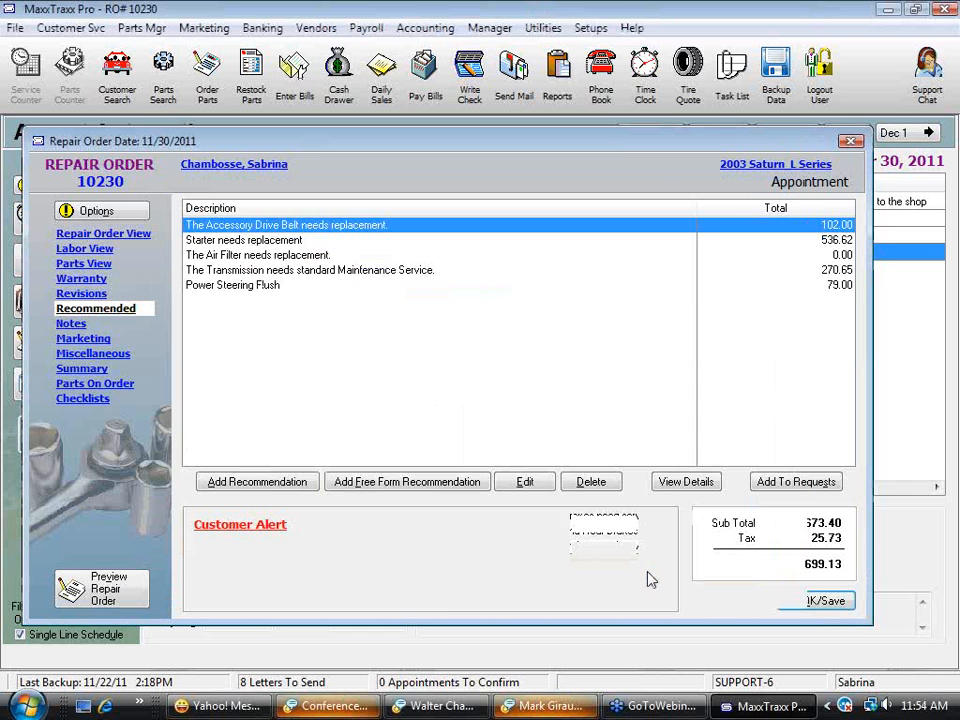
{"action": "left_click", "coordinate": [310, 301]}
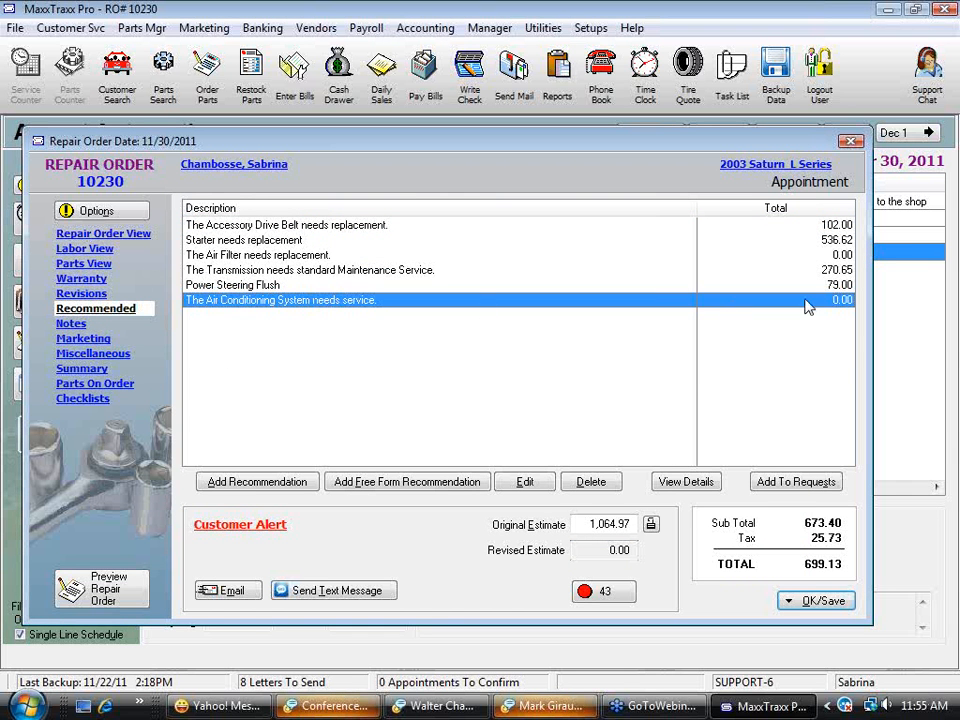
{"action": "left_click", "coordinate": [430, 482]}
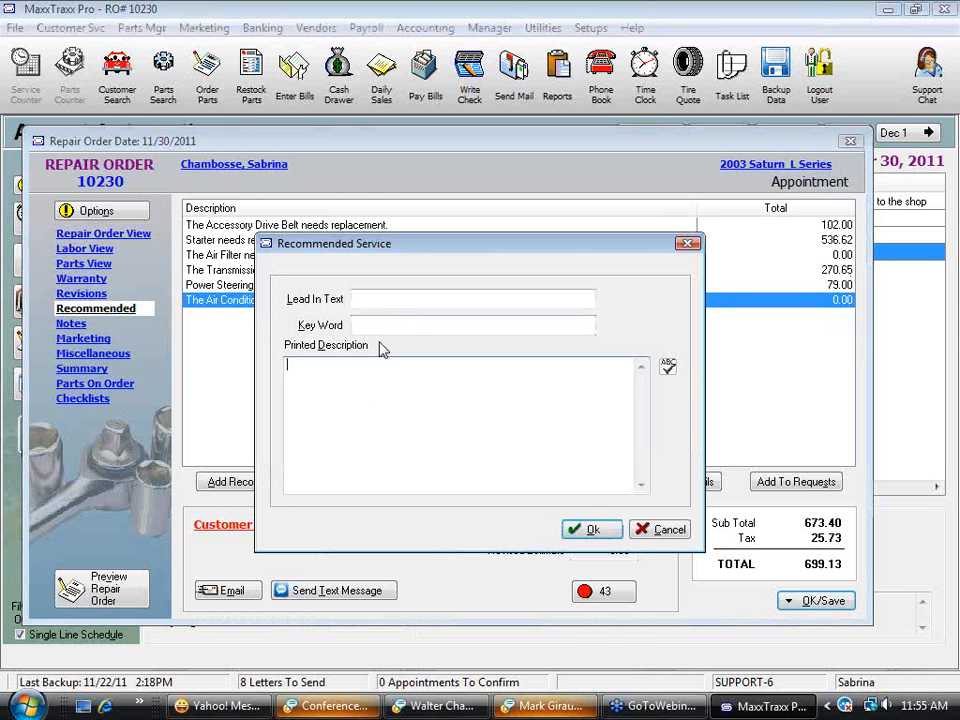
{"action": "left_click", "coordinate": [677, 538]}
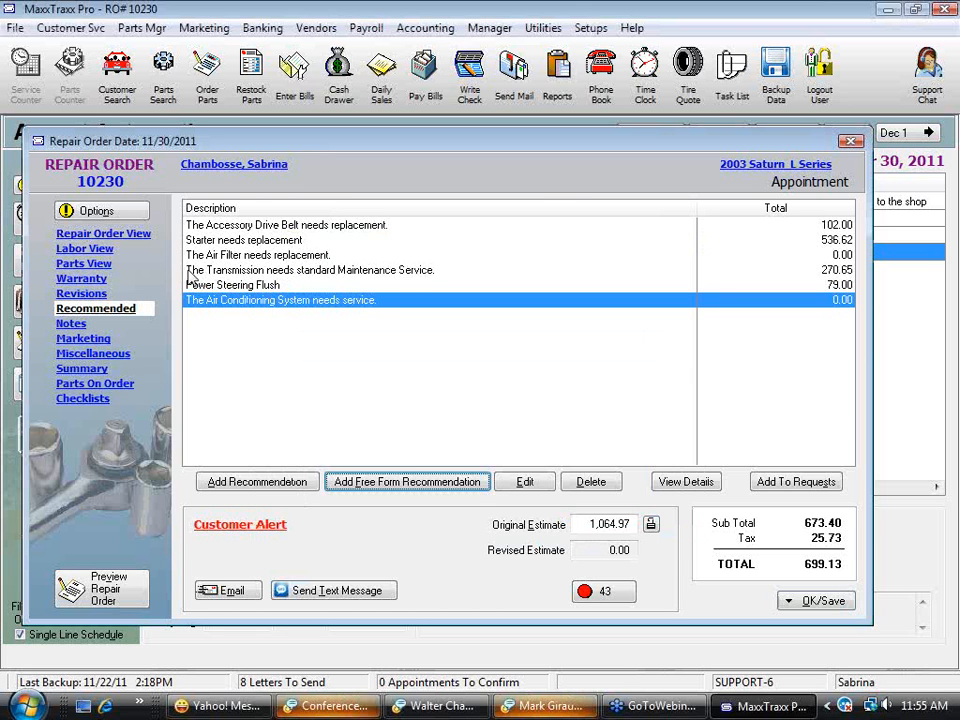
Step: Add the Tires - Replace - All 4 request for service to the repair order and select its line
{"action": "left_click", "coordinate": [134, 236]}
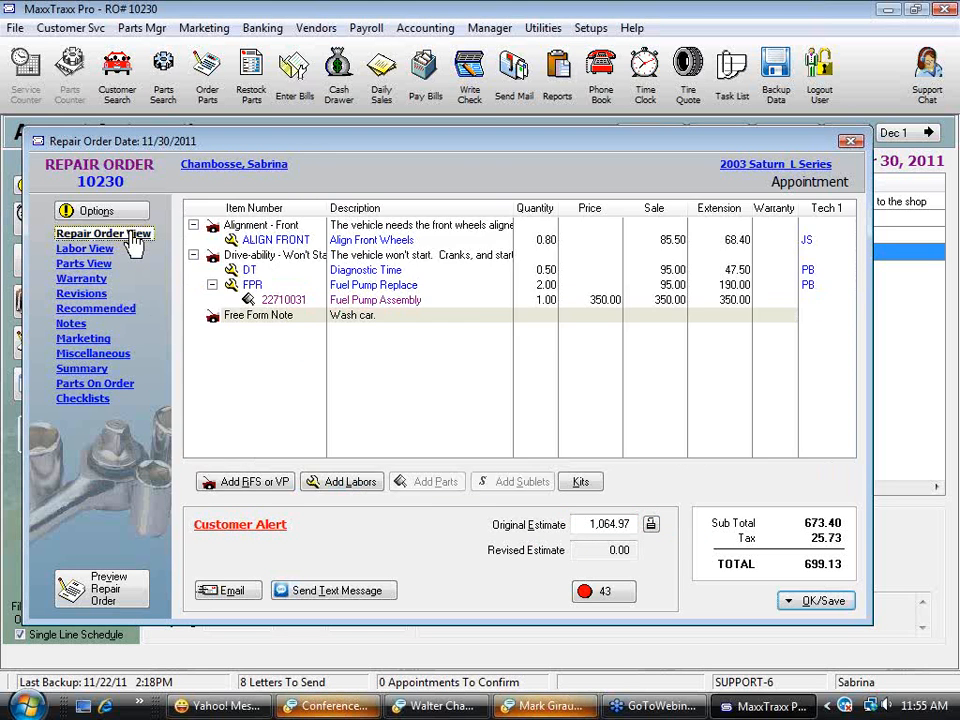
{"action": "left_click", "coordinate": [255, 482]}
{"action": "left_click", "coordinate": [305, 537]}
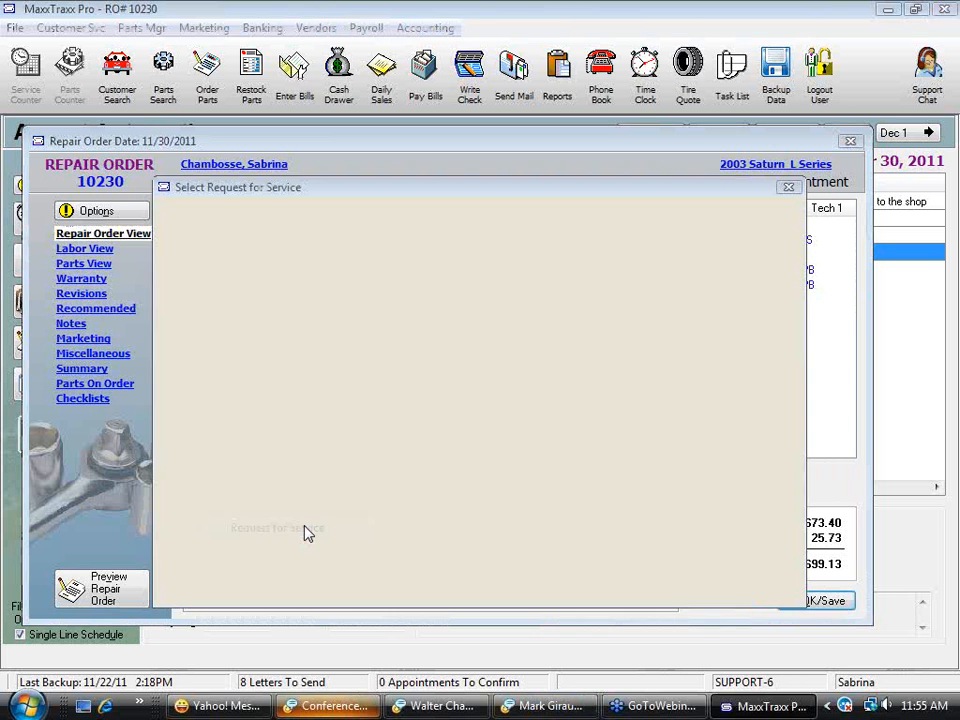
{"action": "type", "text": "t"}
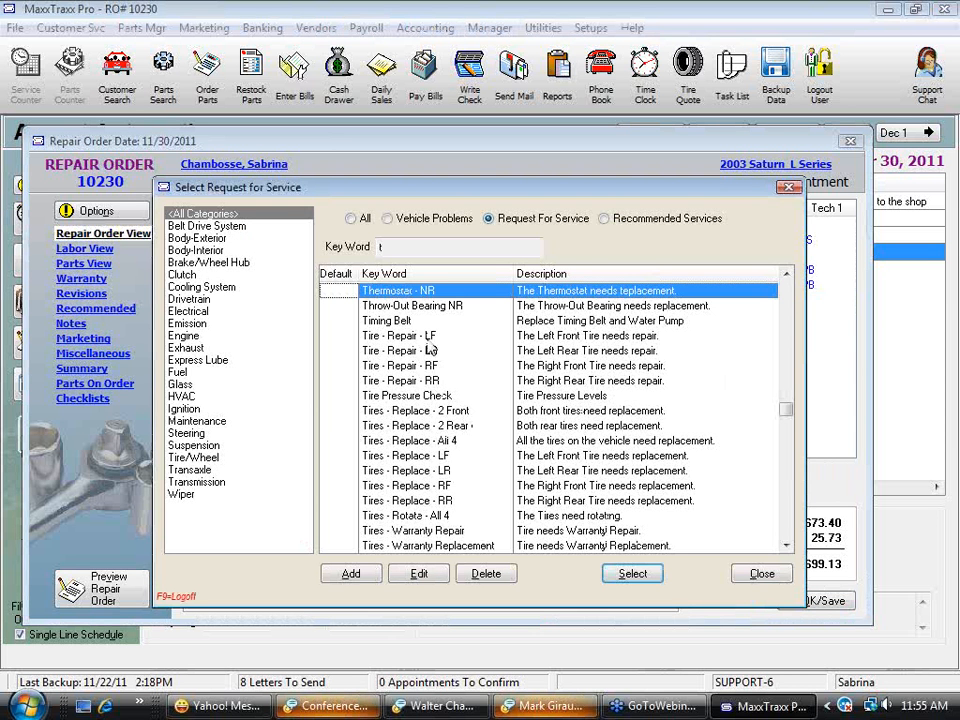
{"action": "left_click", "coordinate": [449, 442]}
{"action": "left_click", "coordinate": [634, 573]}
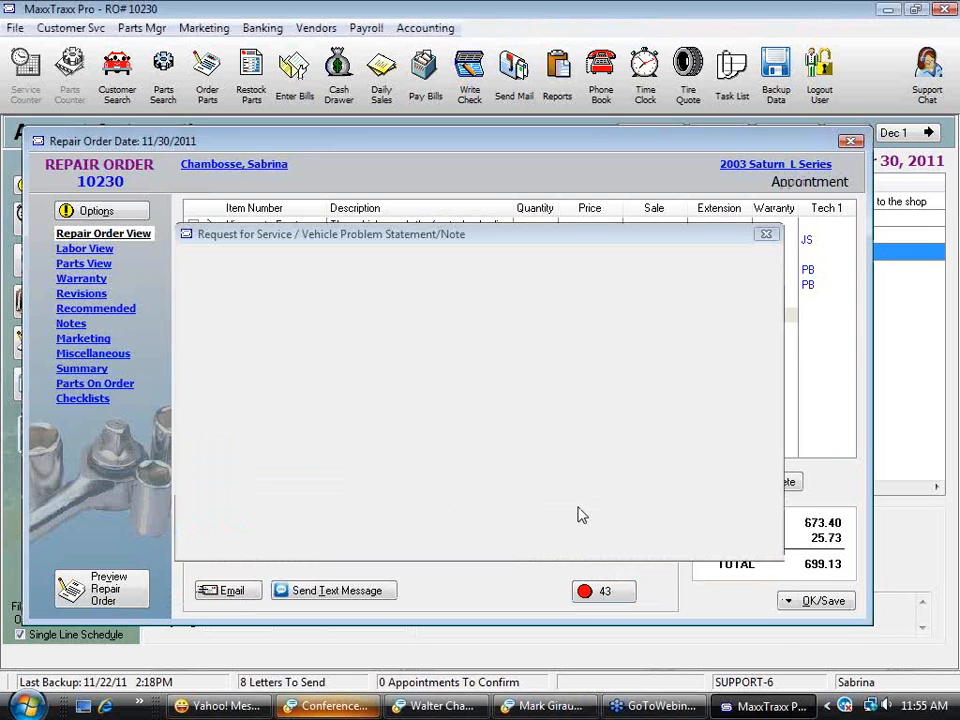
{"action": "left_click", "coordinate": [677, 544]}
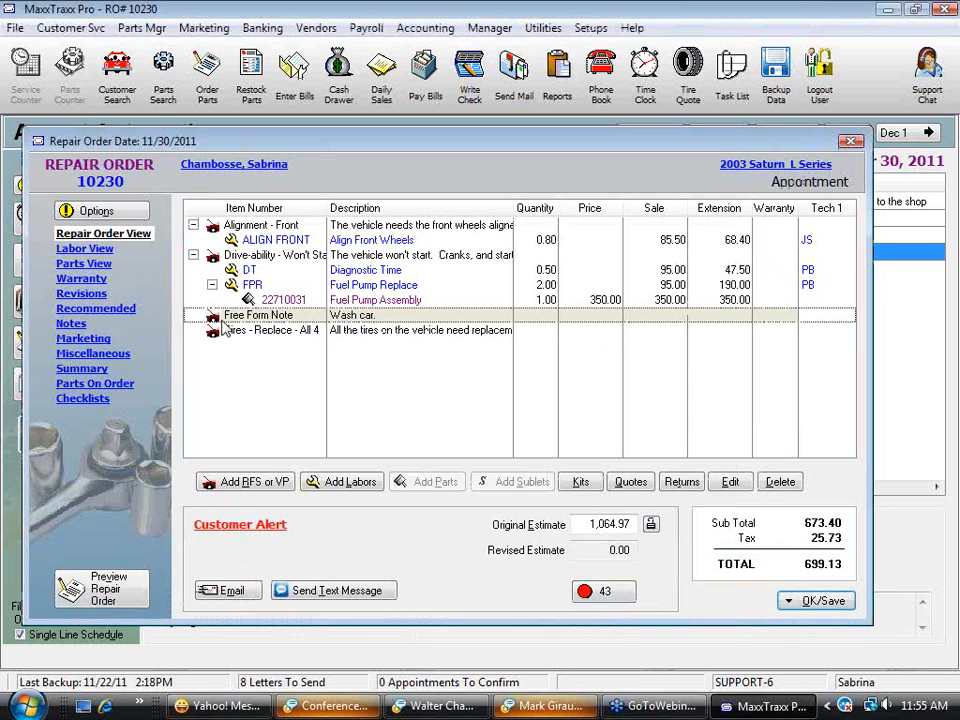
{"action": "left_click", "coordinate": [312, 331]}
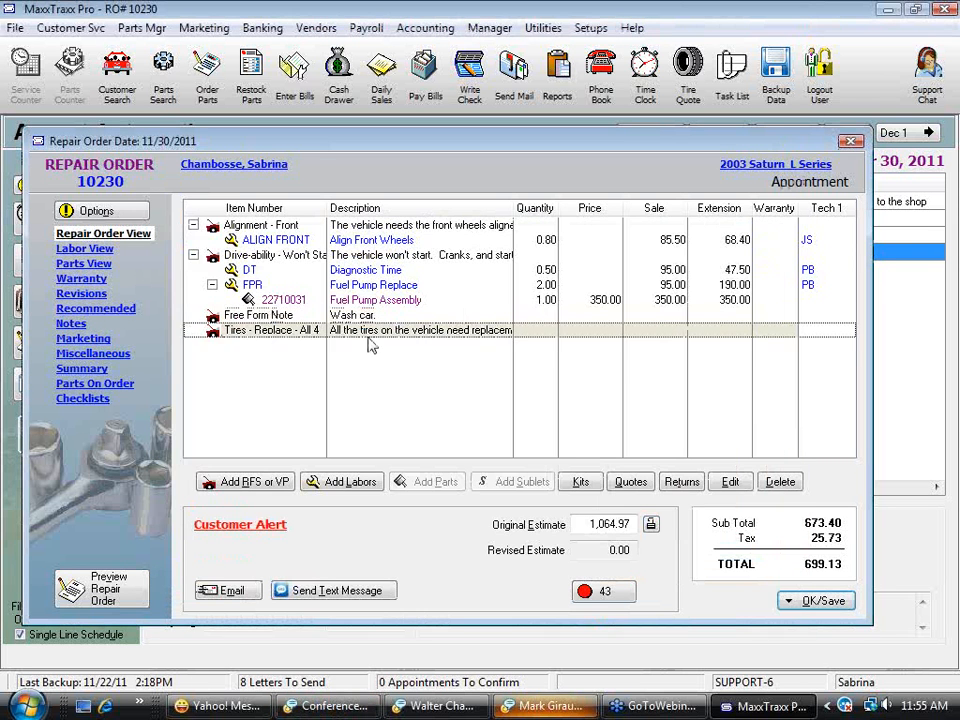
Step: Look through the existing kits in the Kit Manager for a tire replacement kit without selecting one
{"action": "left_click", "coordinate": [368, 483]}
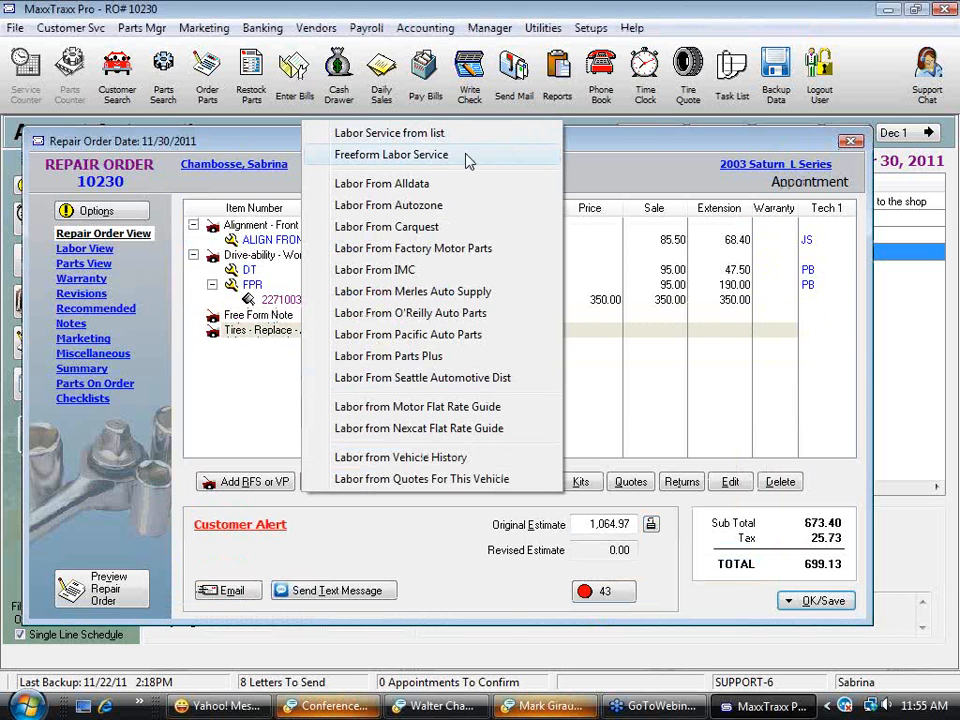
{"action": "left_click", "coordinate": [620, 412]}
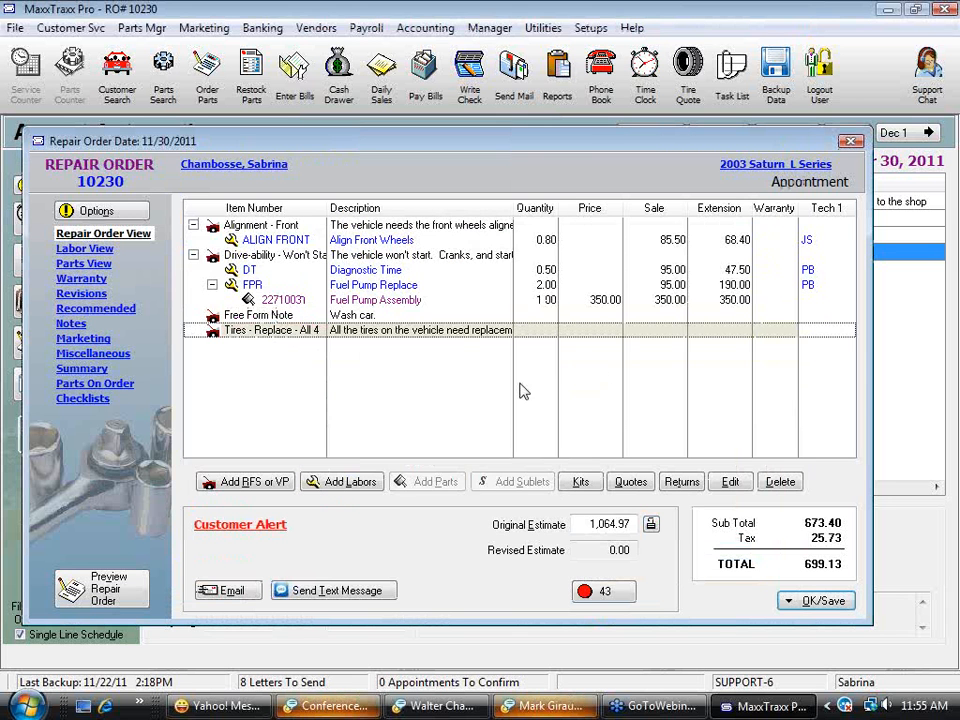
{"action": "left_click", "coordinate": [580, 482]}
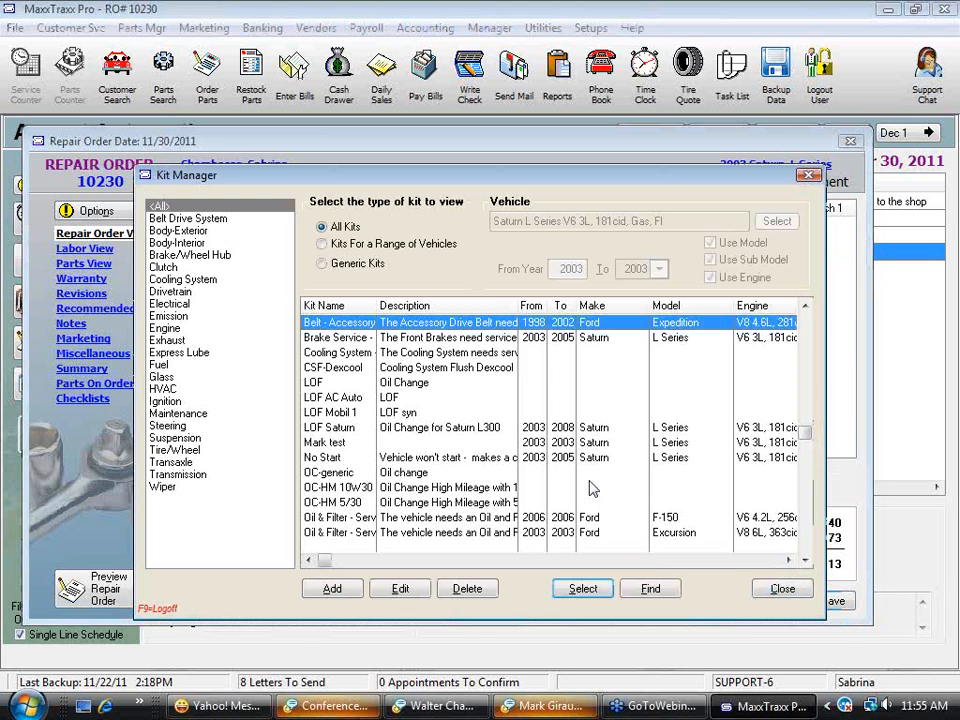
{"action": "left_click", "coordinate": [808, 535]}
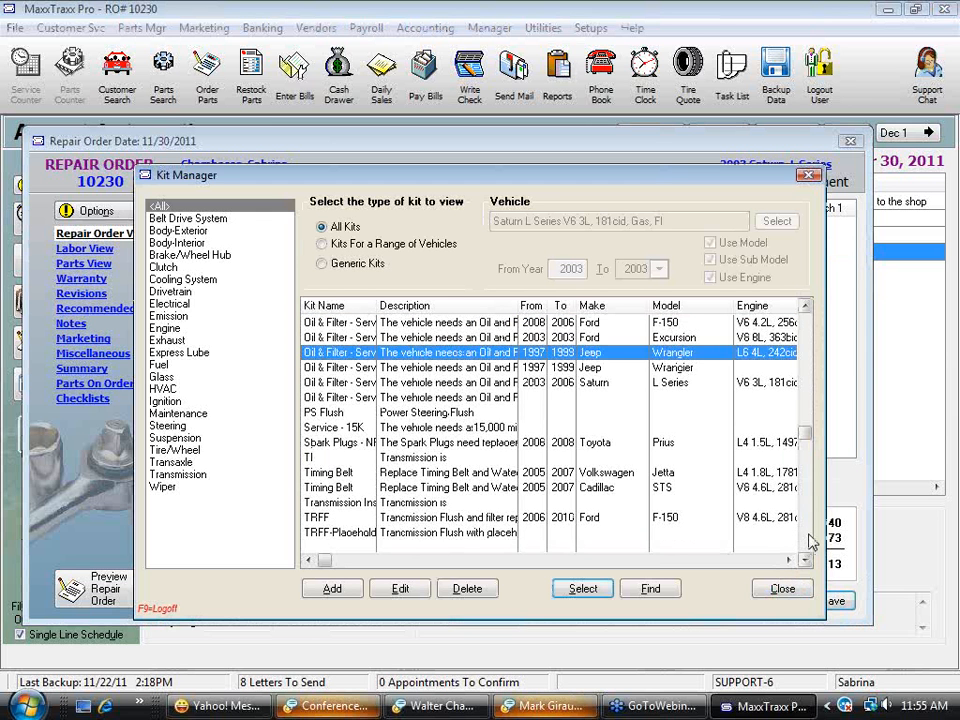
{"action": "left_click", "coordinate": [808, 535]}
{"action": "left_click", "coordinate": [808, 535]}
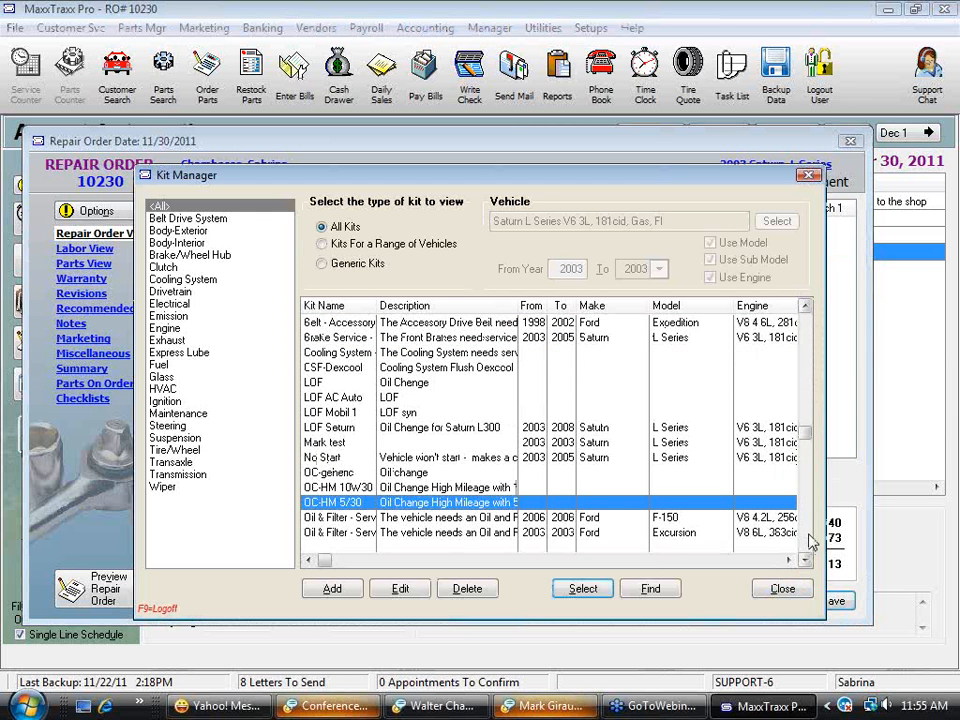
{"action": "left_click", "coordinate": [785, 589]}
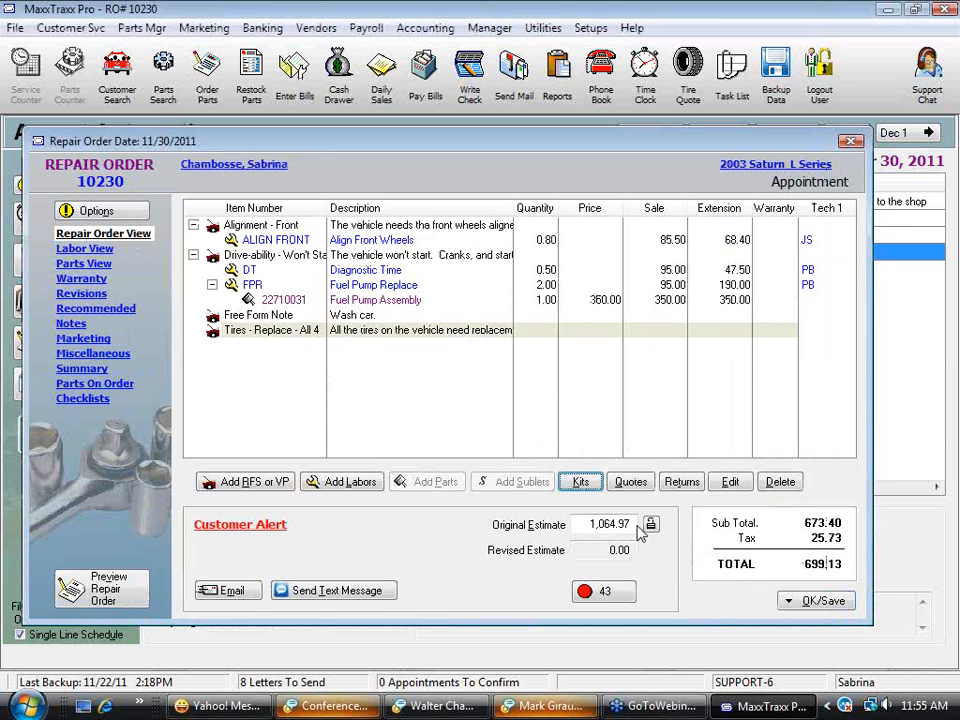
Step: Add the TIRES REPLACE 4 labor service from the labor list to the Tires - Replace - All 4 request
{"action": "left_click", "coordinate": [350, 482]}
{"action": "left_click", "coordinate": [450, 138]}
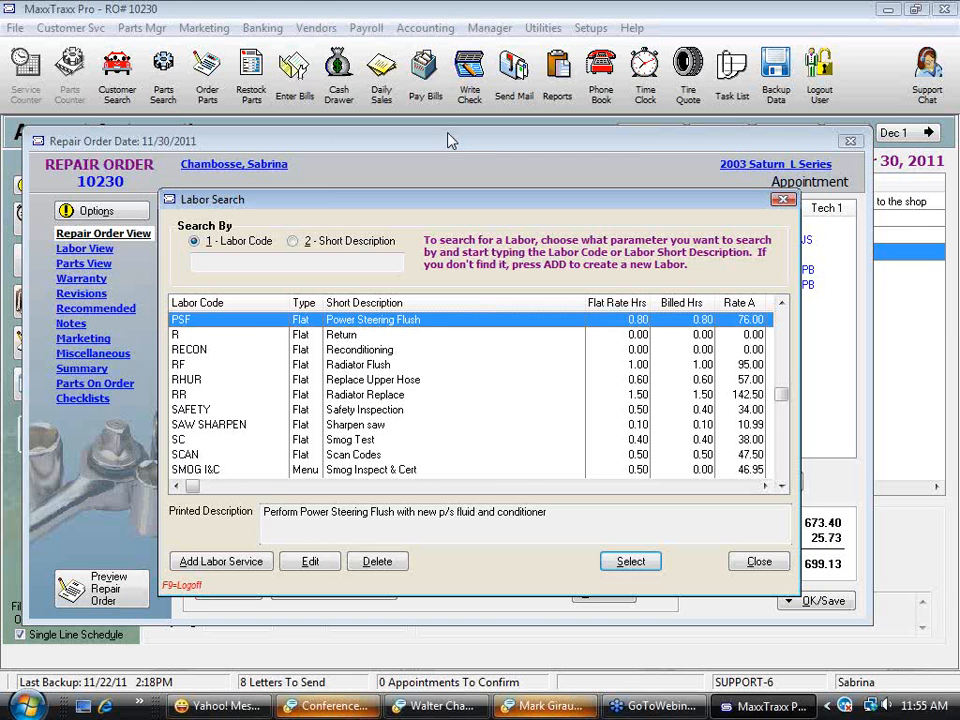
{"action": "type", "text": "t"}
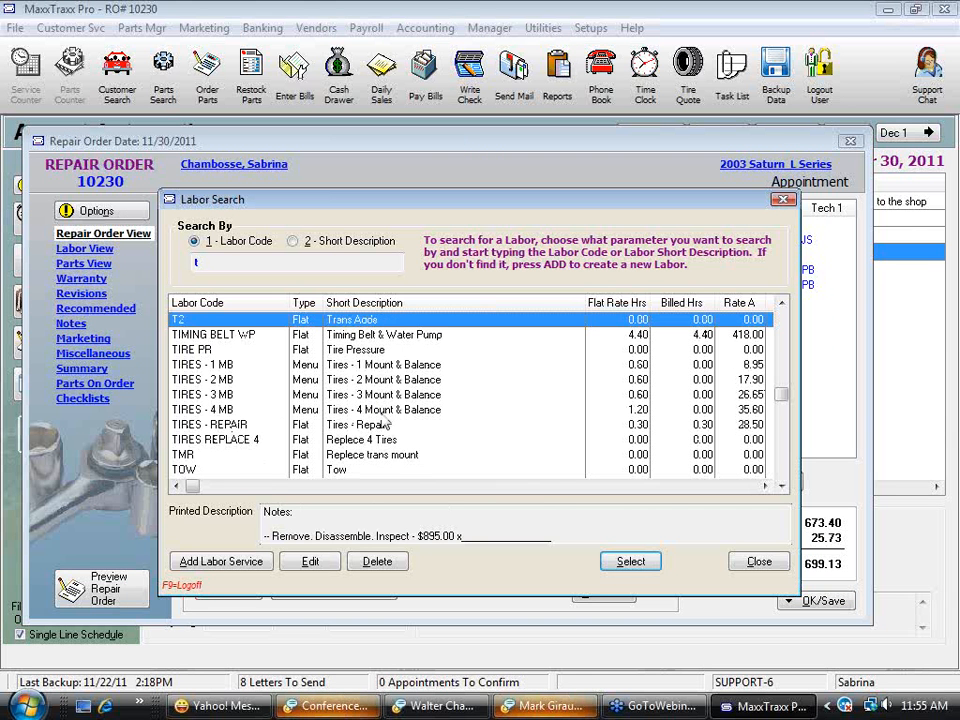
{"action": "left_click", "coordinate": [390, 411]}
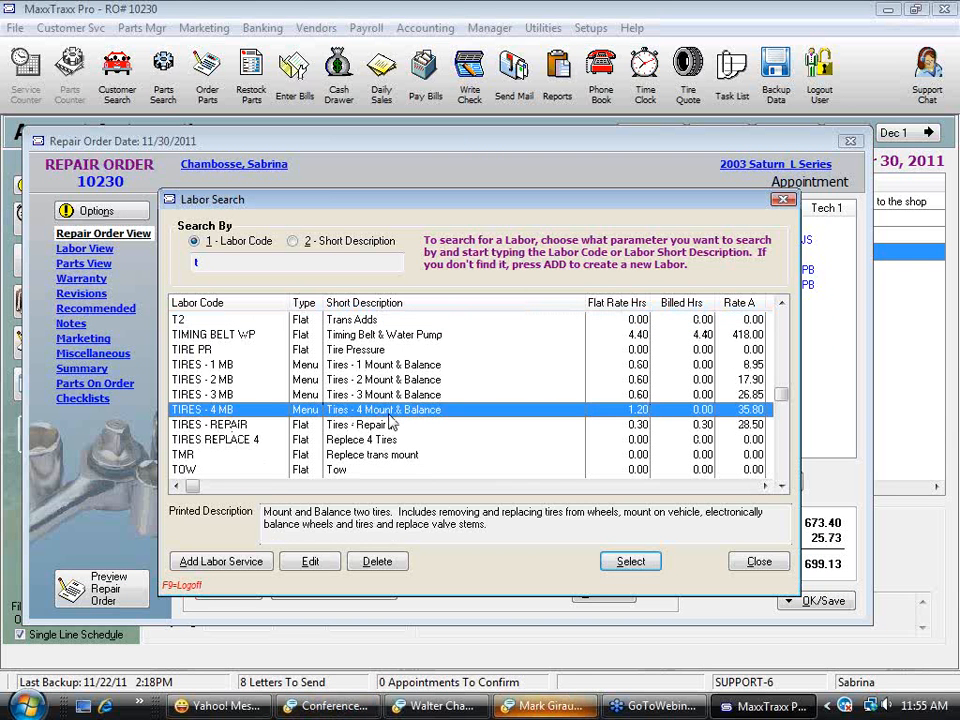
{"action": "left_click", "coordinate": [365, 440]}
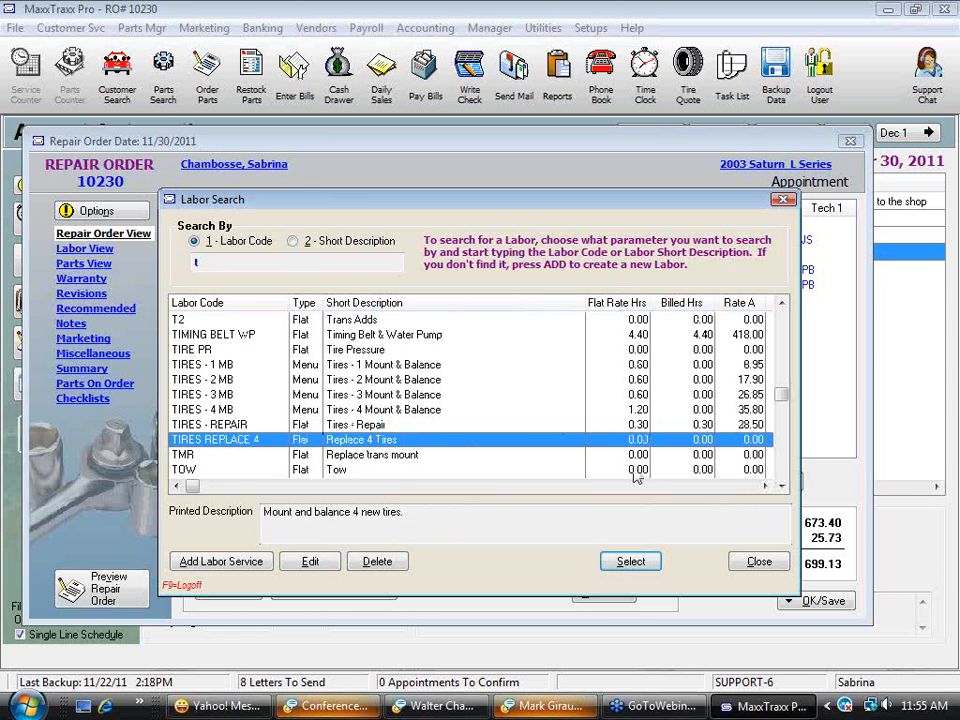
{"action": "left_click", "coordinate": [628, 565]}
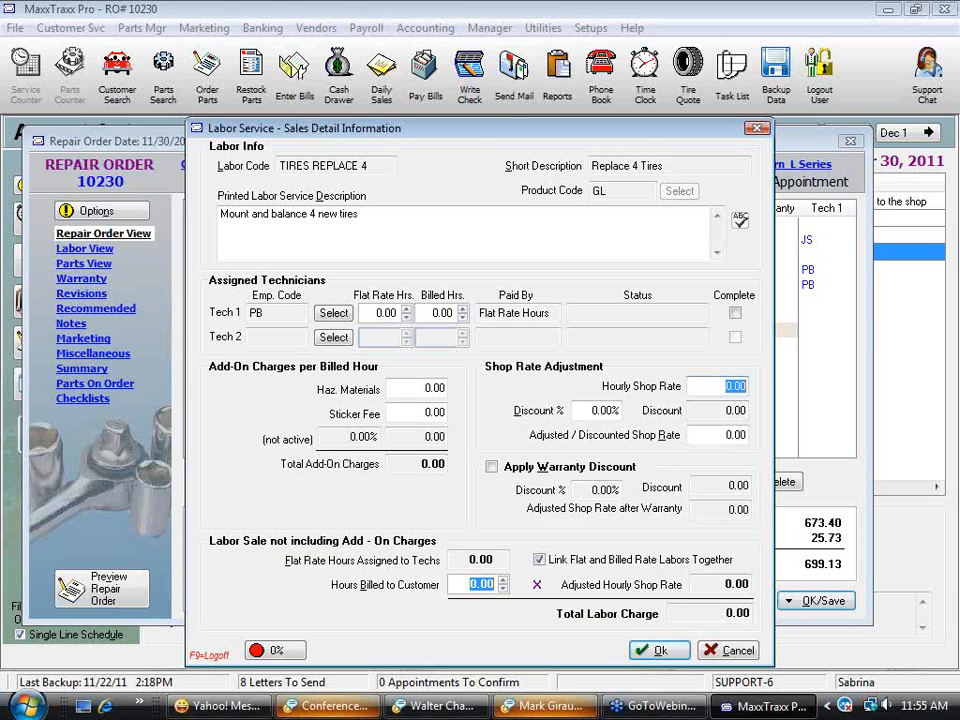
Step: Set the tire labor's hourly shop rate to 95 and the hours billed to the customer to 0.80
{"action": "type", "text": "95"}
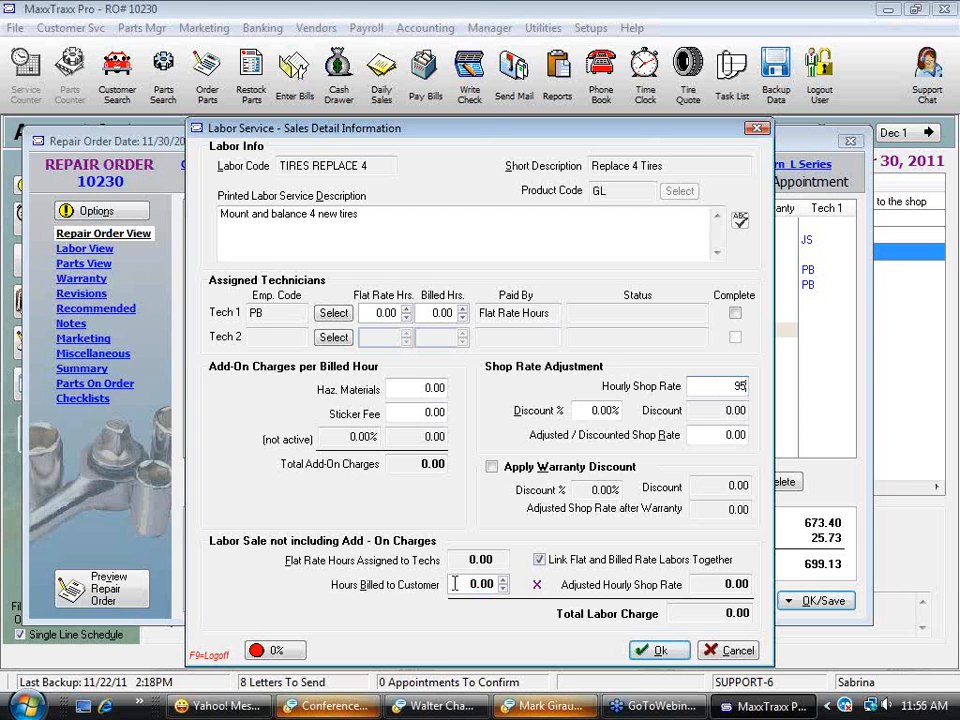
{"action": "left_click", "coordinate": [462, 584]}
{"action": "type", "text": "."}
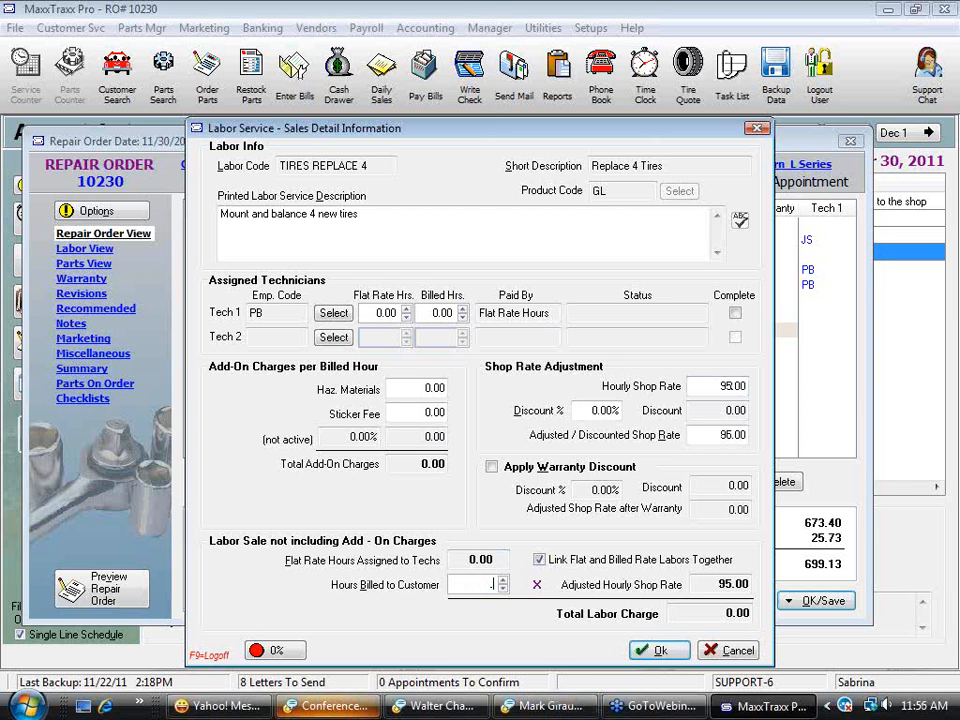
{"action": "type", "text": "8"}
{"action": "key", "text": "Tab"}
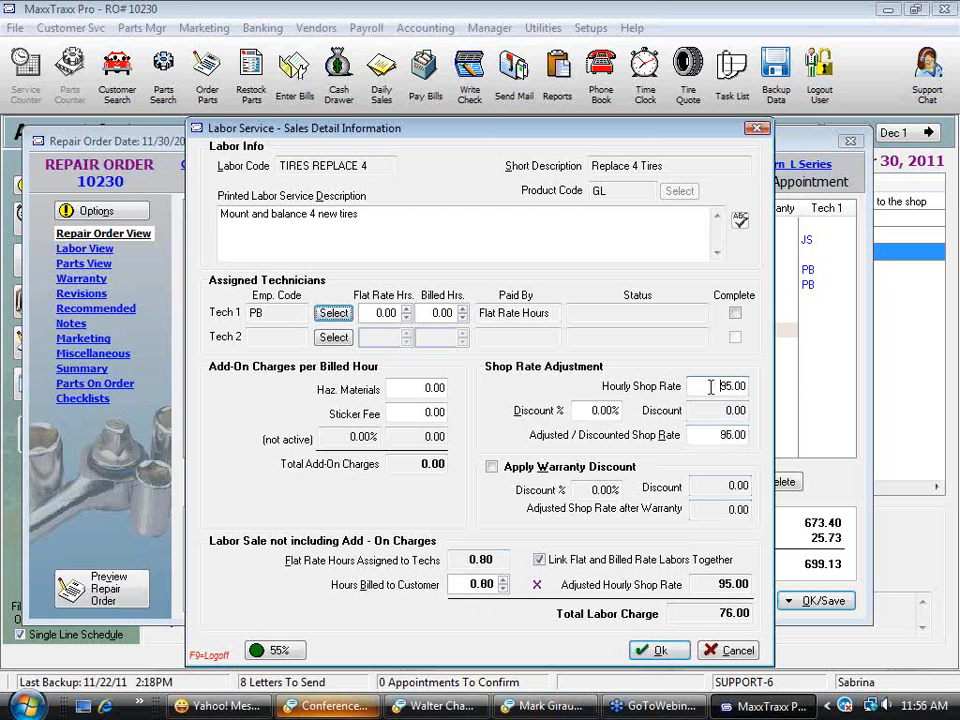
Step: Change the tire labor's hourly shop rate to 60 and save the labor line to the repair order
{"action": "left_click", "coordinate": [729, 388]}
{"action": "type", "text": "60"}
{"action": "key", "text": "Tab"}
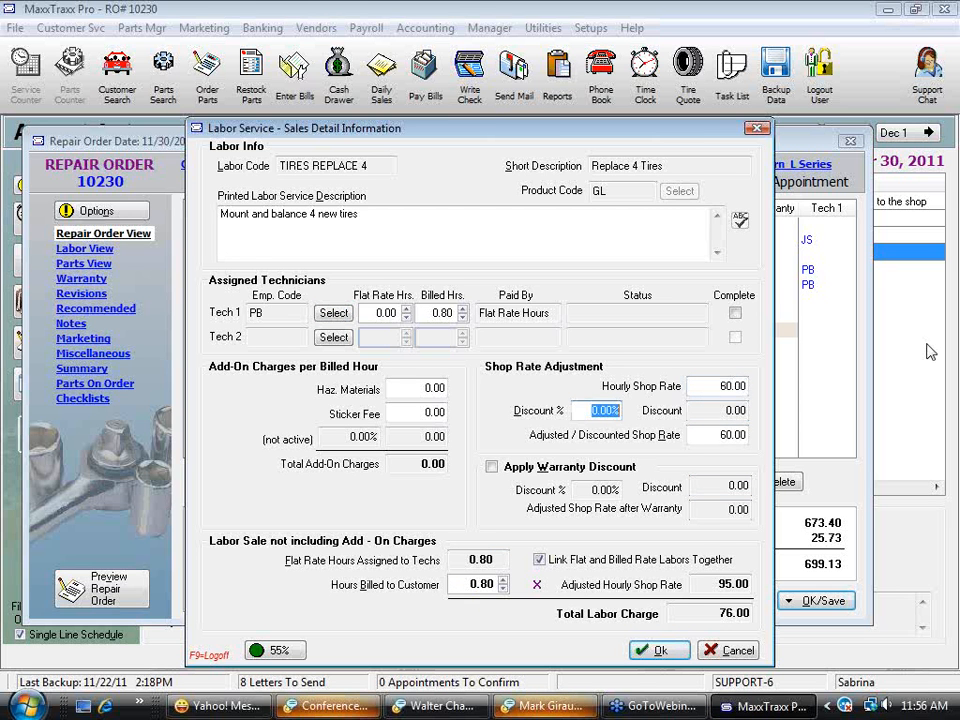
{"action": "left_click", "coordinate": [730, 387]}
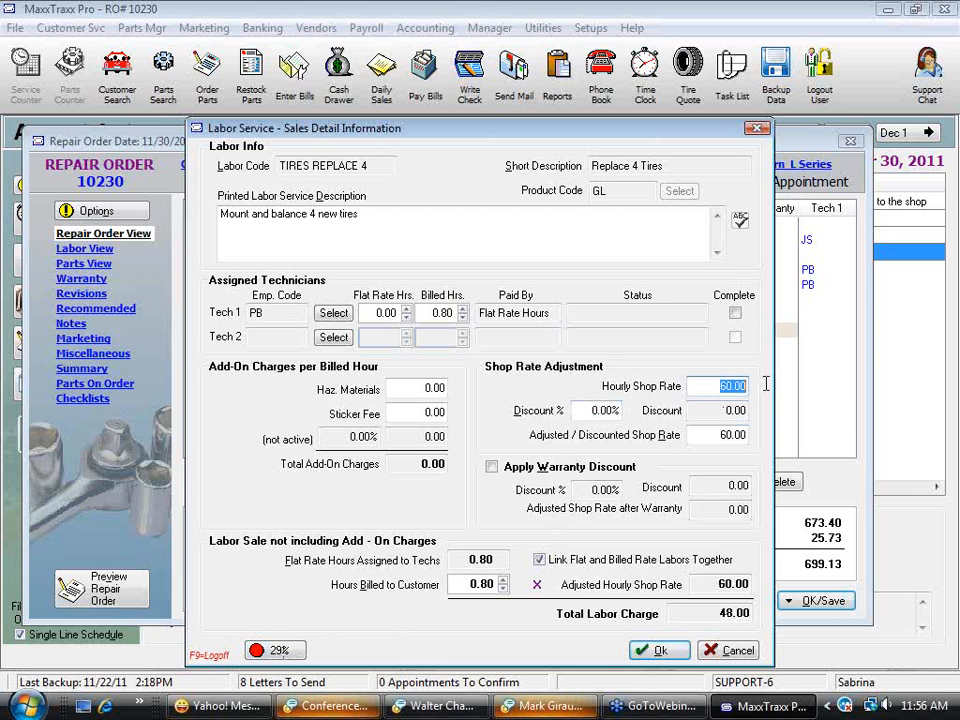
{"action": "left_click", "coordinate": [499, 584]}
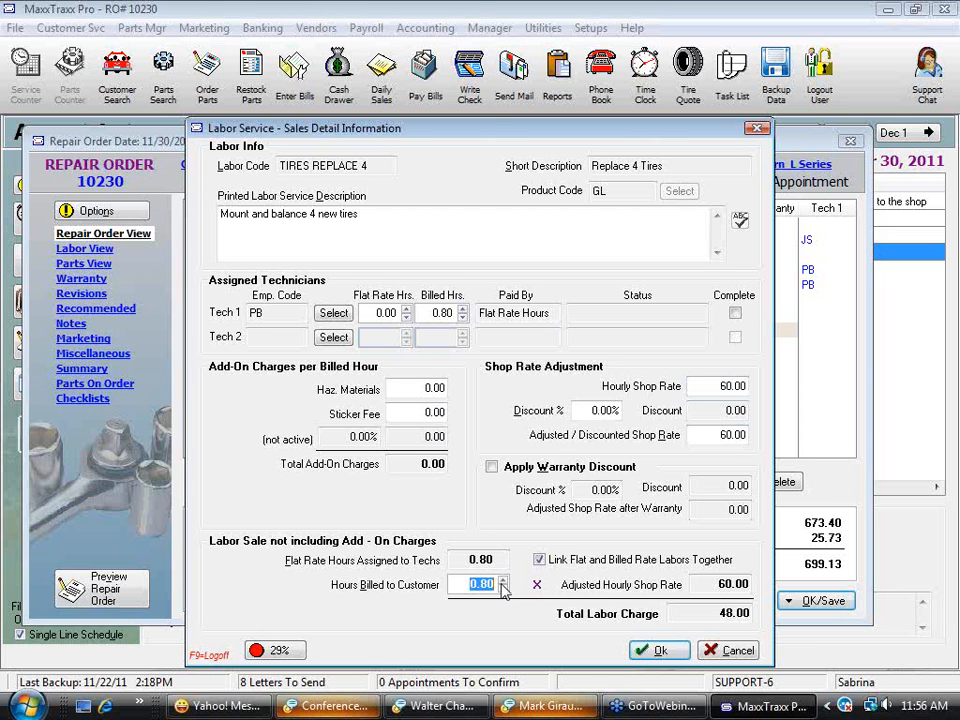
{"action": "left_click", "coordinate": [470, 560]}
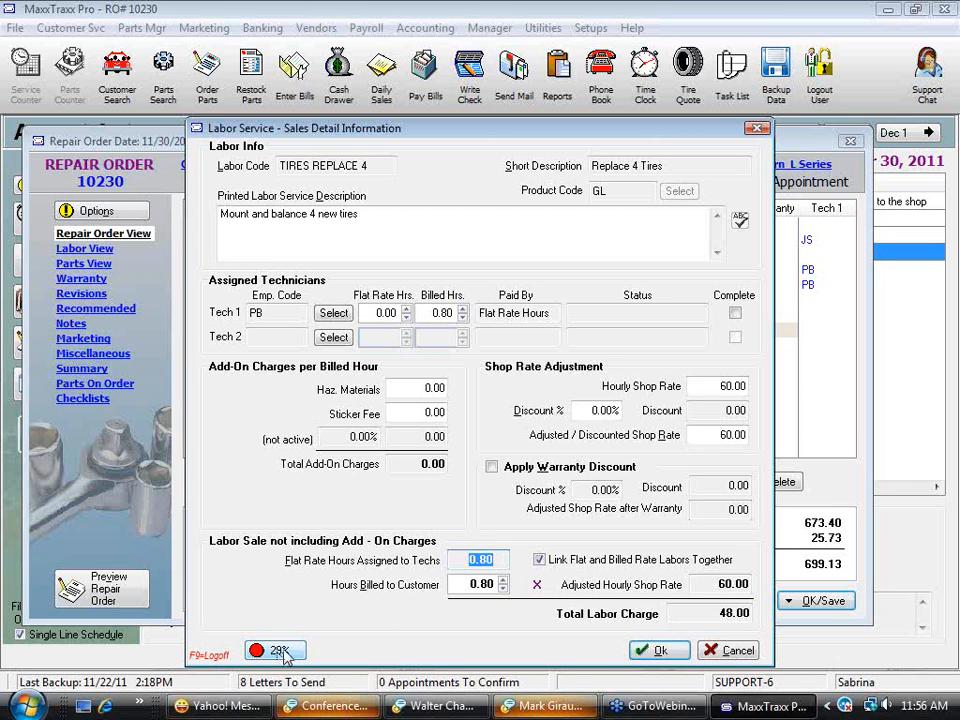
{"action": "left_click", "coordinate": [664, 650]}
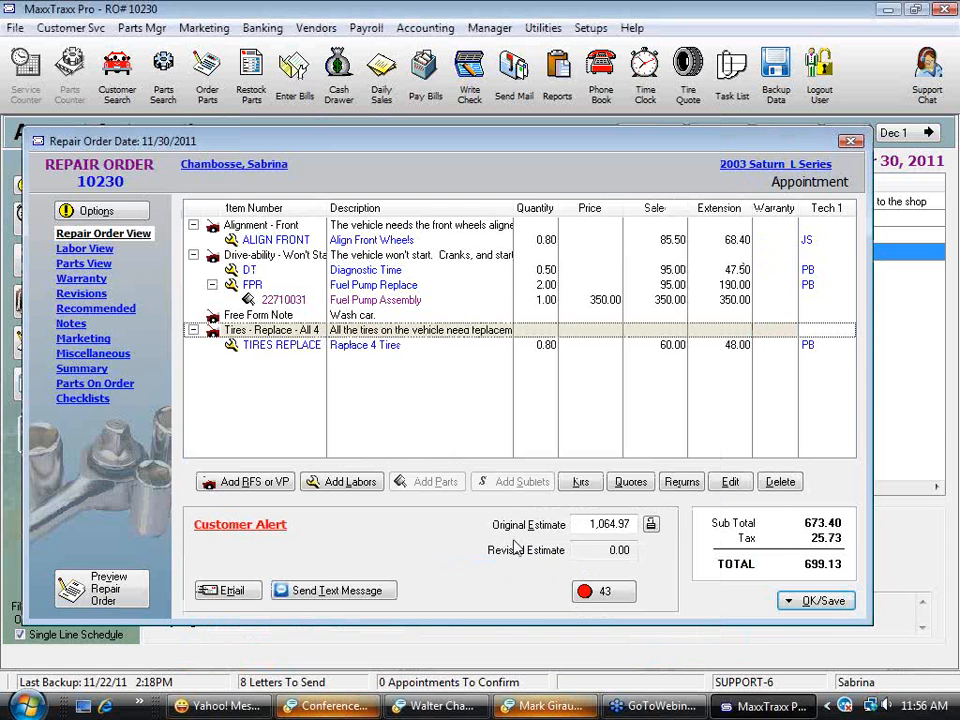
Step: Make a generic kit for any vehicle from the Tires - Replace - All 4 request for service
{"action": "left_click", "coordinate": [380, 347]}
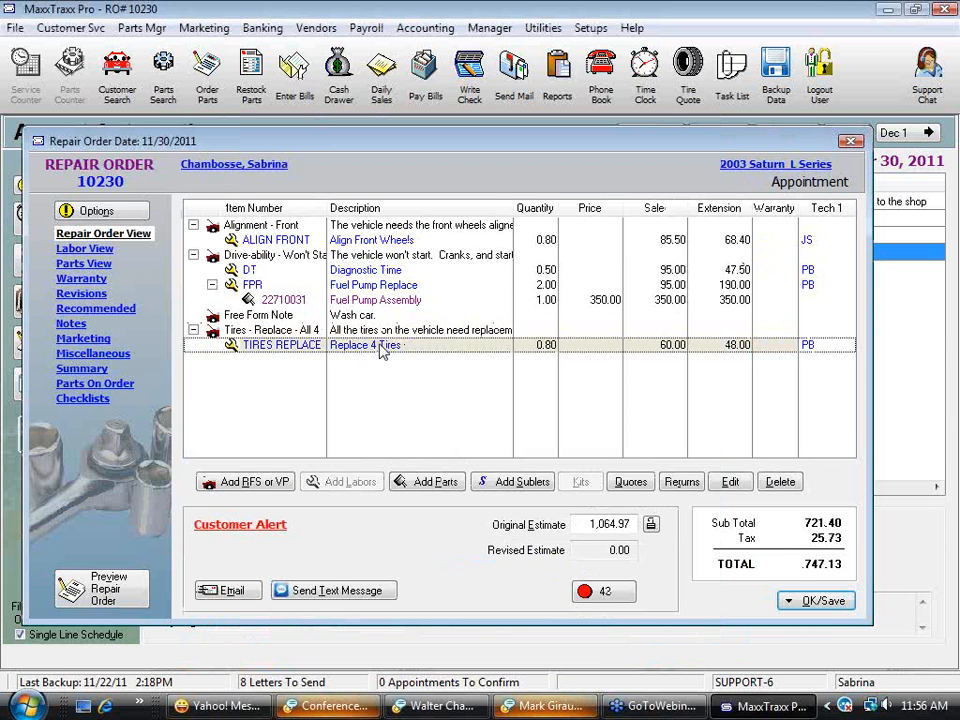
{"action": "left_click", "coordinate": [377, 333]}
{"action": "right_click", "coordinate": [376, 333]}
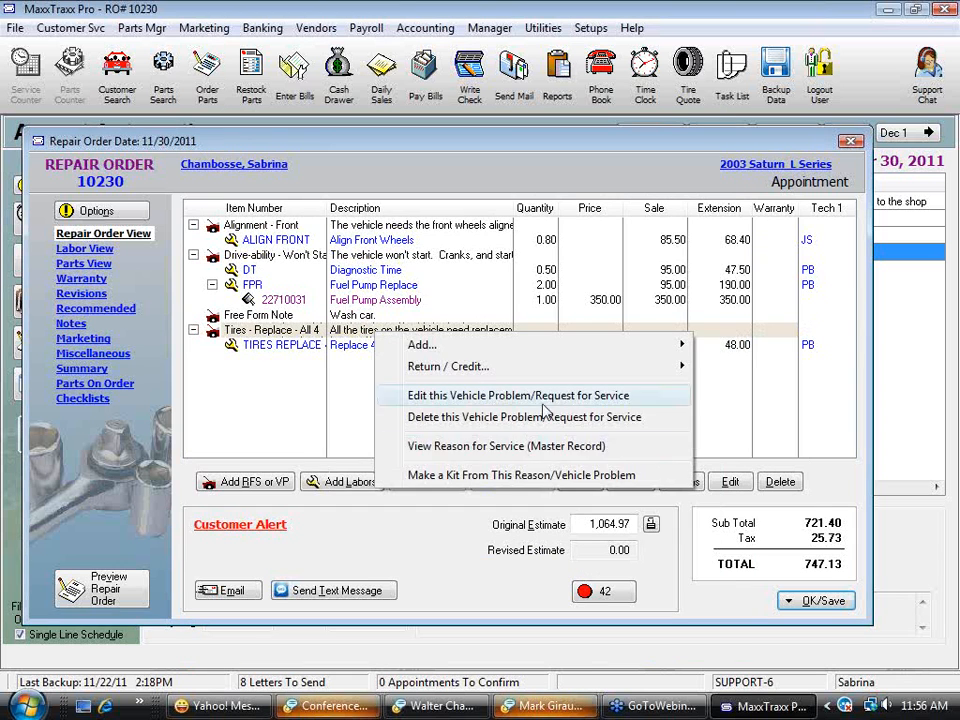
{"action": "left_click", "coordinate": [487, 474]}
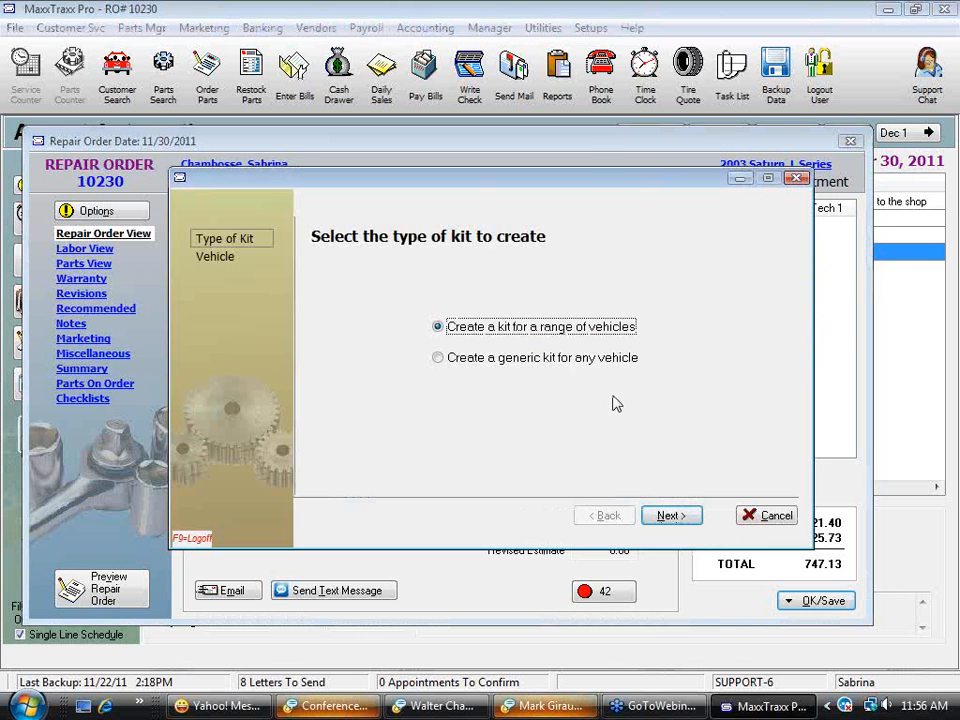
{"action": "left_click", "coordinate": [557, 359]}
{"action": "left_click", "coordinate": [670, 515]}
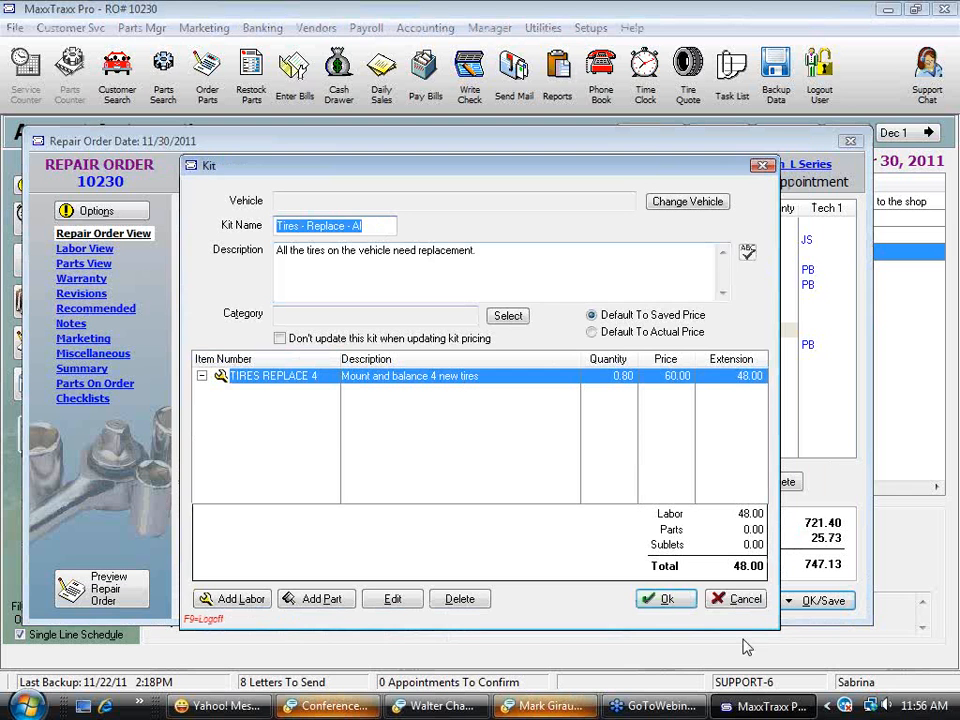
Step: Assign the new tire kit to the Tire/Wheel category and save it
{"action": "left_click", "coordinate": [667, 600]}
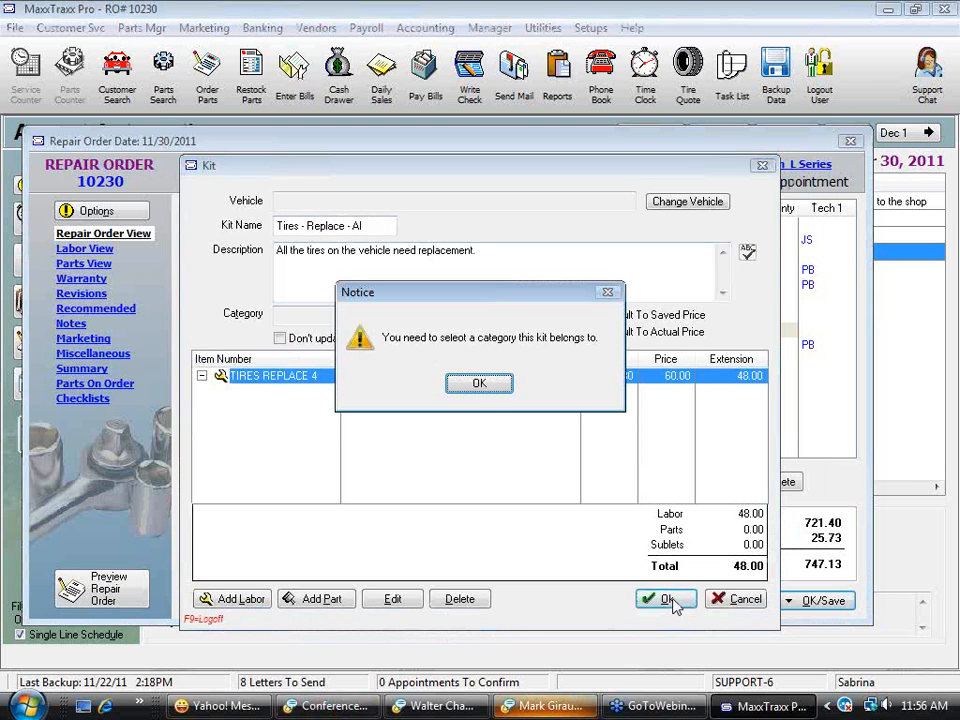
{"action": "left_click", "coordinate": [481, 384]}
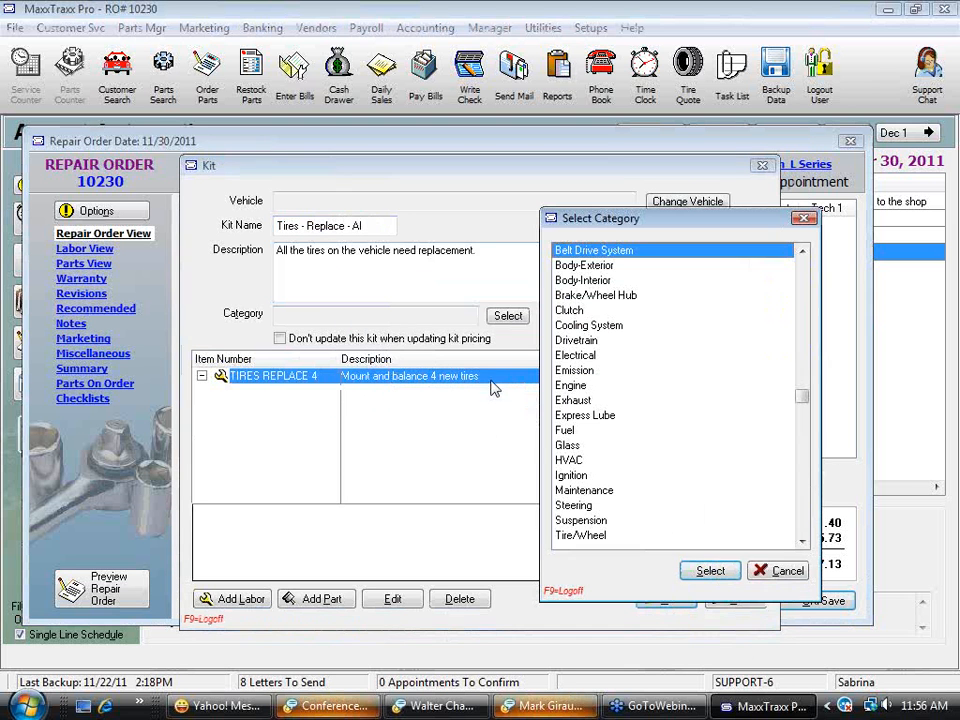
{"action": "left_click", "coordinate": [600, 490]}
{"action": "left_click", "coordinate": [580, 535]}
{"action": "left_click", "coordinate": [709, 571]}
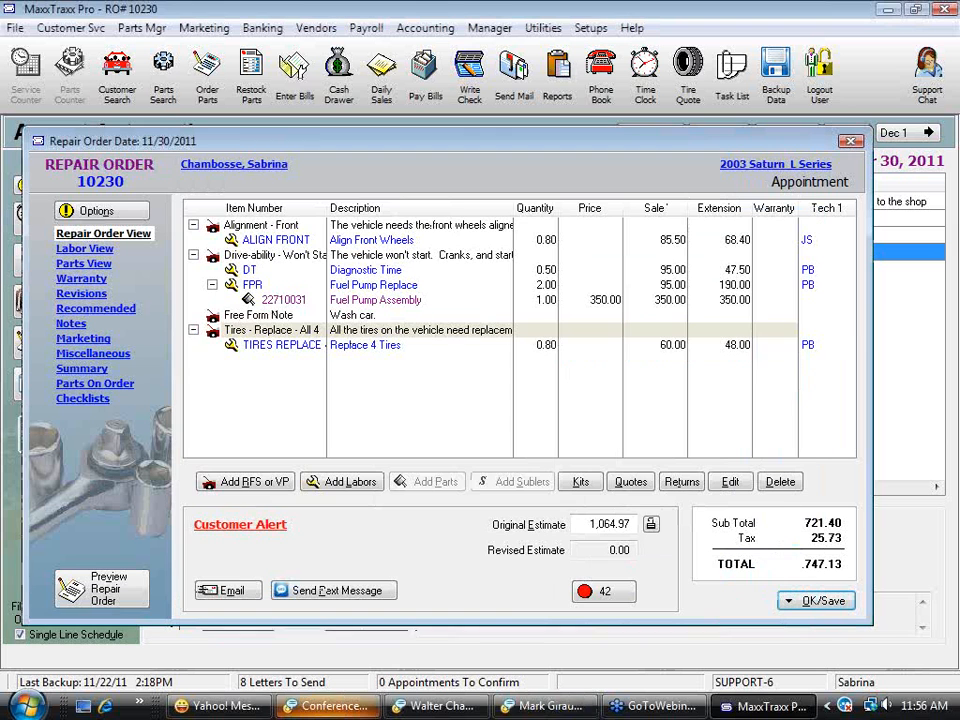
Step: Search the part list by description for entries starting with "p" to find tires for the Replace 4 Tires labor
{"action": "left_click", "coordinate": [364, 347]}
{"action": "left_click", "coordinate": [437, 482]}
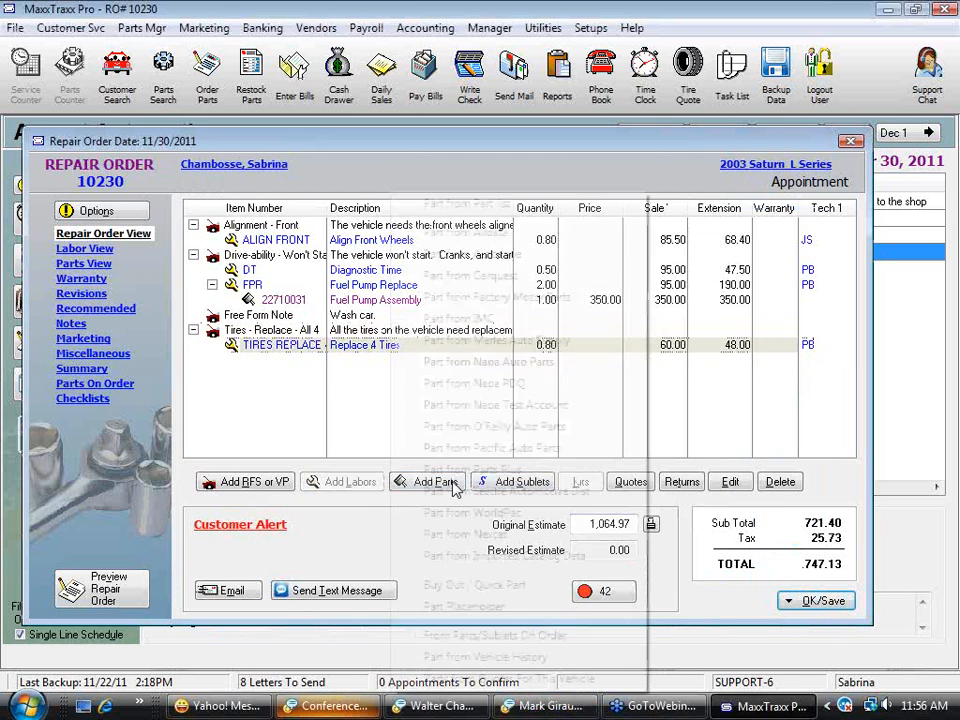
{"action": "left_click", "coordinate": [466, 203]}
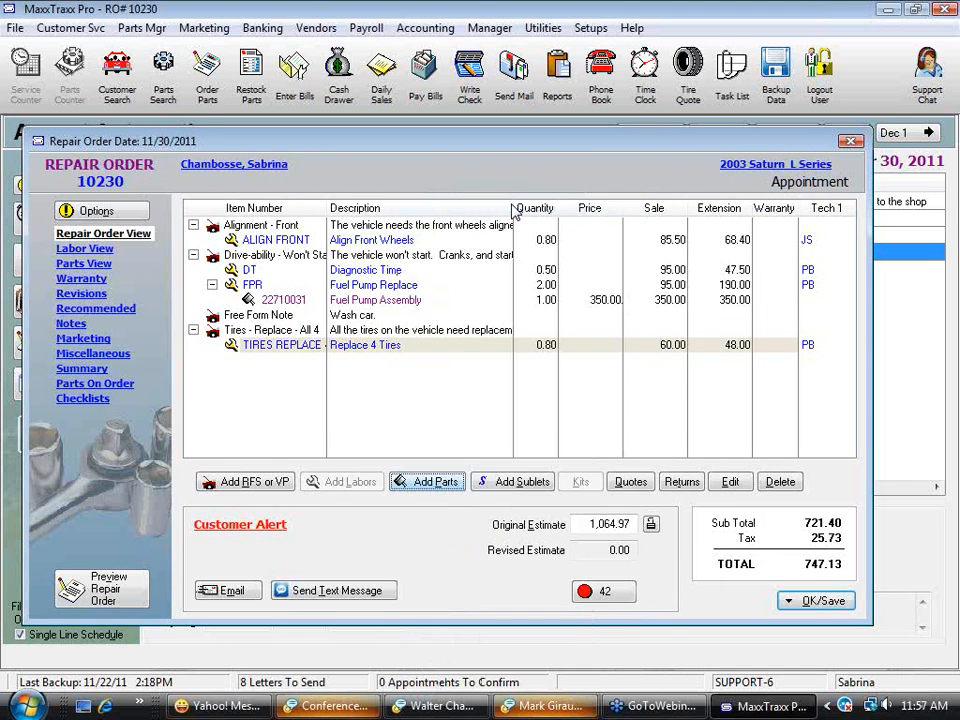
{"action": "left_click", "coordinate": [200, 245]}
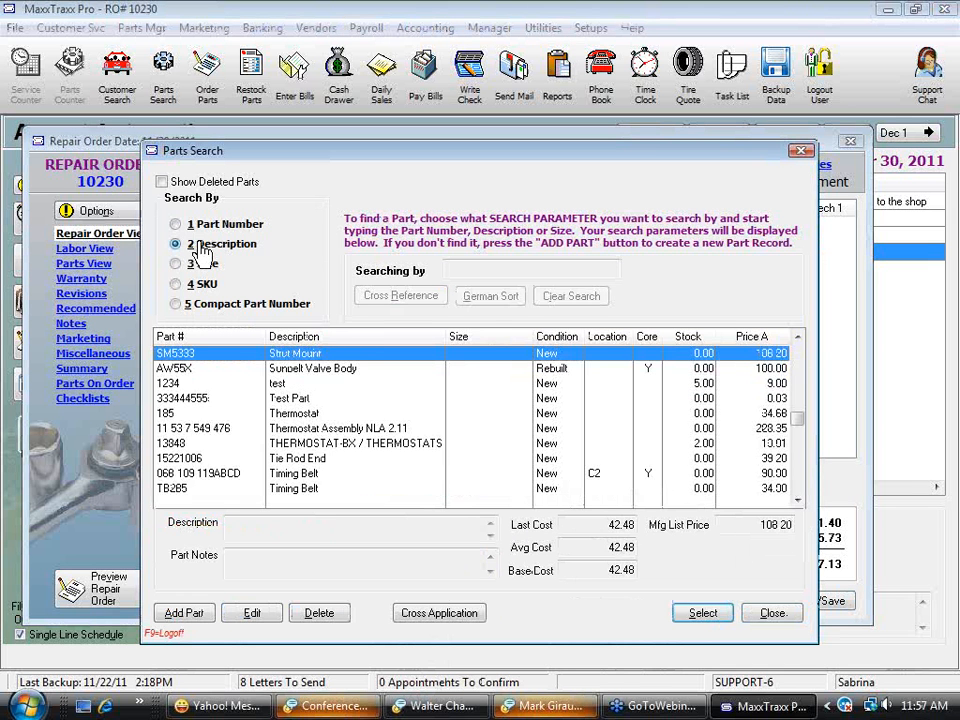
{"action": "type", "text": "ti"}
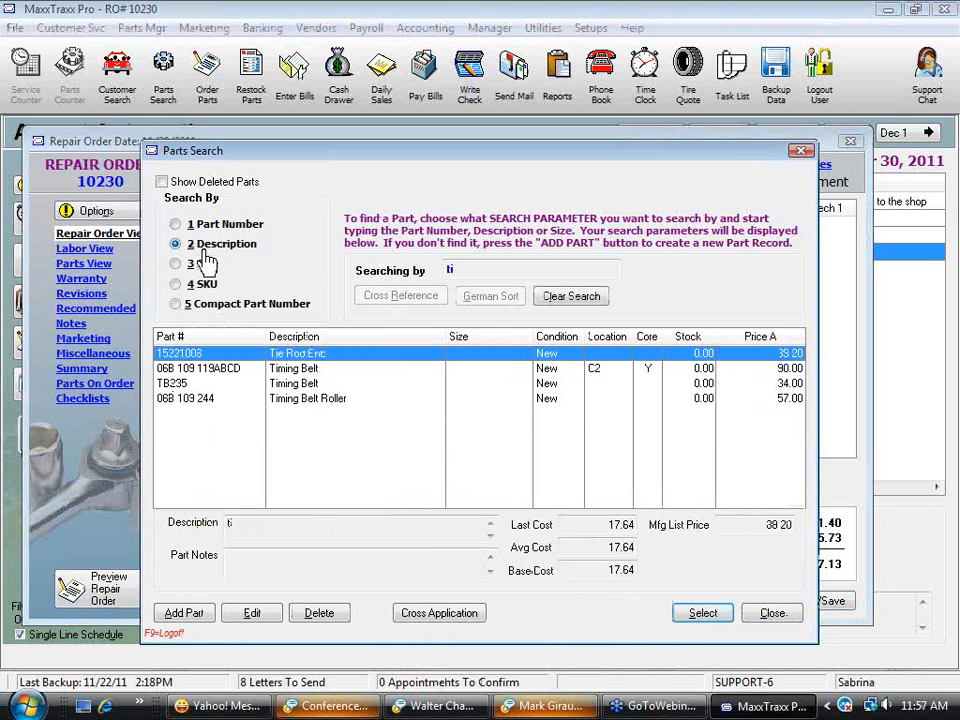
{"action": "key", "text": "BackSpace"}
{"action": "key", "text": "BackSpace"}
{"action": "type", "text": "p"}
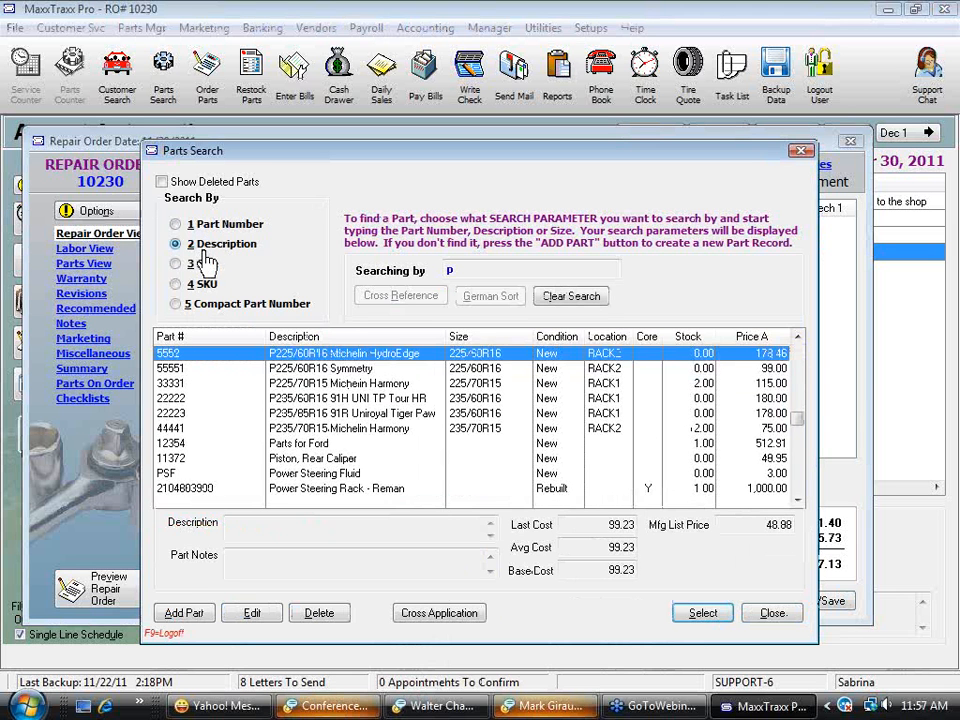
Step: Add the P225/70R15 Michelin Harmony tire, part 33331, to the Replace 4 Tires labor with a quantity of 4
{"action": "double_click", "coordinate": [364, 386]}
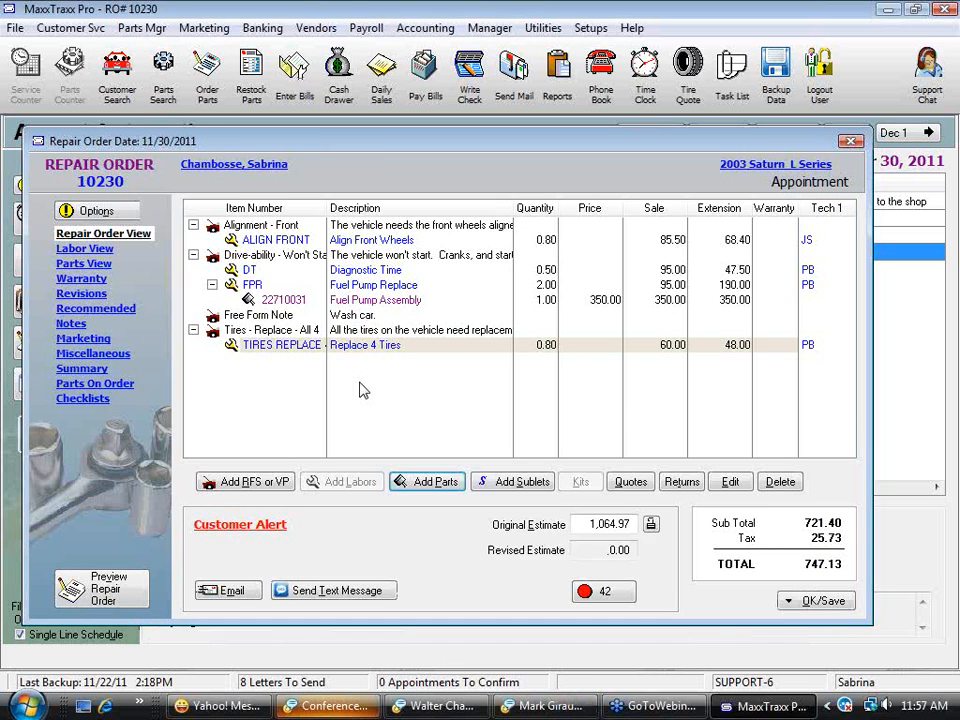
{"action": "type", "text": "4"}
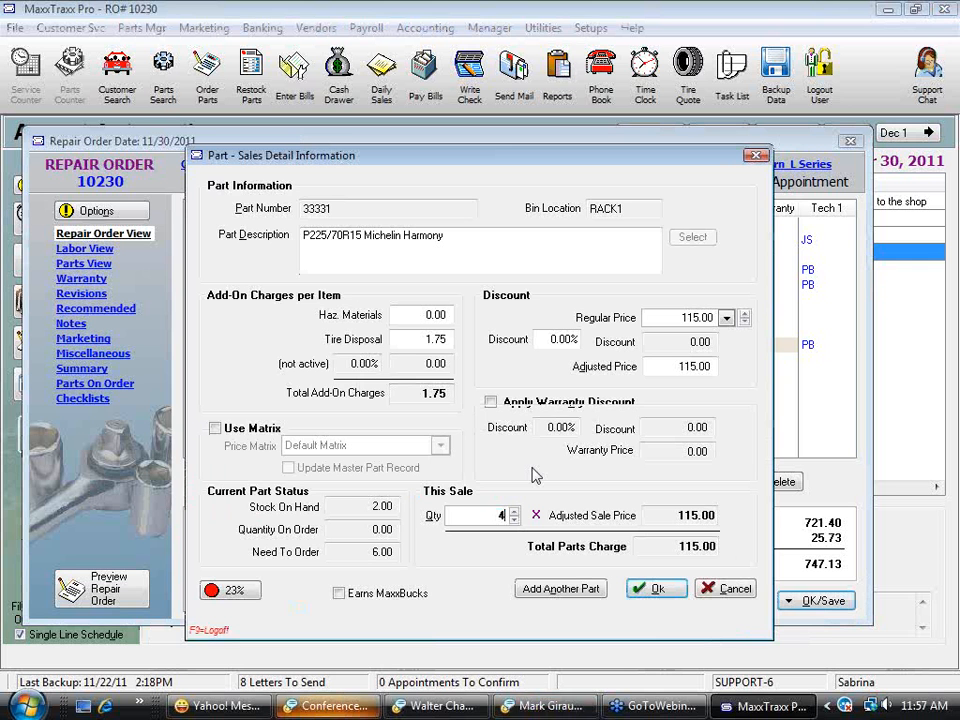
{"action": "left_click", "coordinate": [665, 589]}
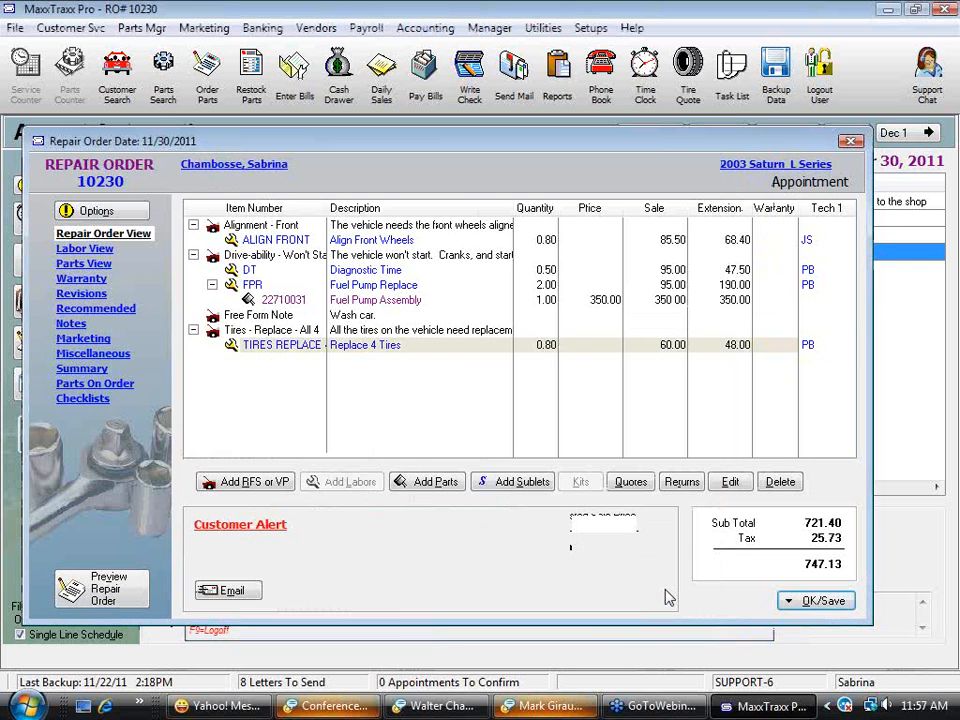
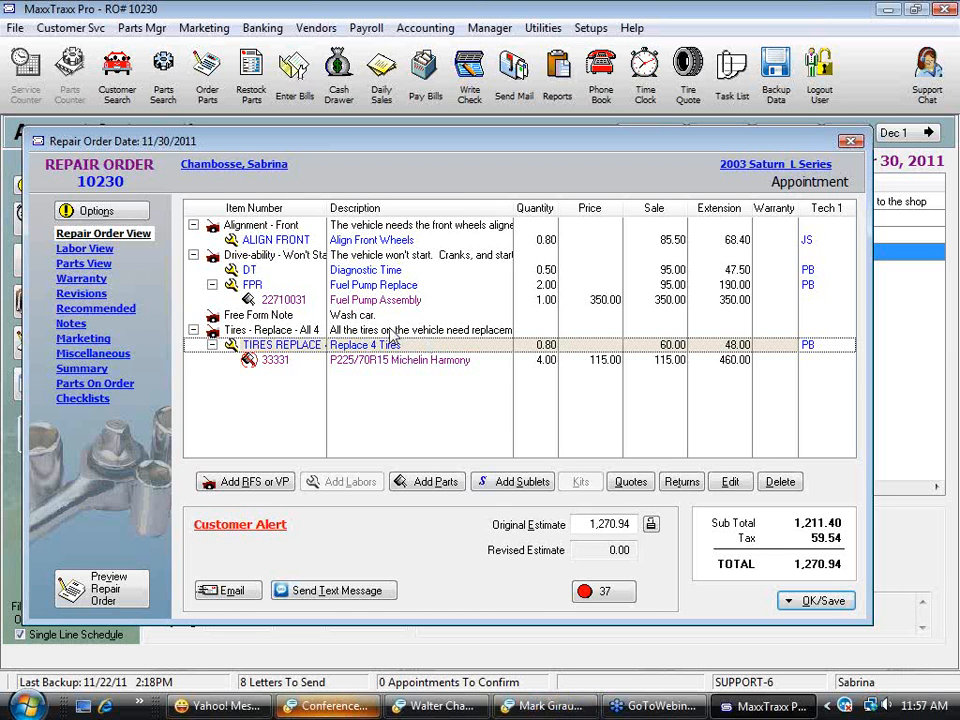
Step: Add a second Tires - Replace - All 4 request for service to the repair order, accepting the duplicate entry
{"action": "left_click", "coordinate": [392, 333]}
{"action": "left_click", "coordinate": [218, 483]}
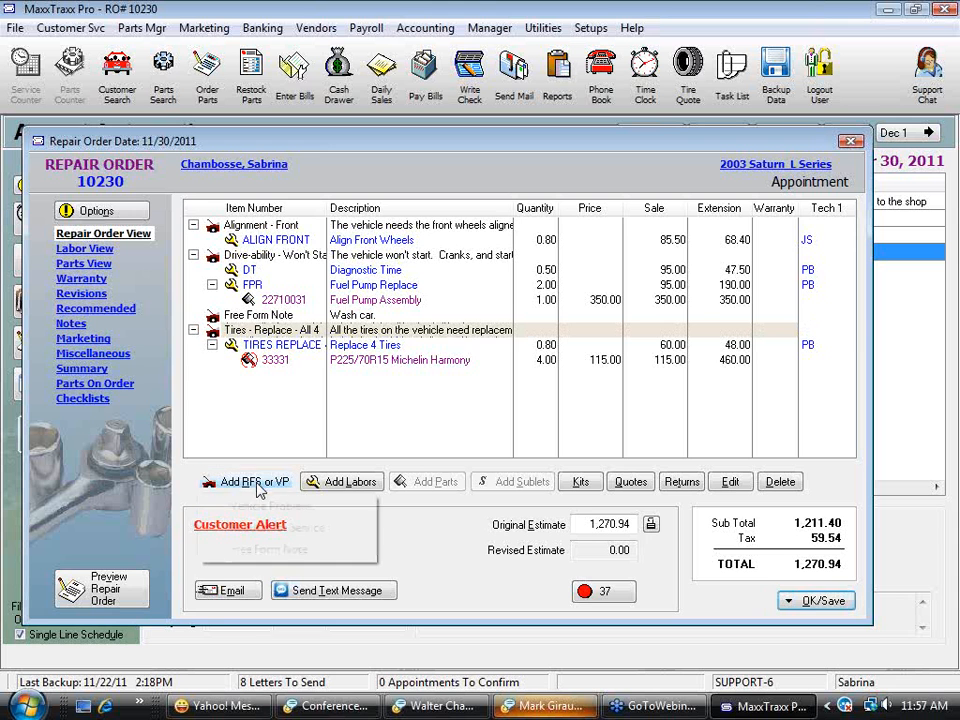
{"action": "left_click", "coordinate": [297, 528]}
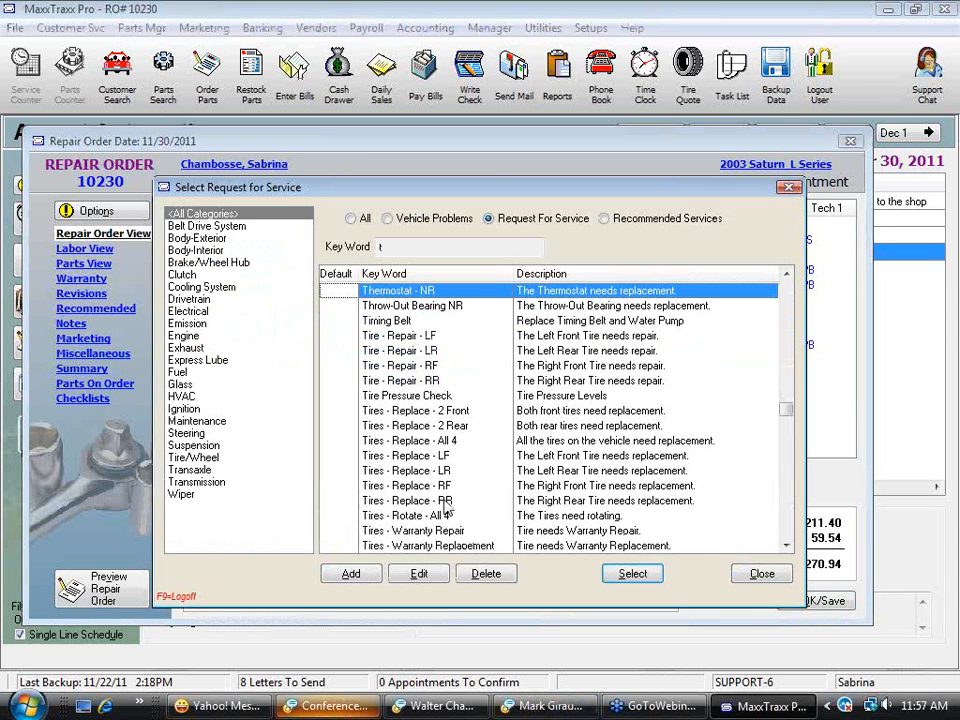
{"action": "left_click", "coordinate": [450, 441]}
{"action": "double_click", "coordinate": [452, 441]}
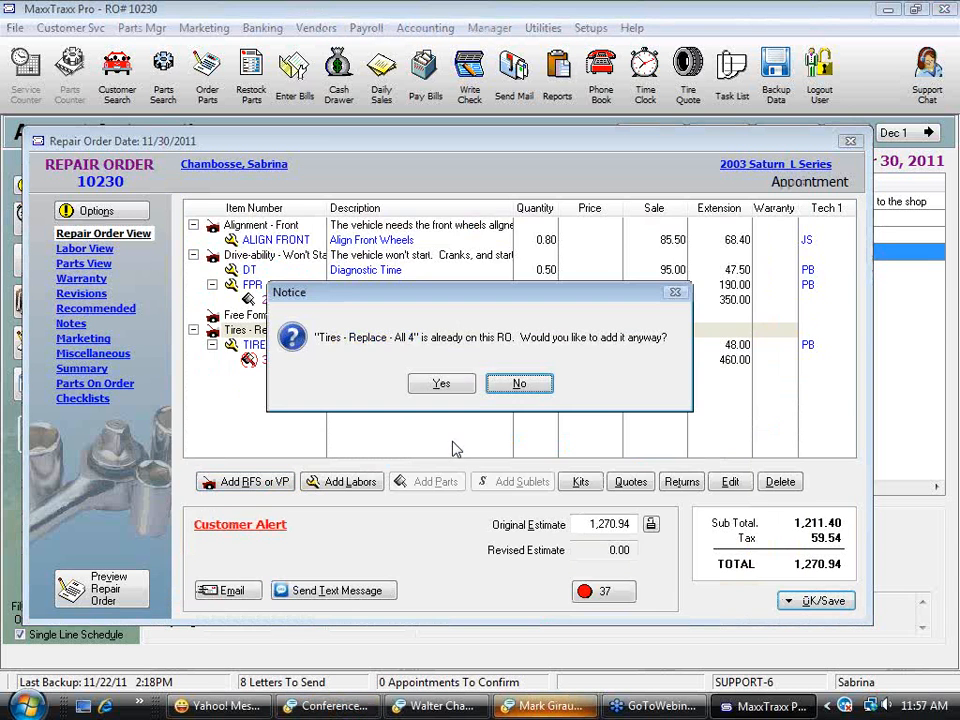
{"action": "left_click", "coordinate": [464, 391]}
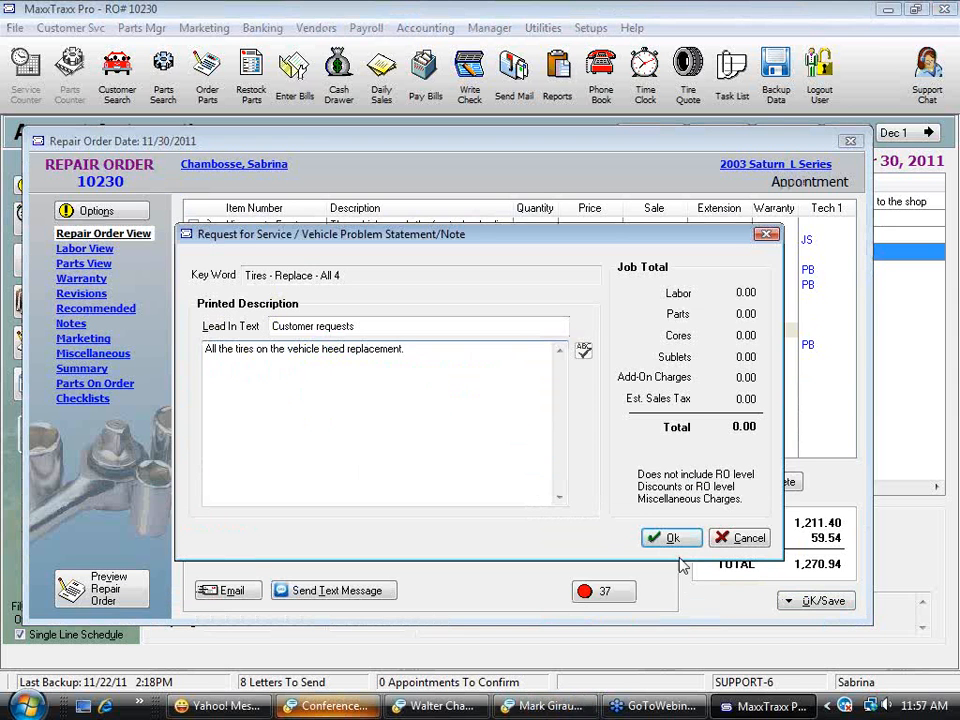
{"action": "left_click", "coordinate": [674, 539]}
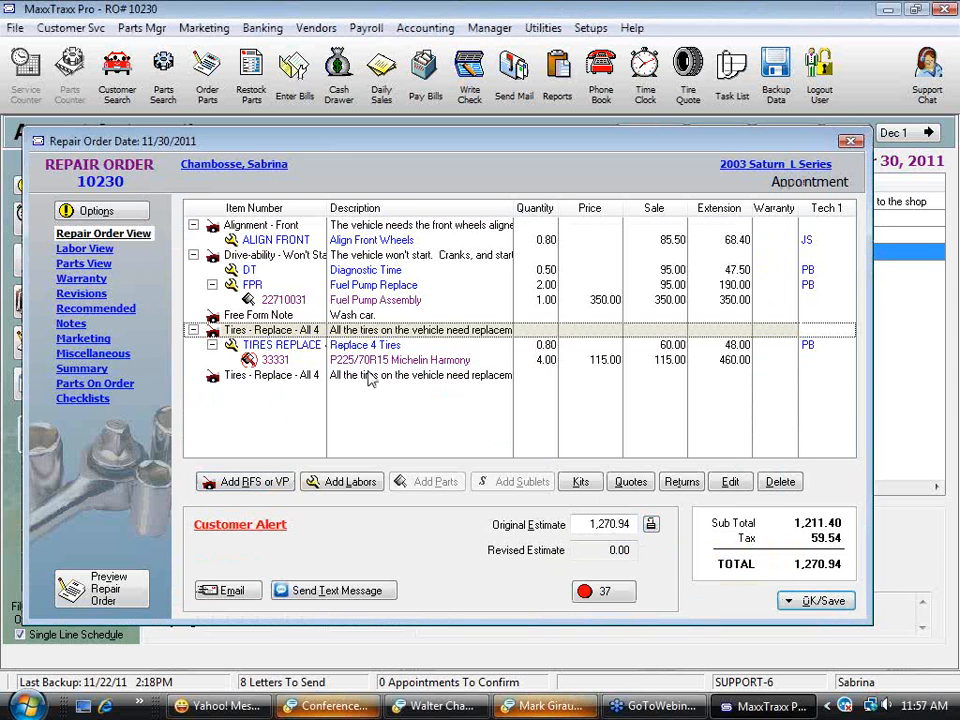
Step: Apply the Tires - Replace - All 4 kit to the newly added tire replacement request
{"action": "left_click", "coordinate": [577, 482]}
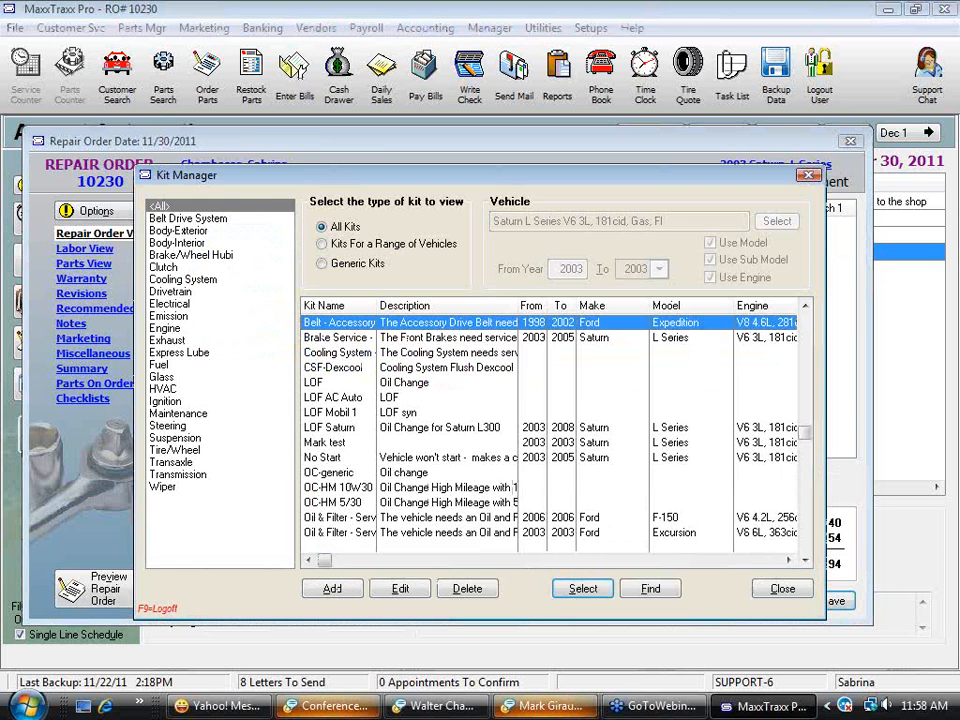
{"action": "left_click", "coordinate": [806, 541]}
{"action": "left_click", "coordinate": [806, 541]}
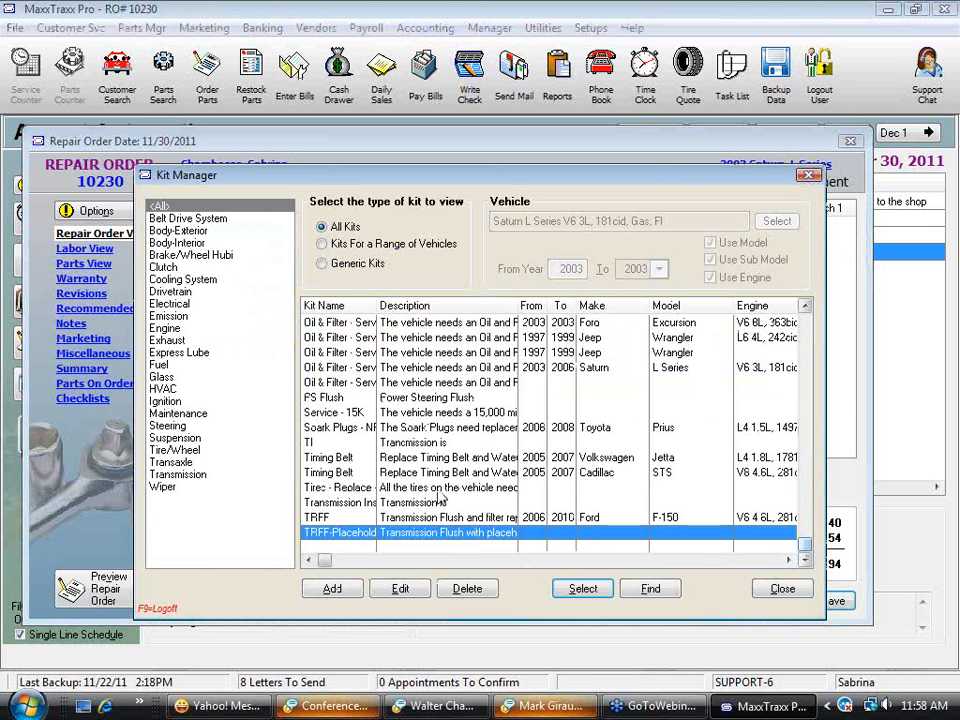
{"action": "left_click", "coordinate": [440, 488]}
{"action": "left_click", "coordinate": [582, 589]}
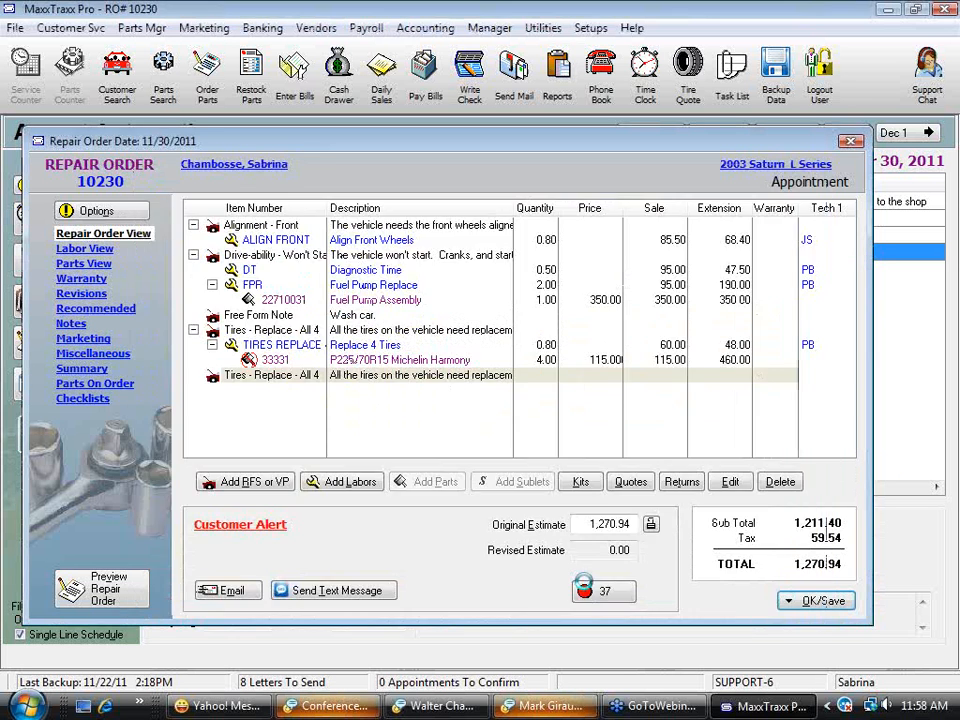
{"action": "left_click", "coordinate": [692, 617]}
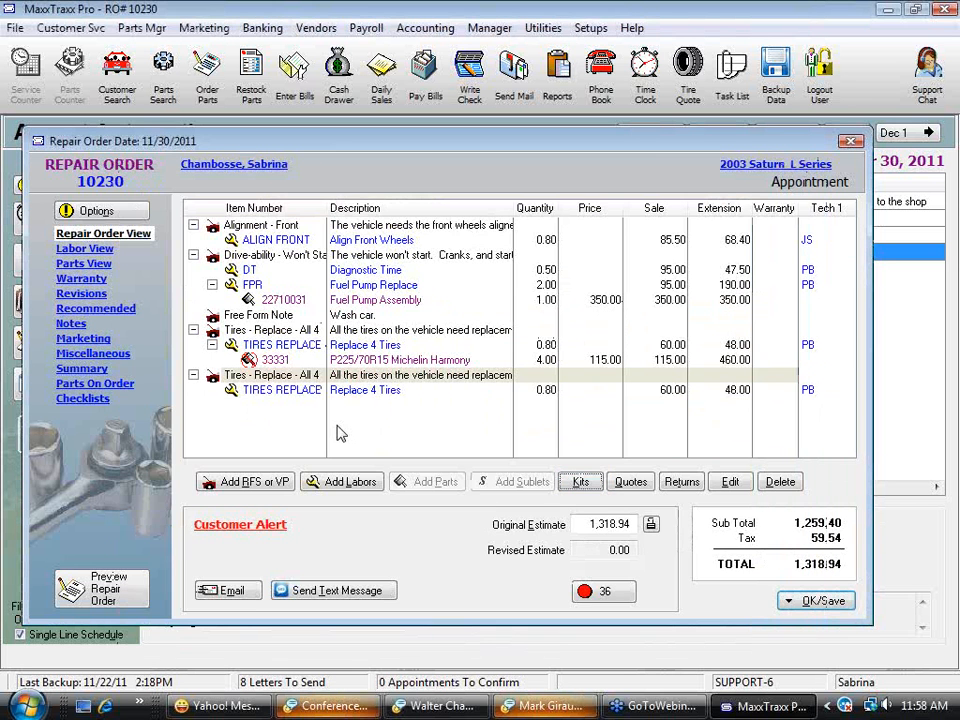
Step: Add the P225/60R16 Symmetry tire, part 55551, to the second Replace 4 Tires labor with a quantity of 4
{"action": "left_click", "coordinate": [417, 487]}
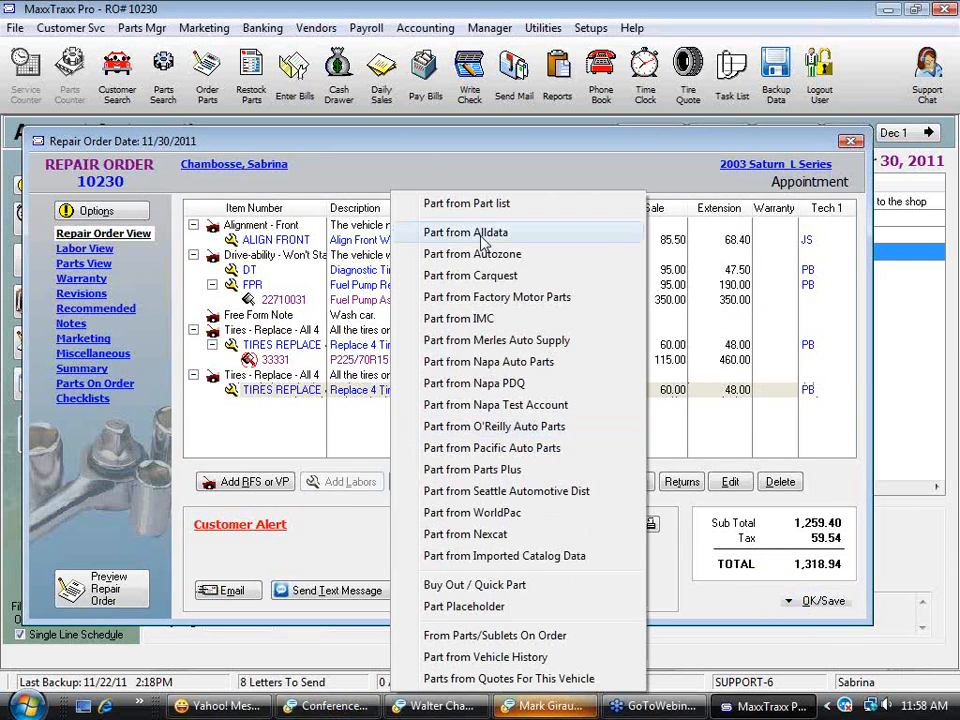
{"action": "left_click", "coordinate": [495, 207]}
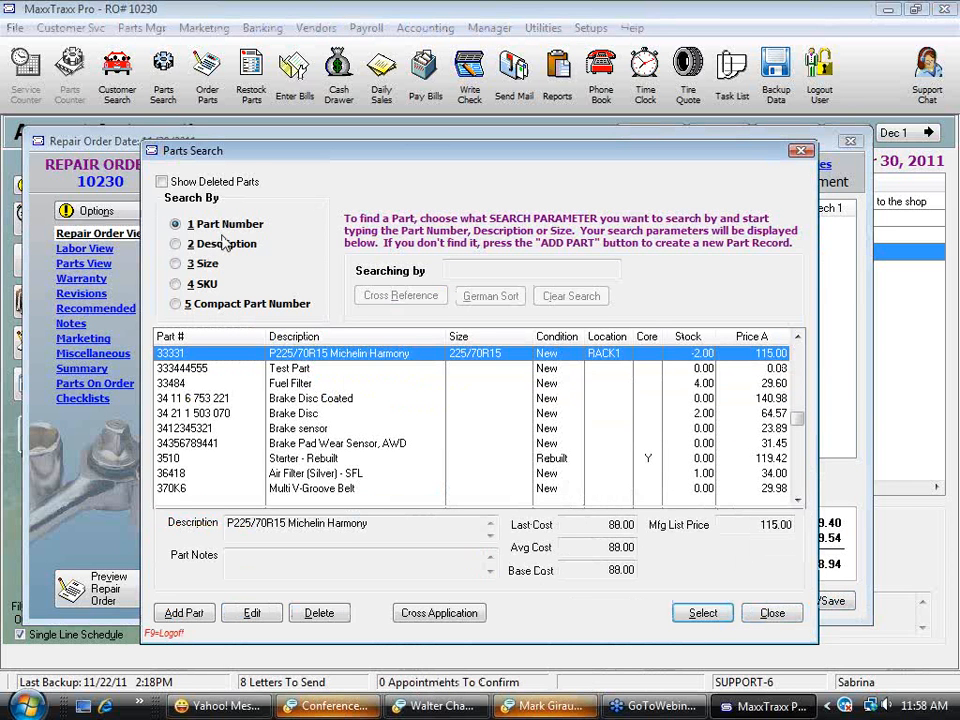
{"action": "left_click", "coordinate": [229, 250]}
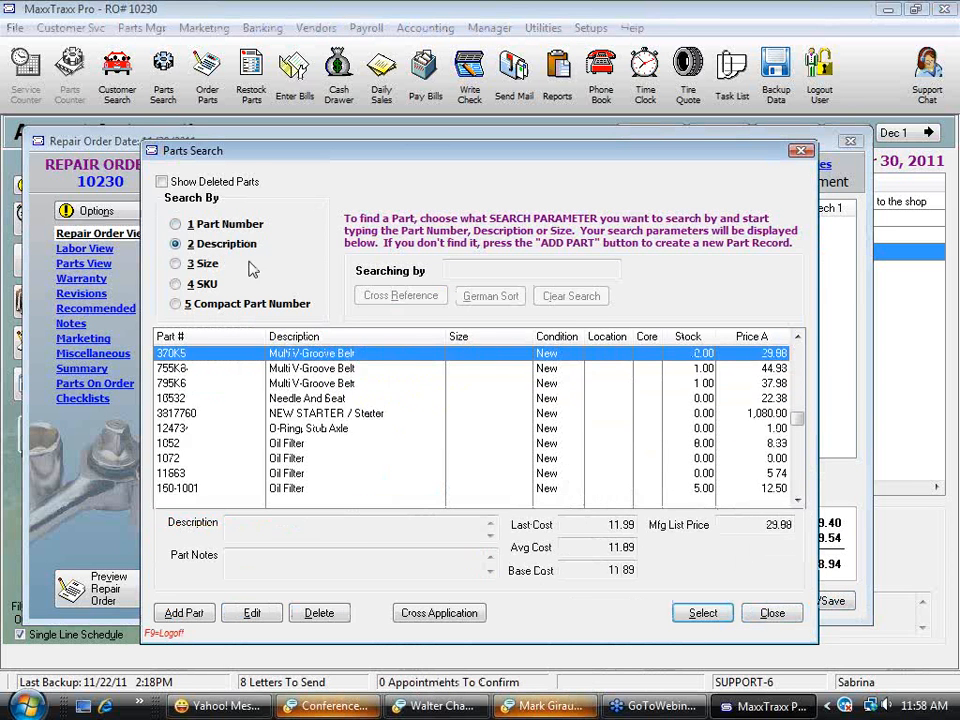
{"action": "type", "text": "p"}
{"action": "double_click", "coordinate": [367, 369]}
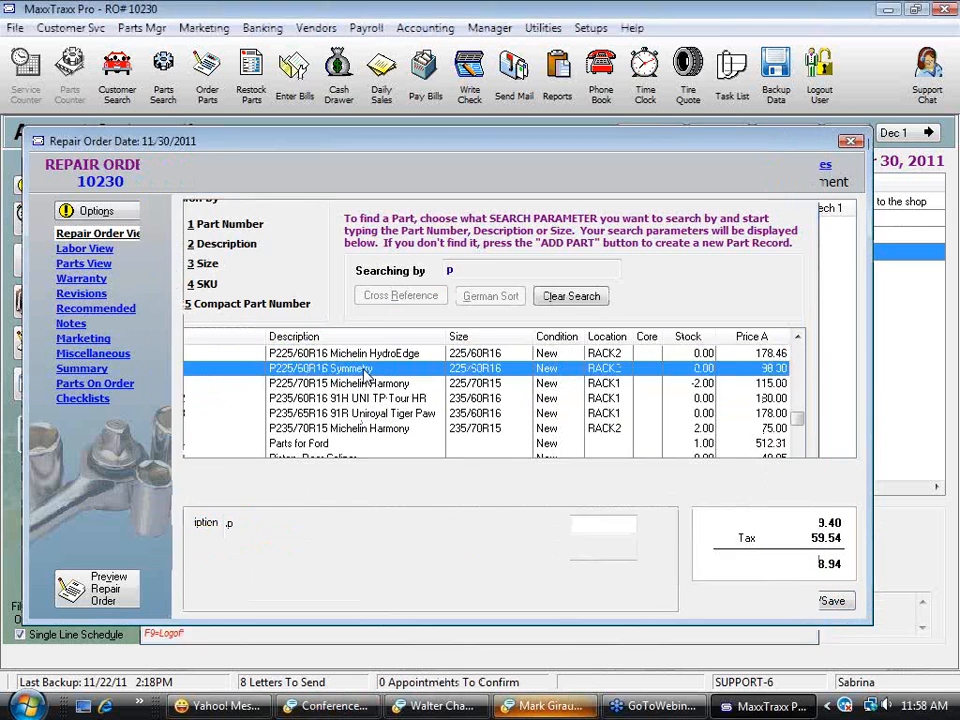
{"action": "type", "text": "4"}
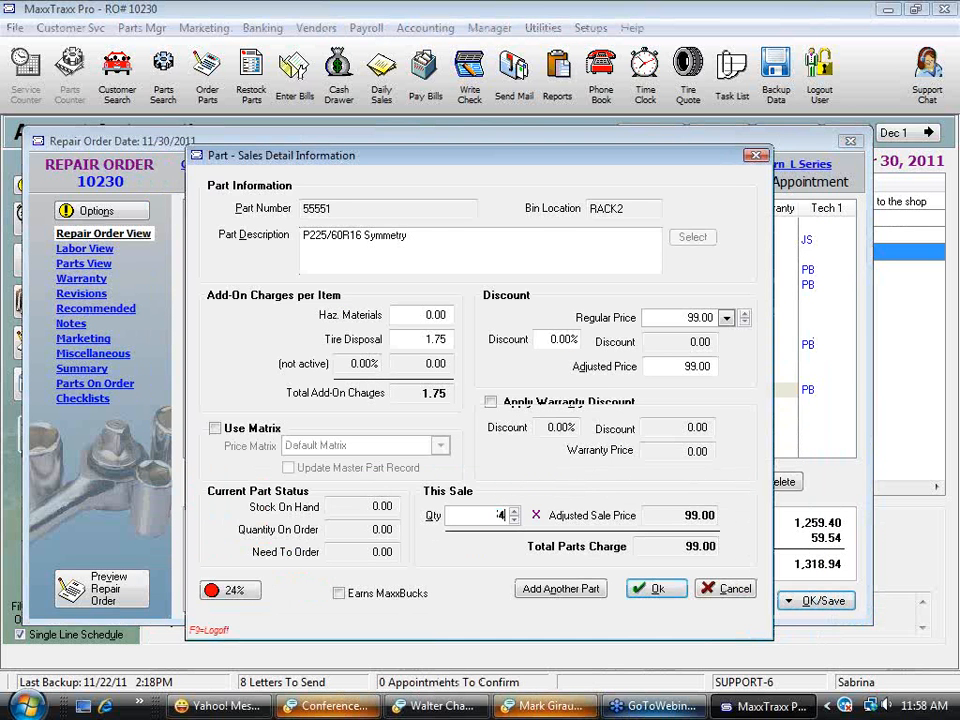
{"action": "key", "text": "Return"}
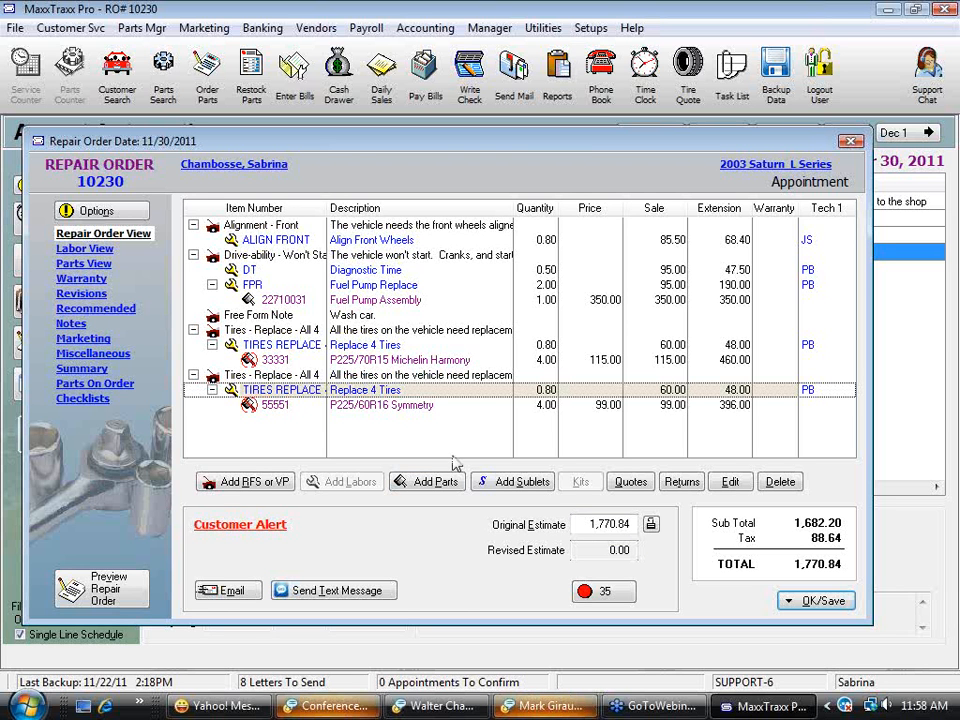
Step: Search the Napa Test Account catalog by the keyword "oil filter" and open the Oil Filter category
{"action": "left_click", "coordinate": [437, 482]}
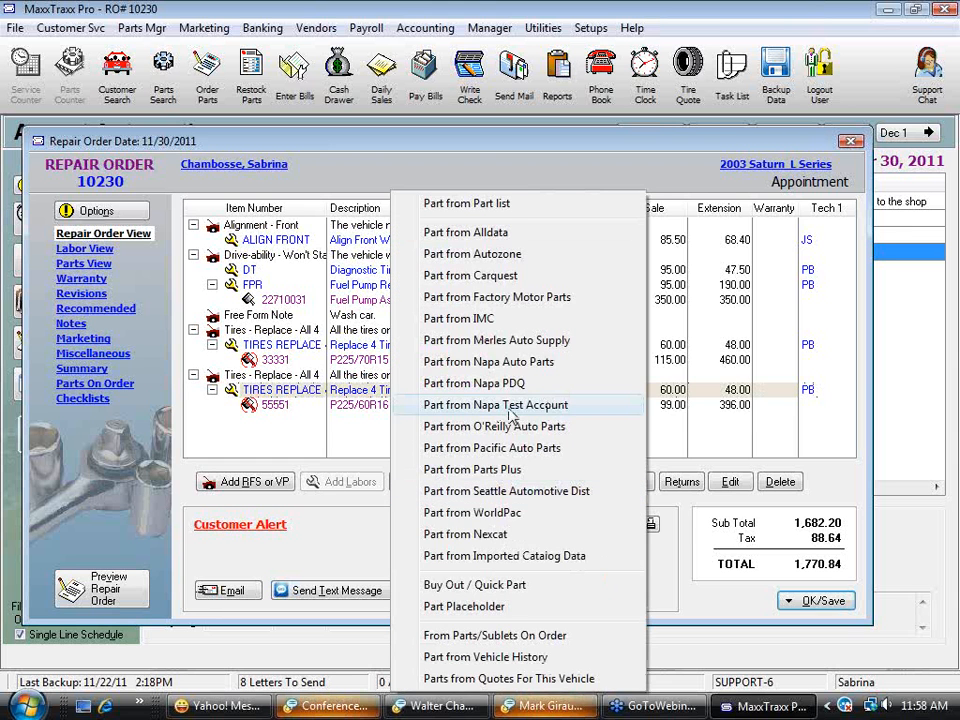
{"action": "left_click", "coordinate": [553, 404]}
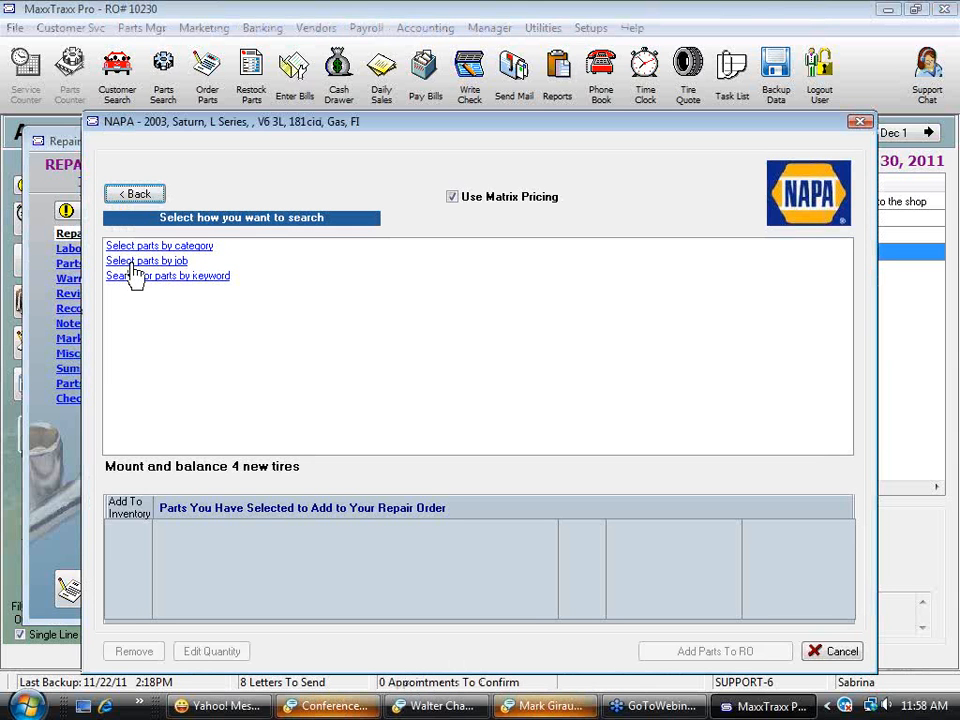
{"action": "left_click", "coordinate": [192, 276]}
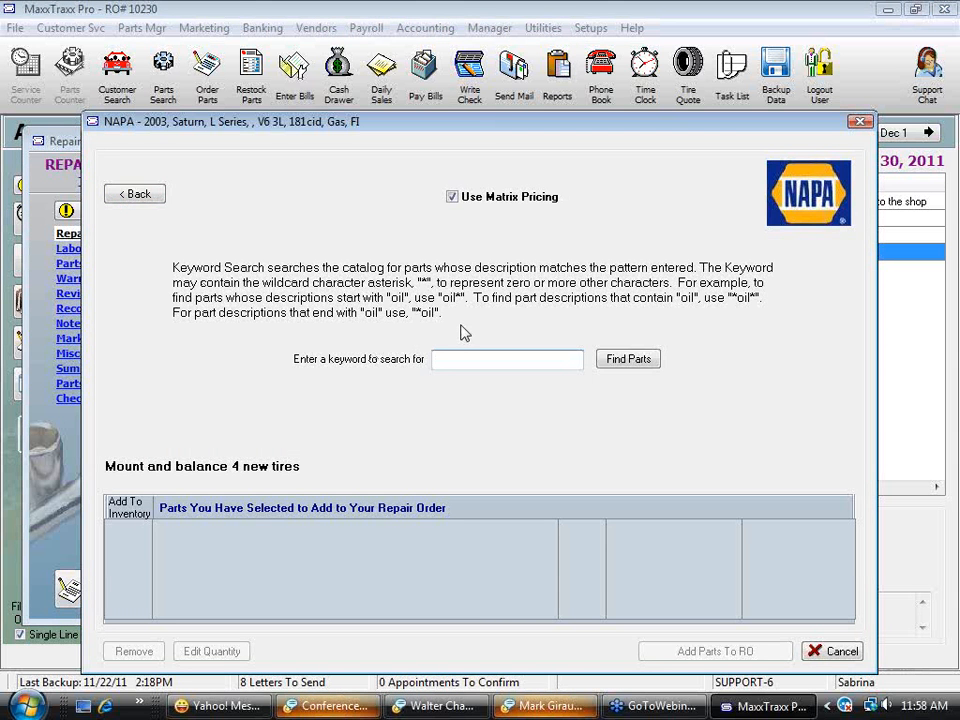
{"action": "type", "text": "oil filter"}
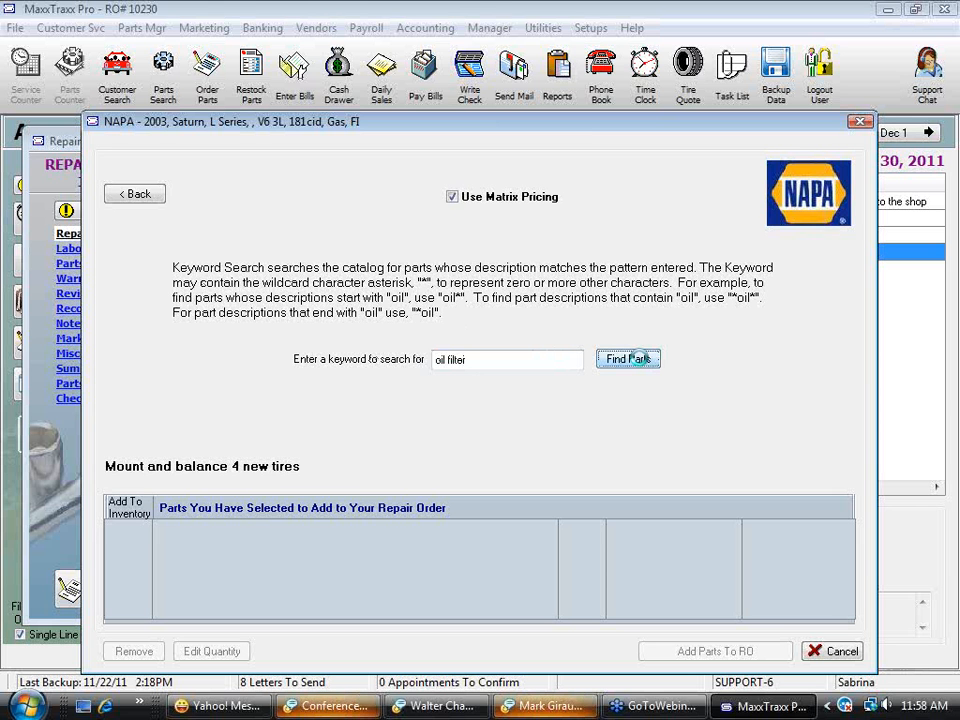
{"action": "left_click", "coordinate": [637, 358]}
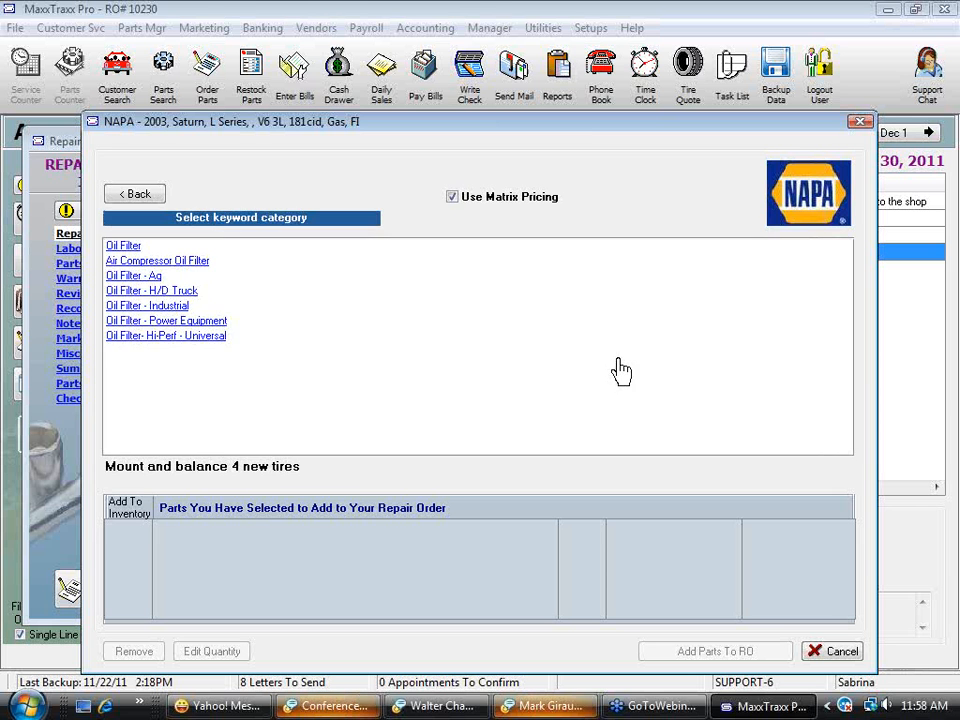
{"action": "left_click", "coordinate": [125, 245]}
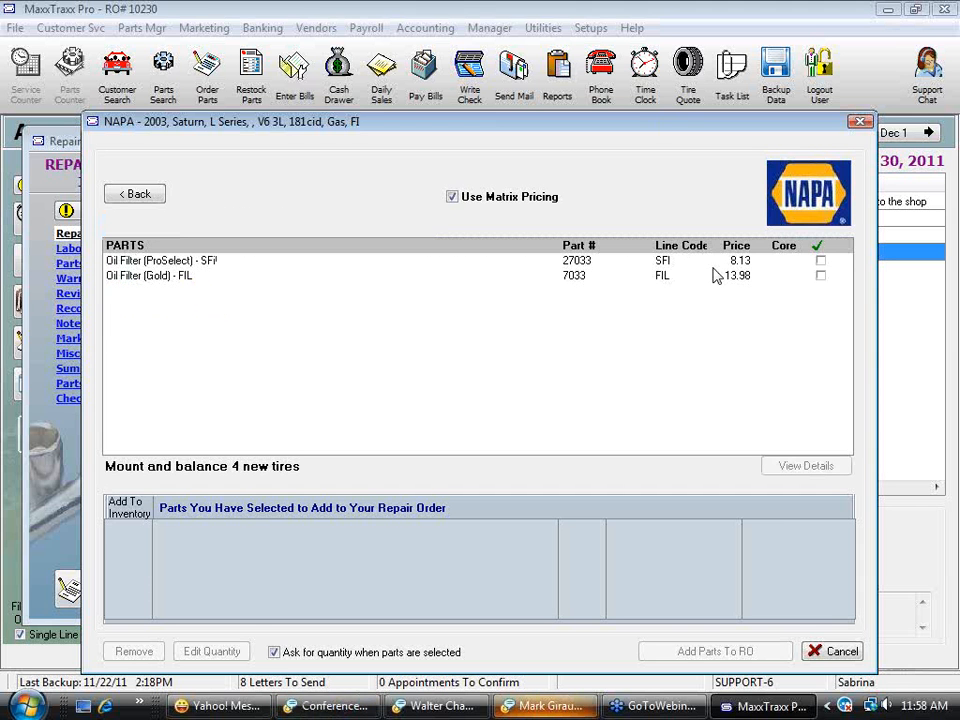
Step: Select one ProSelect oil filter, part 27033, view its details, and leave the catalog without adding it to the repair order
{"action": "left_click", "coordinate": [821, 263]}
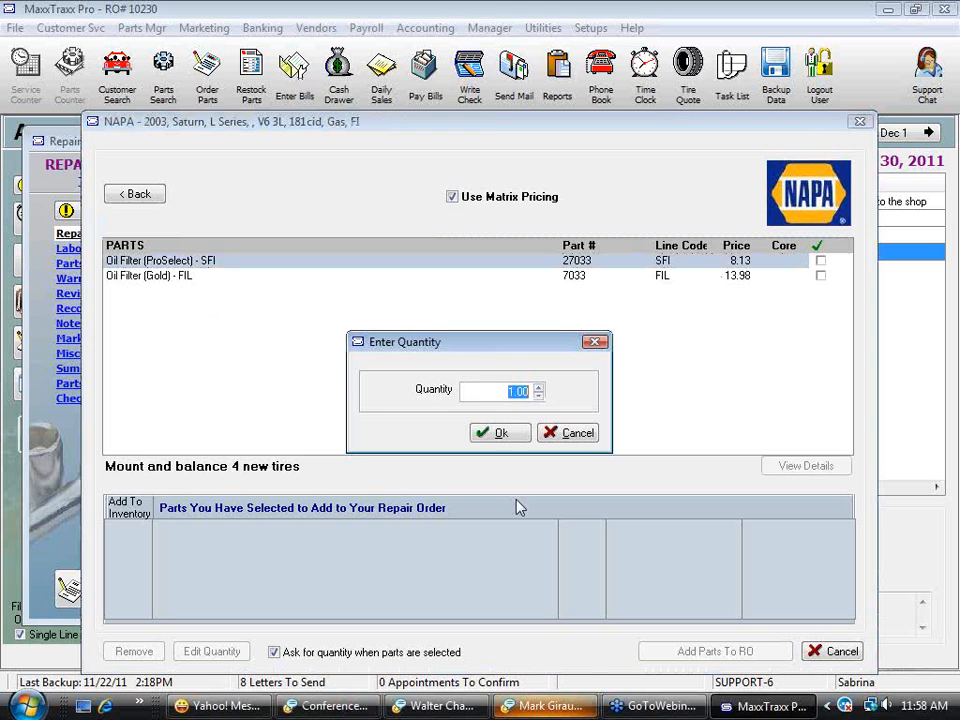
{"action": "left_click", "coordinate": [500, 433]}
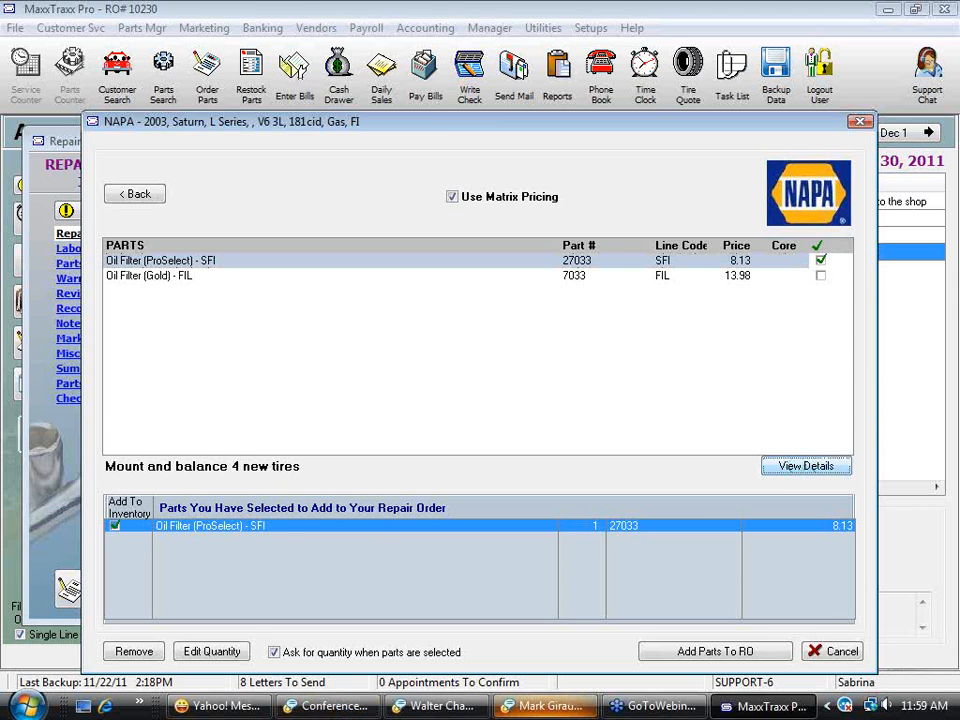
{"action": "left_click", "coordinate": [801, 467]}
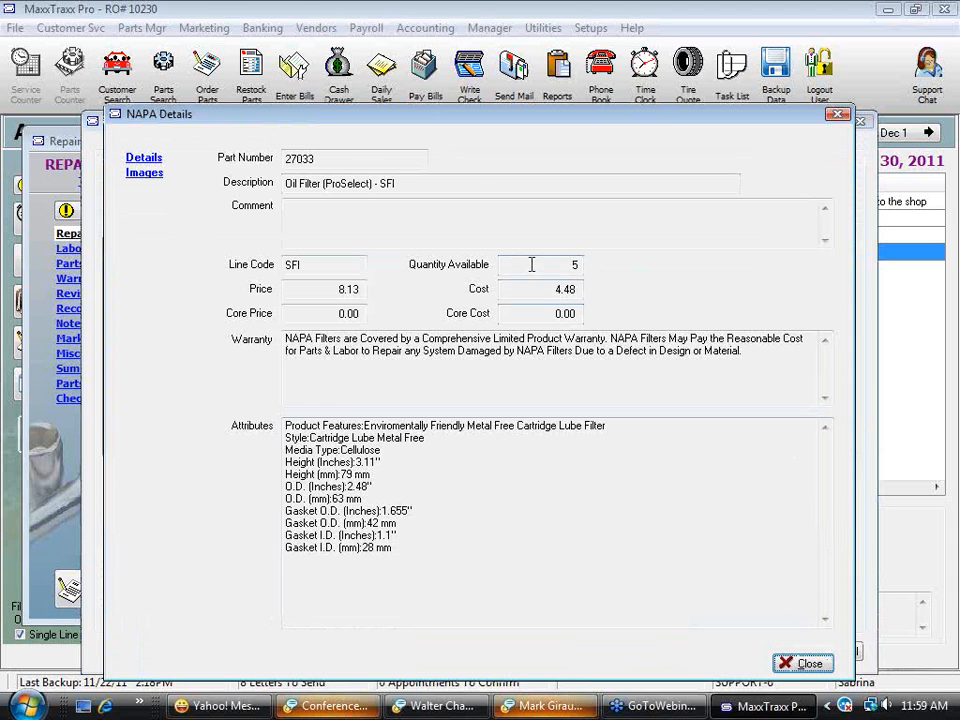
{"action": "left_click", "coordinate": [803, 663]}
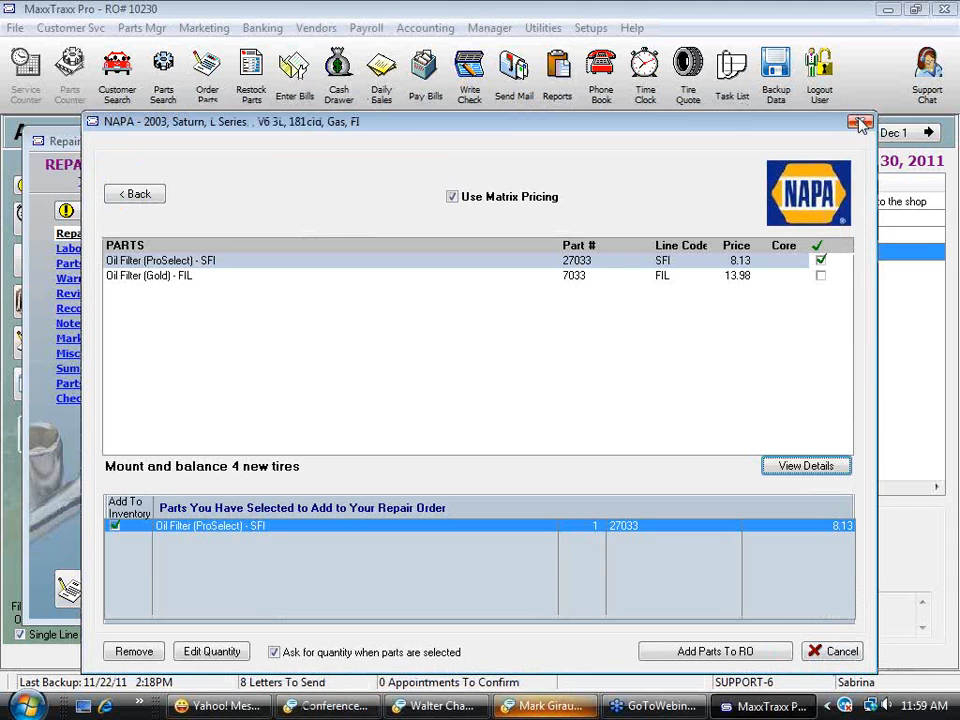
{"action": "left_click", "coordinate": [845, 652]}
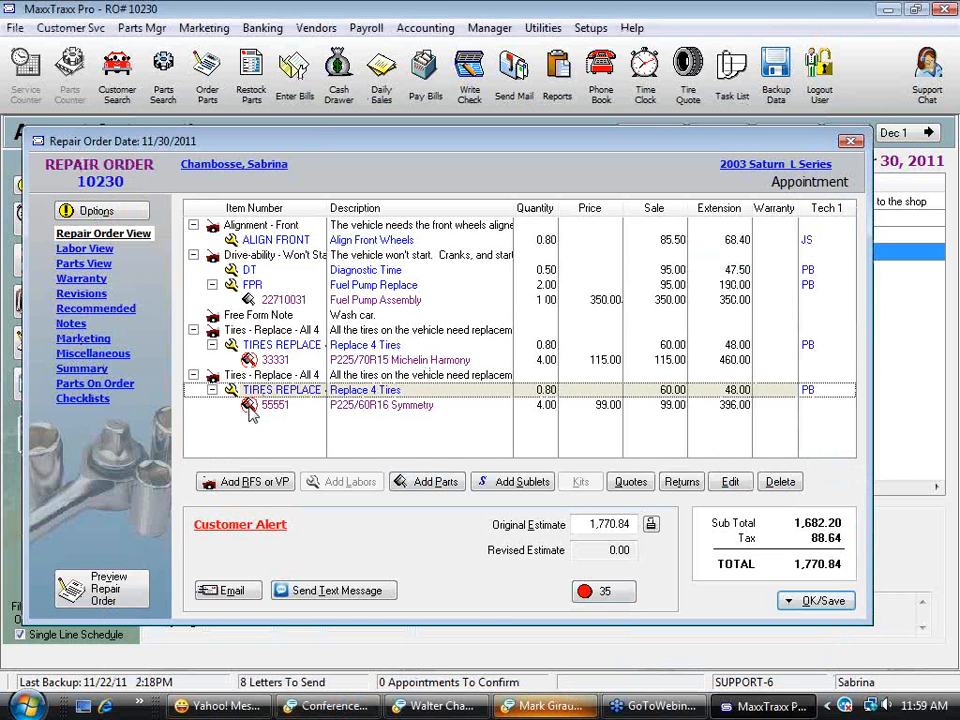
Step: Search the part list by description starting with "p", check the stock levels of the tires, and close the search
{"action": "left_click", "coordinate": [444, 485]}
{"action": "left_click", "coordinate": [500, 203]}
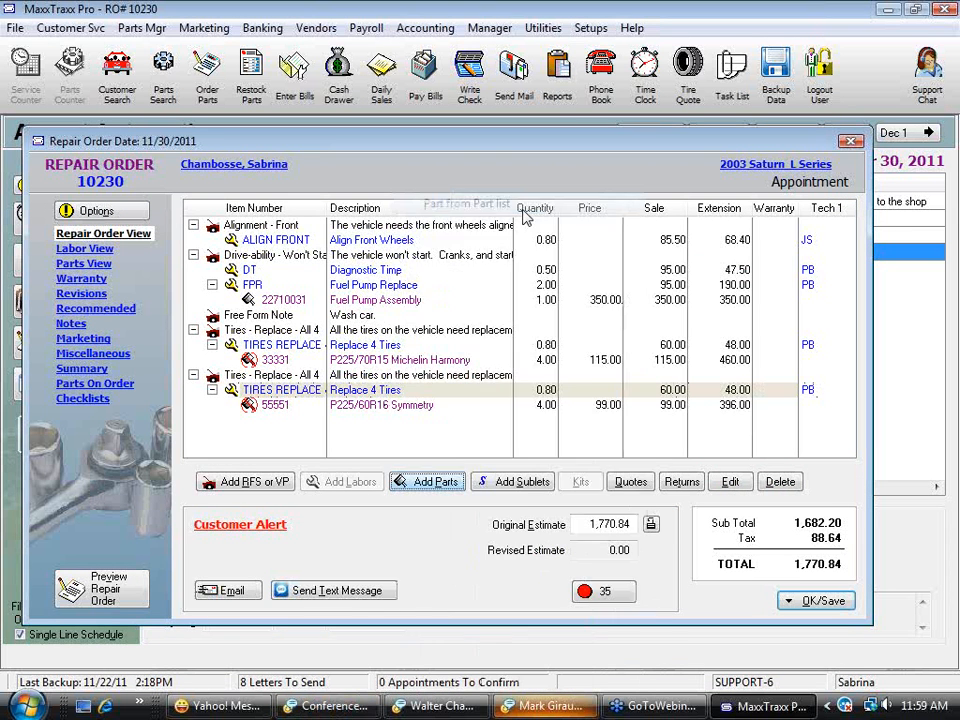
{"action": "left_click", "coordinate": [243, 246]}
{"action": "type", "text": "p"}
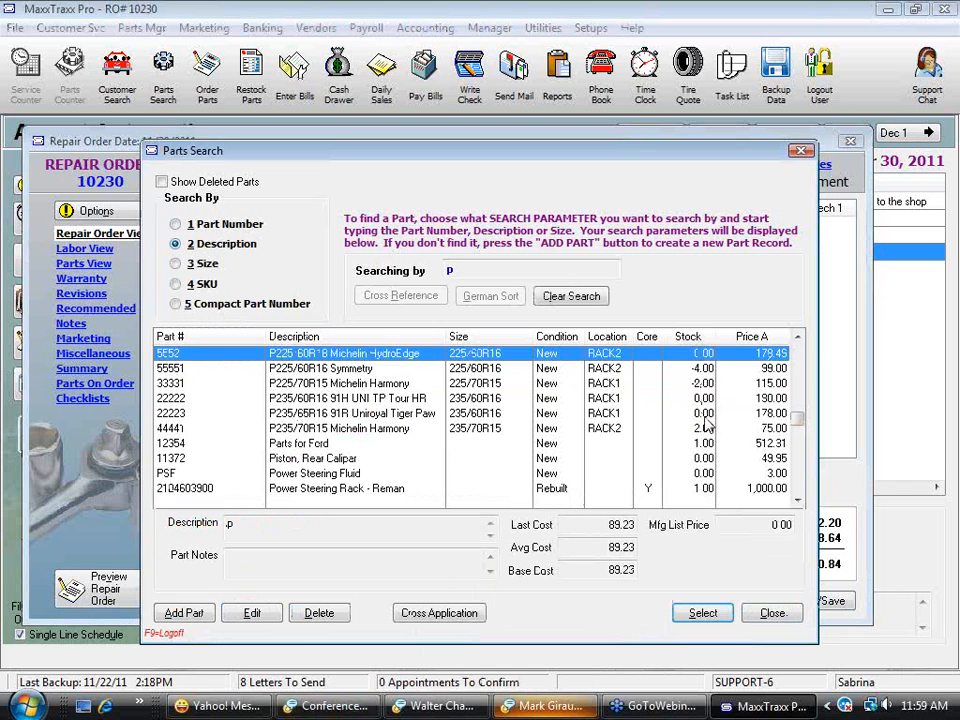
{"action": "left_click", "coordinate": [593, 430]}
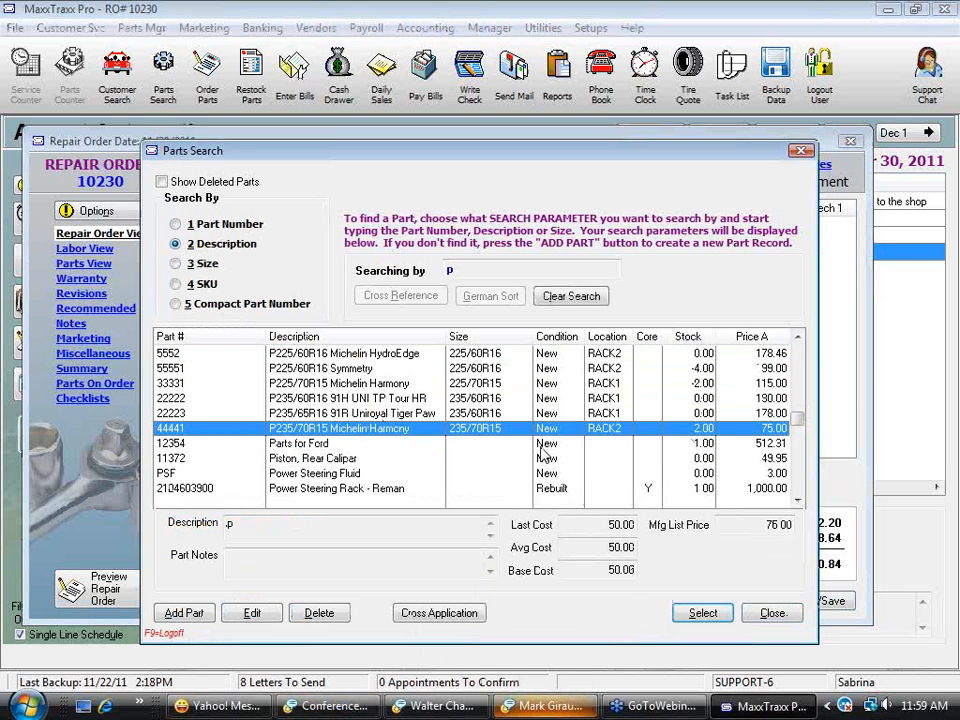
{"action": "left_click", "coordinate": [704, 418]}
{"action": "left_click", "coordinate": [705, 428]}
{"action": "left_click", "coordinate": [775, 614]}
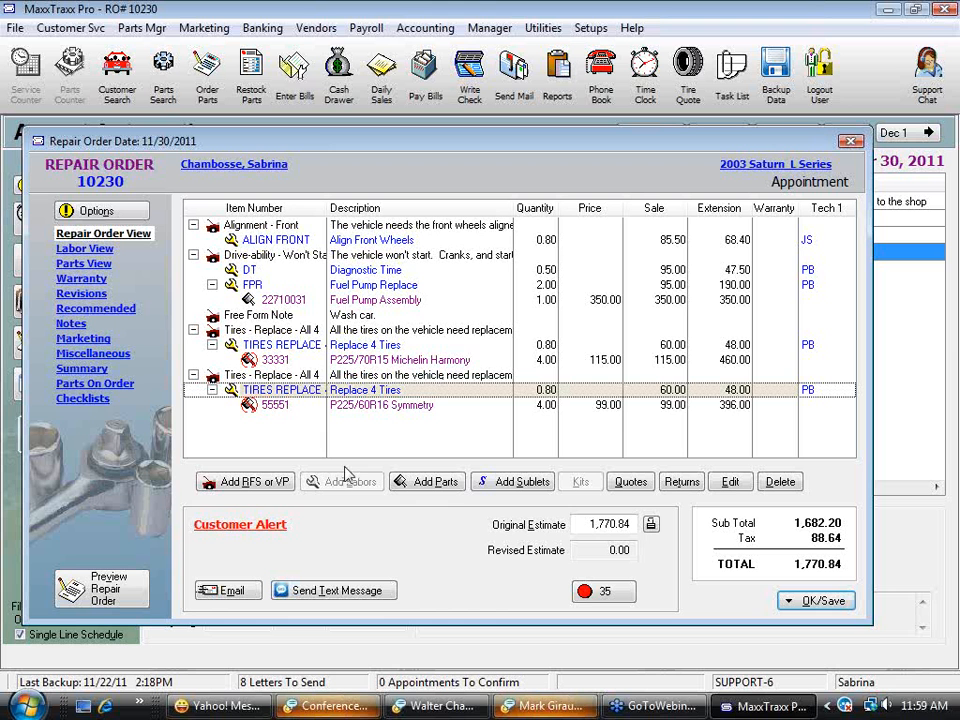
Step: Search the part list by size for entries starting with "2" to compare tire stock and prices
{"action": "left_click", "coordinate": [447, 484]}
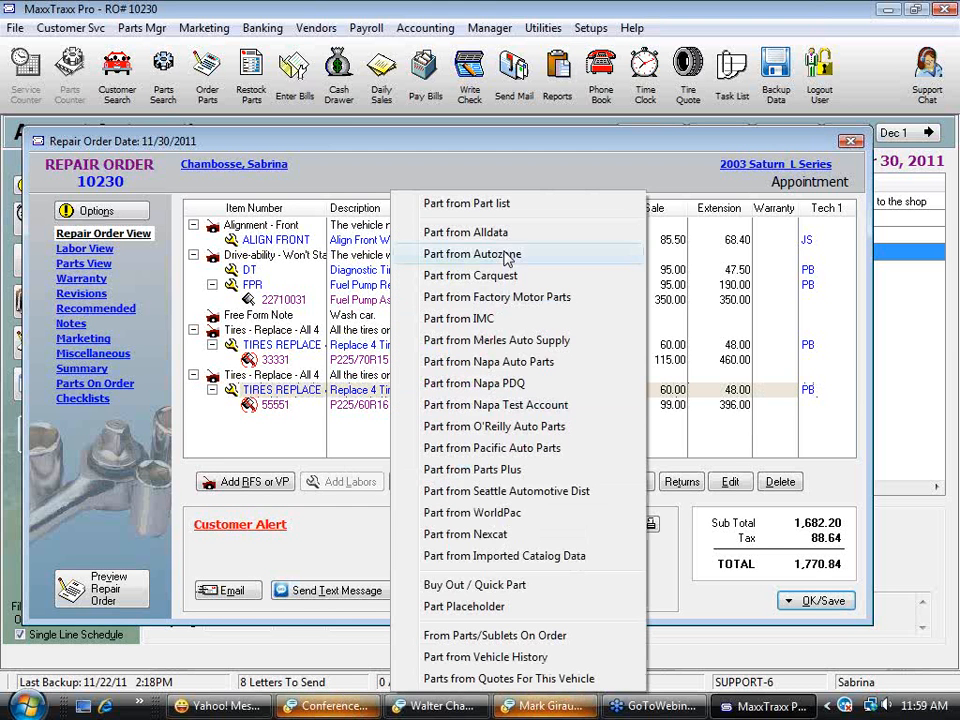
{"action": "left_click", "coordinate": [537, 208]}
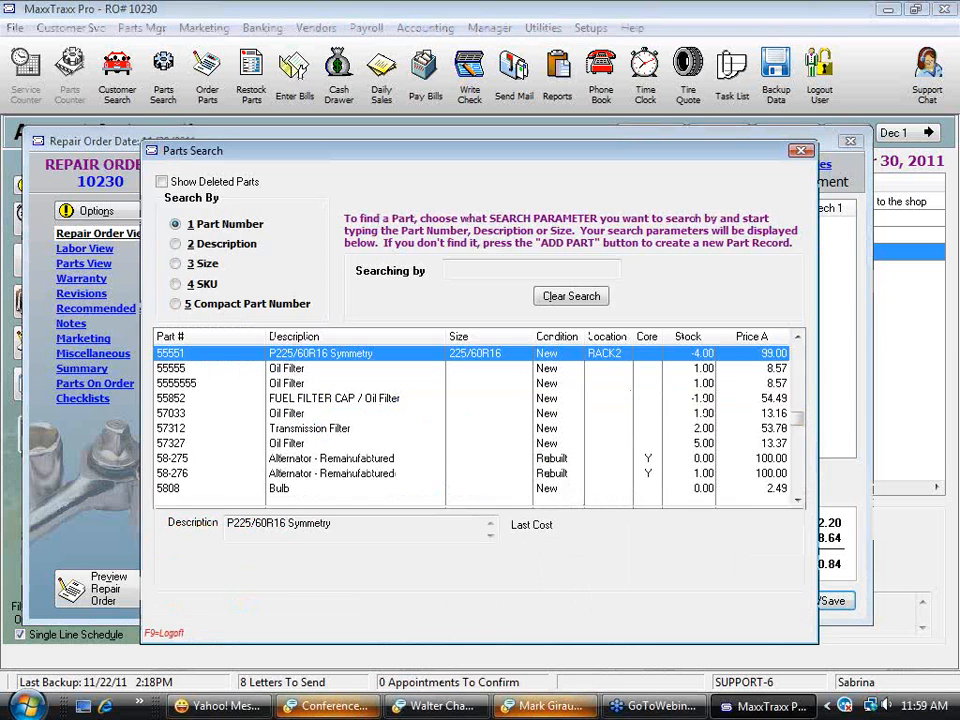
{"action": "left_click", "coordinate": [176, 226]}
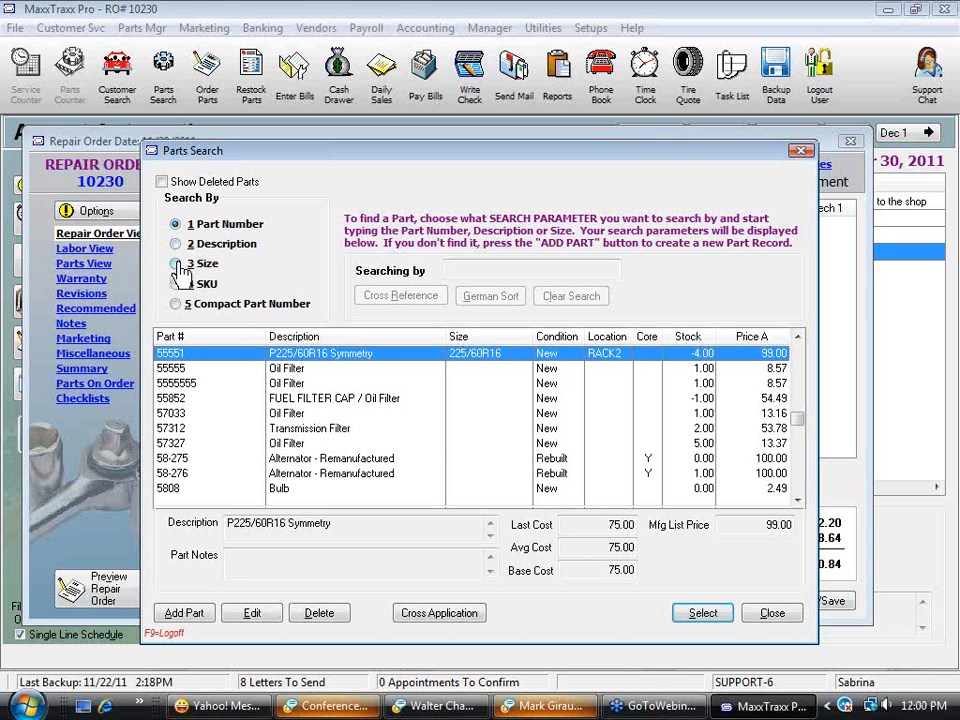
{"action": "left_click", "coordinate": [176, 264]}
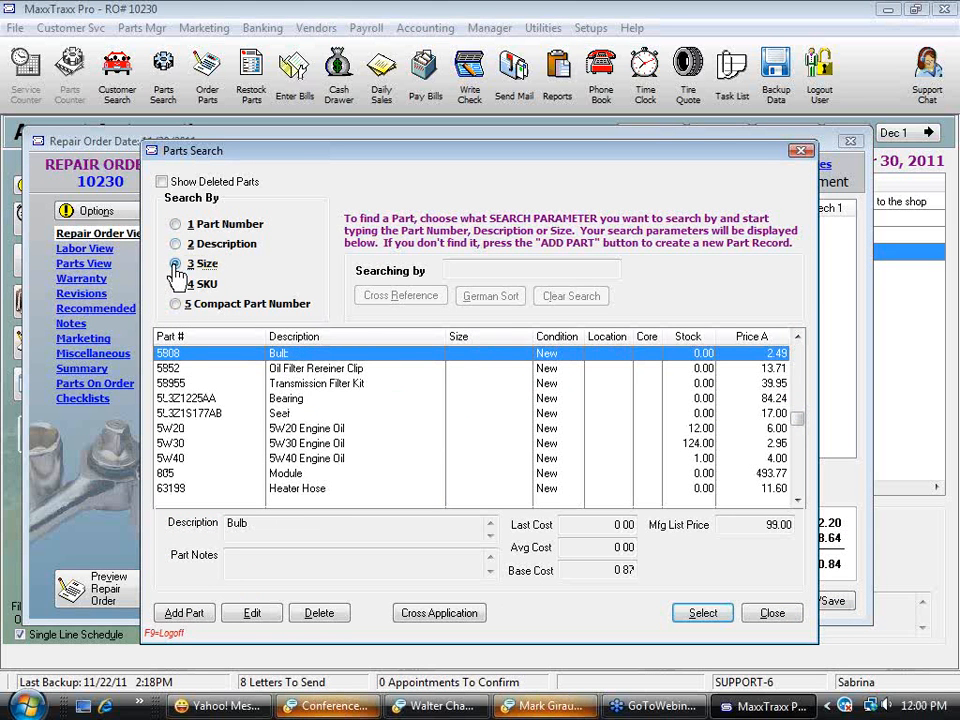
{"action": "type", "text": "2"}
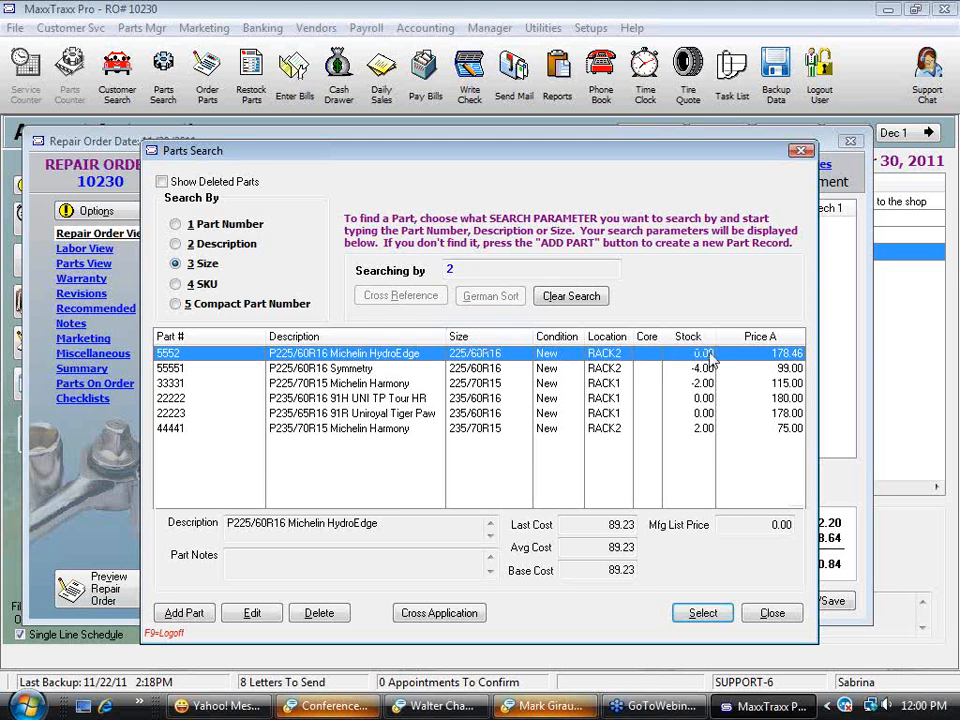
Step: Check the stock of the P235/70R15 Michelin Harmony tire, part 44441, and close the parts search
{"action": "left_click", "coordinate": [704, 432]}
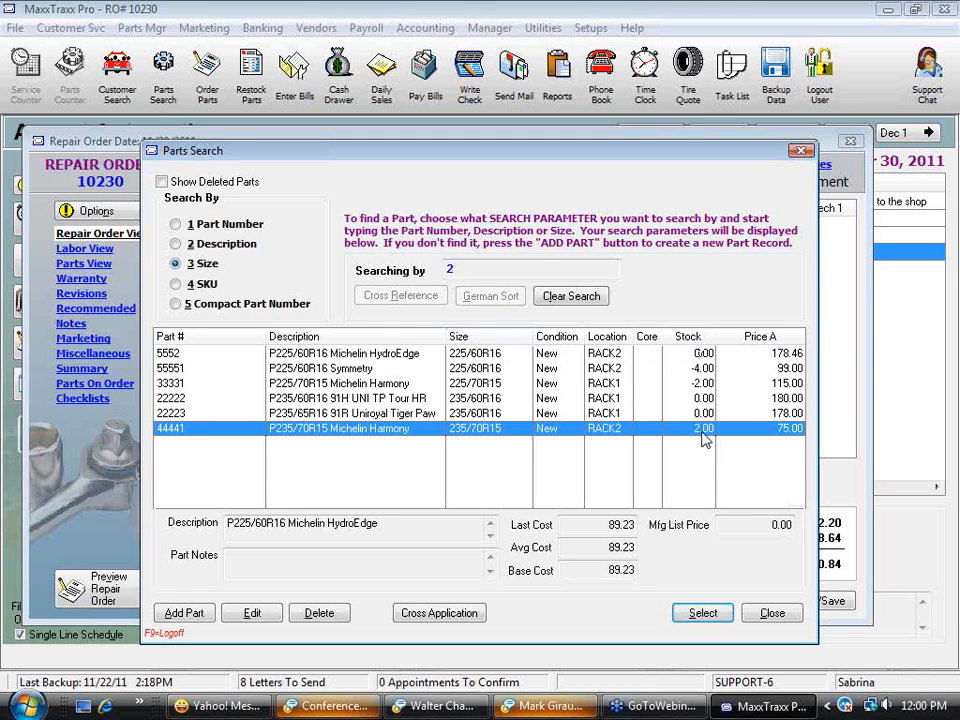
{"action": "left_click", "coordinate": [762, 613]}
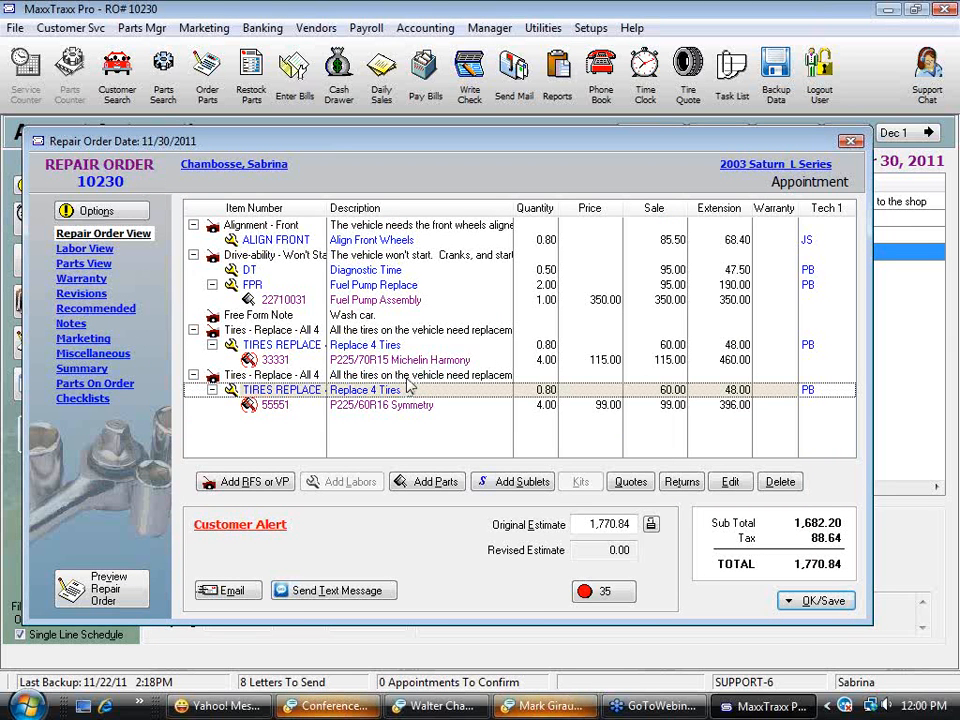
Step: Delete the four-tire replacement service with the P225/70R15 Michelin Harmony tires from the repair order, recommending it for a future visit
{"action": "left_click", "coordinate": [411, 377]}
{"action": "left_click", "coordinate": [436, 331]}
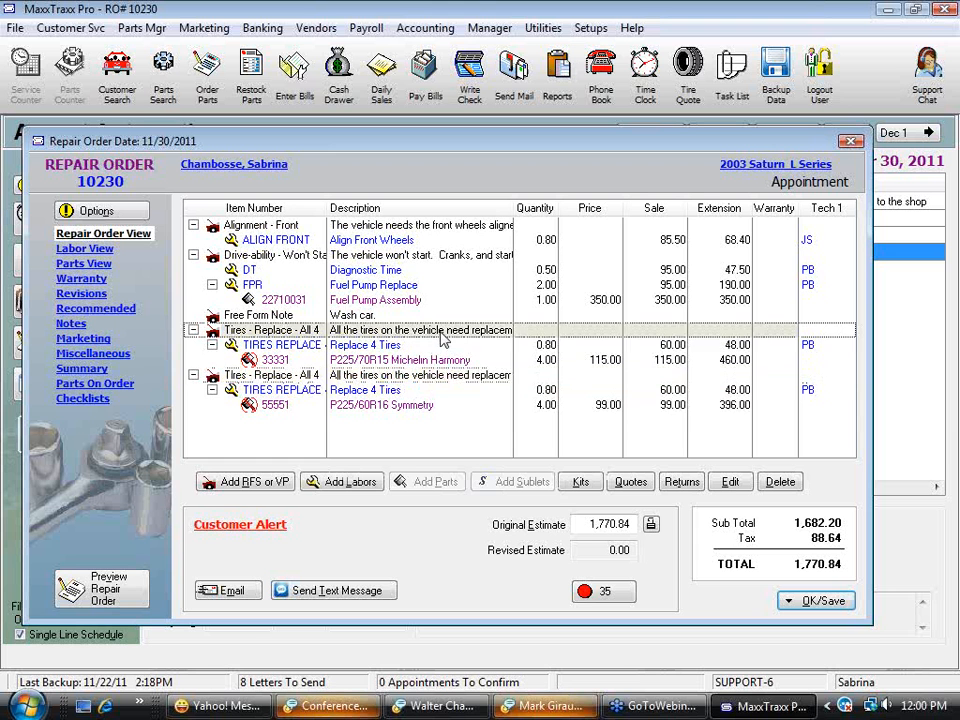
{"action": "left_click", "coordinate": [434, 379]}
{"action": "left_click", "coordinate": [458, 332]}
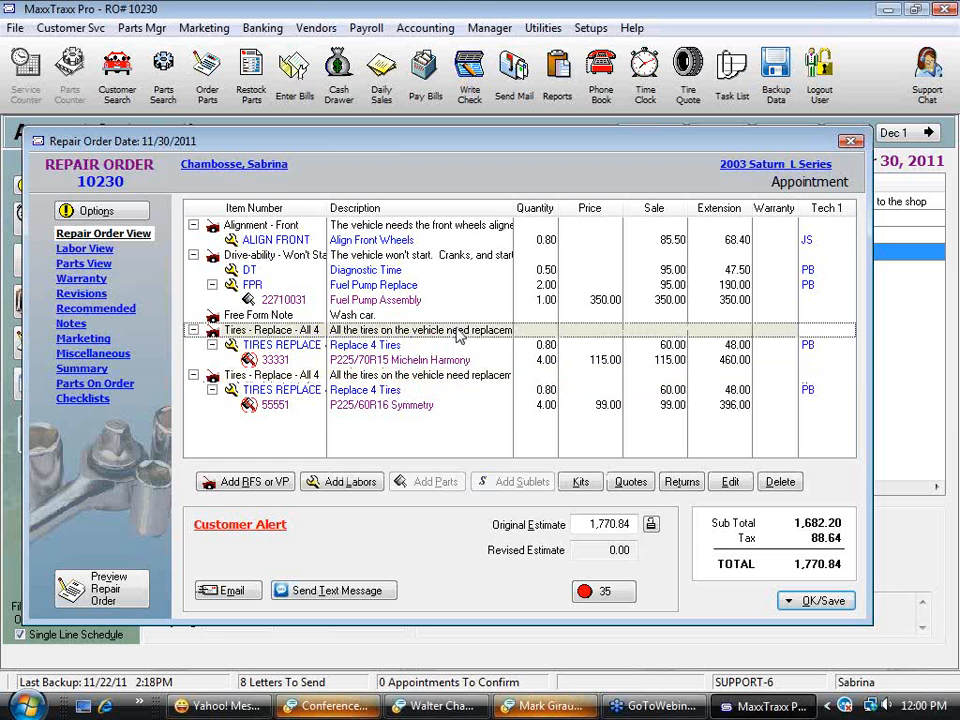
{"action": "right_click", "coordinate": [459, 333]}
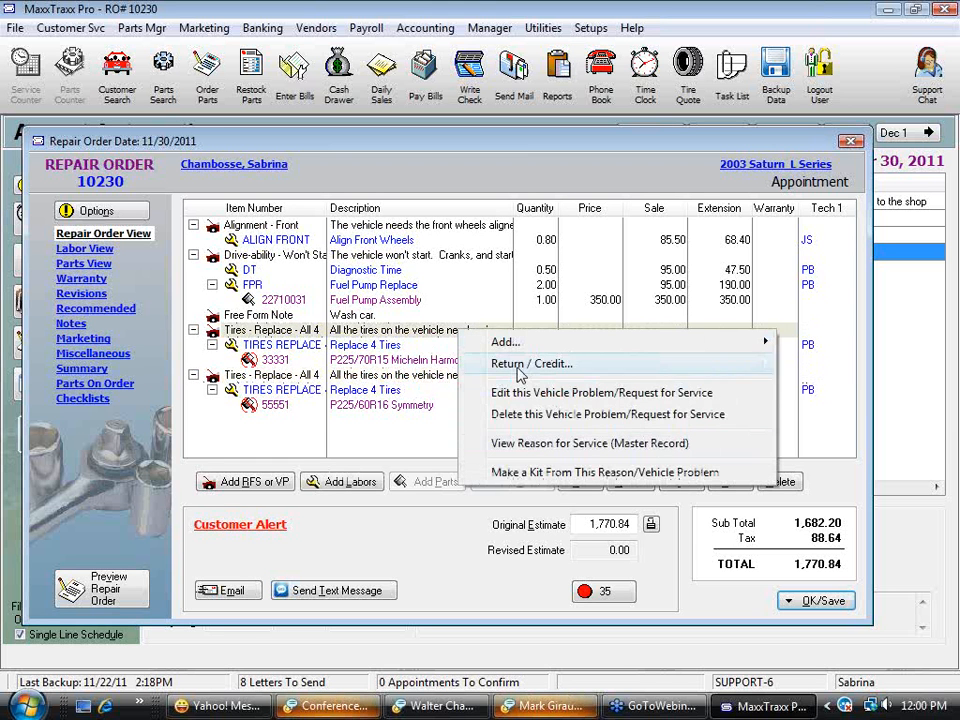
{"action": "left_click", "coordinate": [511, 414]}
{"action": "left_click", "coordinate": [456, 390]}
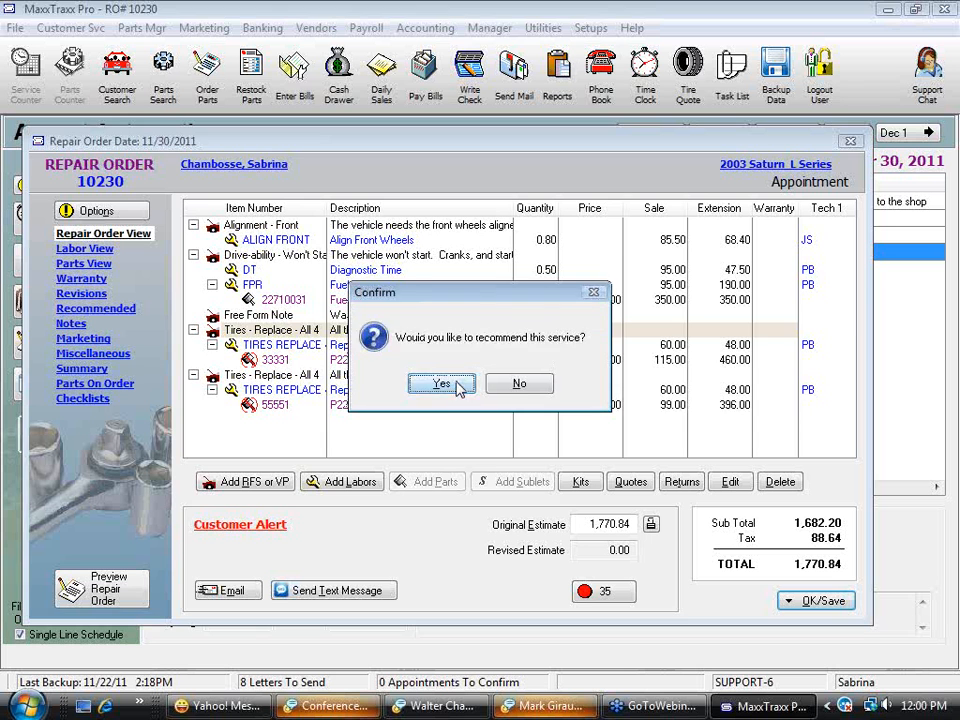
{"action": "left_click", "coordinate": [439, 386]}
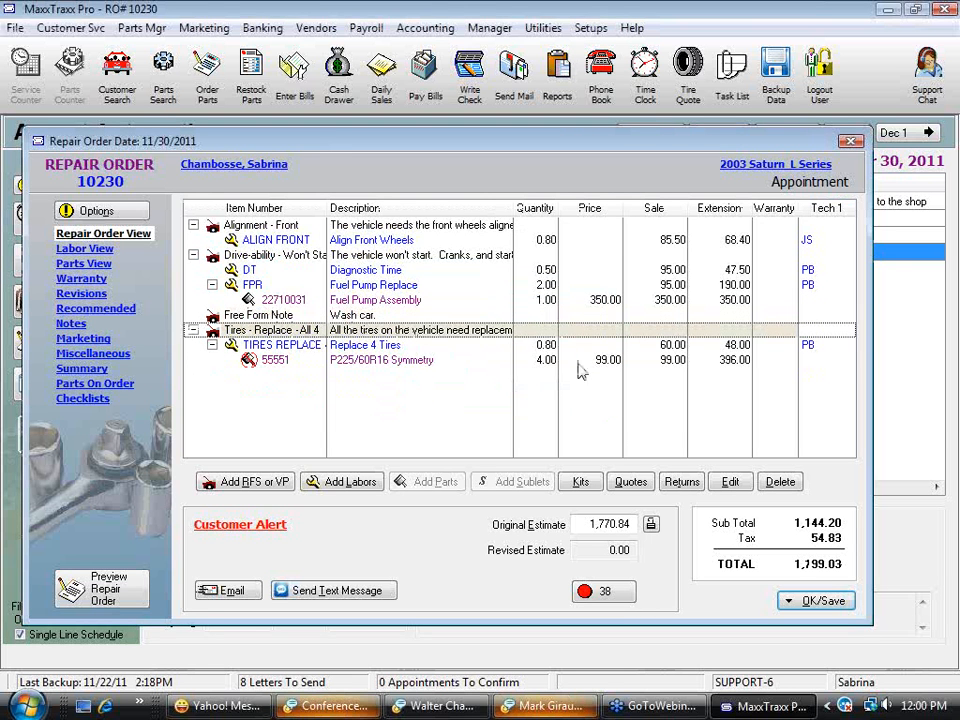
Step: Delete the remaining four-tire replacement service with the P225/60R16 Symmetry tires and keep it as a recommendation
{"action": "left_click", "coordinate": [781, 482]}
{"action": "left_click", "coordinate": [441, 384]}
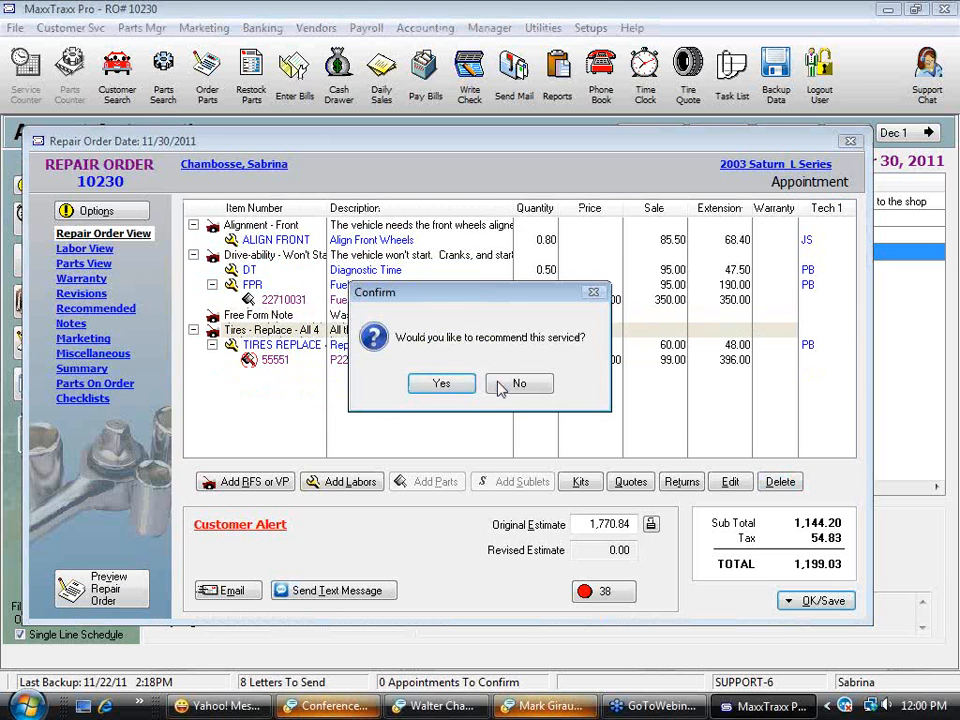
{"action": "left_click", "coordinate": [446, 386]}
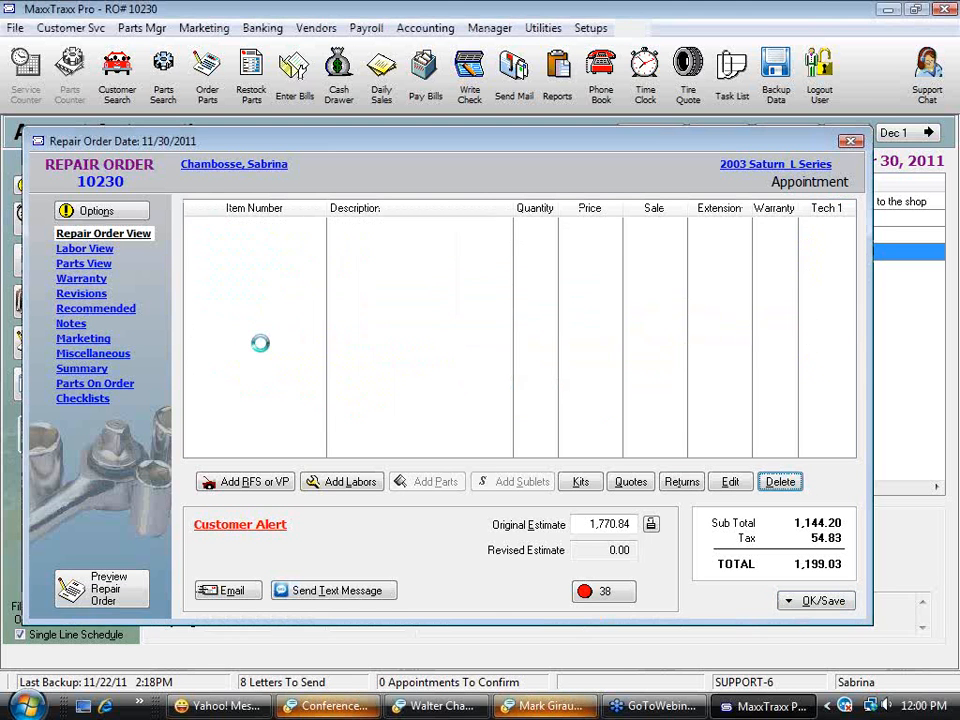
Step: Compare the two tire replacement entries in the recommended services and return to the repair order's main view
{"action": "left_click", "coordinate": [120, 312]}
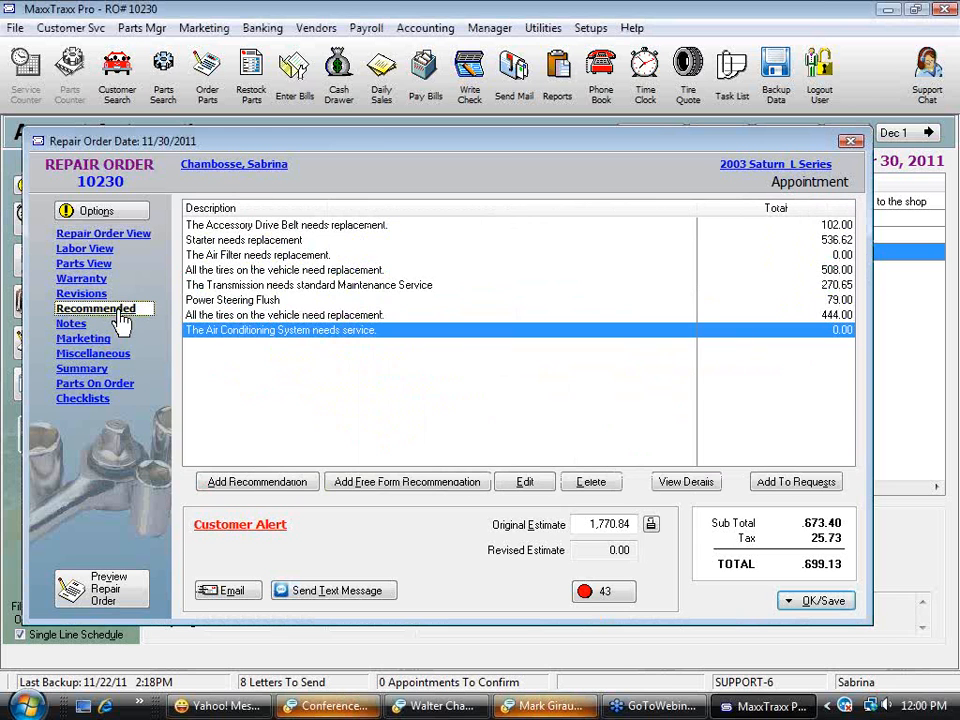
{"action": "left_click", "coordinate": [268, 316]}
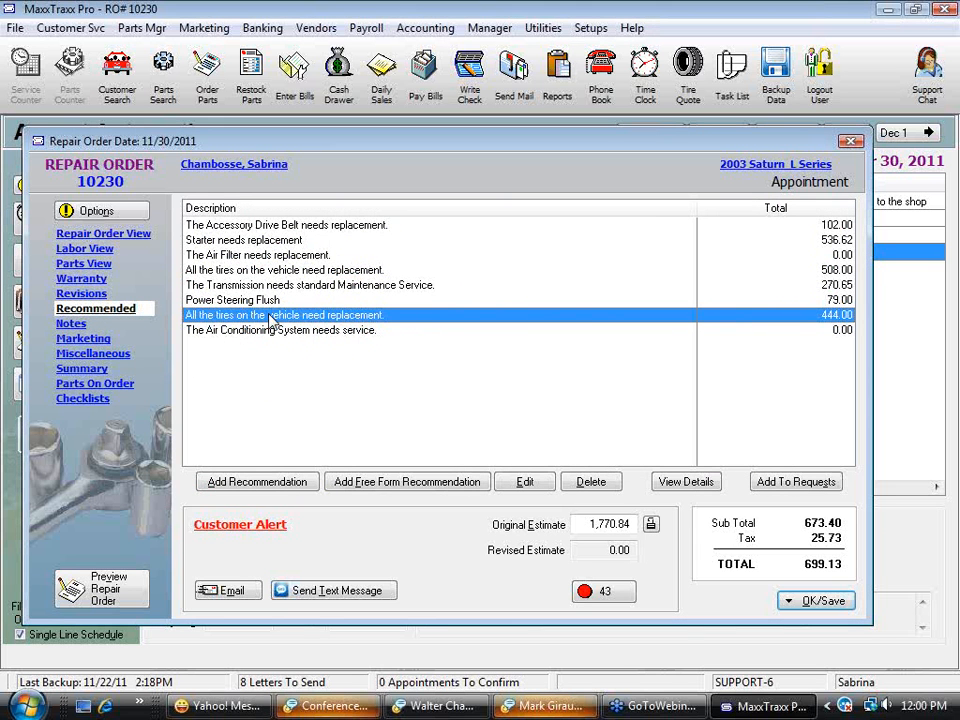
{"action": "left_click", "coordinate": [328, 271]}
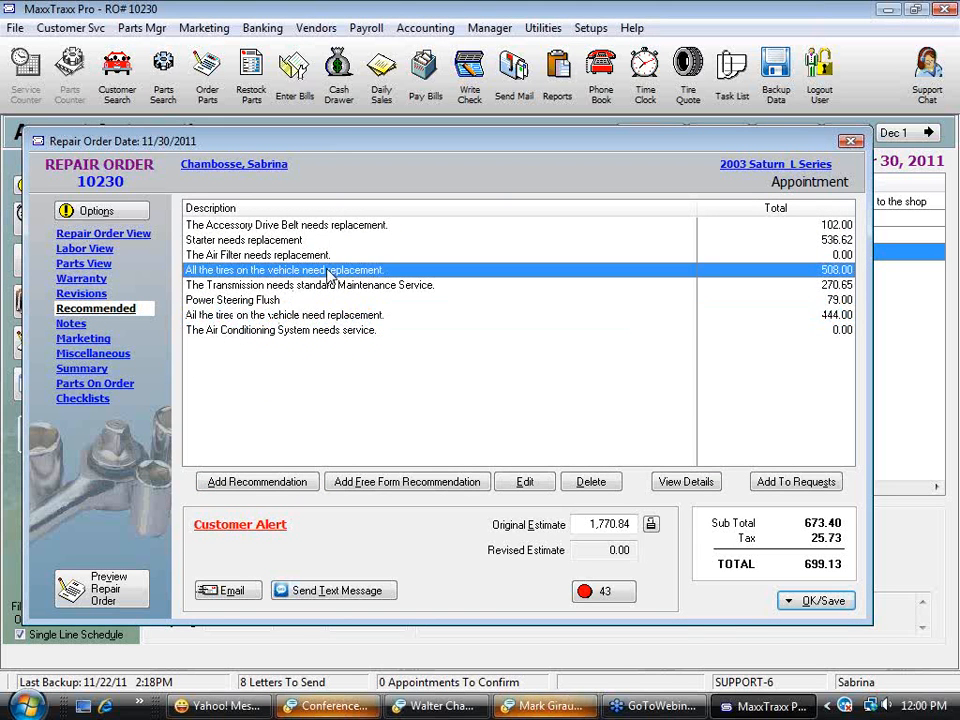
{"action": "left_click", "coordinate": [311, 316]}
{"action": "left_click", "coordinate": [330, 272]}
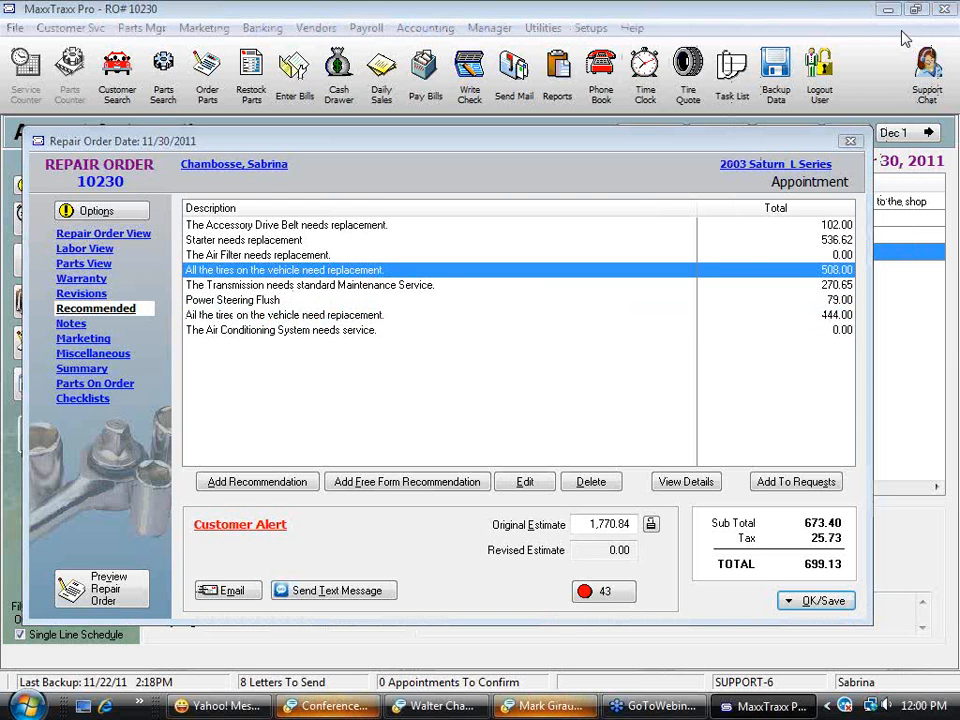
{"action": "left_click", "coordinate": [98, 235]}
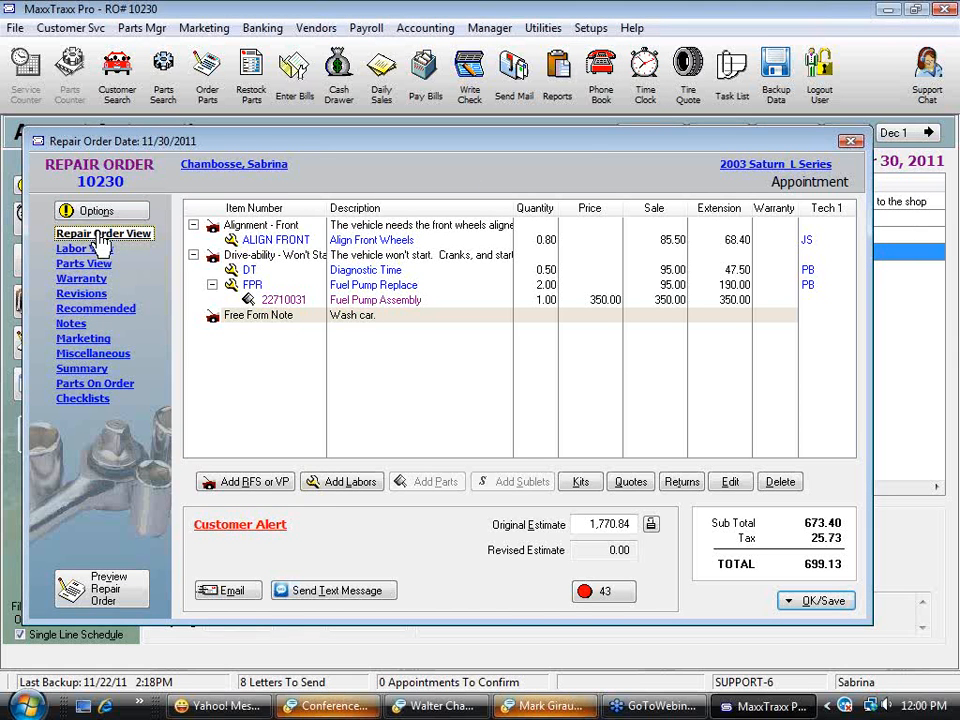
Step: Open the tire quote wizard and find tires by size 225
{"action": "left_click", "coordinate": [690, 70]}
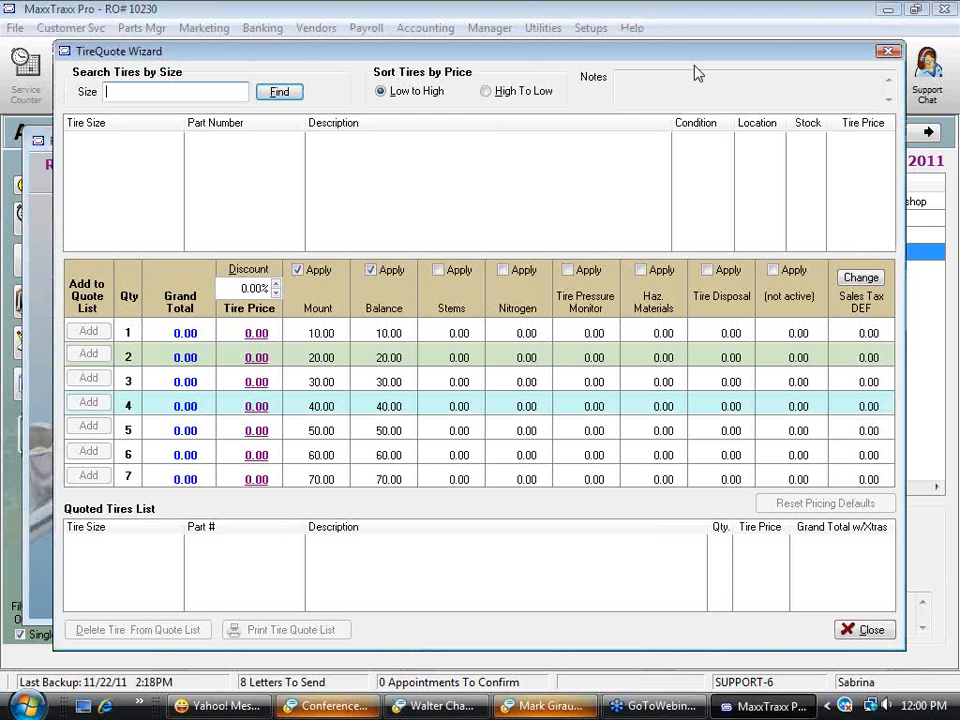
{"action": "left_click", "coordinate": [270, 93]}
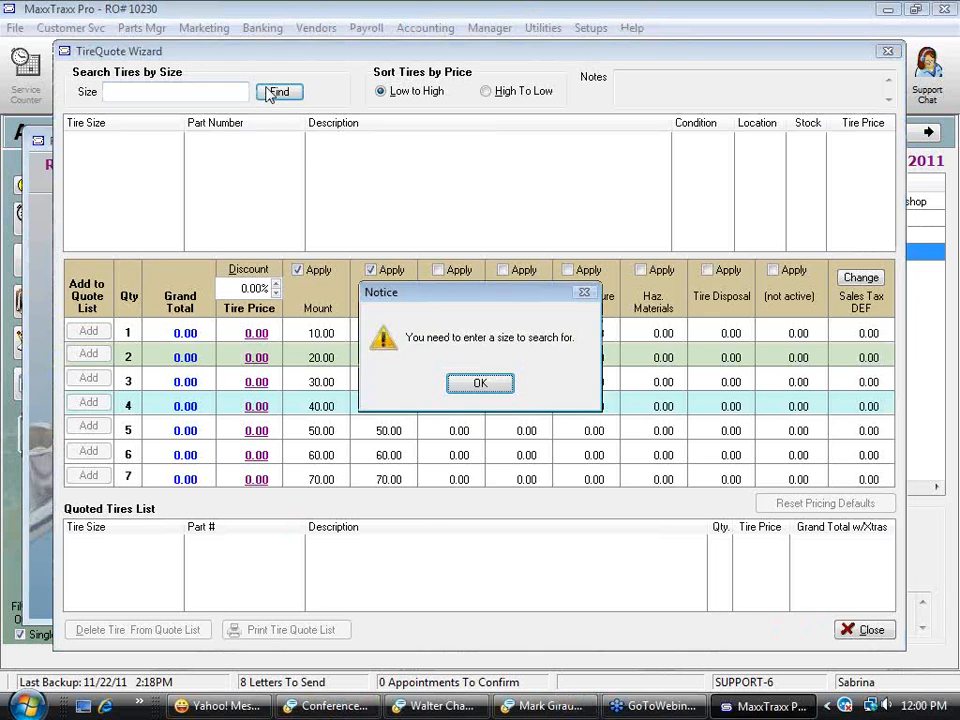
{"action": "left_click", "coordinate": [480, 383]}
{"action": "type", "text": "223"}
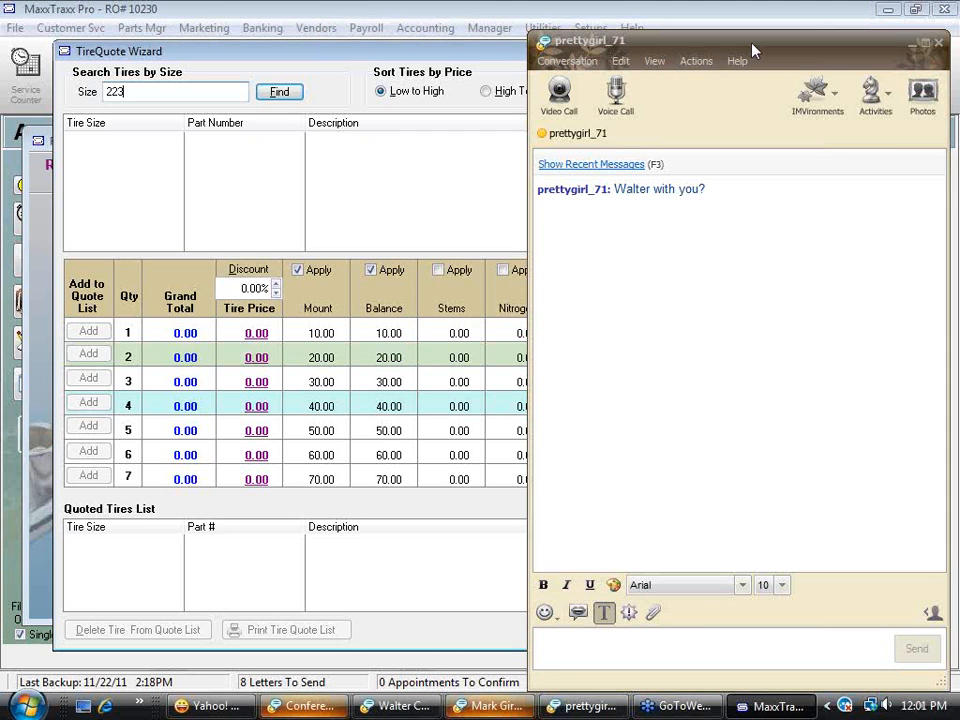
{"action": "left_click", "coordinate": [563, 34]}
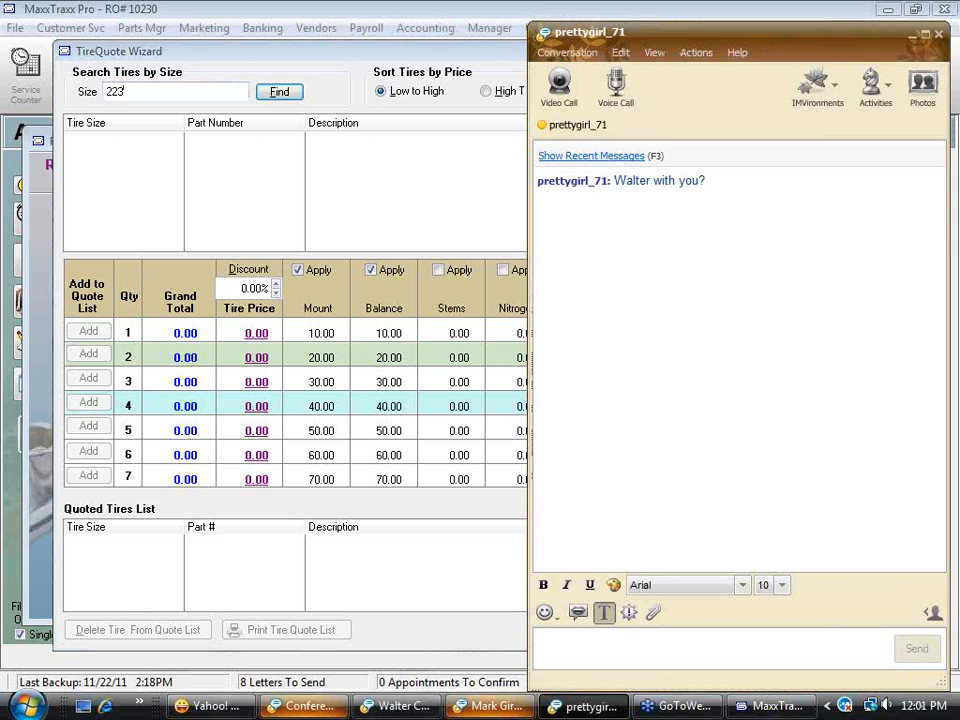
{"action": "left_click", "coordinate": [502, 27]}
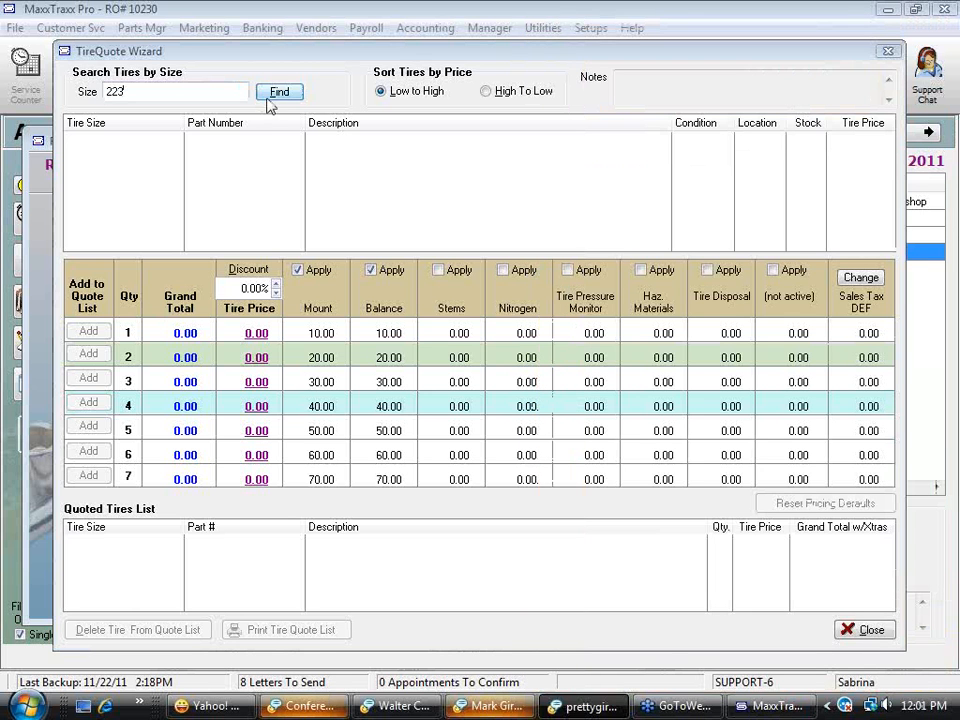
{"action": "left_click", "coordinate": [165, 91]}
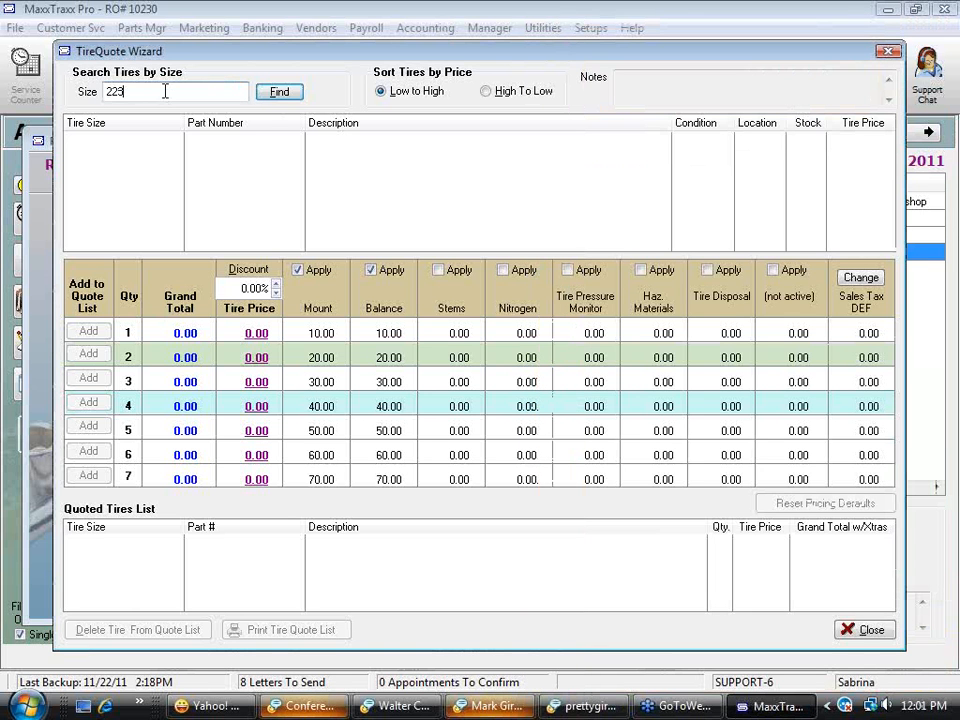
{"action": "left_click", "coordinate": [279, 92]}
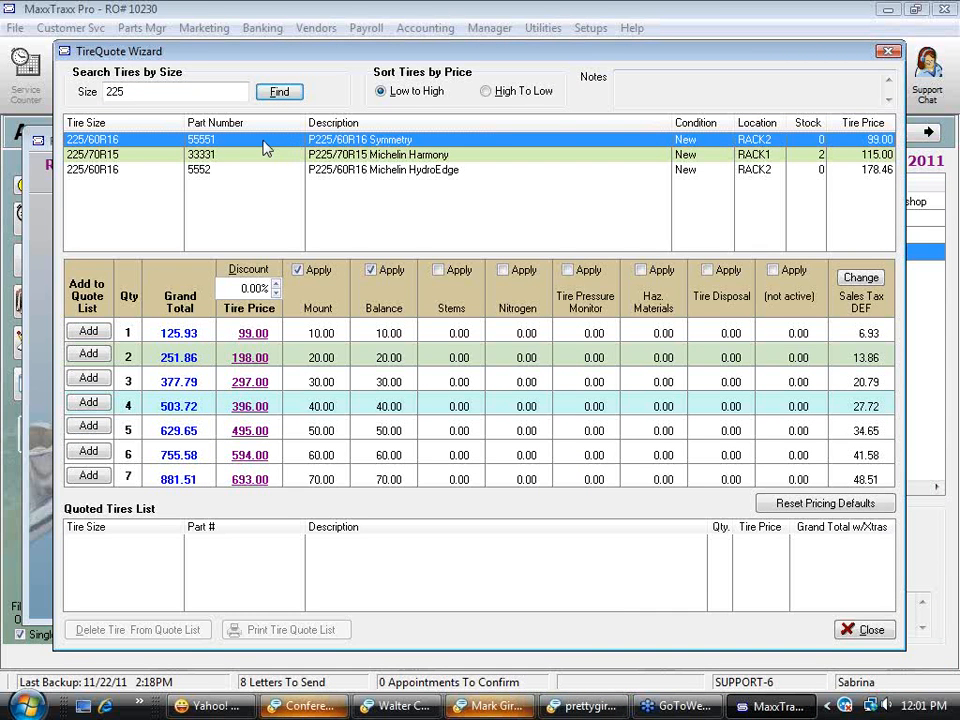
Step: Add four each of the P225/60R16 Symmetry, P225/70R15 Michelin Harmony and P225/60R16 Michelin HydroEdge tires to the quote list
{"action": "left_click", "coordinate": [90, 402]}
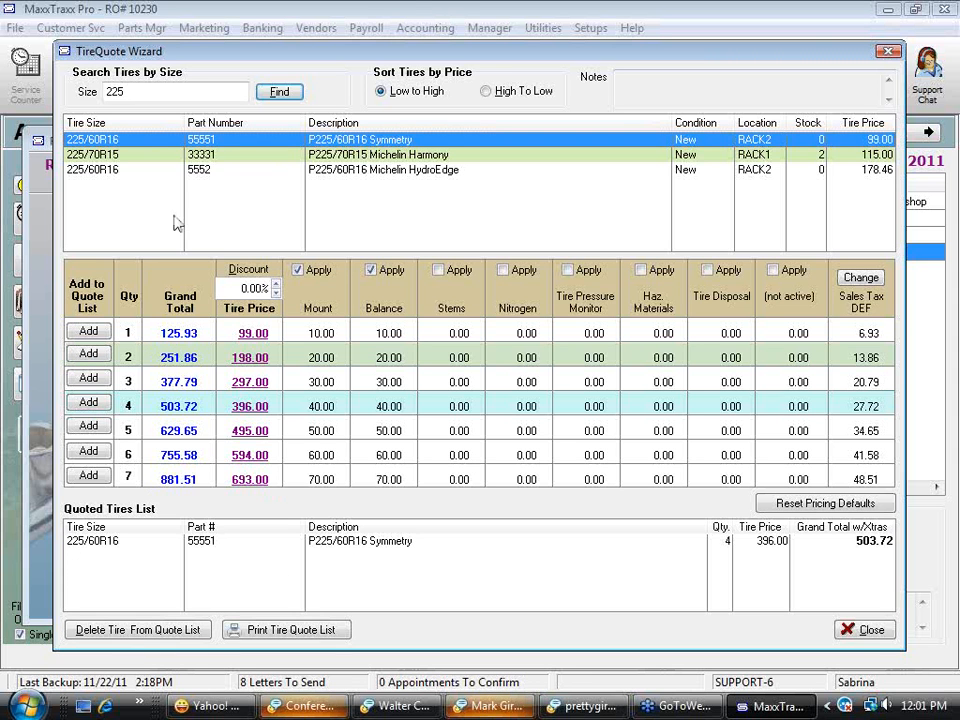
{"action": "left_click", "coordinate": [205, 162]}
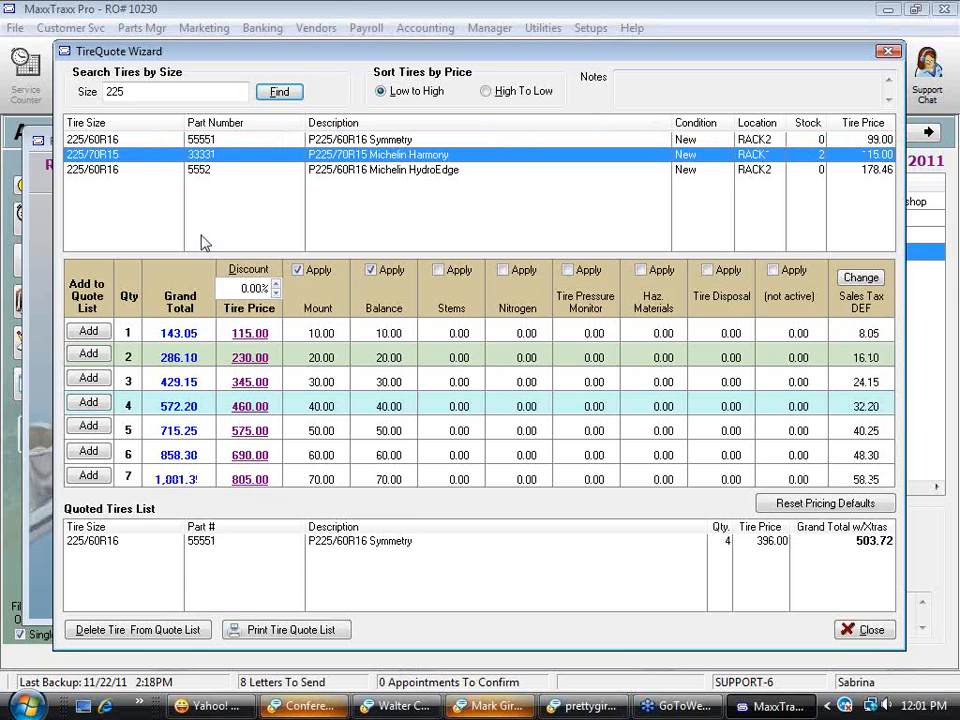
{"action": "left_click", "coordinate": [97, 404]}
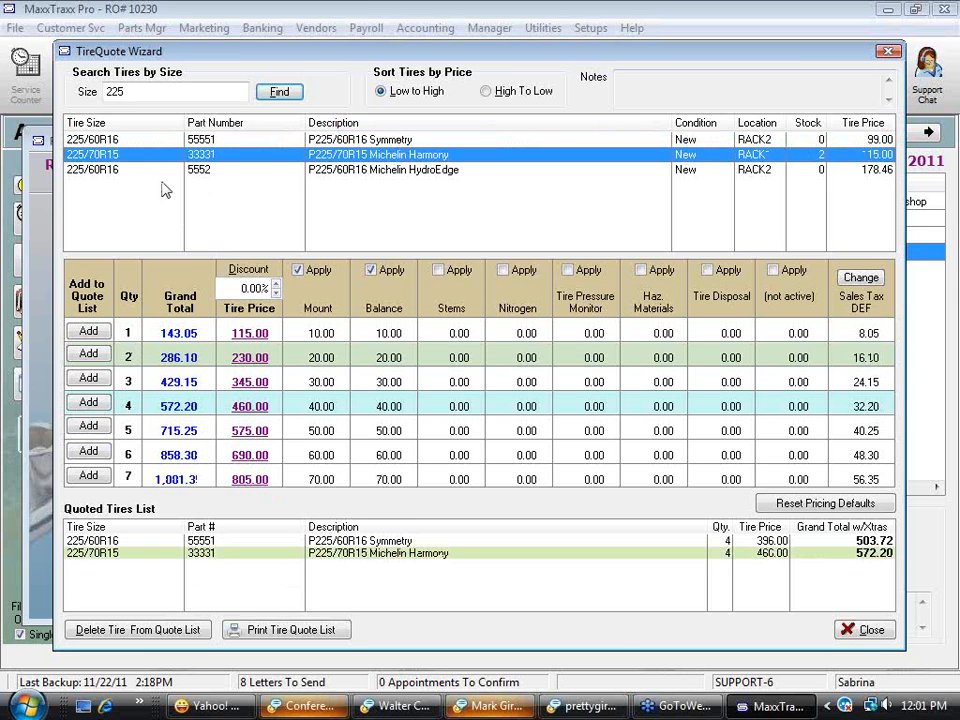
{"action": "left_click", "coordinate": [117, 172]}
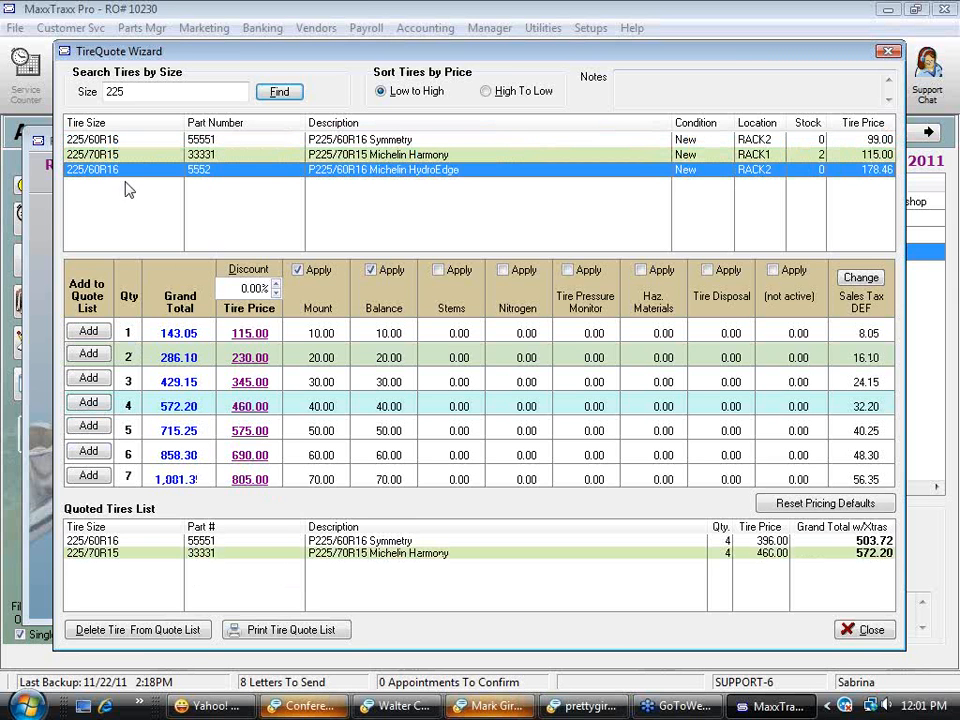
{"action": "left_click", "coordinate": [88, 403]}
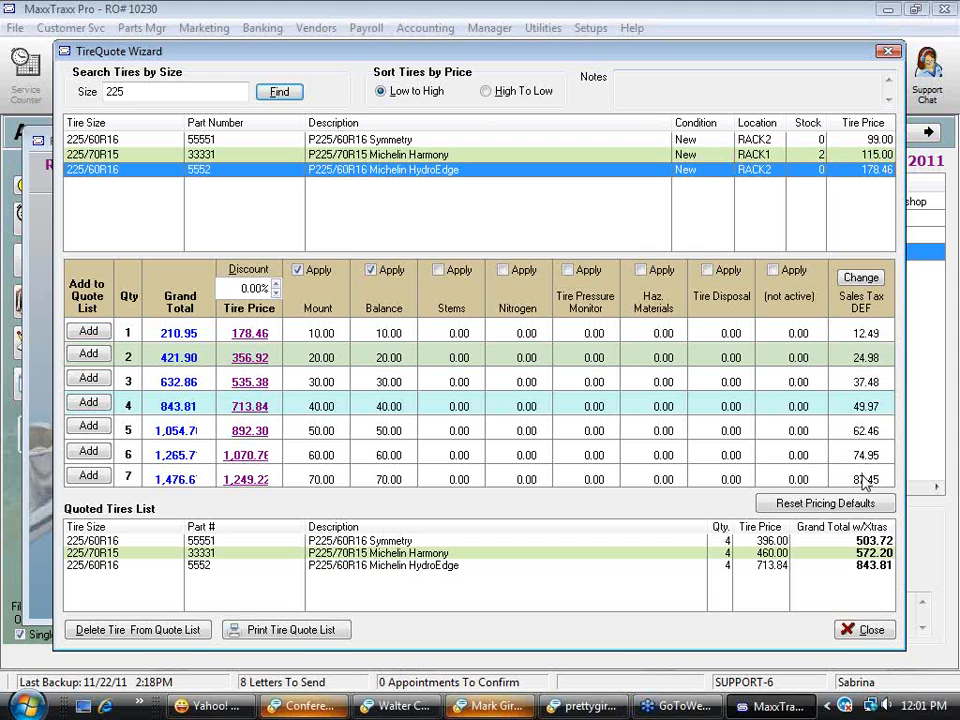
Step: Preview the tire quote report enlarged to page width, review the quoted tires and included items, and close it
{"action": "left_click", "coordinate": [298, 630]}
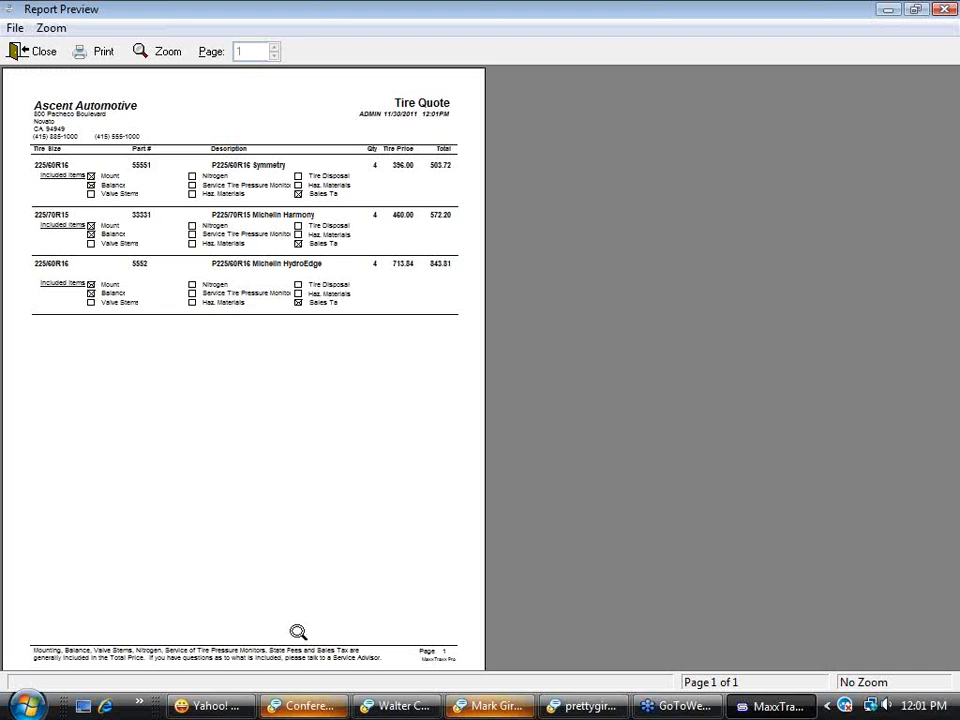
{"action": "left_click", "coordinate": [300, 446]}
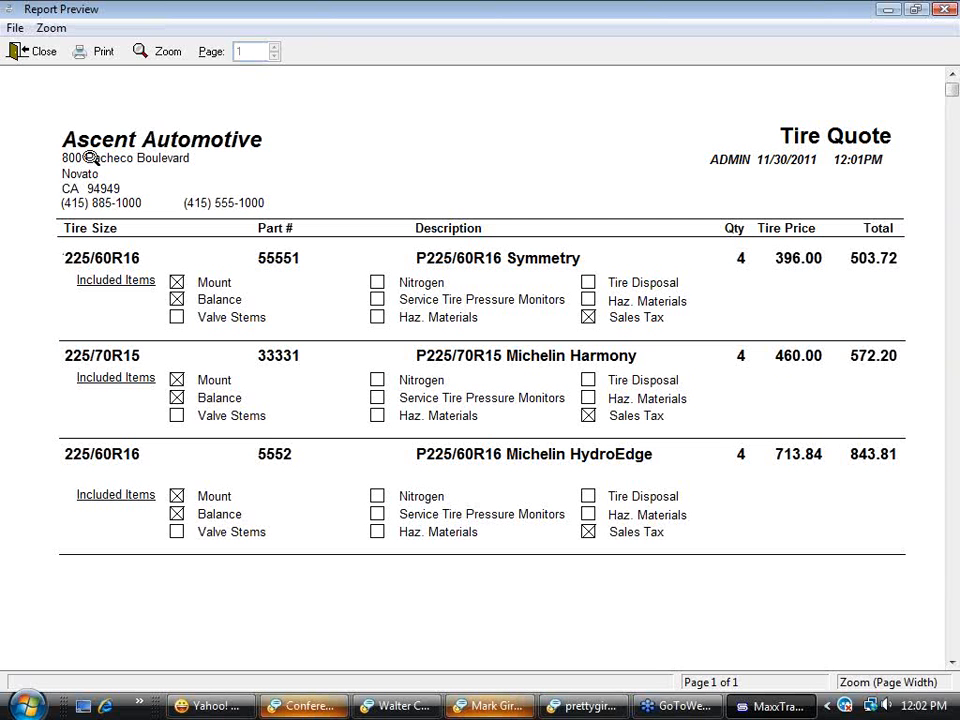
{"action": "left_click", "coordinate": [40, 53]}
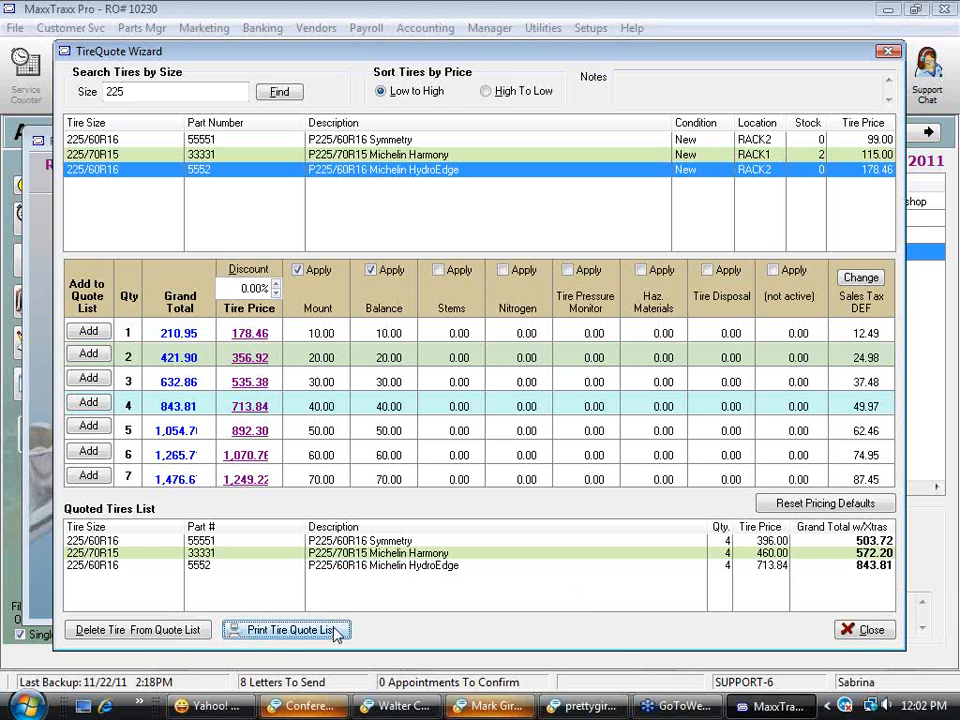
Step: Print the tire quote list through CutePDF Writer and save the PDF on the desktop, named with a first name plus "Tire Quote"
{"action": "left_click", "coordinate": [299, 637]}
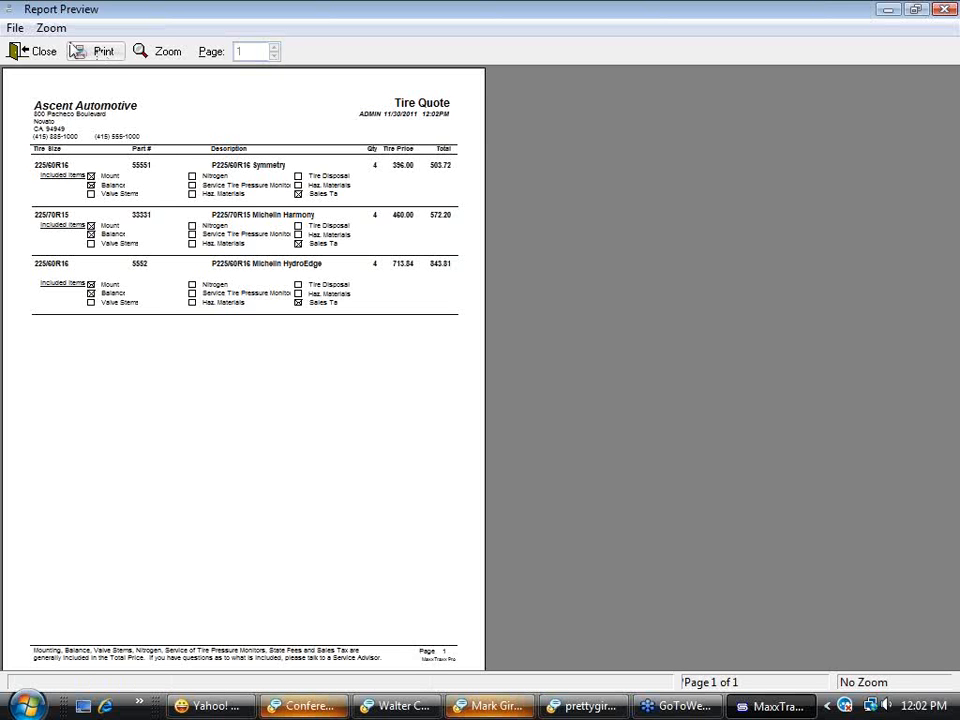
{"action": "left_click", "coordinate": [104, 52]}
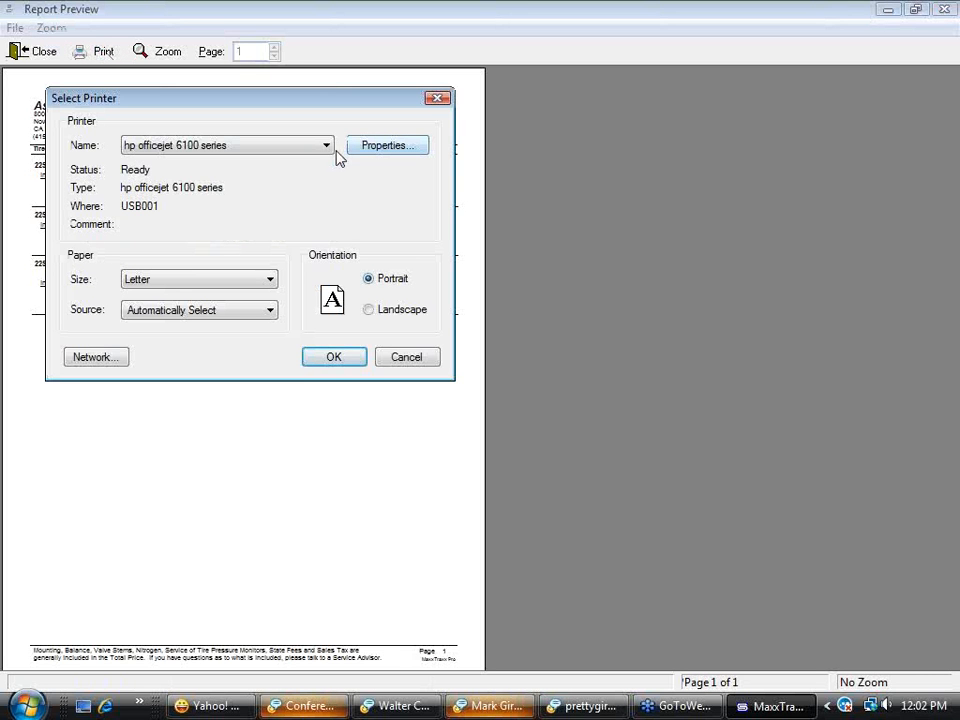
{"action": "left_click", "coordinate": [262, 148]}
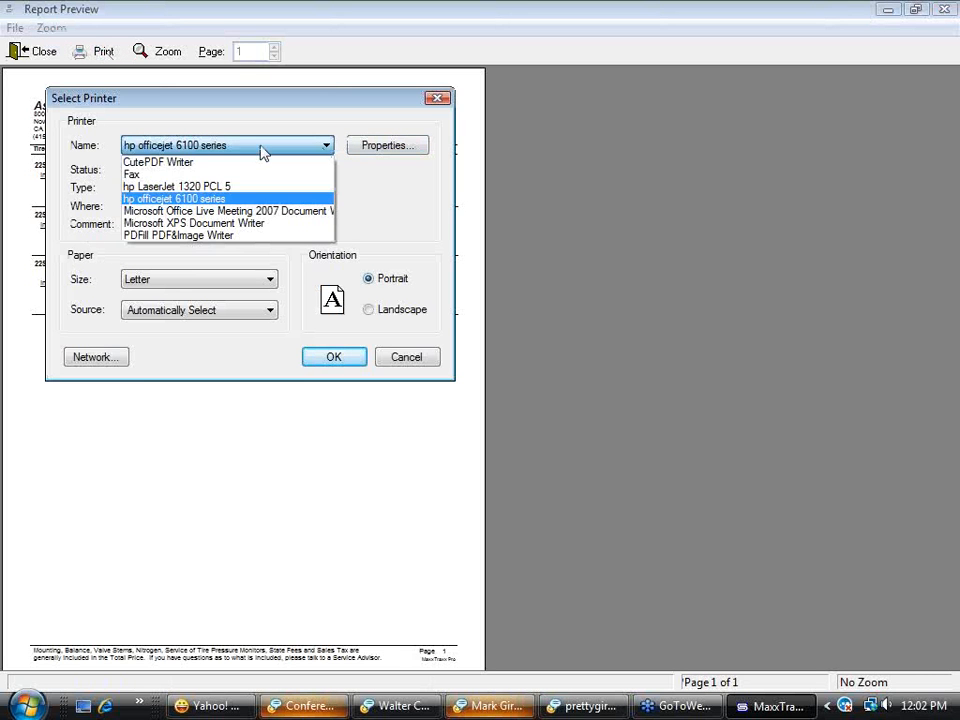
{"action": "left_click", "coordinate": [200, 163]}
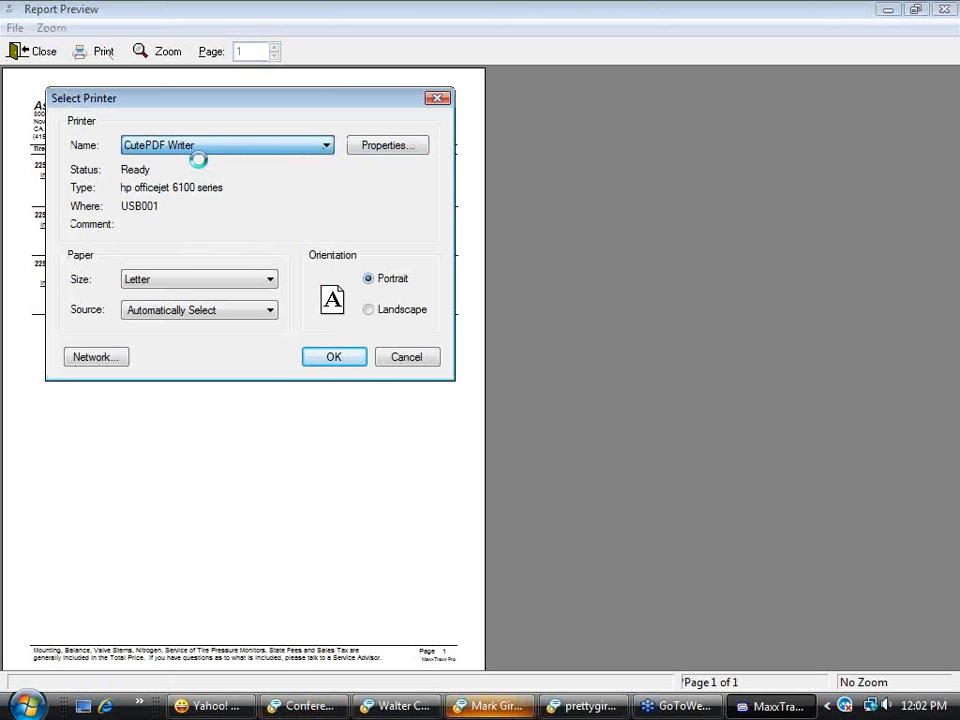
{"action": "left_click", "coordinate": [331, 360]}
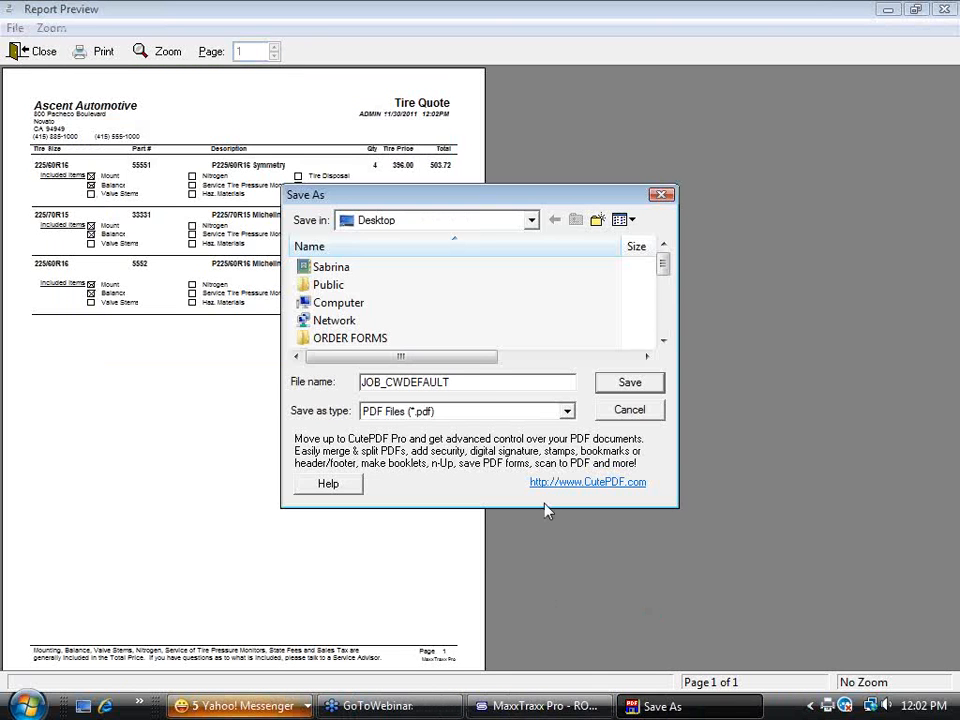
{"action": "type", "text": "Randys"}
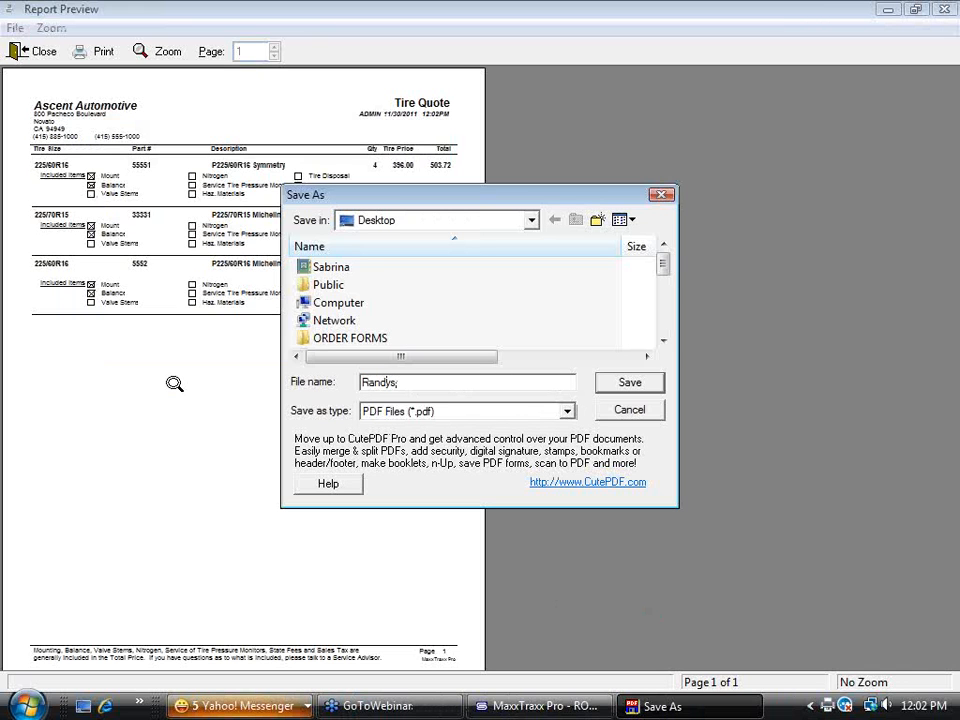
{"action": "type", "text": " Tire Quote"}
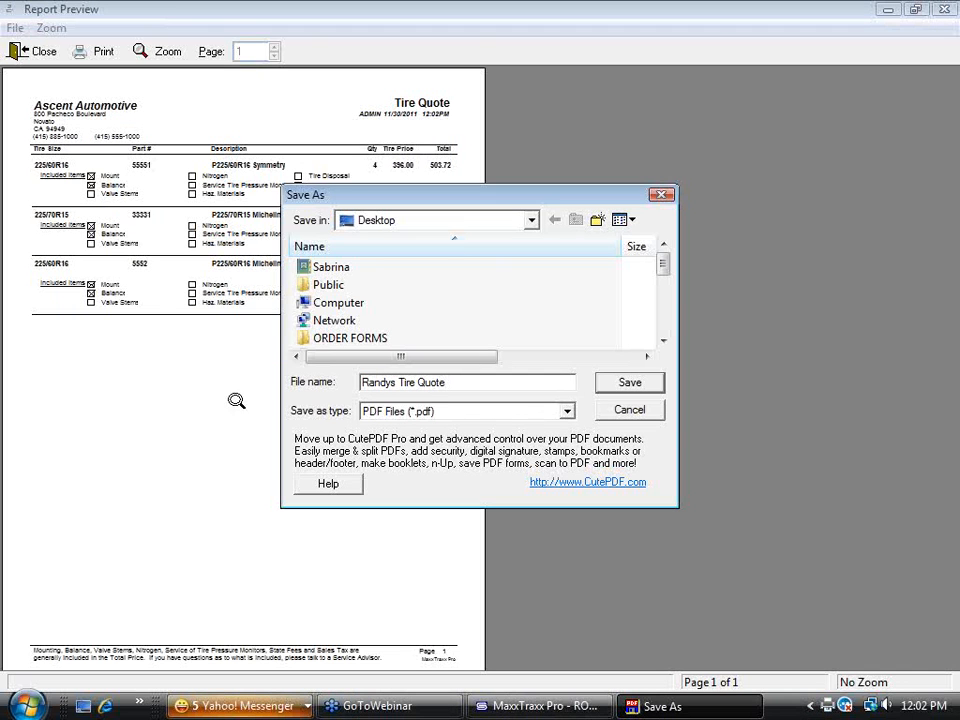
{"action": "left_click", "coordinate": [630, 382]}
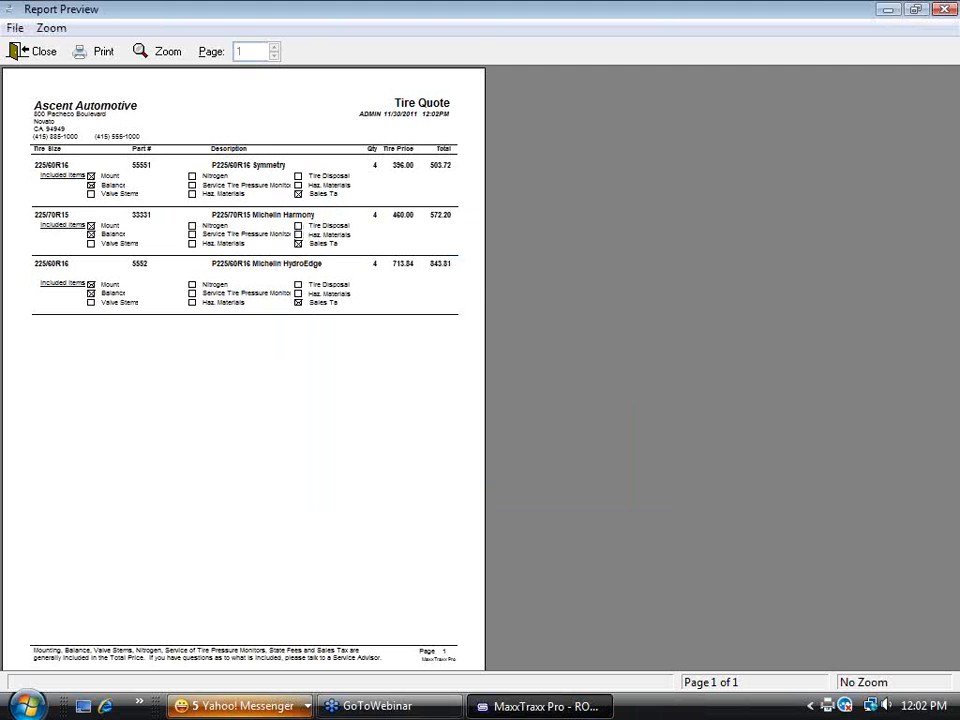
Step: Close the report preview and the tire quote wizard, and save the repair order without printing or changing its status
{"action": "left_click", "coordinate": [945, 10]}
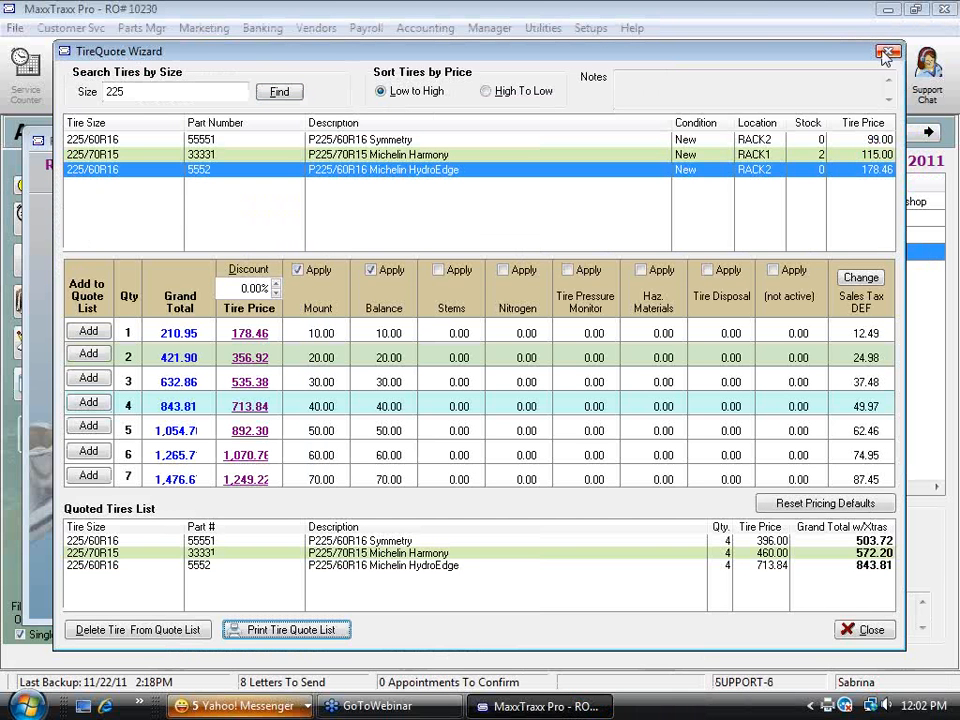
{"action": "left_click", "coordinate": [868, 630]}
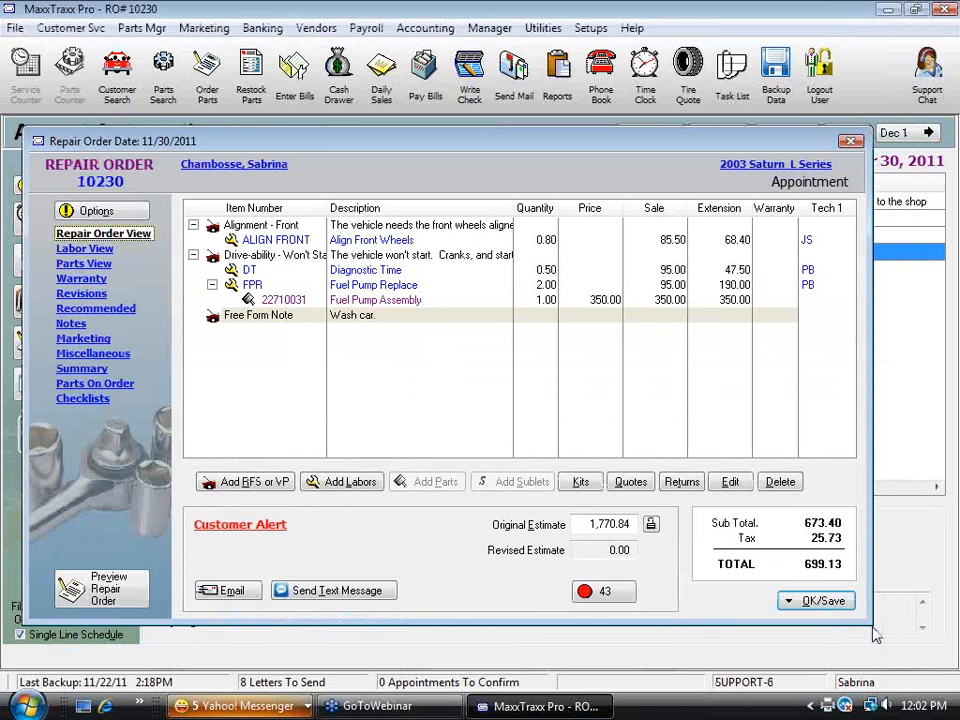
{"action": "left_click", "coordinate": [822, 600]}
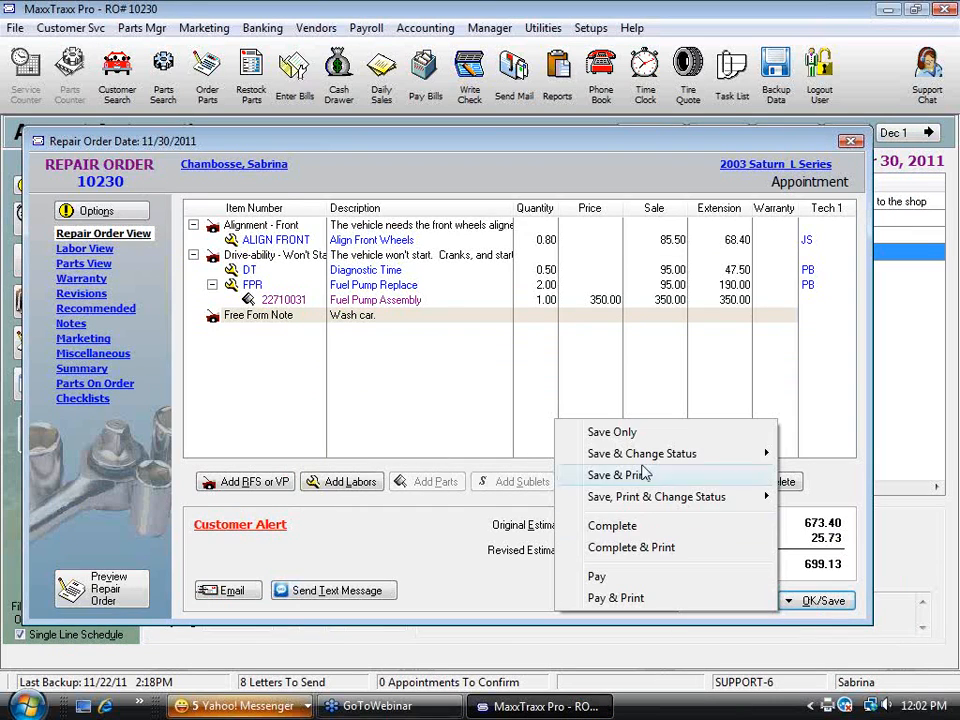
{"action": "left_click", "coordinate": [645, 434]}
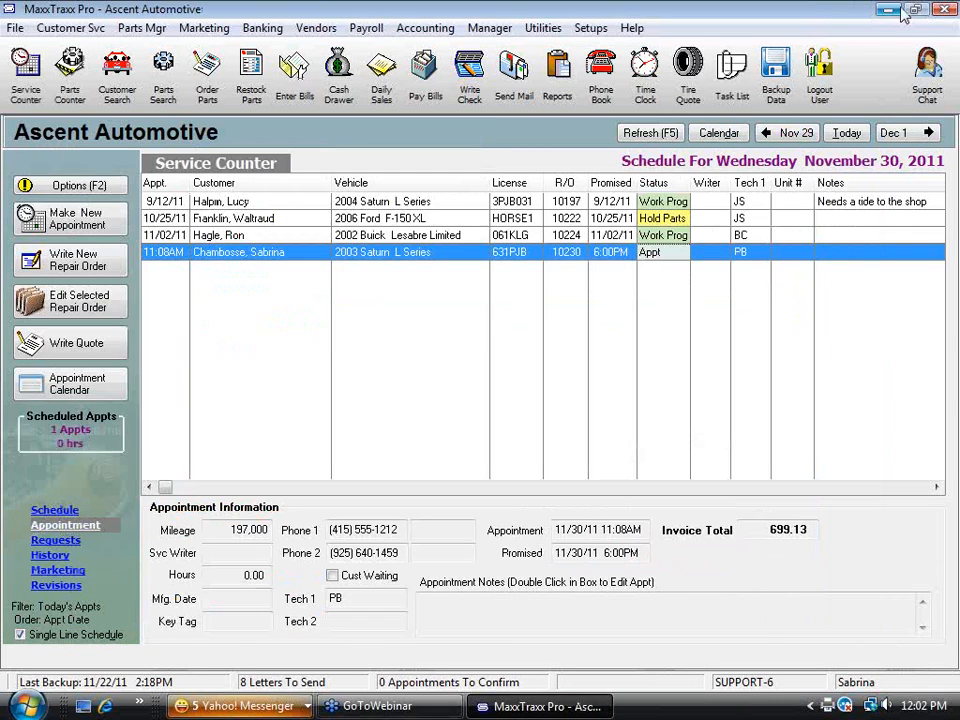
Step: Open the saved tire quote PDF from the desktop, check its contents, and close it
{"action": "left_click", "coordinate": [889, 10]}
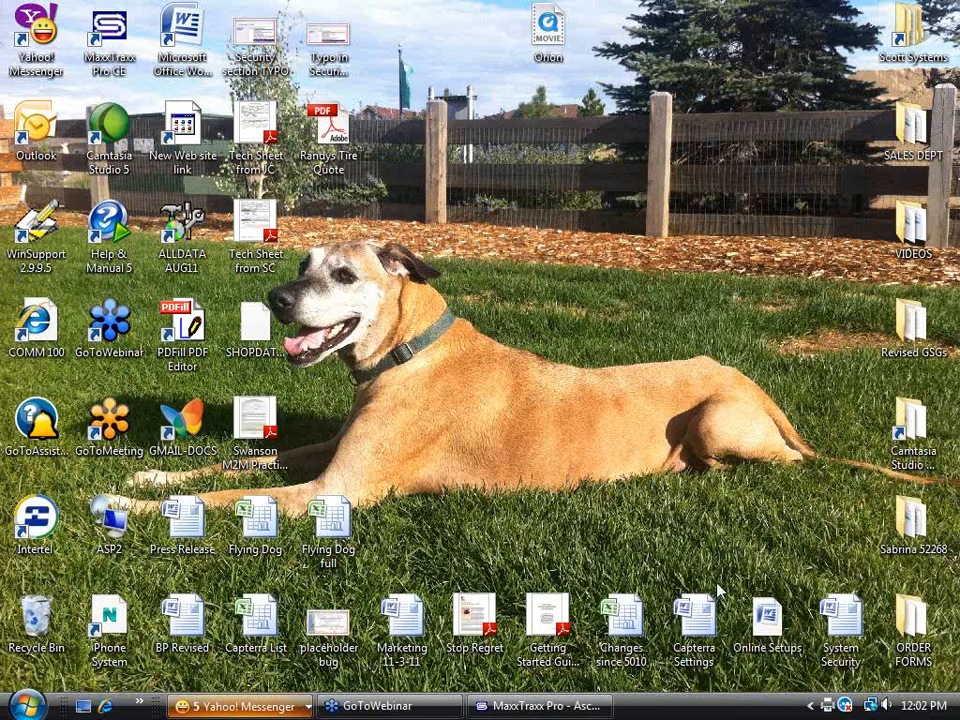
{"action": "double_click", "coordinate": [334, 121]}
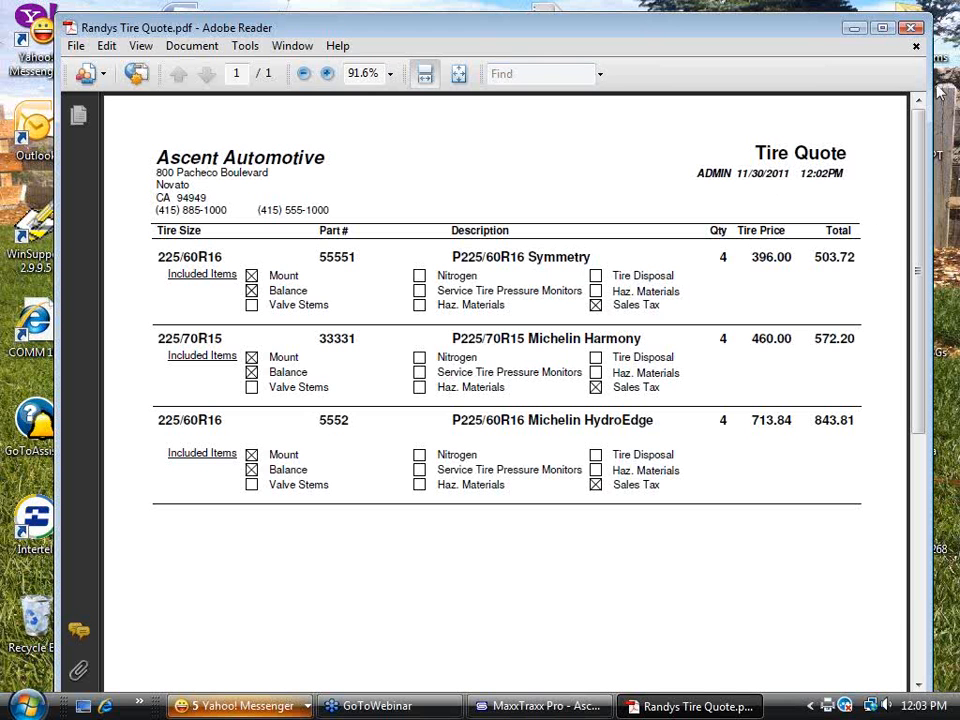
{"action": "left_click", "coordinate": [912, 28]}
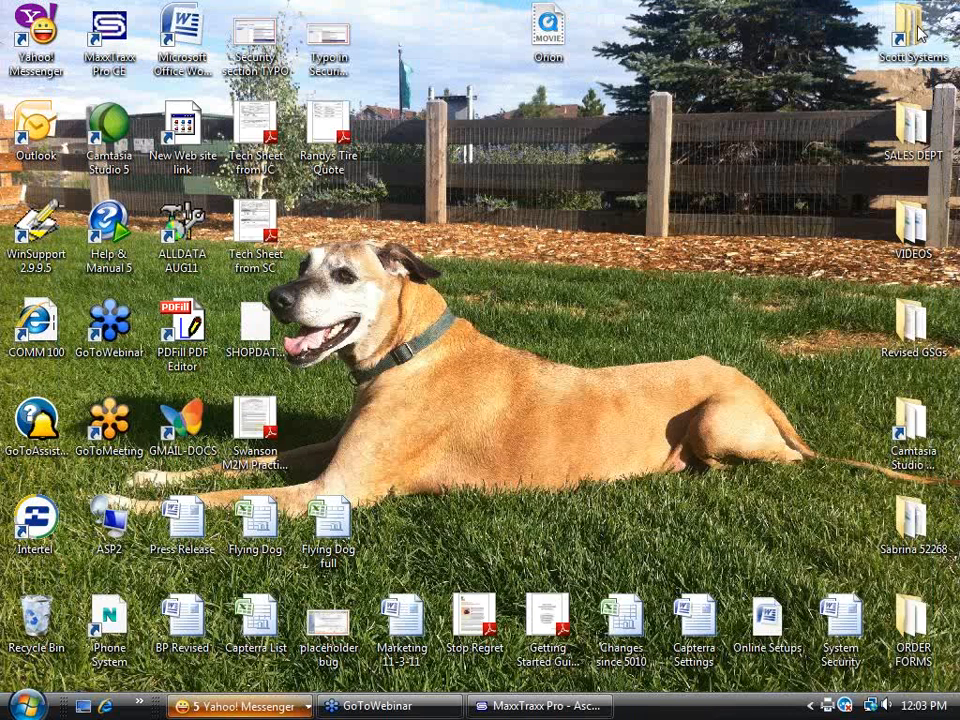
Step: Switch back to MaxxTraxx Pro, reopen the 2003 Saturn L Series repair order, and select its Fuel Pump Assembly line
{"action": "left_click", "coordinate": [557, 710]}
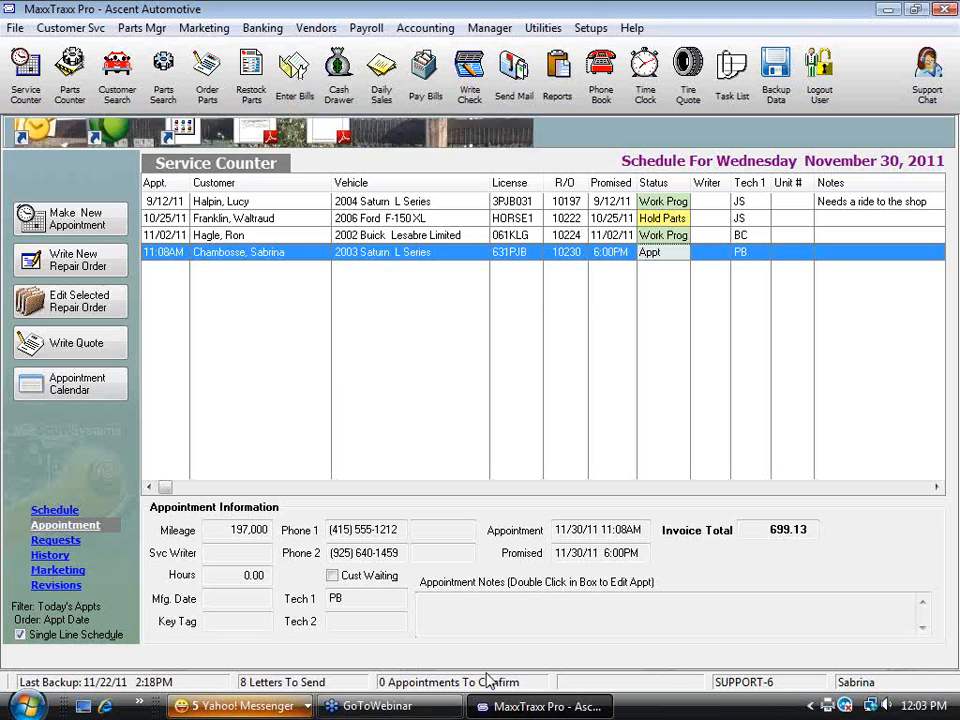
{"action": "double_click", "coordinate": [420, 256]}
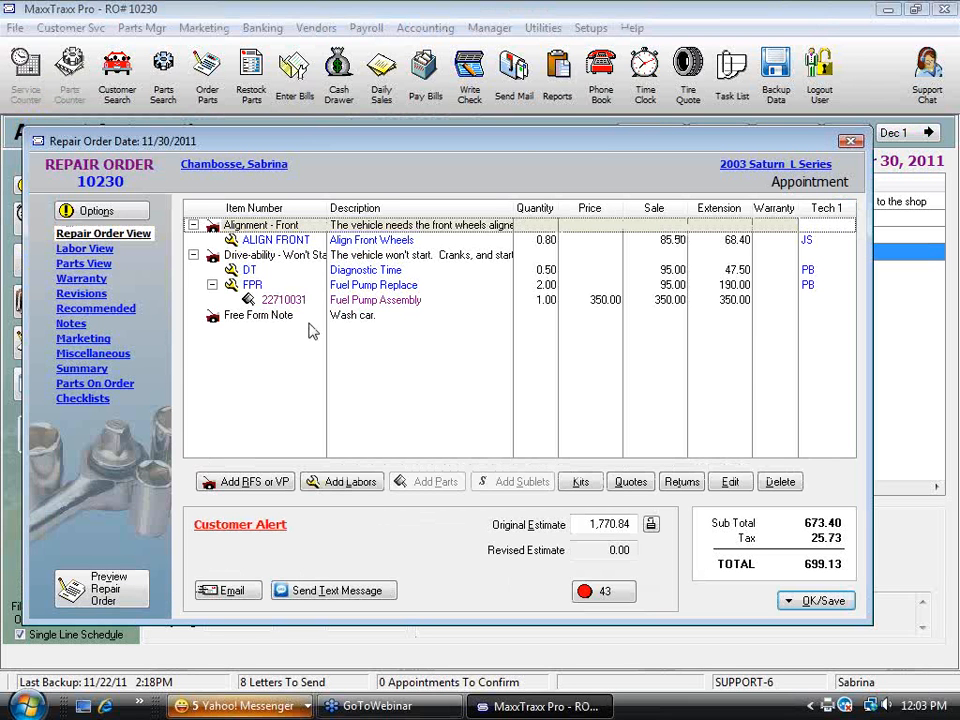
{"action": "left_click", "coordinate": [373, 285]}
{"action": "left_click", "coordinate": [378, 302]}
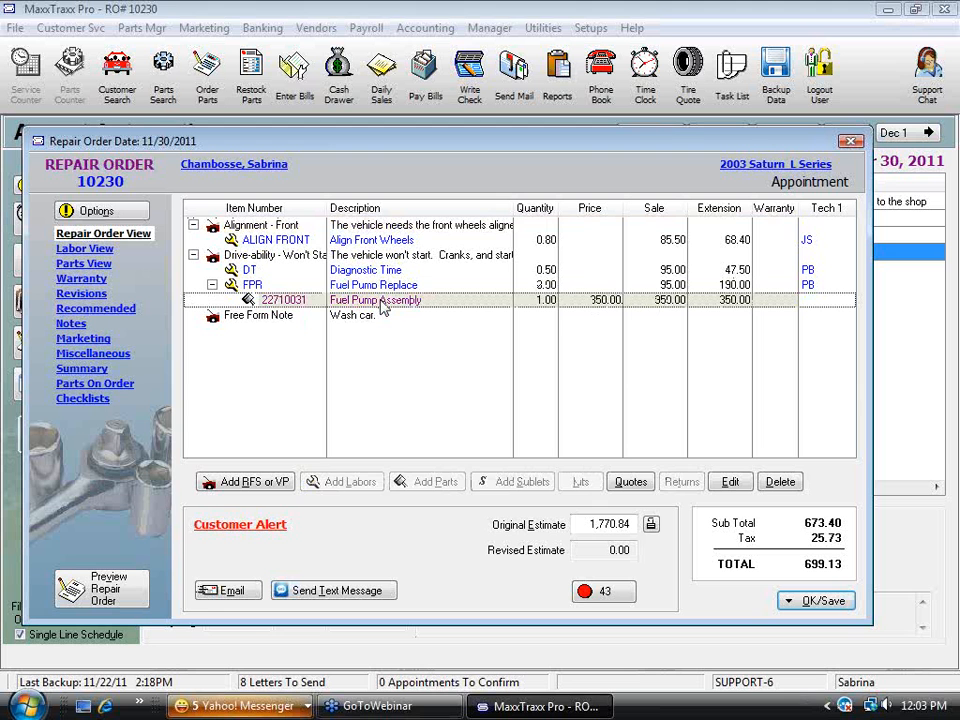
Step: Look through the repair order's labor, parts, revisions, recommended and notes views and the options available for the fuel pump part
{"action": "left_click", "coordinate": [84, 248]}
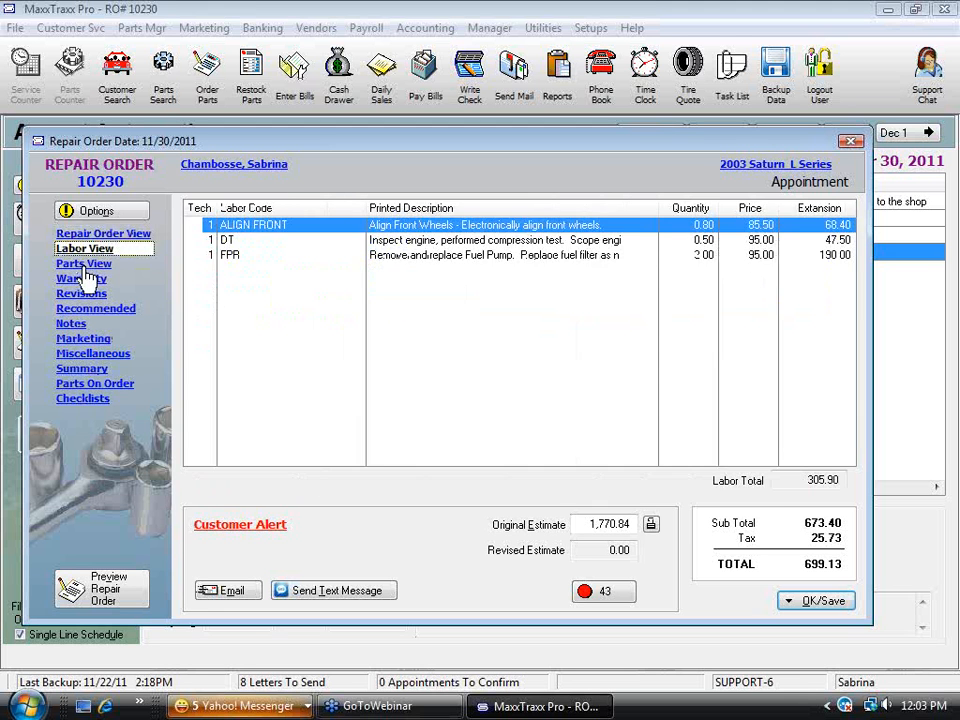
{"action": "left_click", "coordinate": [84, 263]}
{"action": "left_click", "coordinate": [80, 293]}
{"action": "left_click", "coordinate": [95, 308]}
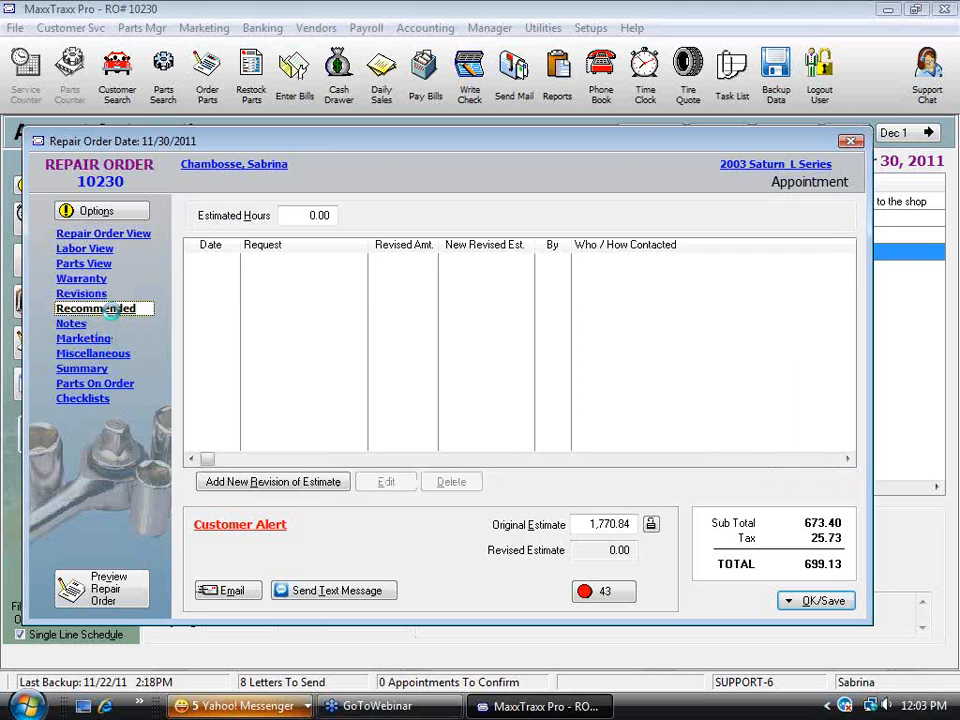
{"action": "left_click", "coordinate": [72, 324]}
{"action": "left_click", "coordinate": [125, 234]}
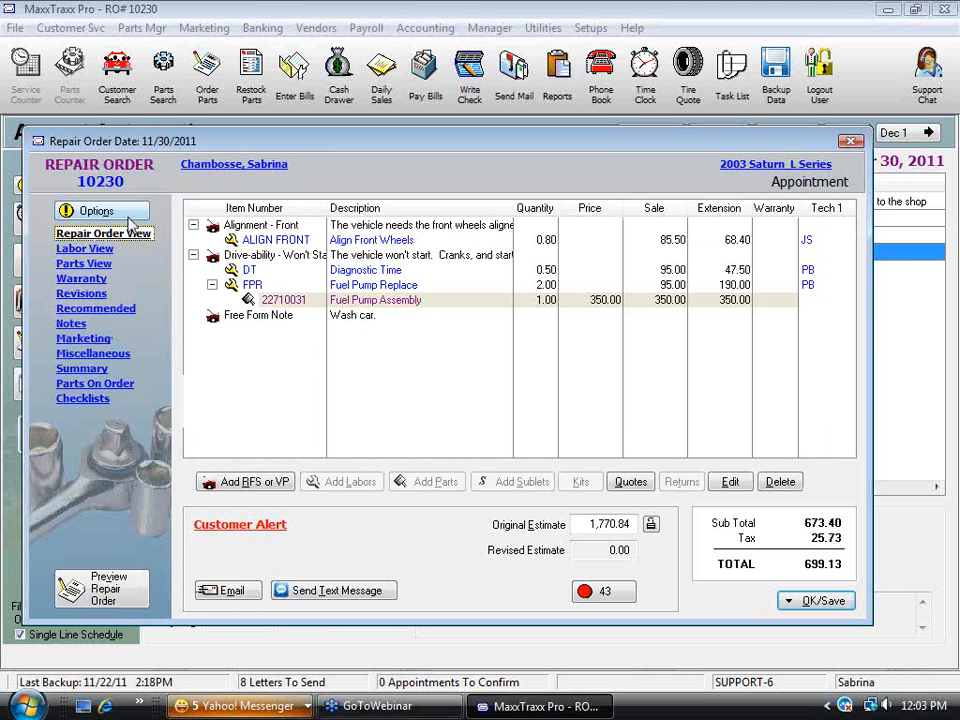
{"action": "left_click", "coordinate": [130, 214]}
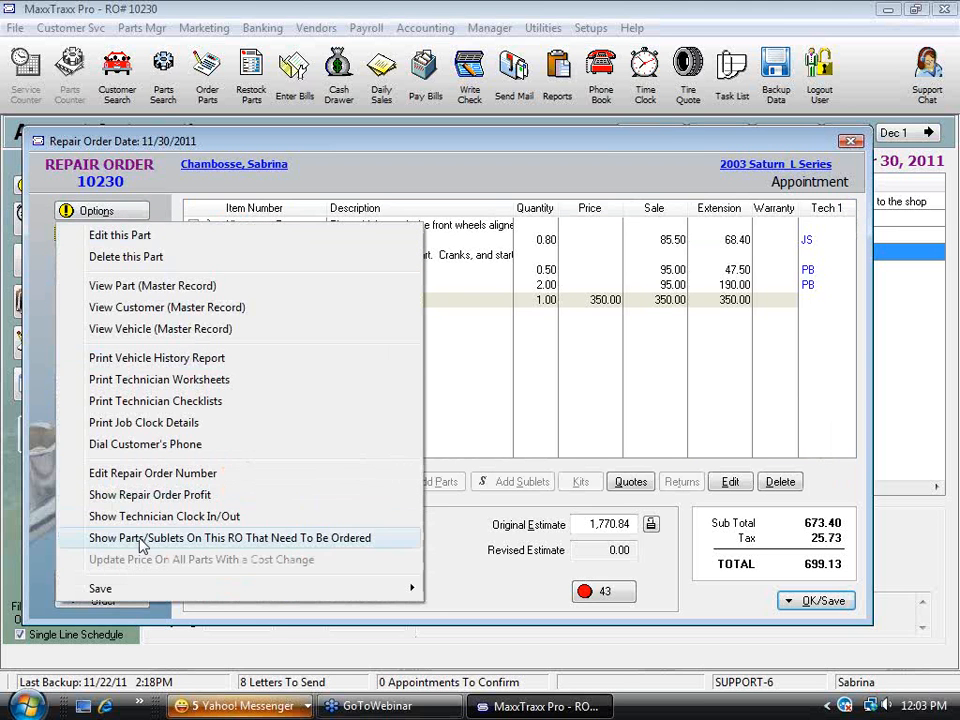
{"action": "left_click", "coordinate": [636, 384]}
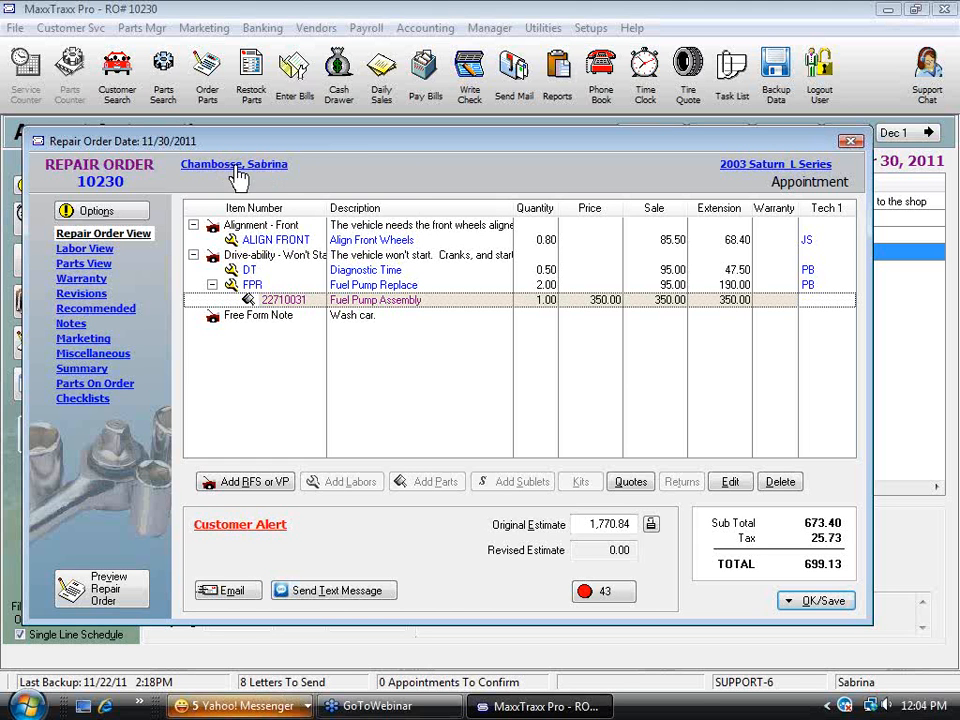
Step: Review the 2003 Saturn L Series vehicle record from the repair order and close it
{"action": "left_click", "coordinate": [785, 170]}
{"action": "key", "text": "Tab"}
{"action": "key", "text": "Tab"}
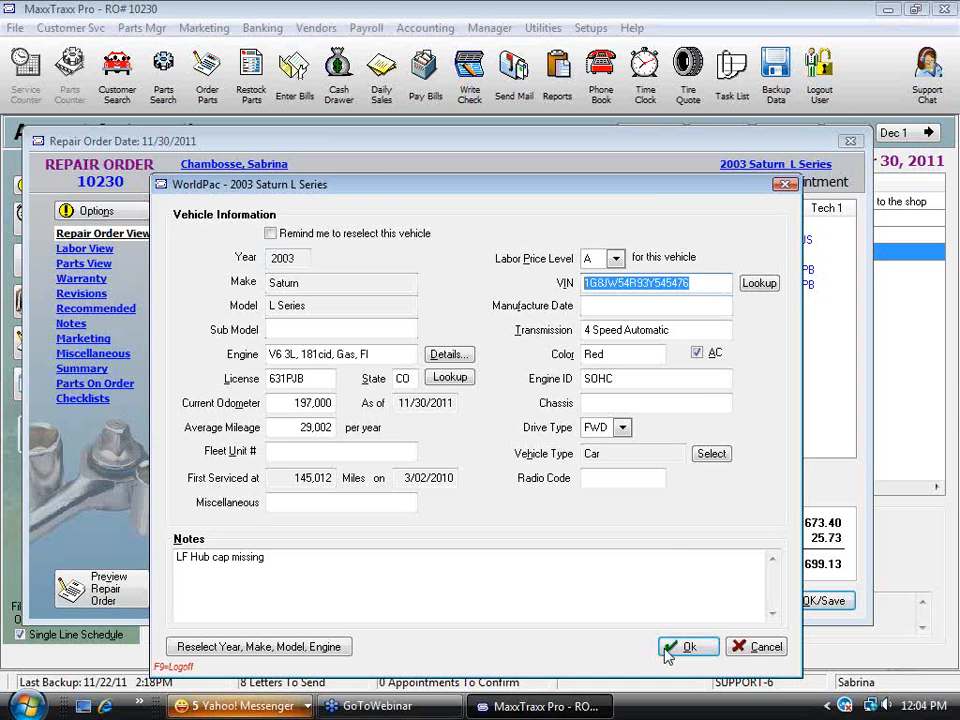
{"action": "left_click", "coordinate": [683, 647]}
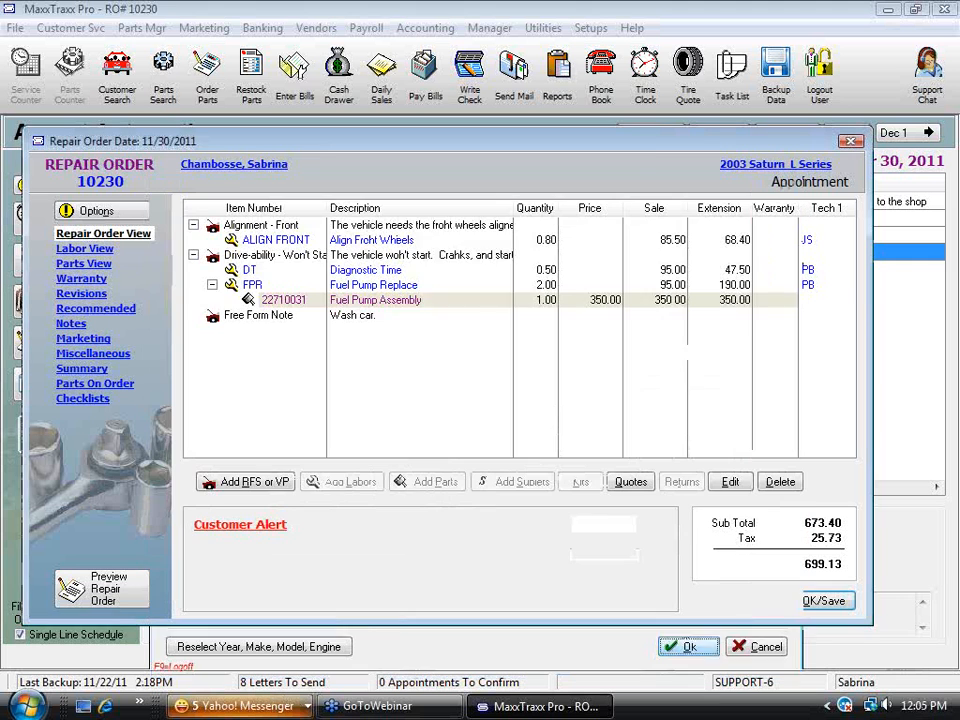
Step: Start a deposit on account from the customer's record and set the deposit amount to 300.00
{"action": "left_click", "coordinate": [242, 176]}
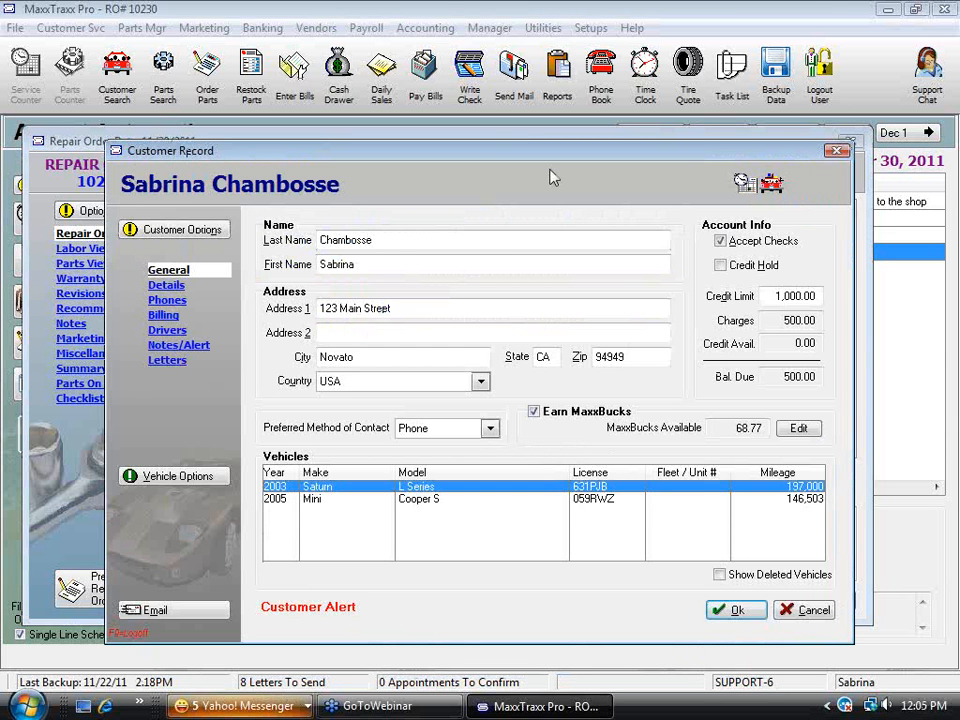
{"action": "left_click", "coordinate": [179, 231]}
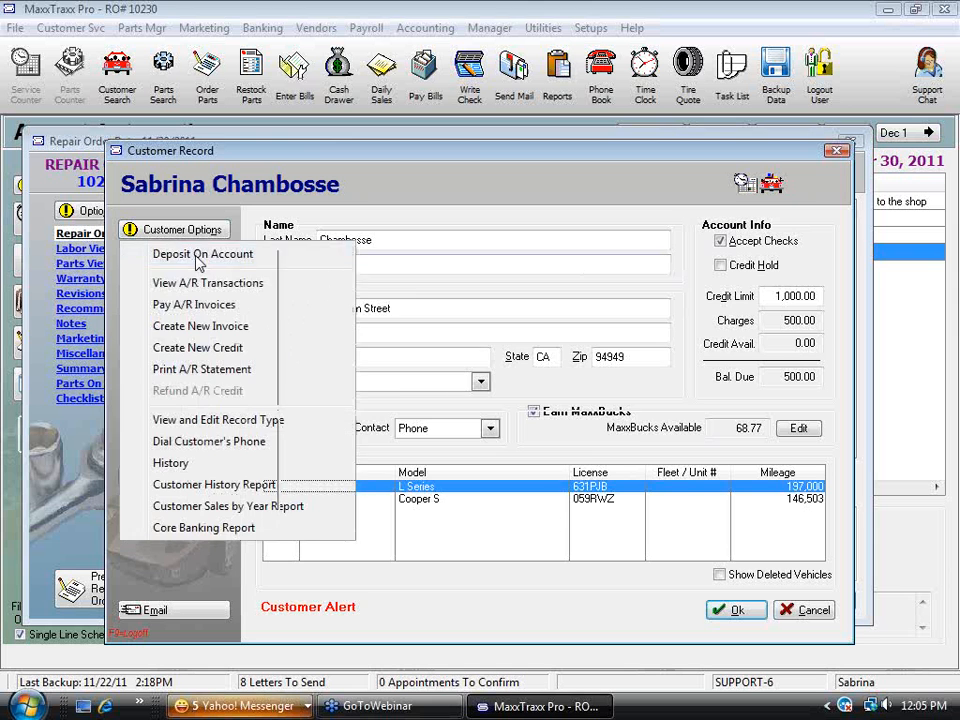
{"action": "left_click", "coordinate": [198, 256]}
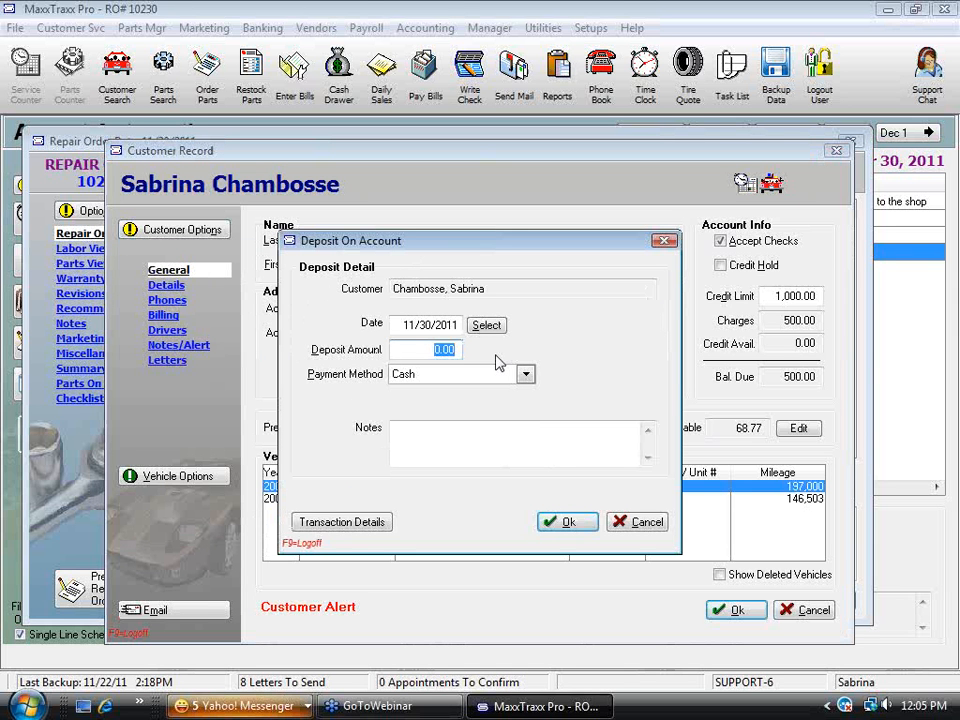
{"action": "type", "text": "300"}
{"action": "key", "text": "Tab"}
{"action": "left_click", "coordinate": [414, 349]}
Step: Record the deposit as paid by Master Card with the note "for tires", save it without printing, and close the customer record
{"action": "left_click", "coordinate": [525, 373]}
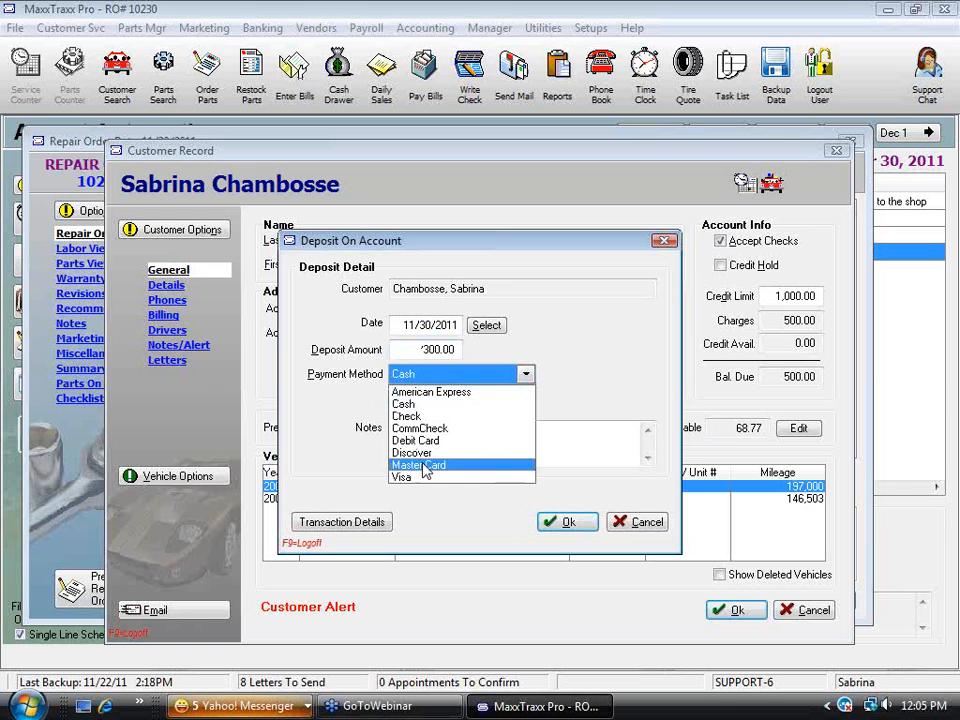
{"action": "left_click", "coordinate": [418, 464]}
{"action": "left_click", "coordinate": [476, 440]}
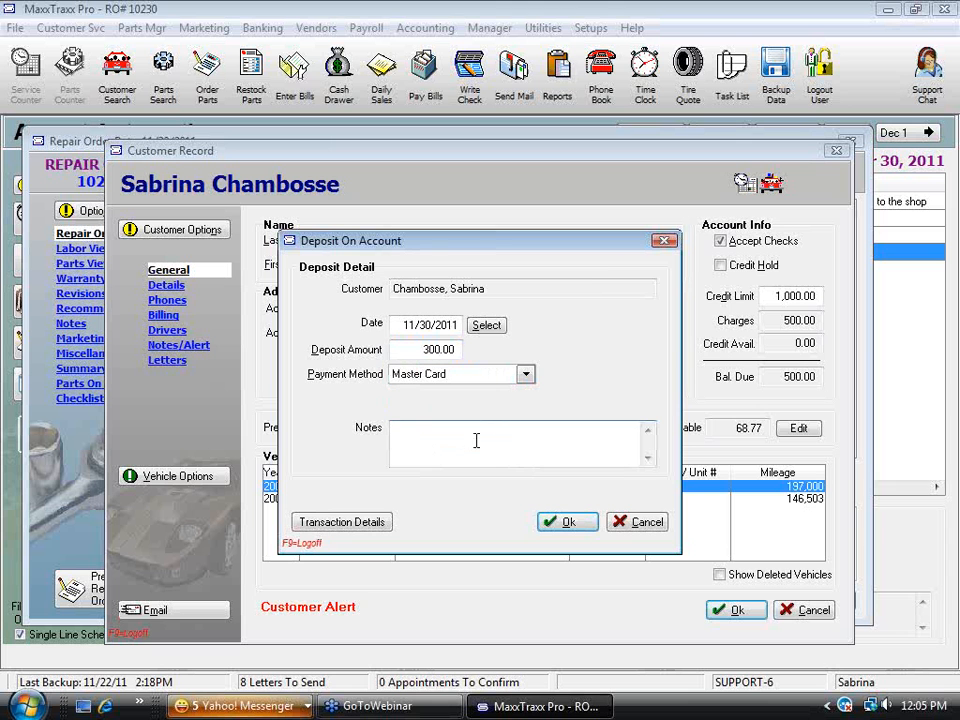
{"action": "type", "text": "for tires"}
{"action": "left_click", "coordinate": [586, 530]}
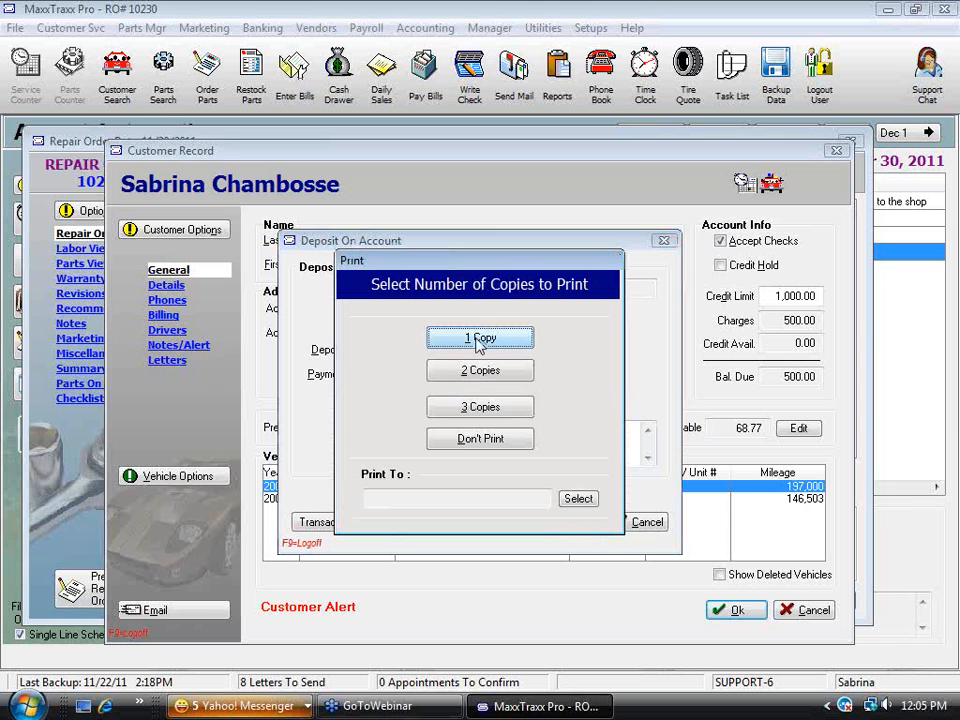
{"action": "left_click", "coordinate": [480, 442]}
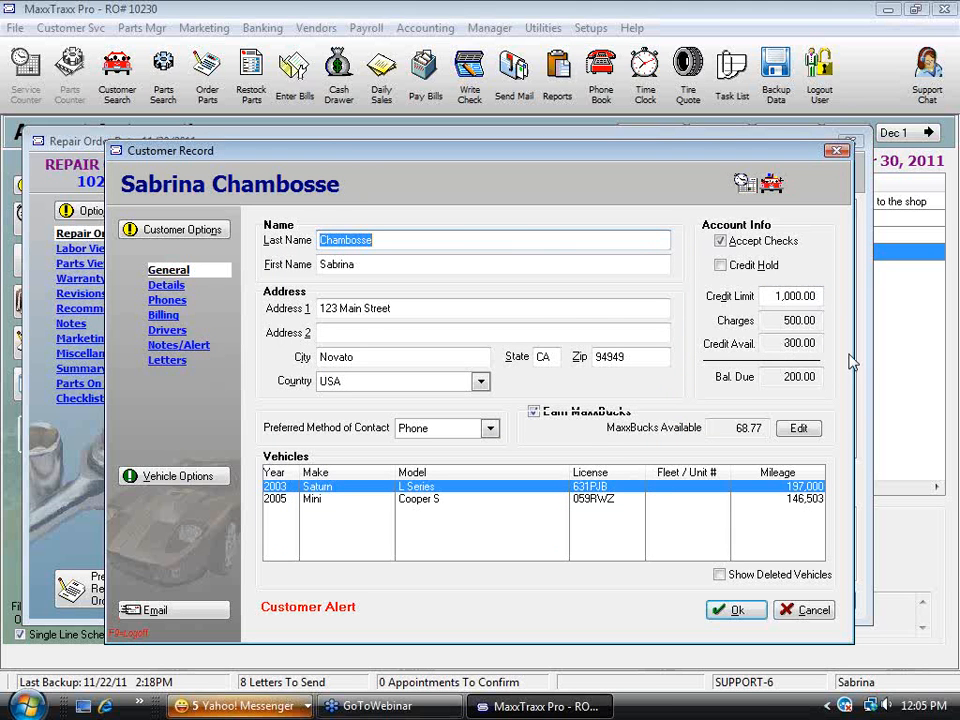
{"action": "left_click", "coordinate": [812, 614]}
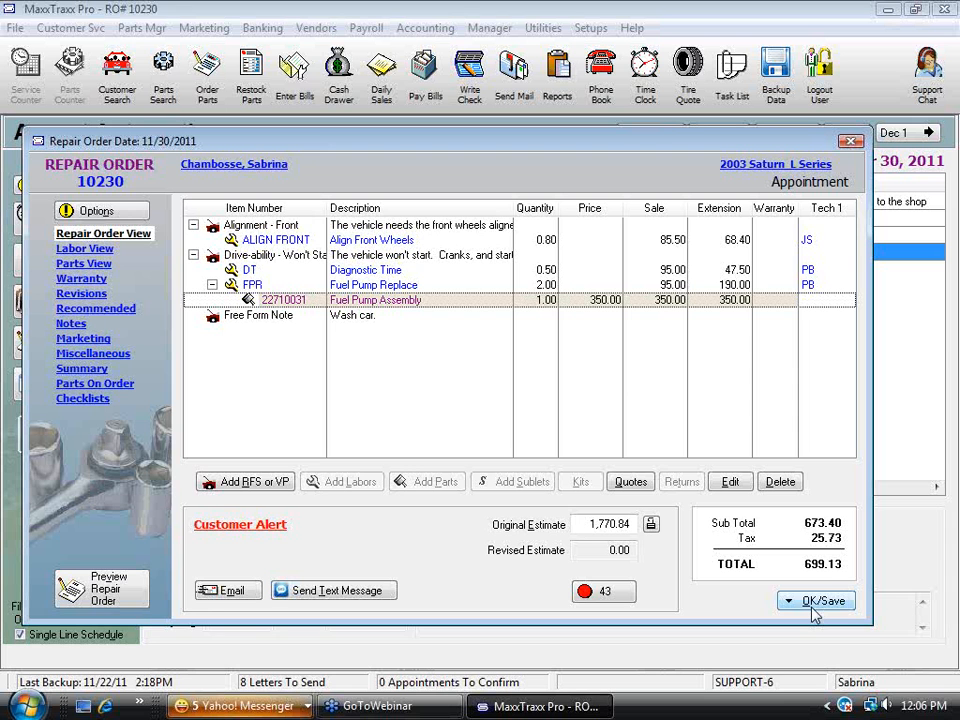
{"action": "left_click", "coordinate": [897, 42]}
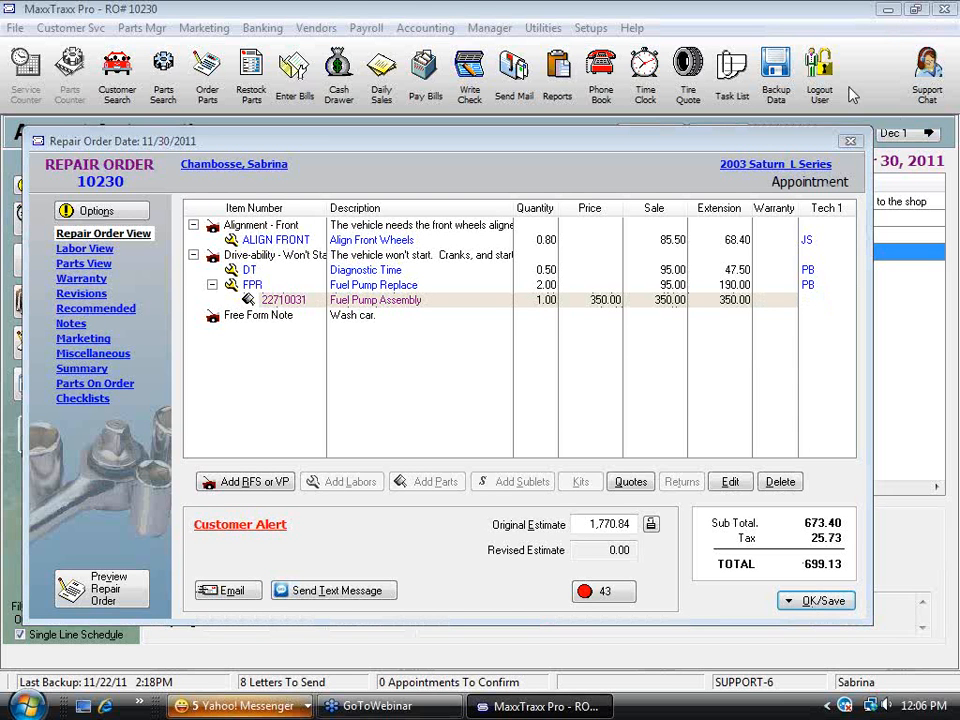